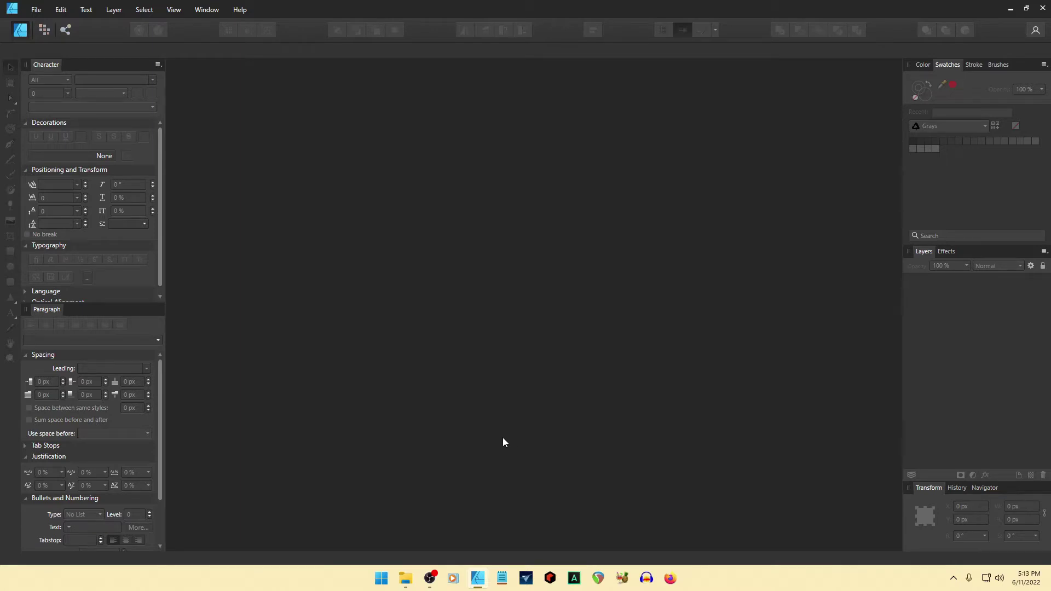
{"action": "left_click", "coordinate": [670, 579]}
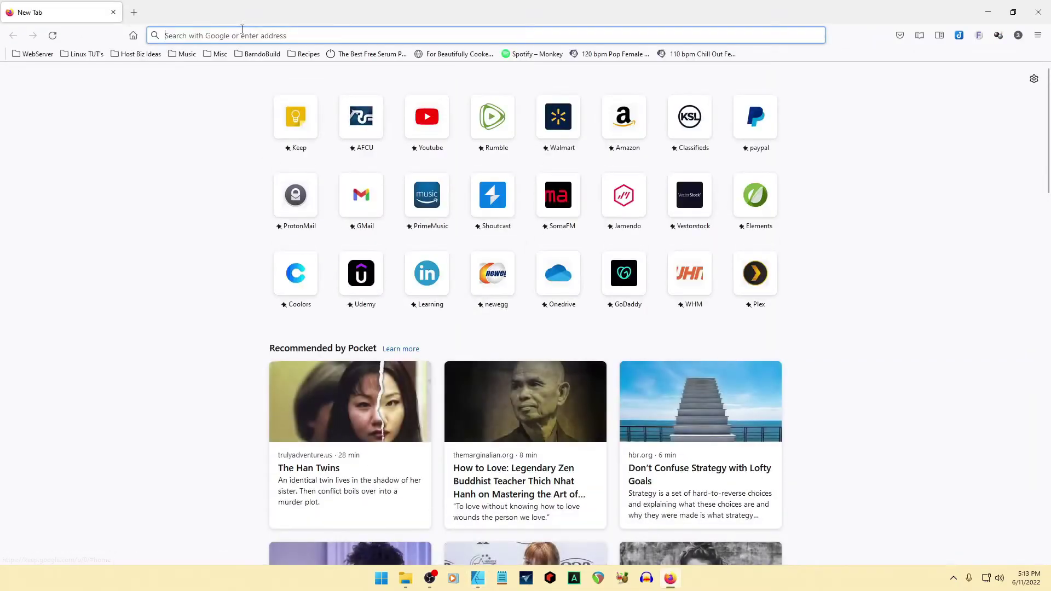
{"action": "left_click", "coordinate": [243, 36]}
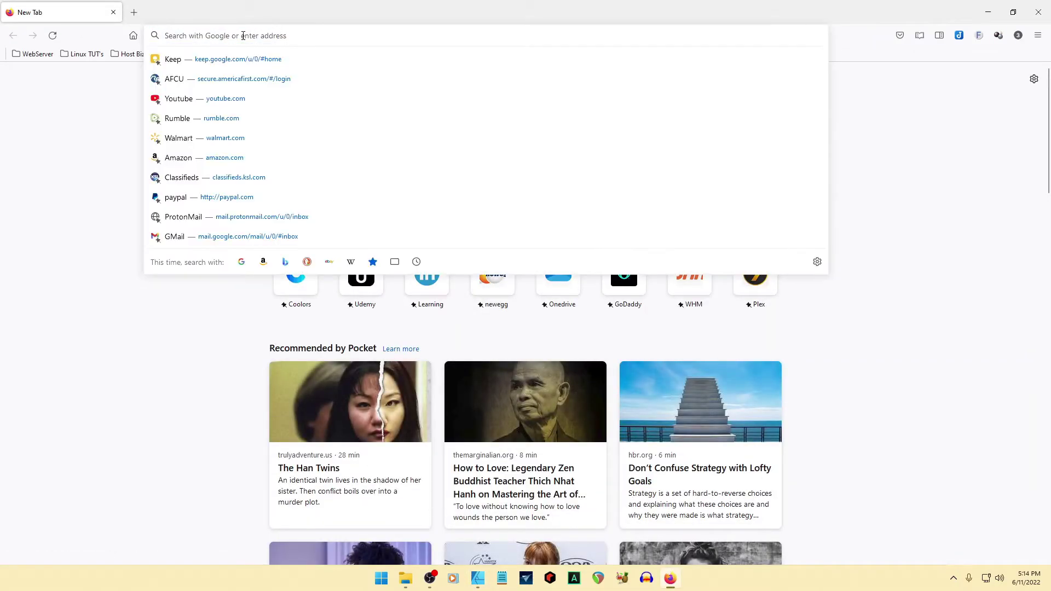
{"action": "left_click", "coordinate": [82, 179]}
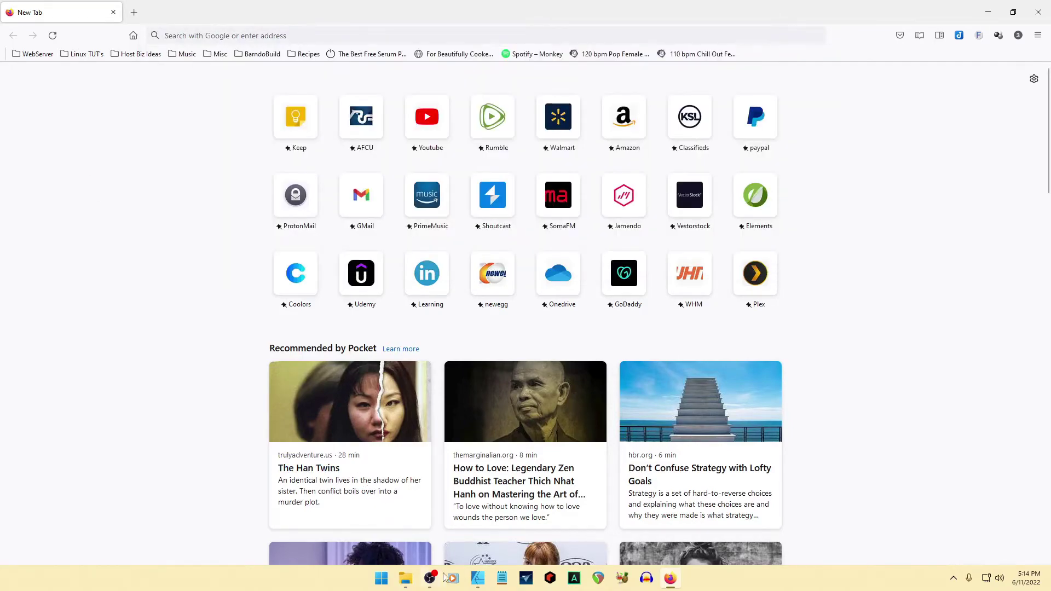
{"action": "left_click", "coordinate": [478, 579]}
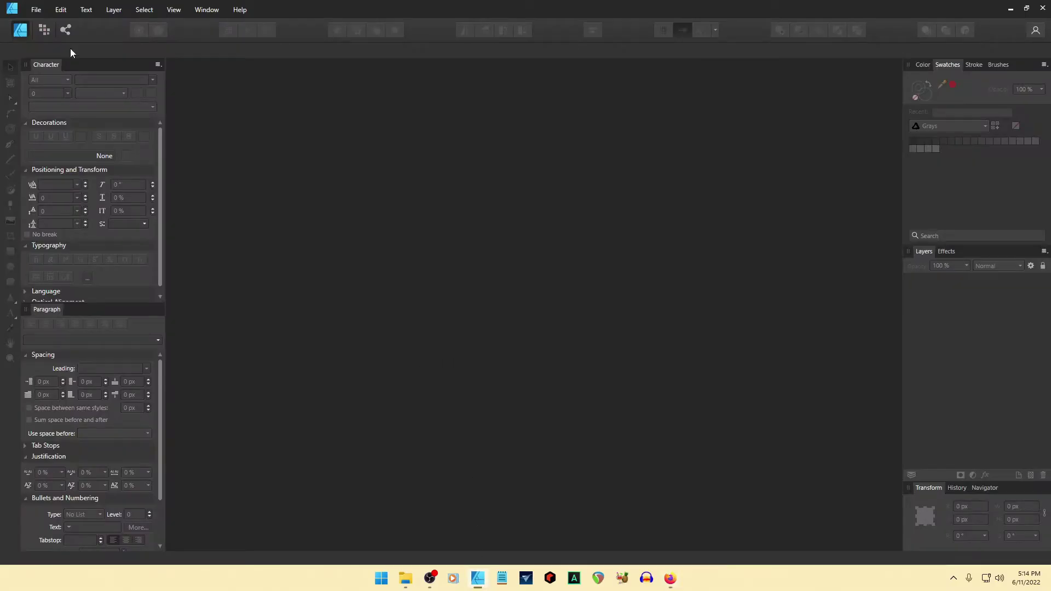
- Open the recent document How to Create a Catchy Thumbnail.afdesign
{"action": "left_click", "coordinate": [36, 9]}
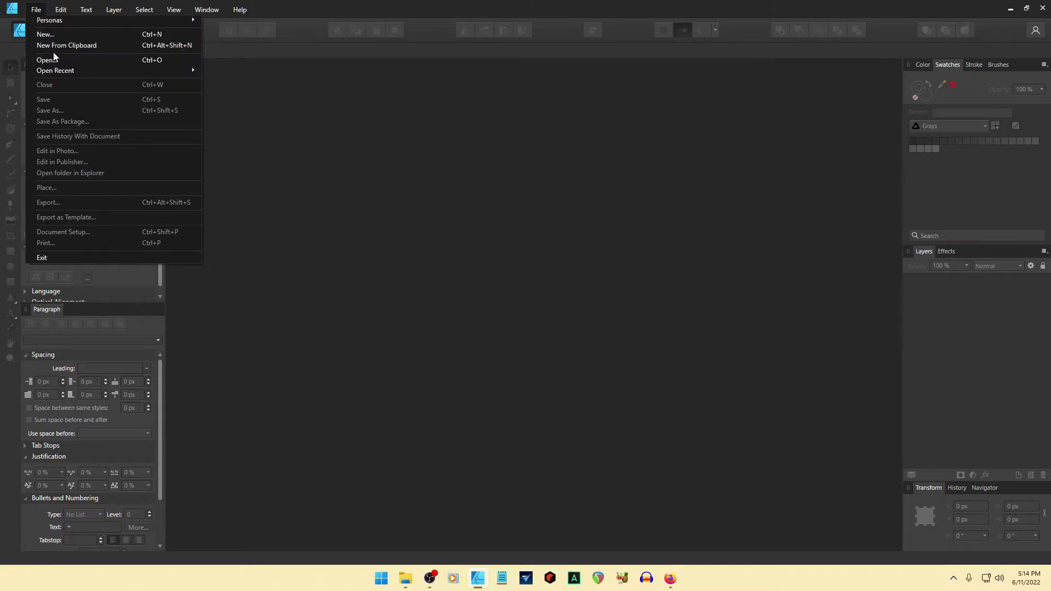
{"action": "mouse_move", "coordinate": [63, 71]}
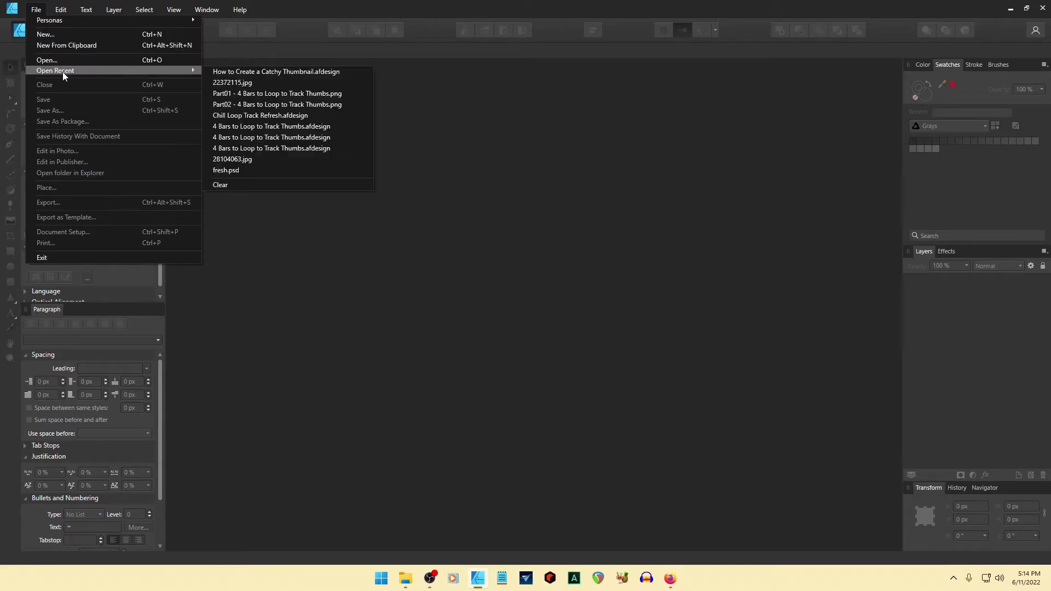
{"action": "left_click", "coordinate": [252, 71]}
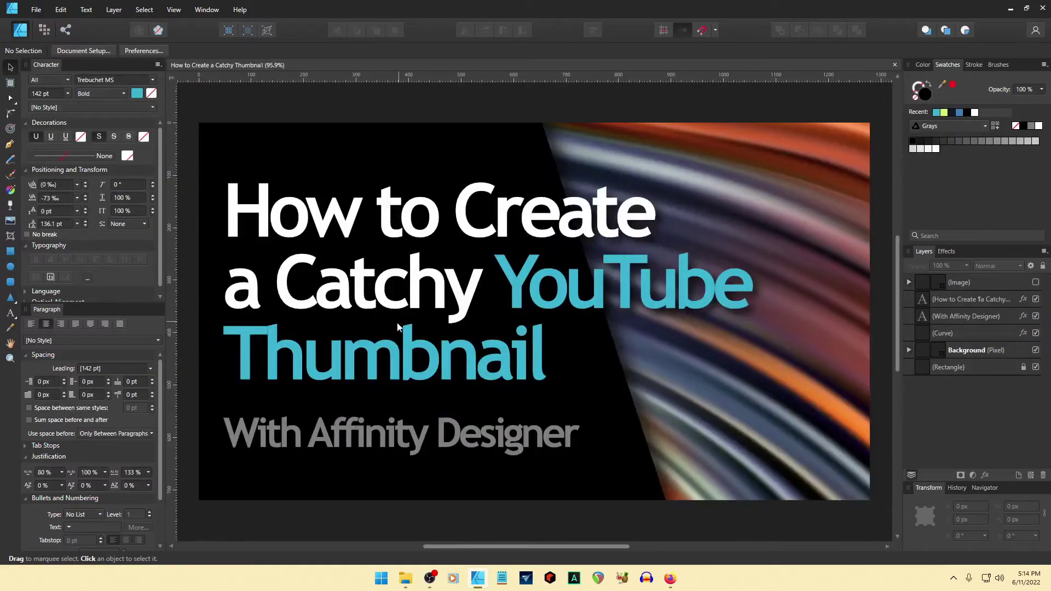
{"action": "scroll", "coordinate": [590, 367], "scroll_direction": "down", "scroll_amount": 3}
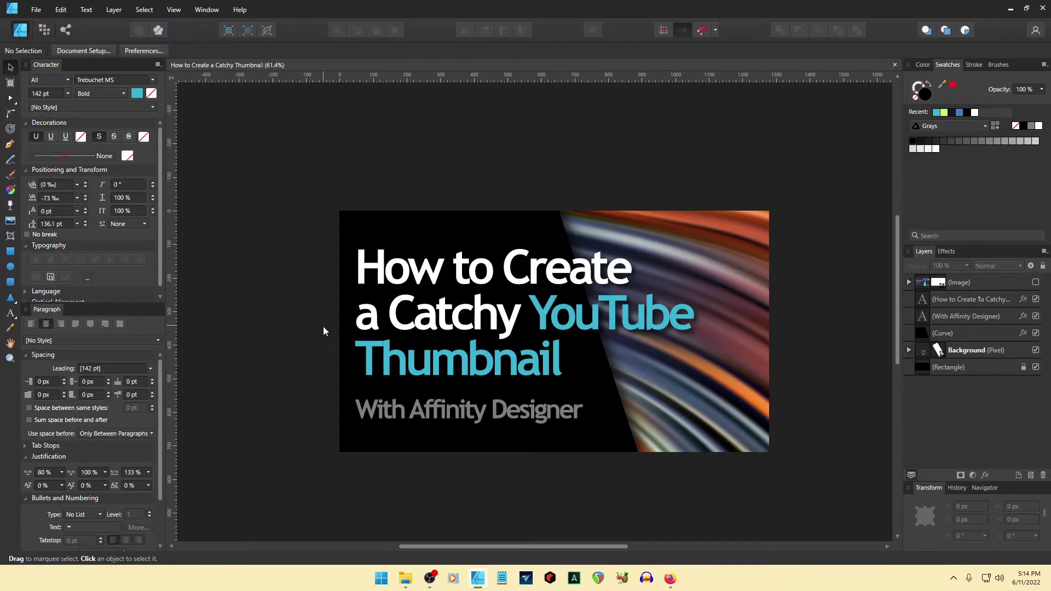
{"action": "left_click_drag", "start_coordinate": [316, 327], "coordinate": [222, 336]}
{"action": "left_click_drag", "start_coordinate": [284, 152], "coordinate": [819, 308]}
{"action": "left_click", "coordinate": [829, 340]}
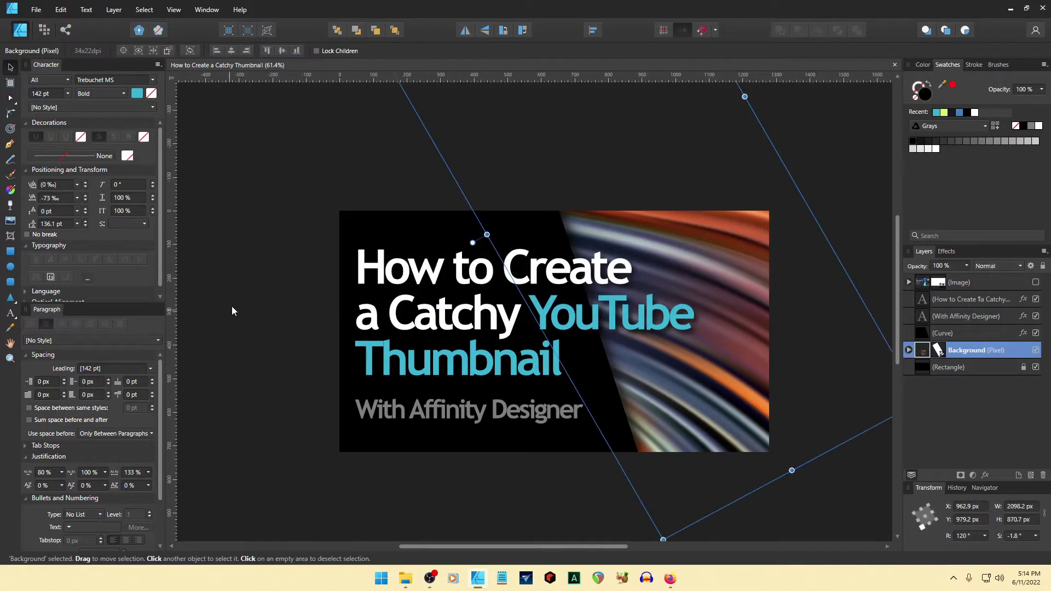
{"action": "left_click", "coordinate": [279, 307]}
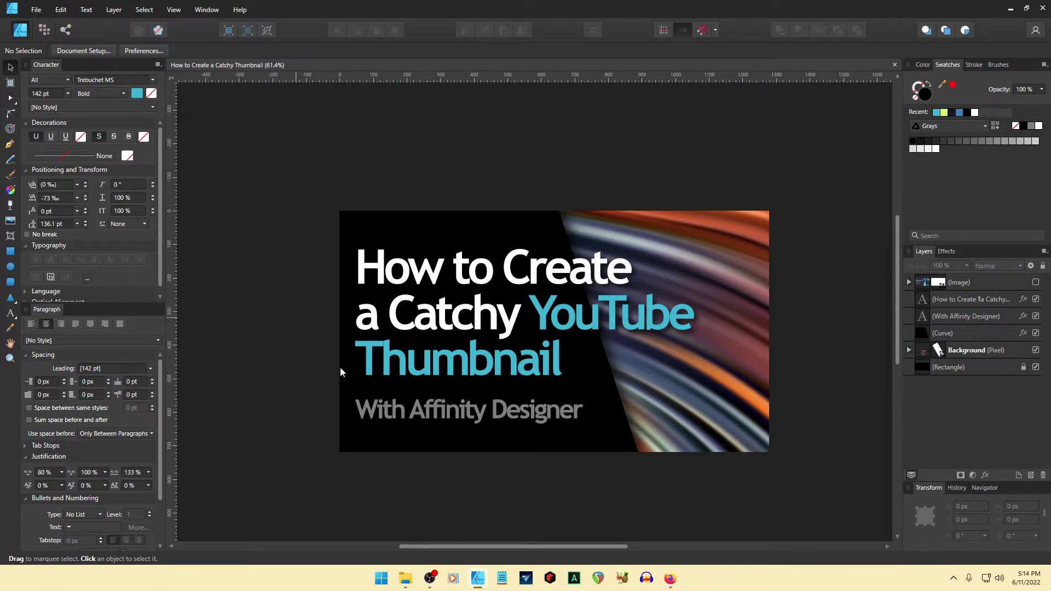
- Switch to Firefox and examine the video thumbnails on the In The Mix YouTube channel's home page
{"action": "left_click", "coordinate": [669, 579]}
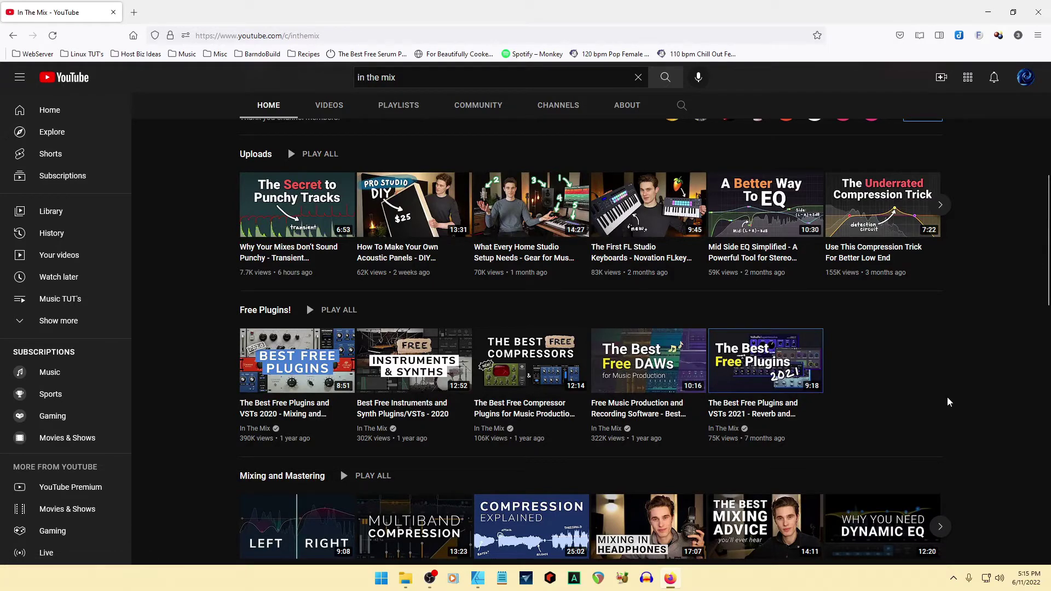
{"action": "scroll", "coordinate": [948, 398], "scroll_direction": "up", "scroll_amount": 1}
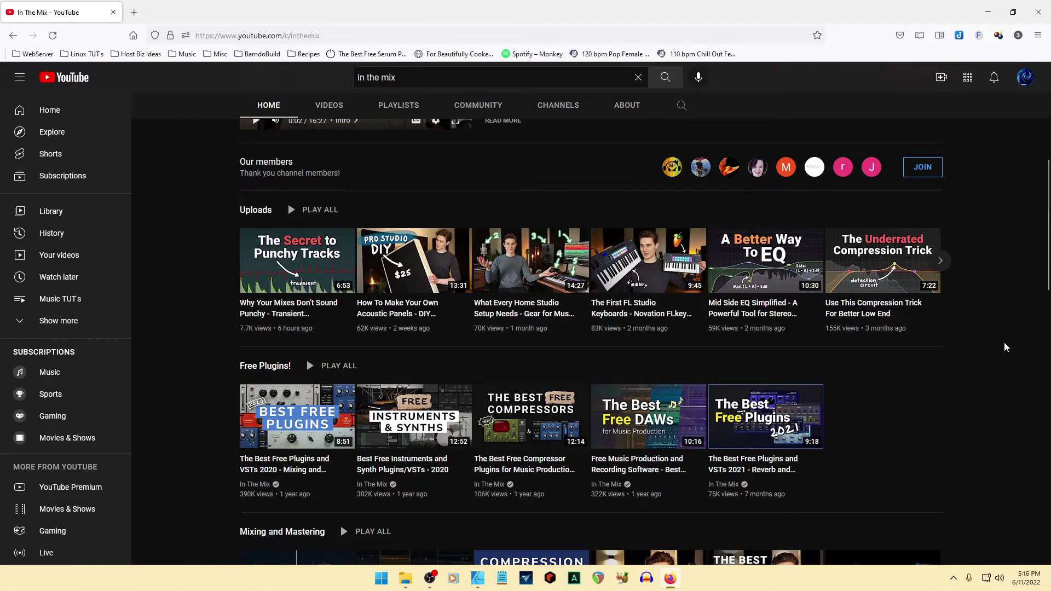
{"action": "scroll", "coordinate": [1003, 342], "scroll_direction": "up", "scroll_amount": 1}
{"action": "scroll", "coordinate": [1001, 340], "scroll_direction": "down", "scroll_amount": 1}
- Switch to Affinity Designer and create a new 1280 × 720 px document from the WXGA 720p web preset
{"action": "left_click", "coordinate": [479, 581]}
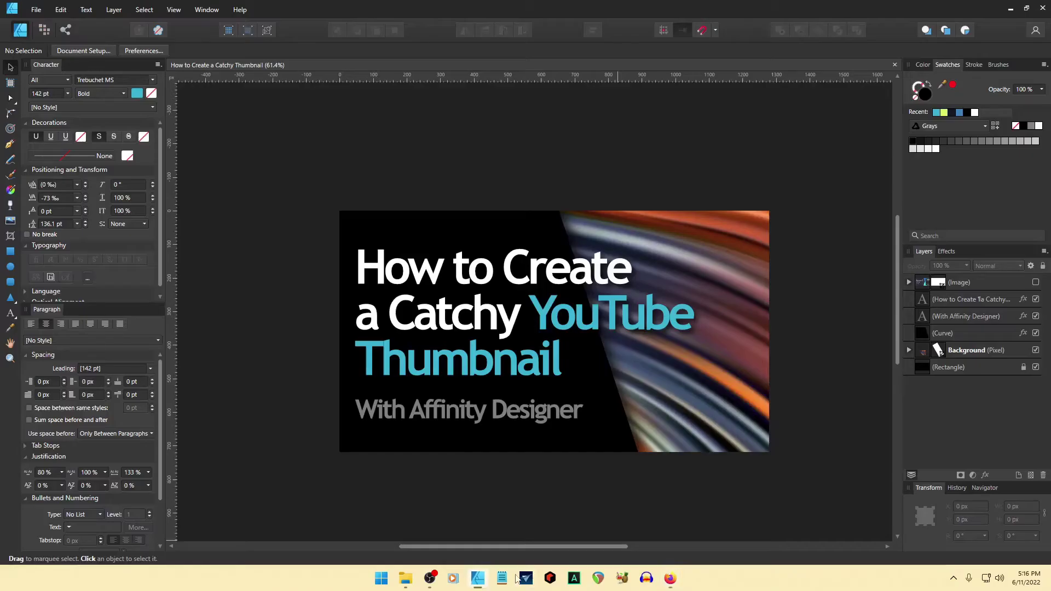
{"action": "left_click", "coordinate": [36, 10]}
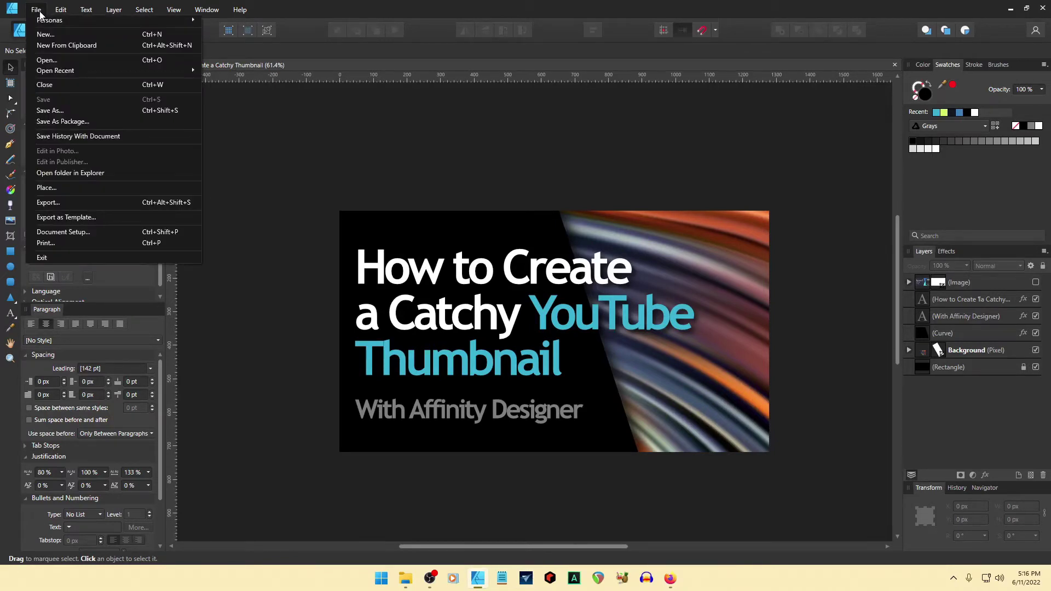
{"action": "left_click", "coordinate": [44, 34]}
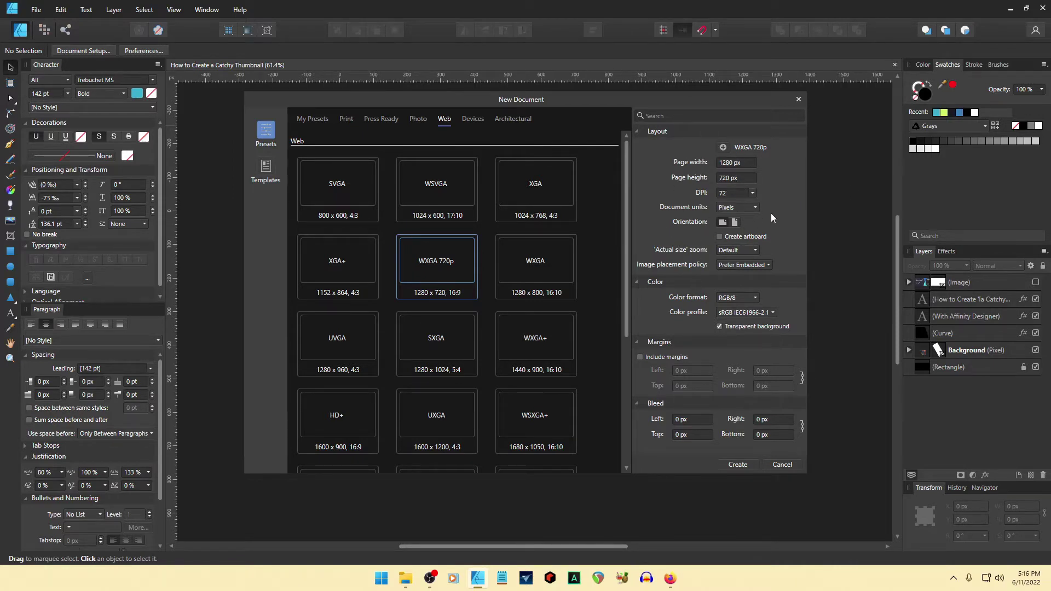
{"action": "key", "text": "Return"}
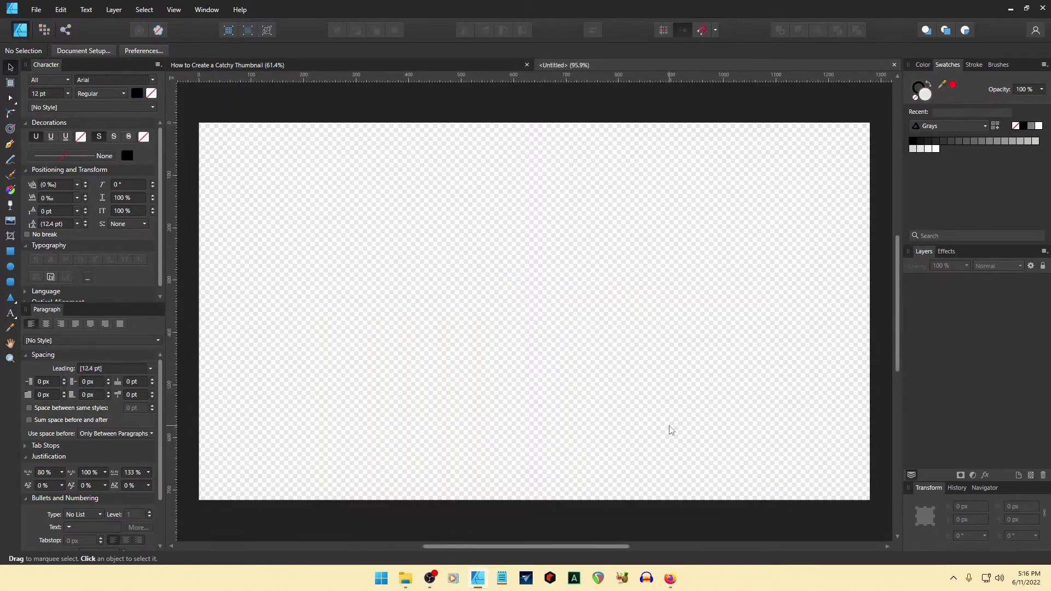
- Paste the copied YouTube channel screenshot and crop it to the "A Better Way To EQ" thumbnail
{"action": "key", "text": "ctrl+v"}
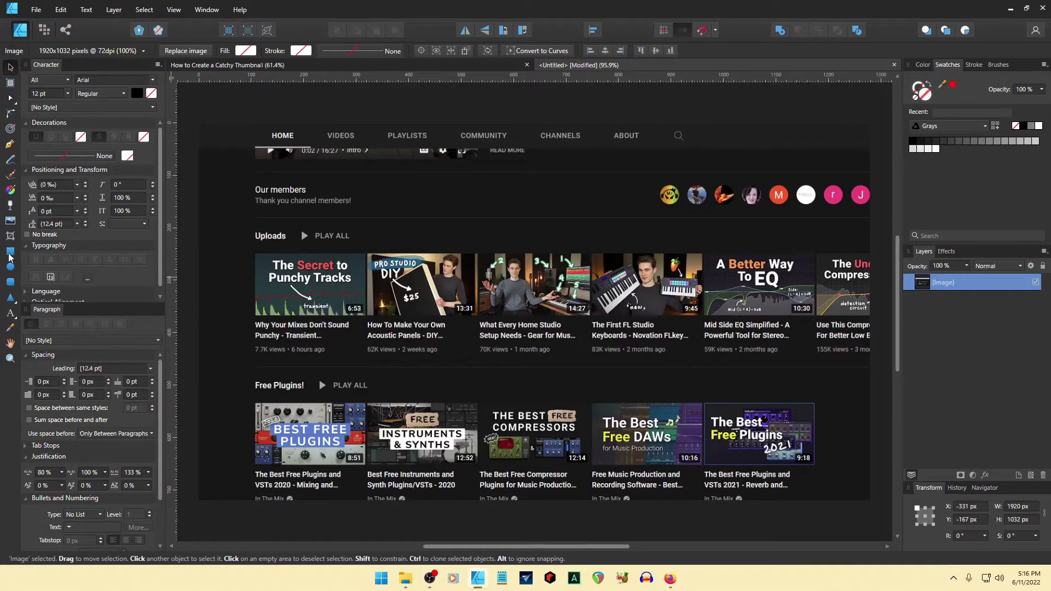
{"action": "left_click", "coordinate": [9, 237]}
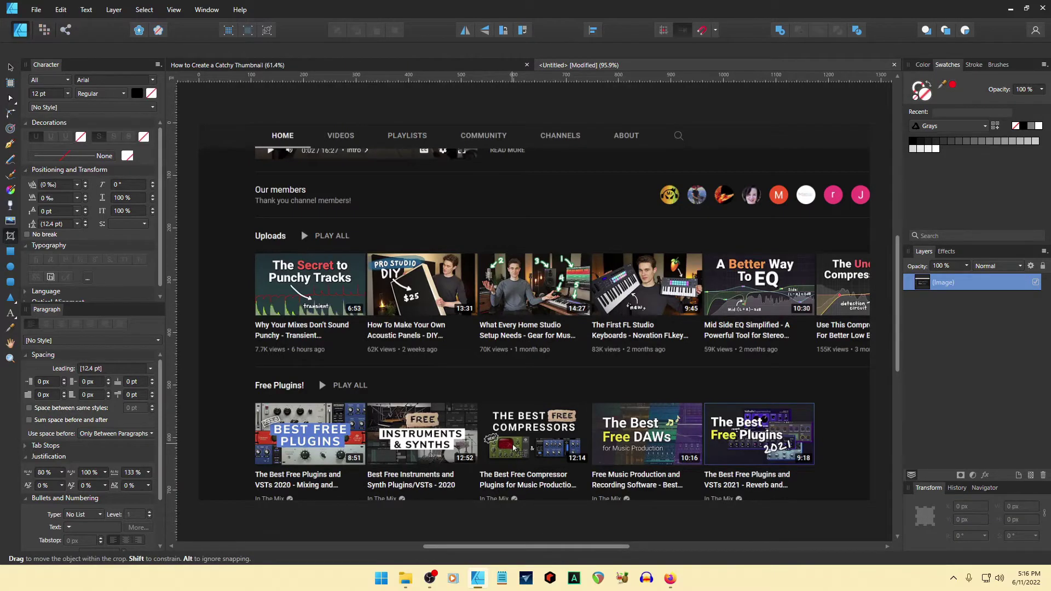
{"action": "scroll", "coordinate": [513, 448], "scroll_direction": "down", "scroll_amount": 4}
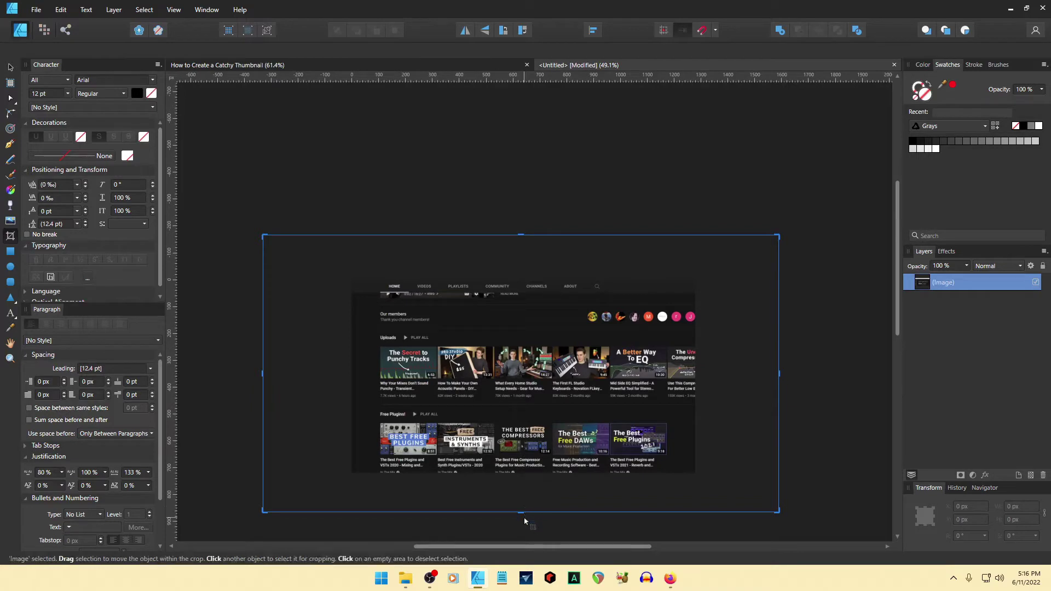
{"action": "left_click_drag", "start_coordinate": [520, 513], "coordinate": [511, 382]}
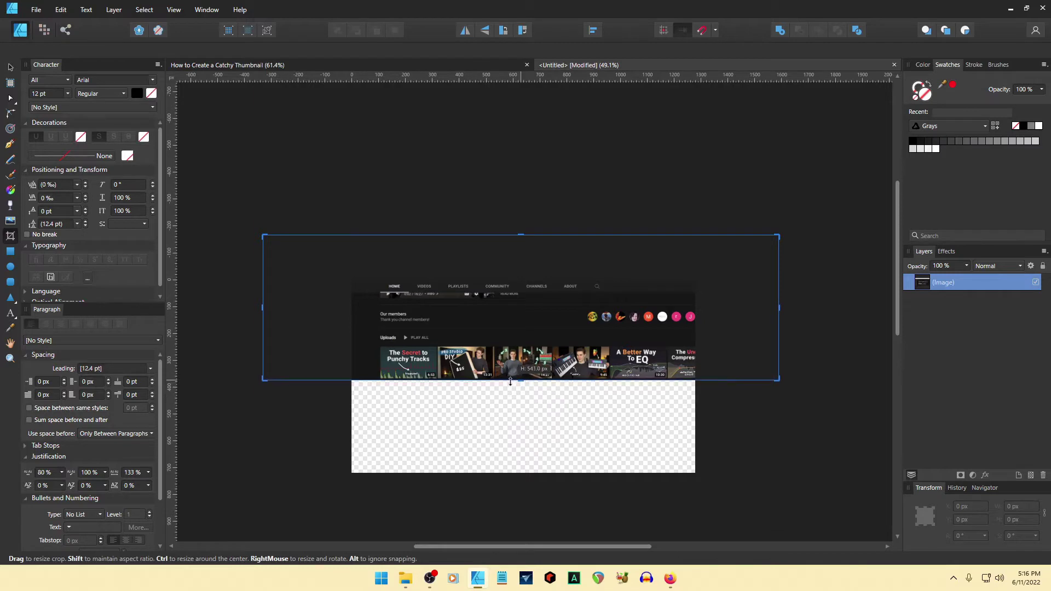
{"action": "left_click_drag", "start_coordinate": [521, 236], "coordinate": [505, 345]}
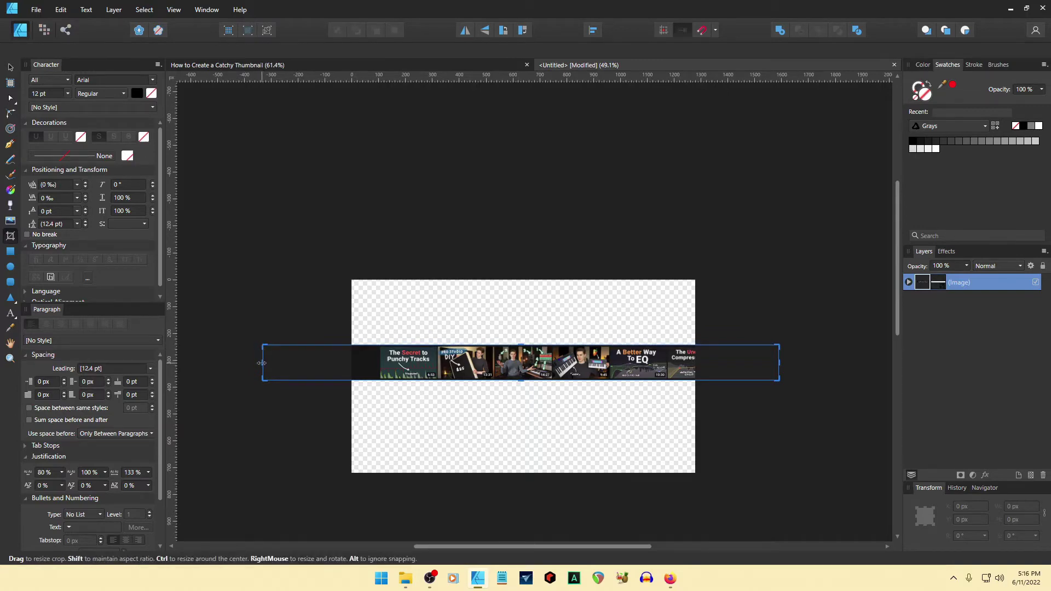
{"action": "left_click_drag", "start_coordinate": [262, 363], "coordinate": [610, 391]}
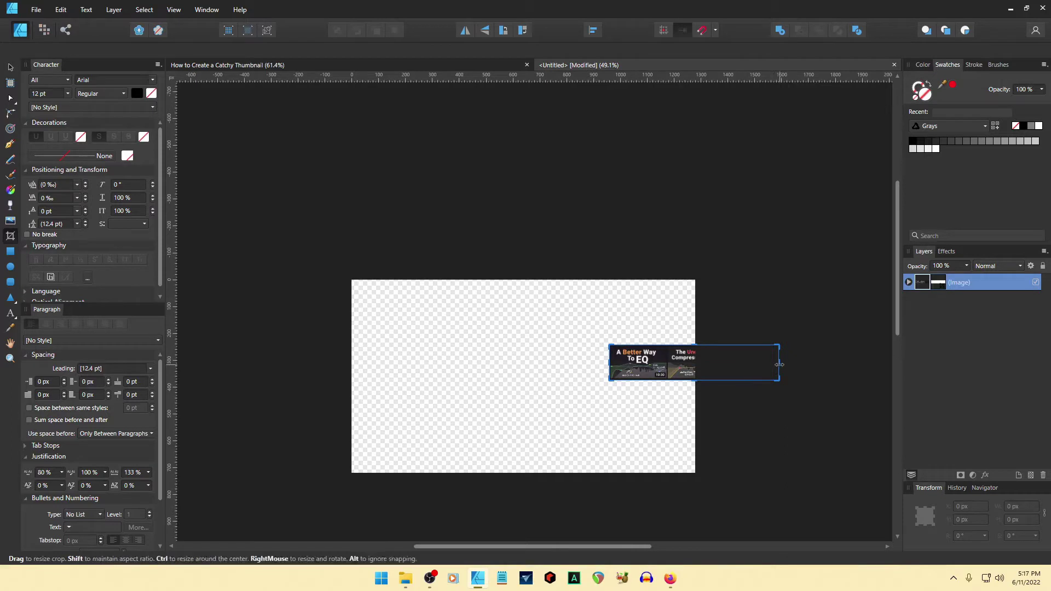
{"action": "left_click_drag", "start_coordinate": [779, 365], "coordinate": [670, 368]}
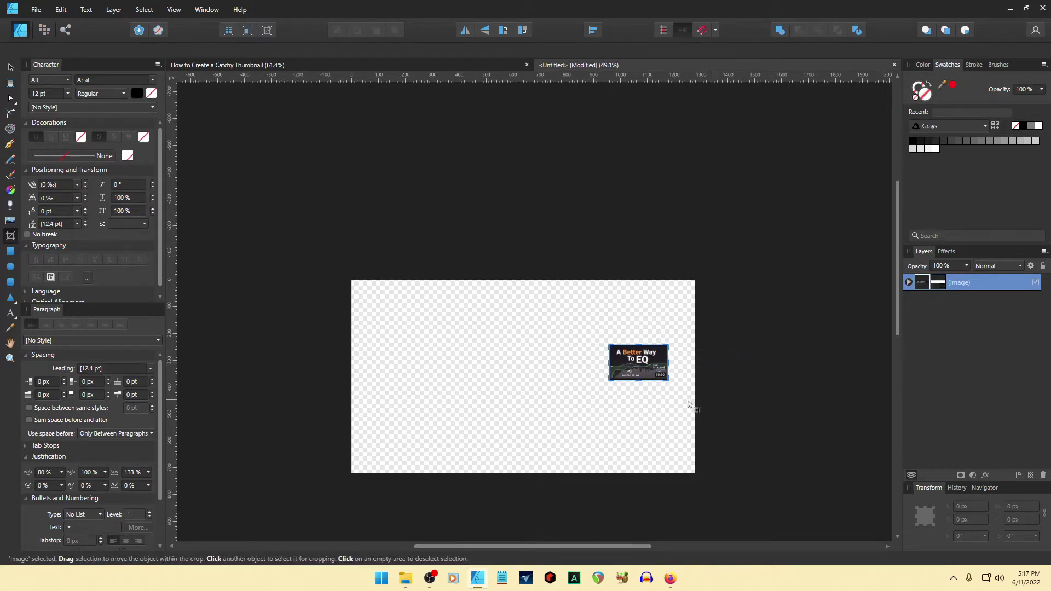
{"action": "left_click", "coordinate": [544, 411]}
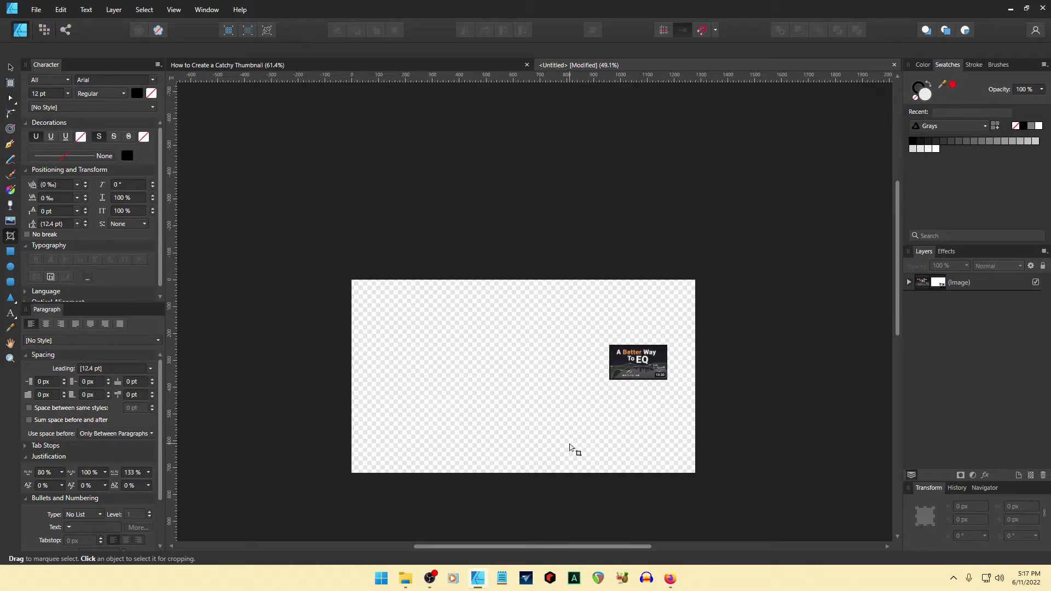
- Paste the channel screenshot again and crop this copy to the "The Best Free DAWs" thumbnail
{"action": "key", "text": "ctrl+v"}
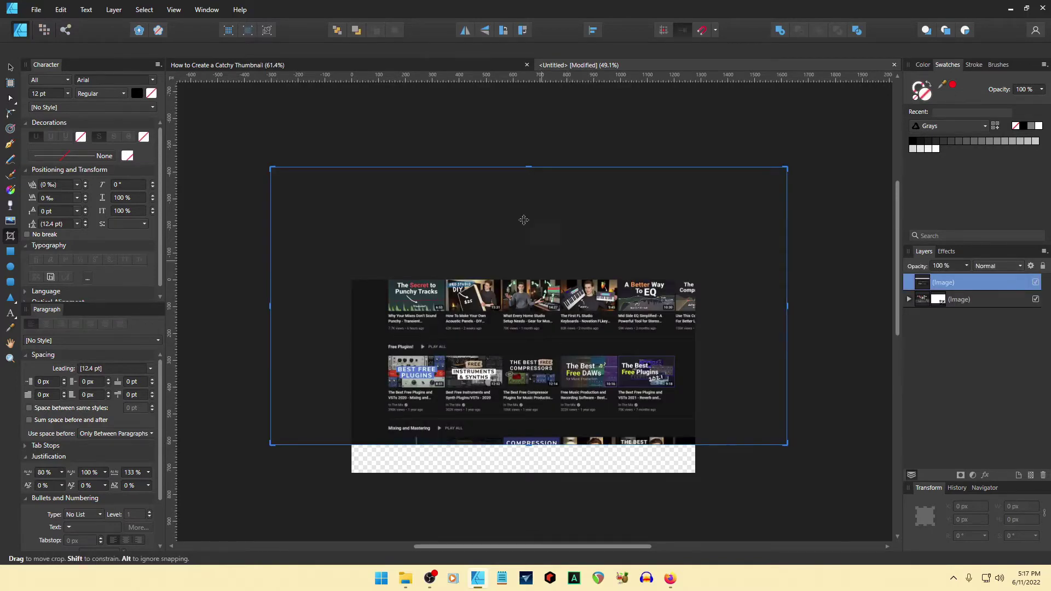
{"action": "left_click_drag", "start_coordinate": [530, 168], "coordinate": [514, 355]}
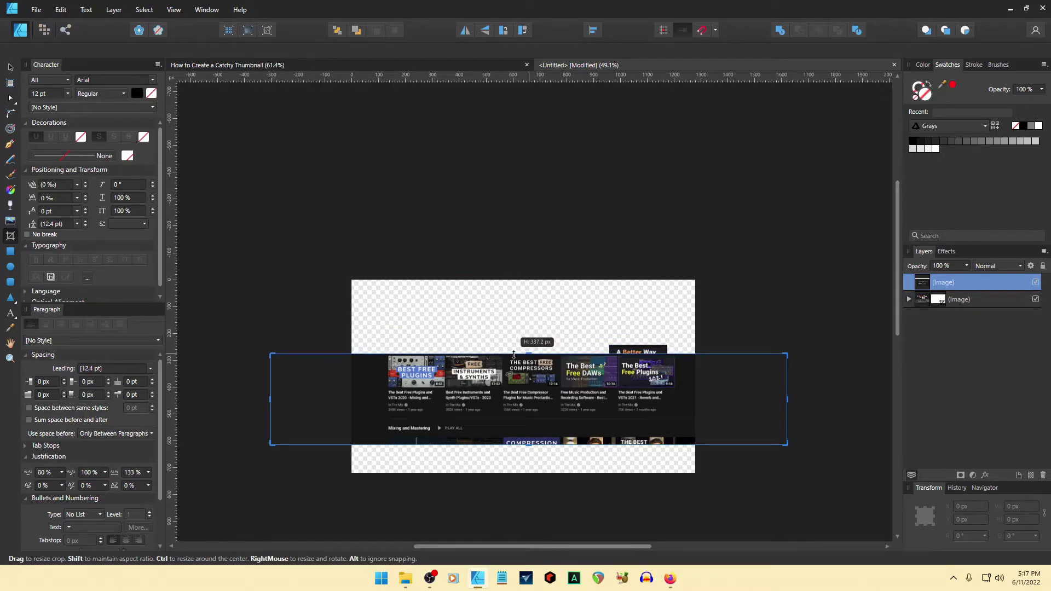
{"action": "left_click_drag", "start_coordinate": [529, 445], "coordinate": [527, 390]}
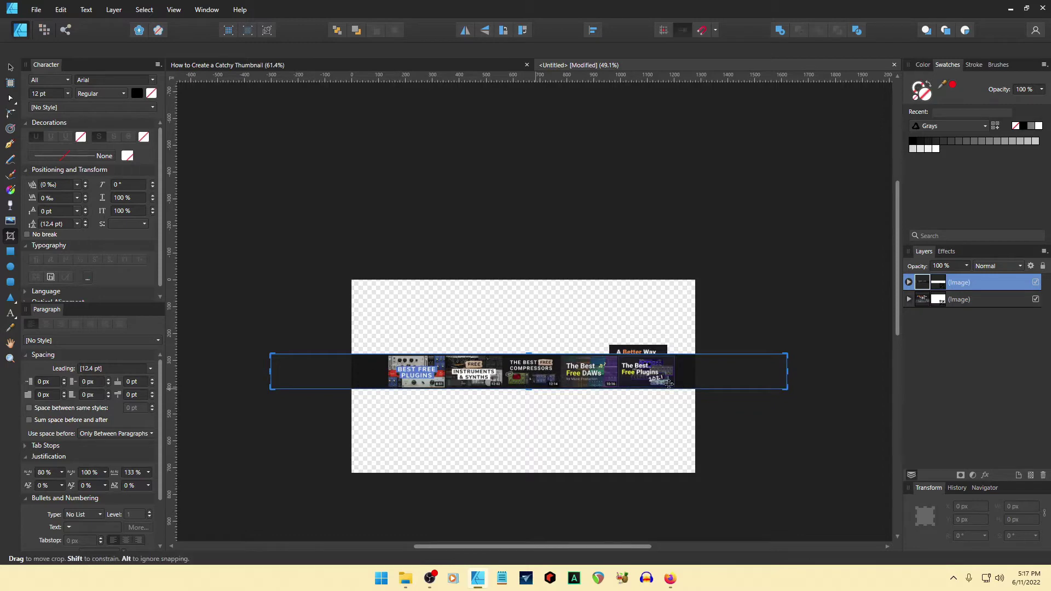
{"action": "left_click_drag", "start_coordinate": [787, 372], "coordinate": [621, 380]}
{"action": "left_click_drag", "start_coordinate": [272, 371], "coordinate": [688, 510]}
- Move the Free DAWs thumbnail to the page's upper-left corner and enlarge it to about 1404 × 788 px, covering the page
{"action": "left_click", "coordinate": [10, 67]}
{"action": "left_click", "coordinate": [253, 238]}
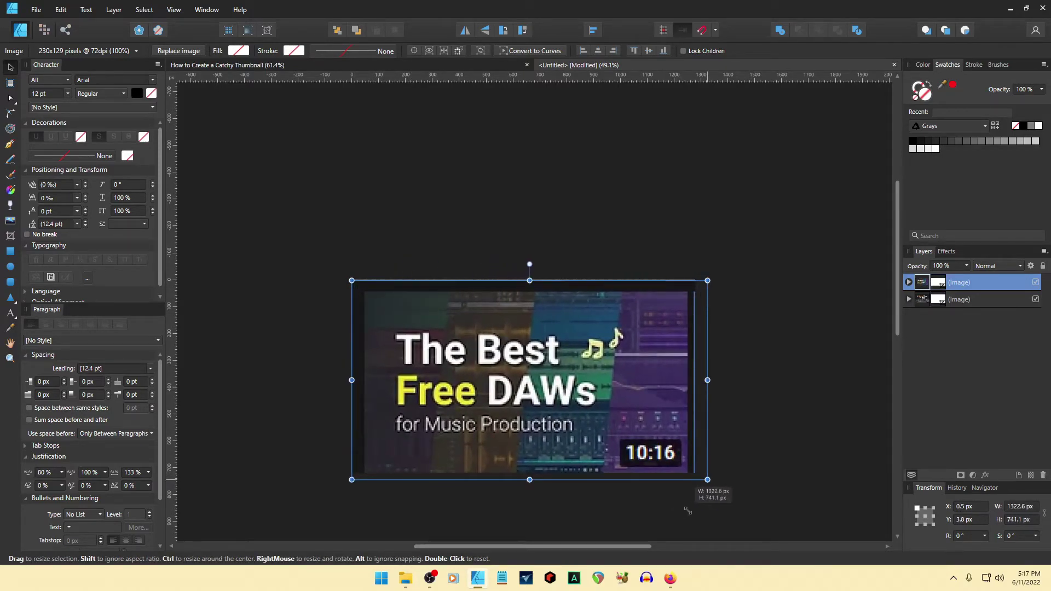
{"action": "left_click_drag", "start_coordinate": [688, 511], "coordinate": [687, 511]}
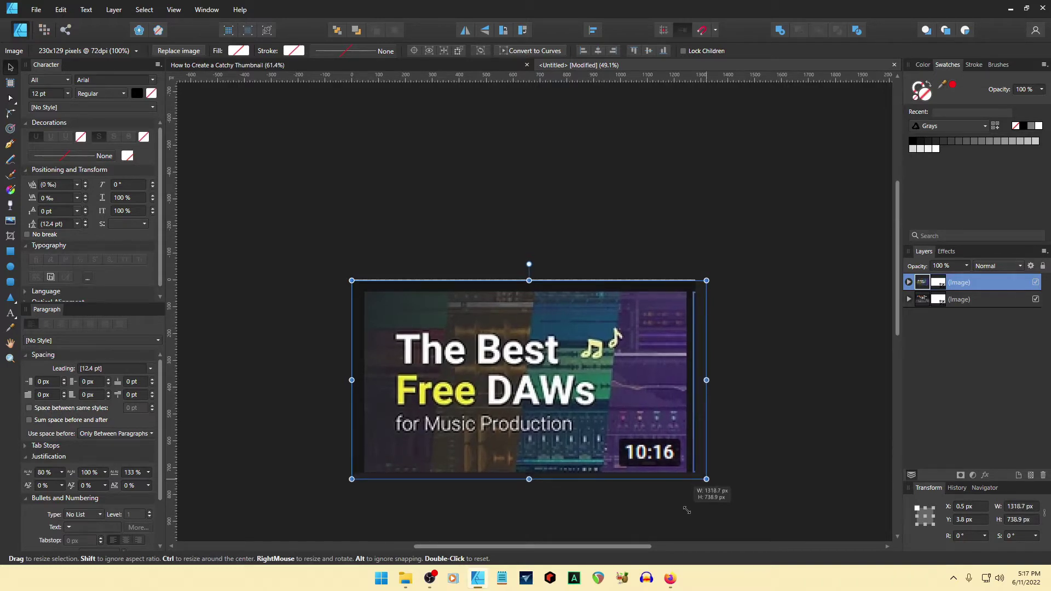
{"action": "left_click_drag", "start_coordinate": [686, 510], "coordinate": [688, 508]}
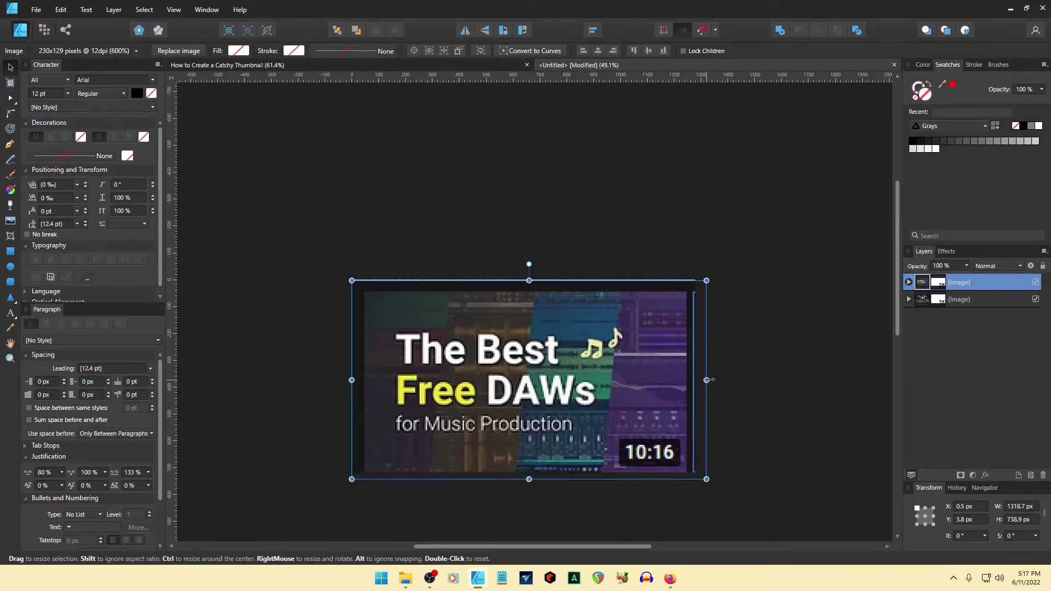
{"action": "left_click_drag", "start_coordinate": [708, 380], "coordinate": [715, 380]}
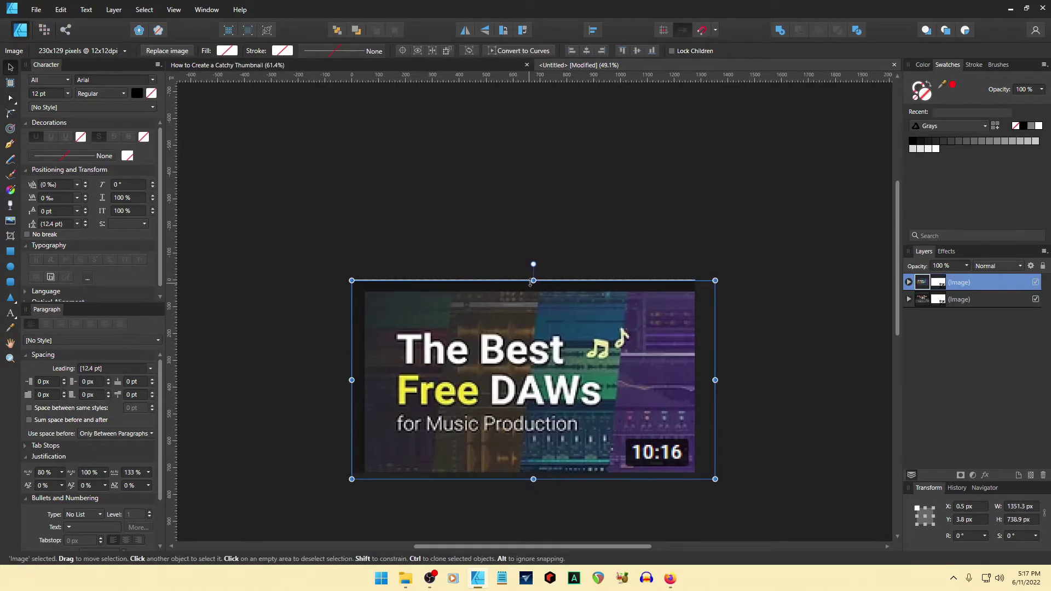
{"action": "left_click_drag", "start_coordinate": [534, 280], "coordinate": [532, 268]}
{"action": "left_click_drag", "start_coordinate": [352, 373], "coordinate": [338, 373]}
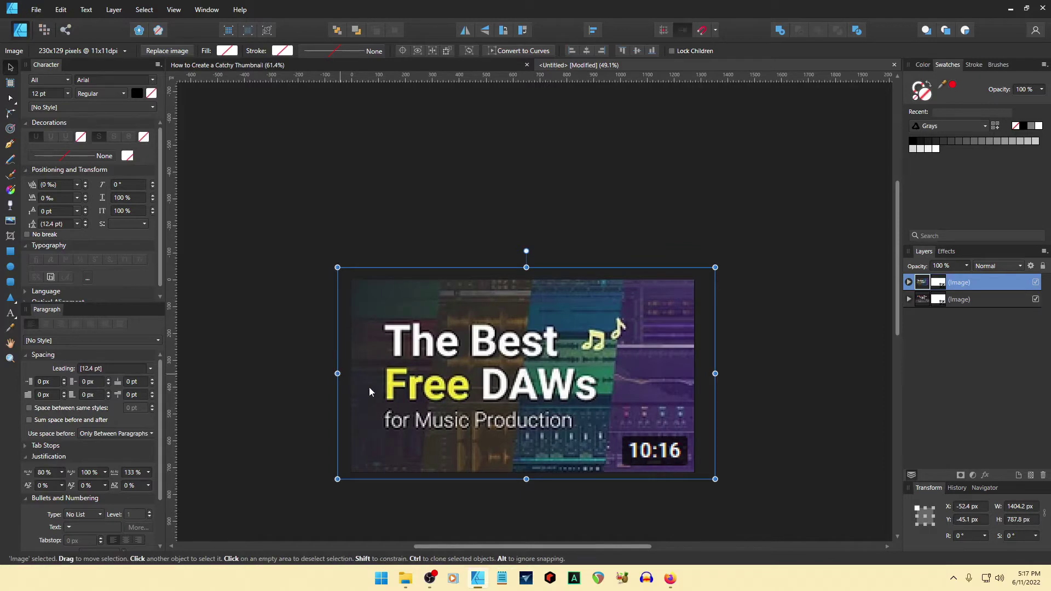
{"action": "left_click", "coordinate": [755, 409]}
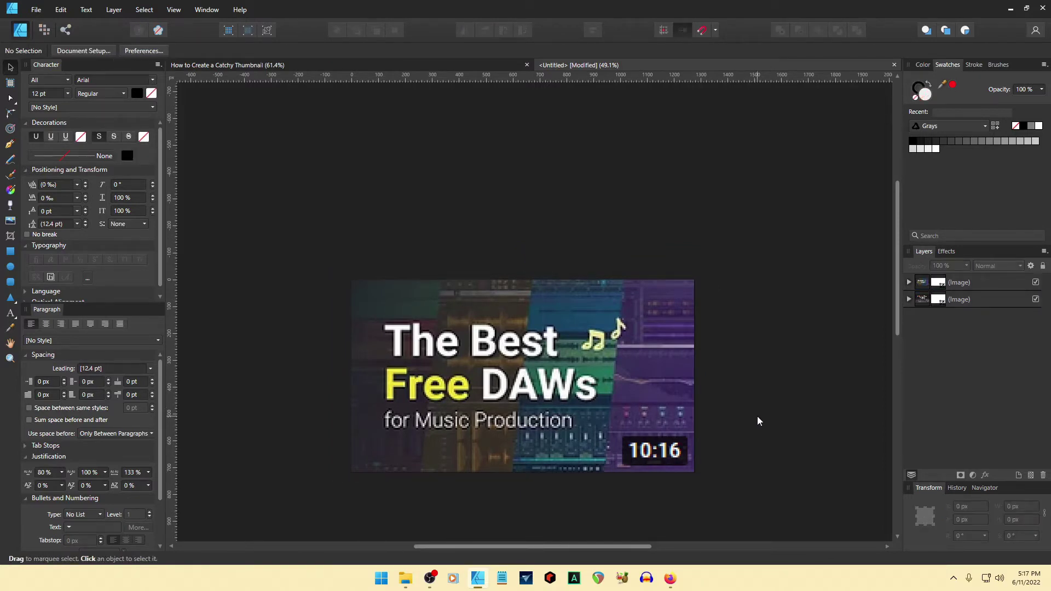
- Hide the Free DAWs thumbnail, then move the EQ thumbnail to the page's upper-left corner and enlarge it to about 1294 × 785 px
{"action": "left_click", "coordinate": [1036, 282]}
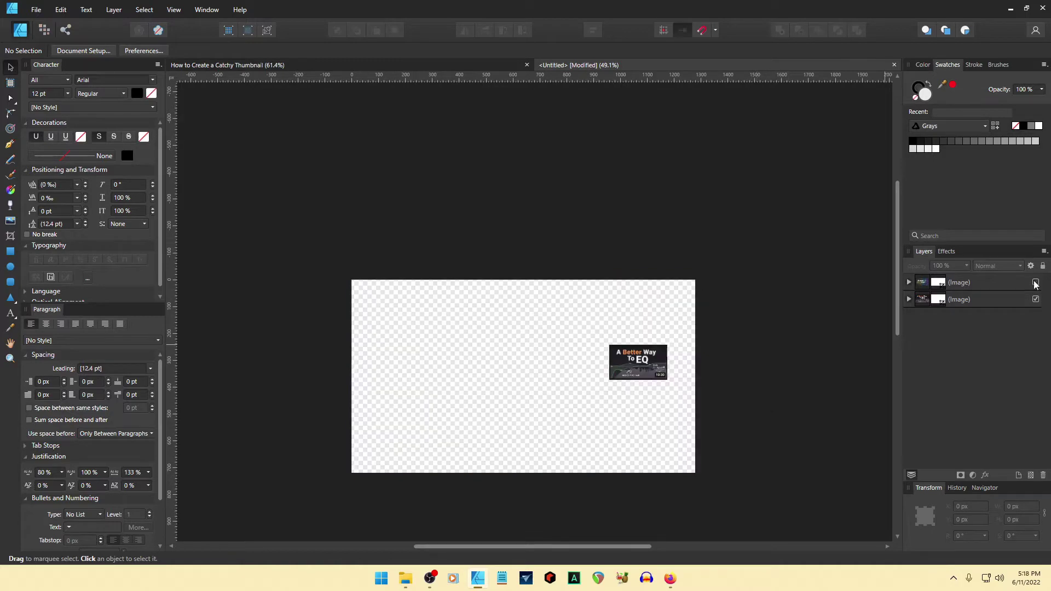
{"action": "left_click", "coordinate": [652, 375]}
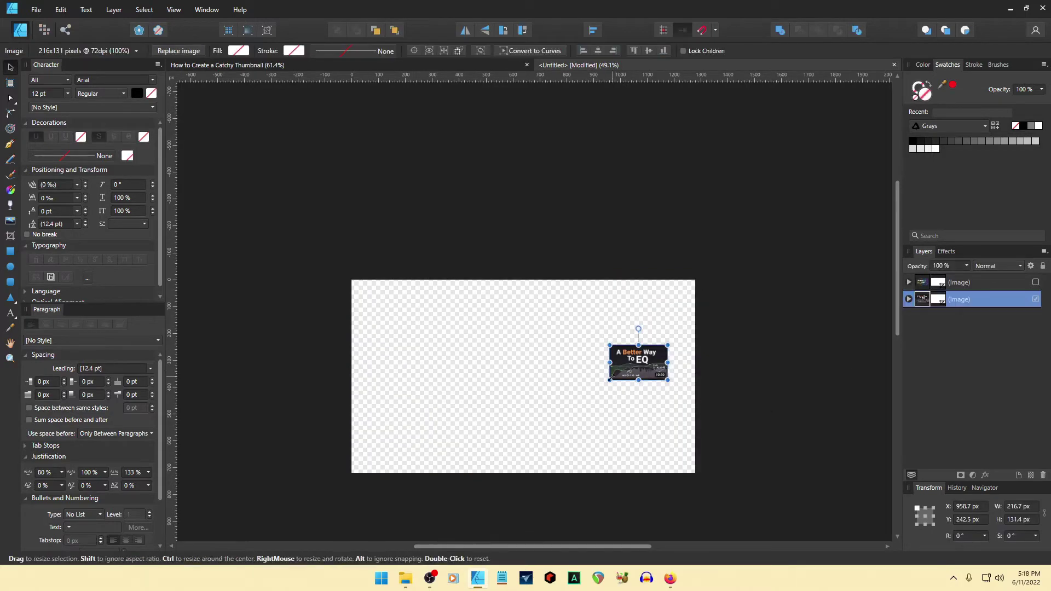
{"action": "left_click_drag", "start_coordinate": [609, 380], "coordinate": [403, 500]}
{"action": "left_click_drag", "start_coordinate": [496, 421], "coordinate": [443, 359]}
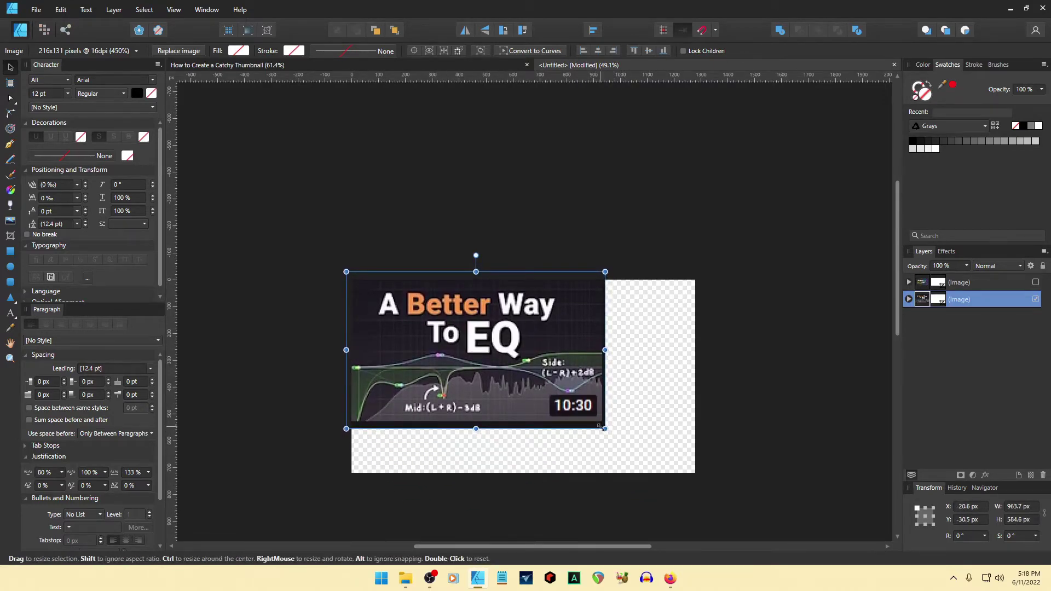
{"action": "left_click_drag", "start_coordinate": [611, 434], "coordinate": [689, 490]}
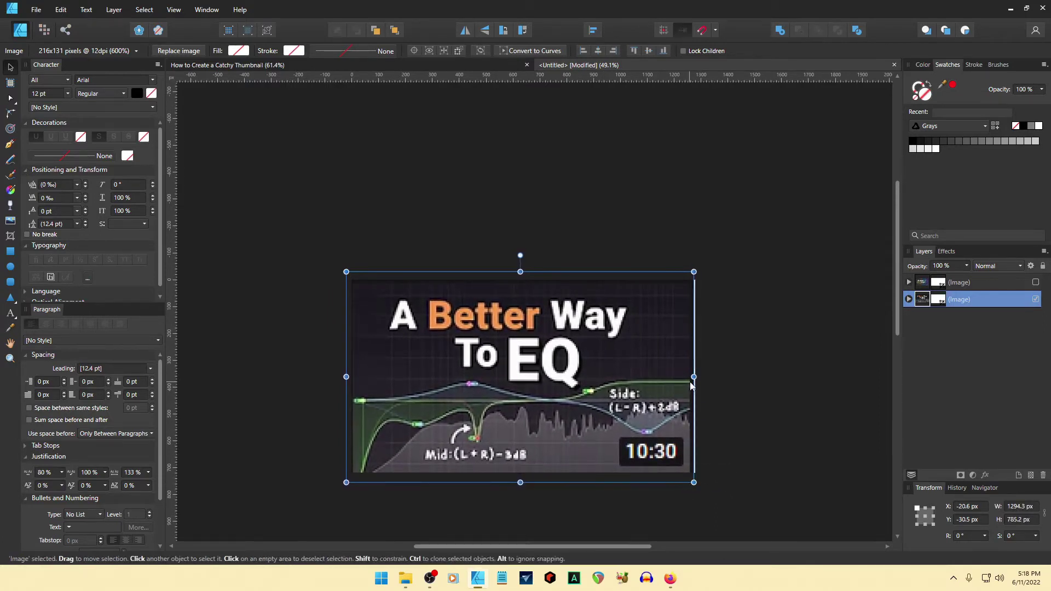
- Stretch the EQ thumbnail to about 1319 × 799 px so it covers the whole page, and deselect it
{"action": "left_click_drag", "start_coordinate": [694, 376], "coordinate": [700, 378]}
{"action": "left_click_drag", "start_coordinate": [345, 377], "coordinate": [344, 376]}
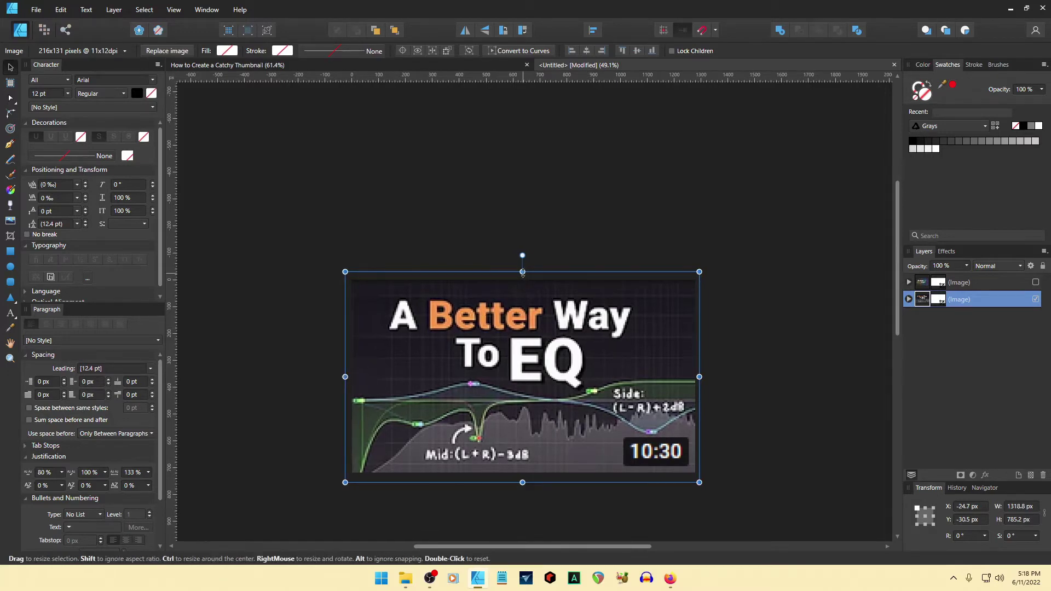
{"action": "left_click_drag", "start_coordinate": [522, 272], "coordinate": [522, 268]}
{"action": "left_click_drag", "start_coordinate": [522, 483], "coordinate": [523, 482]}
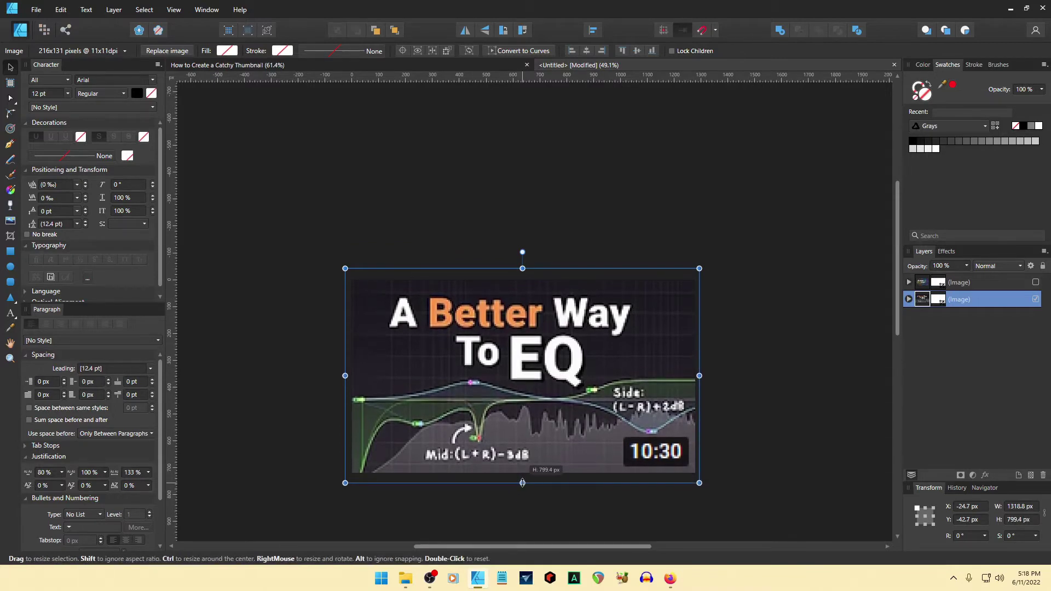
{"action": "left_click", "coordinate": [804, 438]}
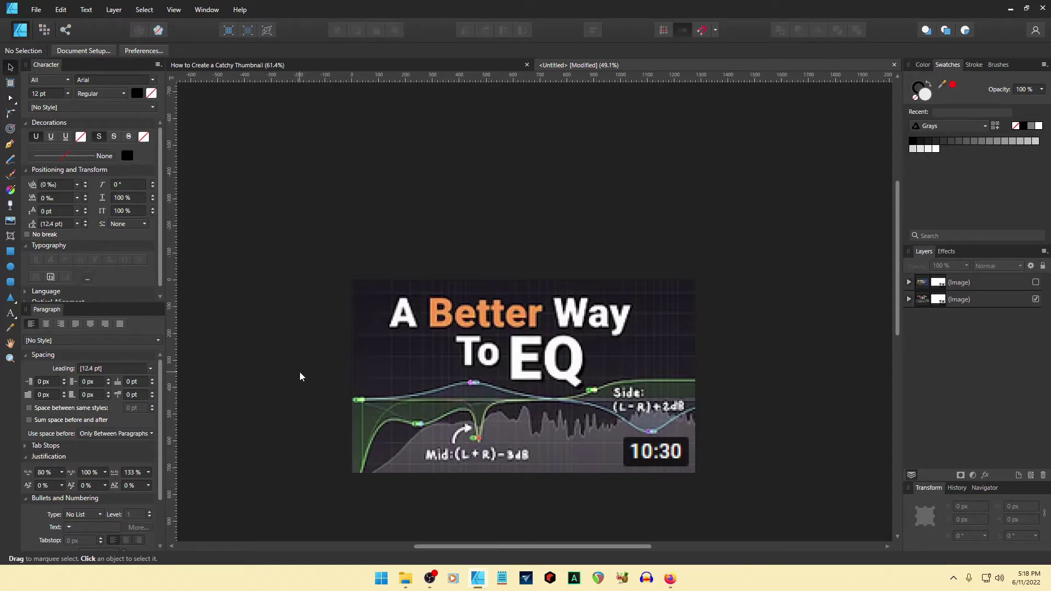
- Hide the EQ thumbnail layer to leave the page blank
{"action": "left_click_drag", "start_coordinate": [300, 372], "coordinate": [762, 510]}
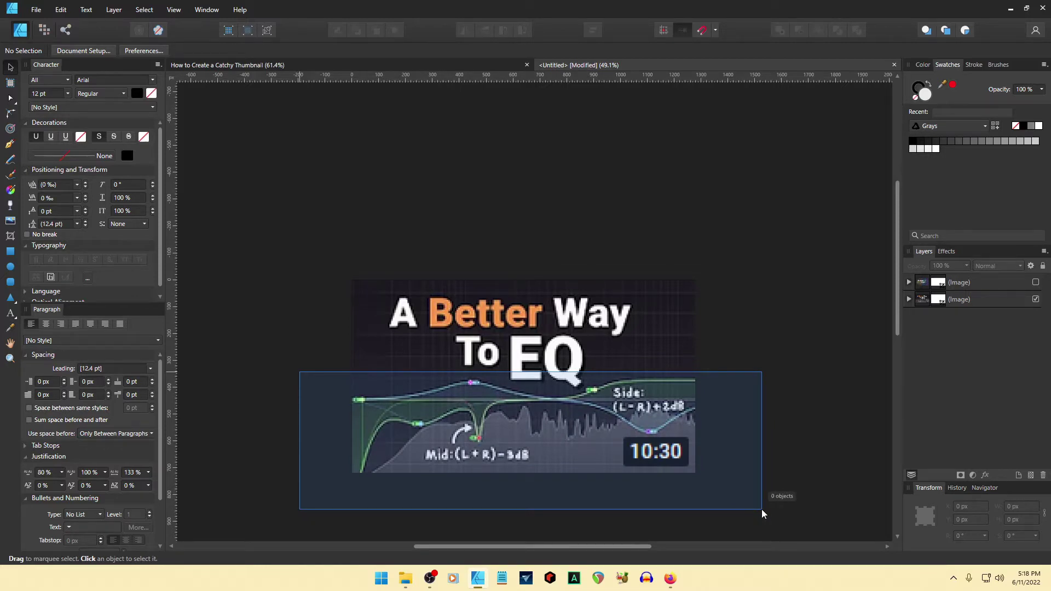
{"action": "left_click_drag", "start_coordinate": [762, 510], "coordinate": [762, 511]}
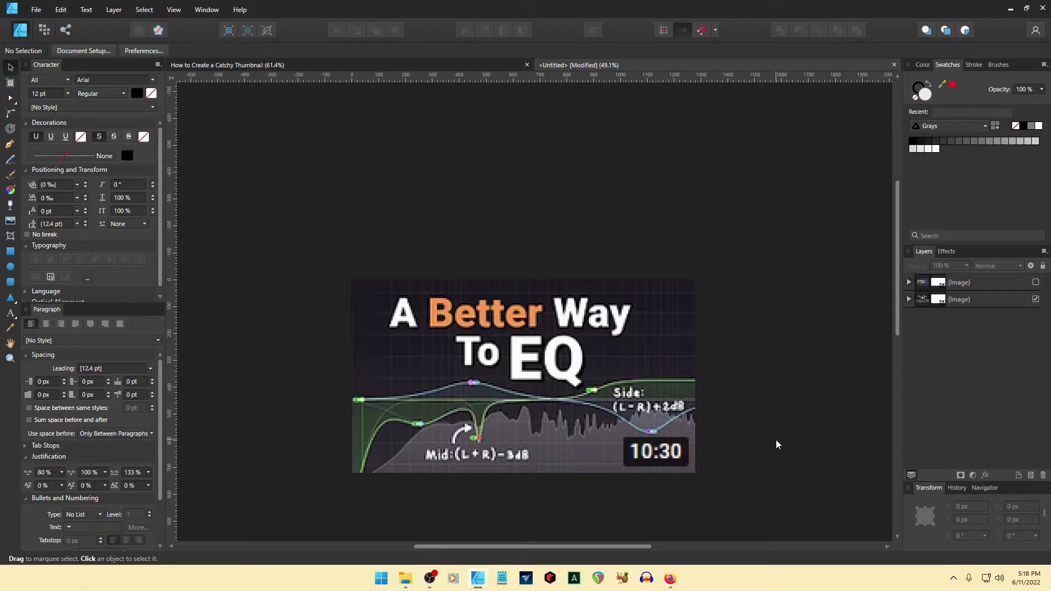
{"action": "scroll", "coordinate": [780, 450], "scroll_direction": "down", "scroll_amount": 1}
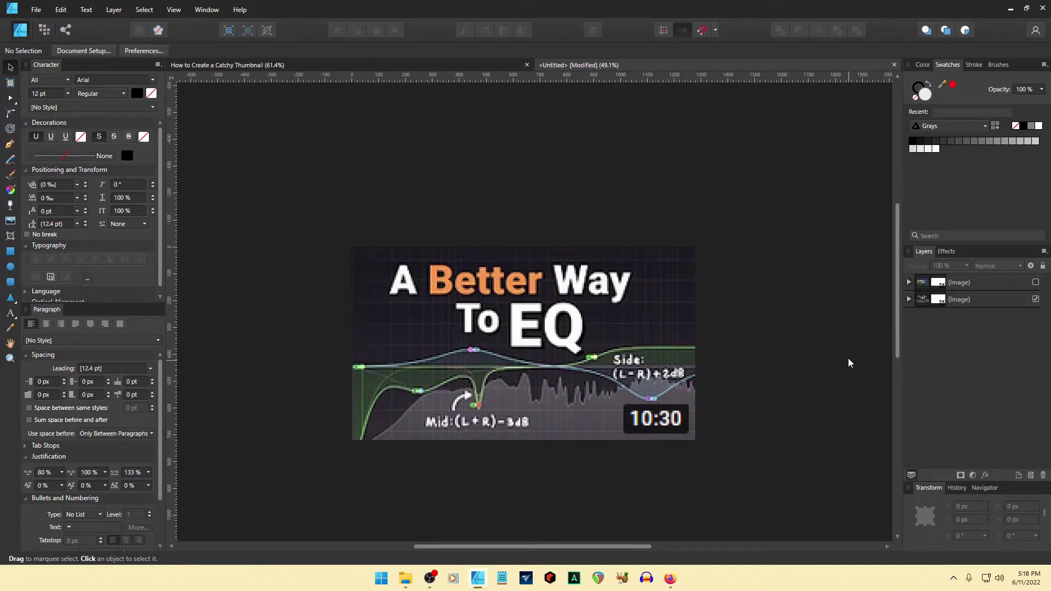
{"action": "left_click", "coordinate": [1036, 299]}
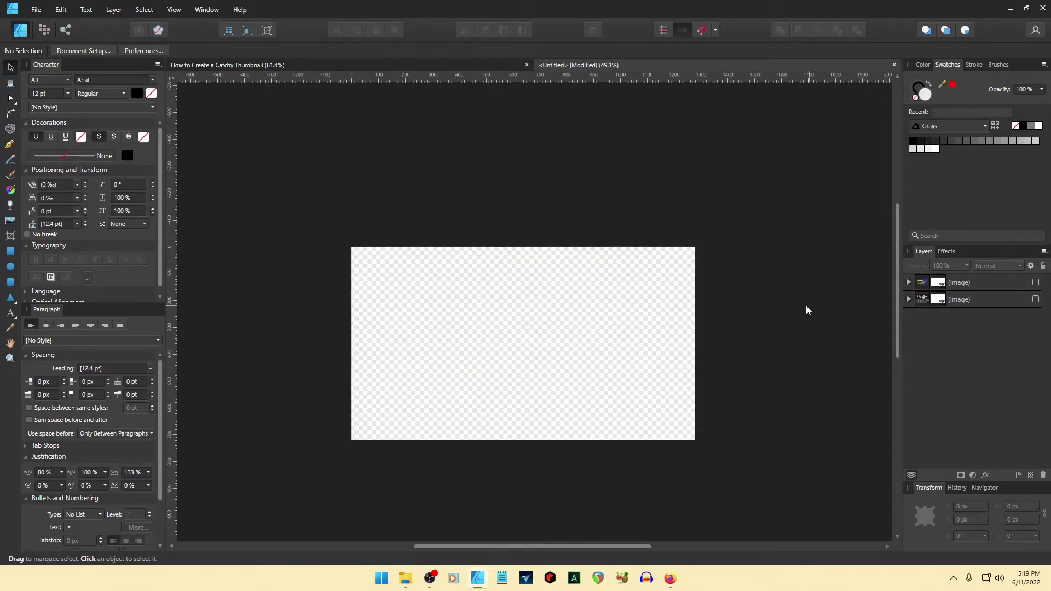
- Switch to Firefox and open the Pexels website in a new tab
{"action": "left_click", "coordinate": [671, 581]}
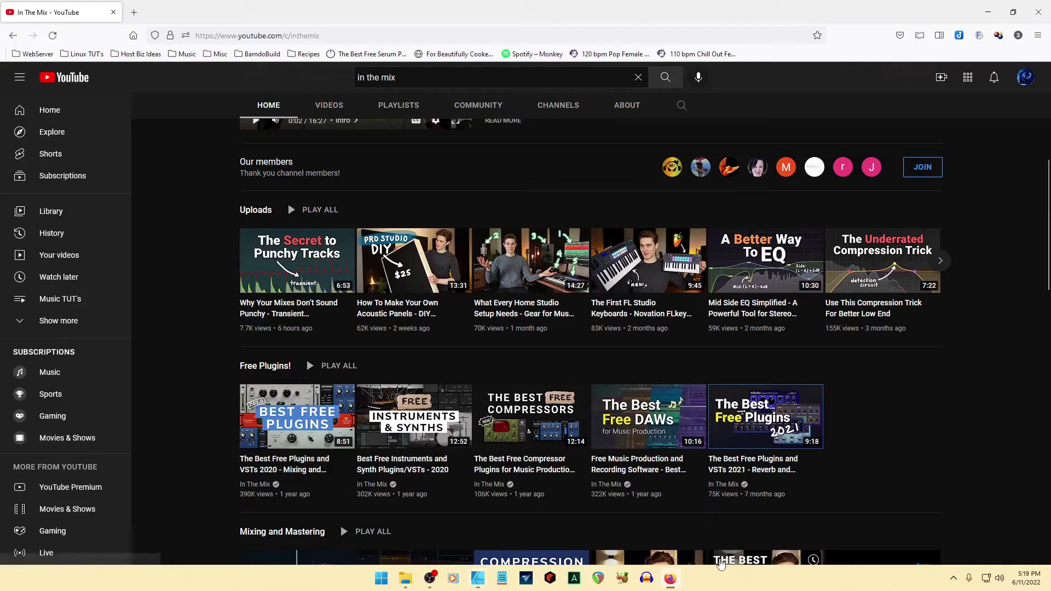
{"action": "left_click", "coordinate": [134, 13]}
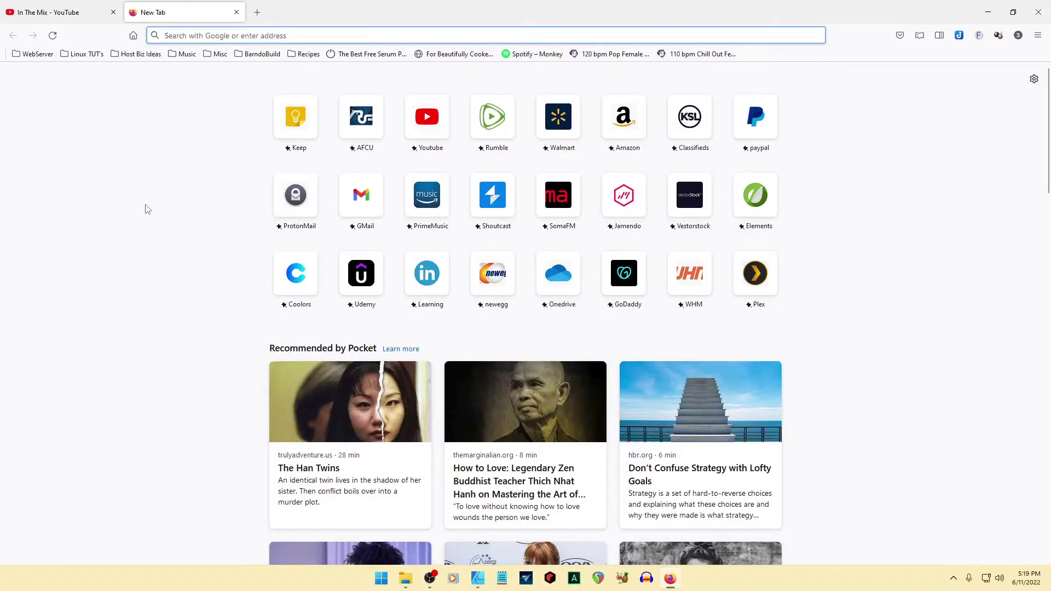
{"action": "type", "text": "pexels"}
{"action": "key", "text": "Return"}
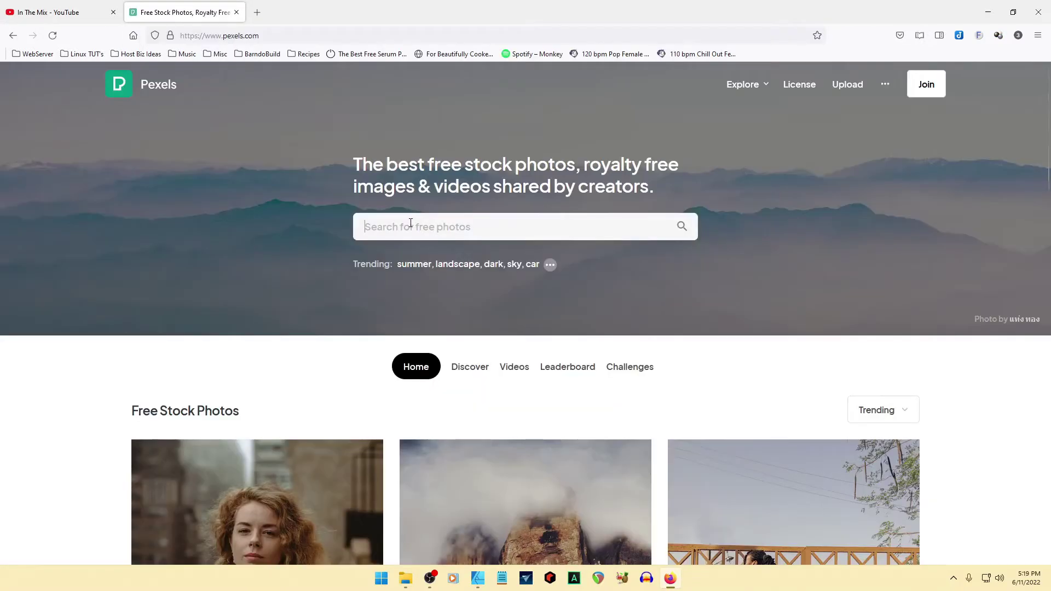
- Search Pexels for "youtube" and download the photo of hands holding a tilted phone with the YouTube logo
{"action": "left_click", "coordinate": [410, 223]}
{"action": "type", "text": "youtube"}
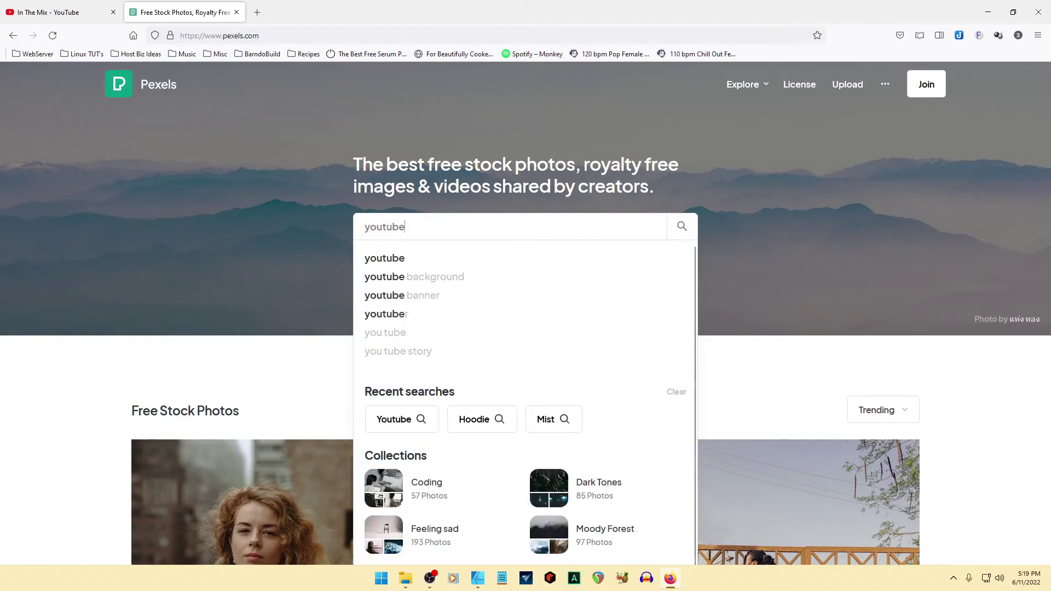
{"action": "left_click", "coordinate": [383, 260]}
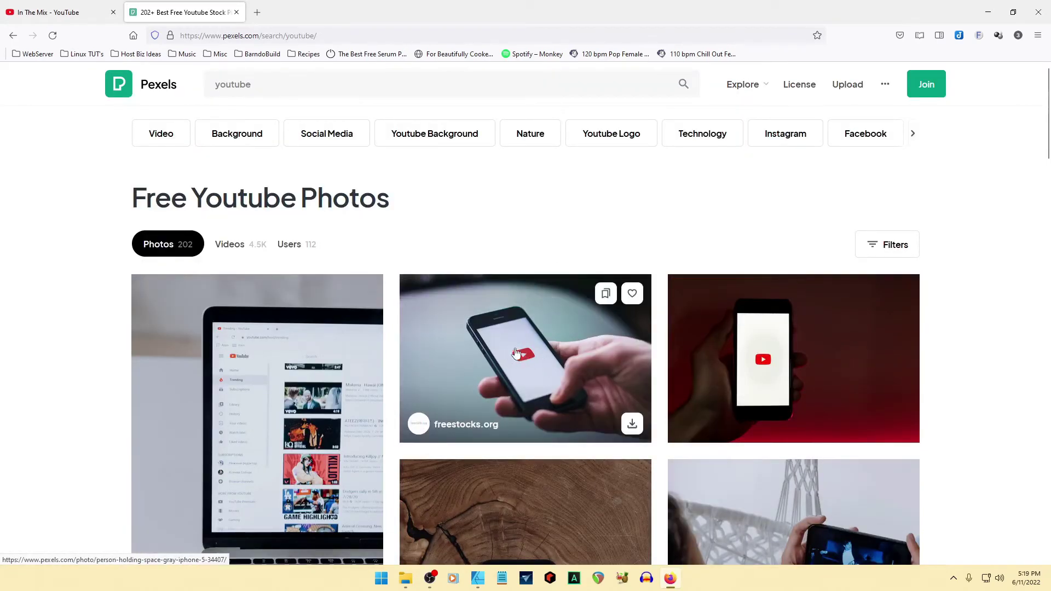
{"action": "left_click", "coordinate": [633, 425]}
{"action": "left_click", "coordinate": [548, 271]}
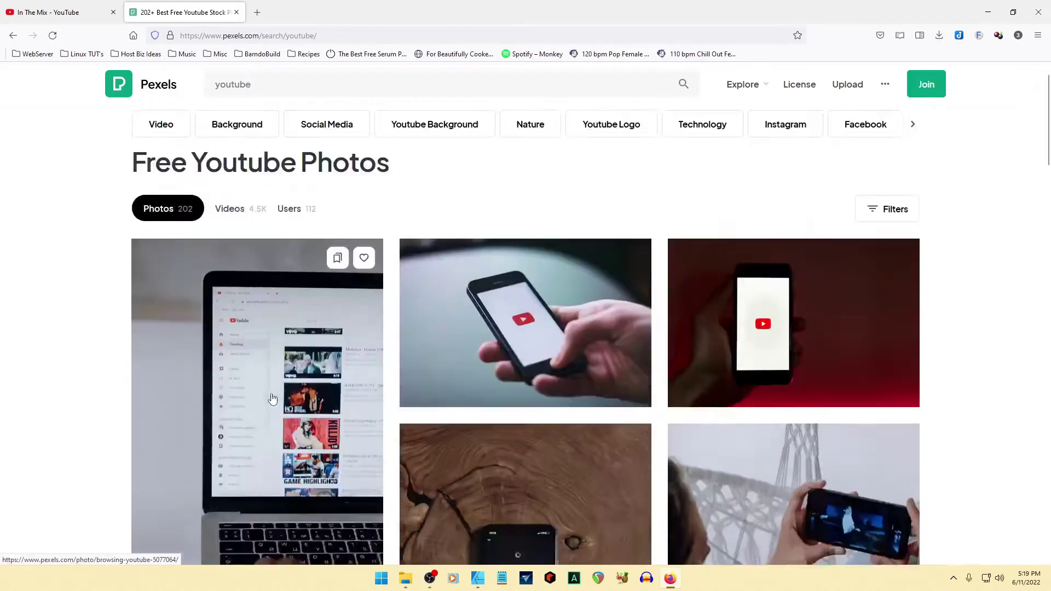
- Browse the YouTube photo results for other images that could suit a thumbnail
{"action": "scroll", "coordinate": [237, 403], "scroll_direction": "down", "scroll_amount": 7}
{"action": "mouse_move", "coordinate": [221, 299]}
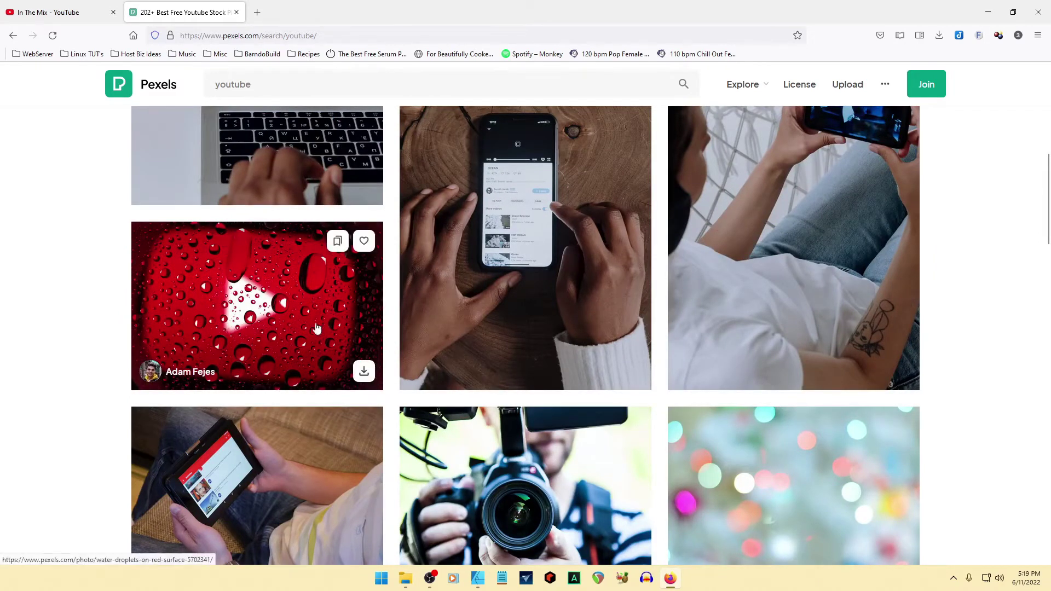
{"action": "scroll", "coordinate": [540, 420], "scroll_direction": "down", "scroll_amount": 10}
{"action": "scroll", "coordinate": [539, 420], "scroll_direction": "up", "scroll_amount": 10}
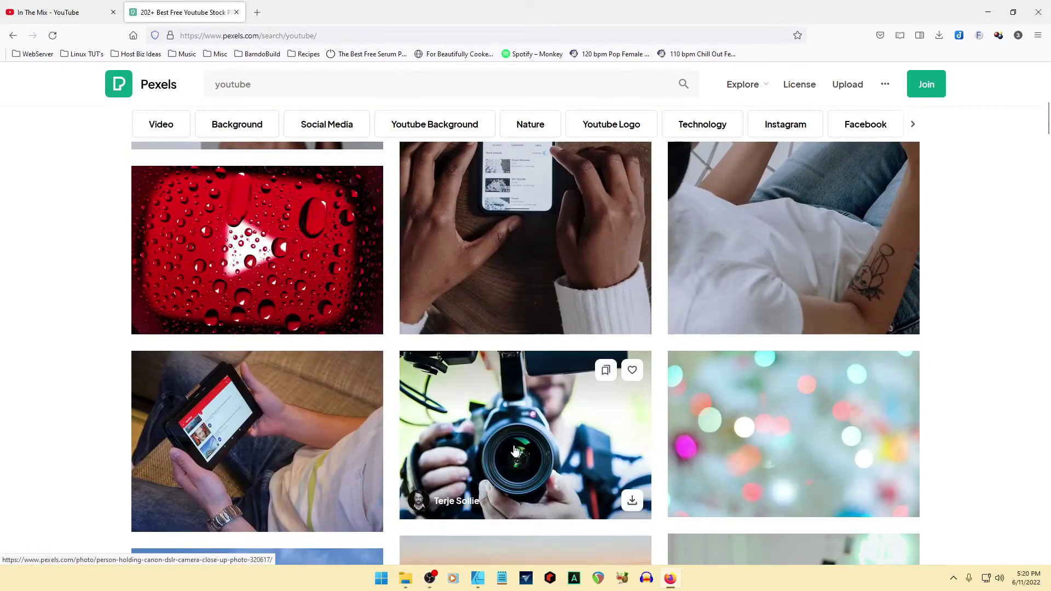
{"action": "scroll", "coordinate": [569, 441], "scroll_direction": "down", "scroll_amount": 5}
{"action": "scroll", "coordinate": [569, 441], "scroll_direction": "up", "scroll_amount": 6}
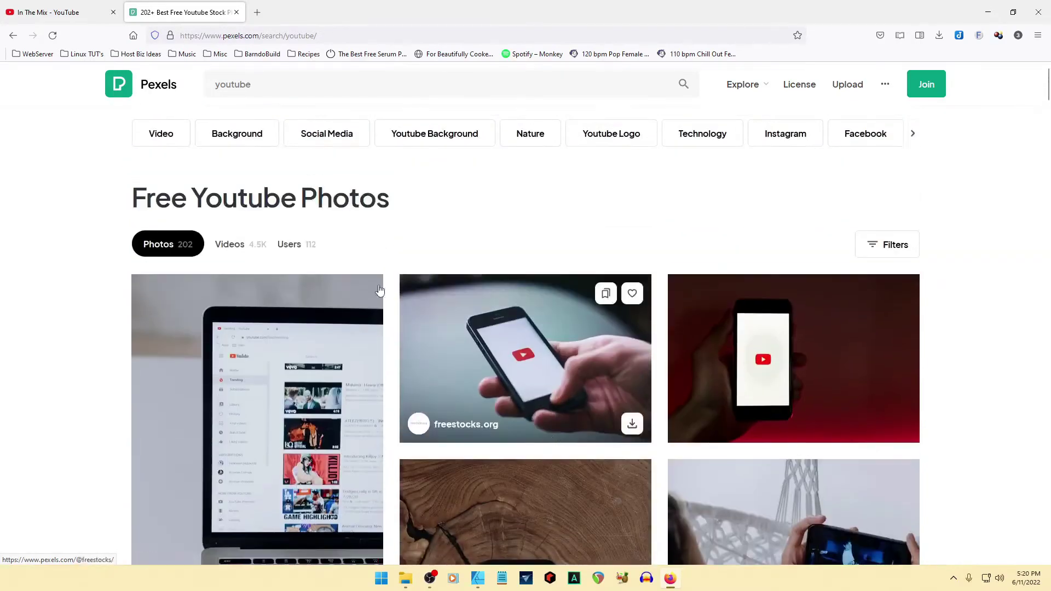
- Search Pexels for "water drop background" photos
{"action": "left_click_drag", "start_coordinate": [270, 86], "coordinate": [186, 99]}
{"action": "type", "text": "w"}
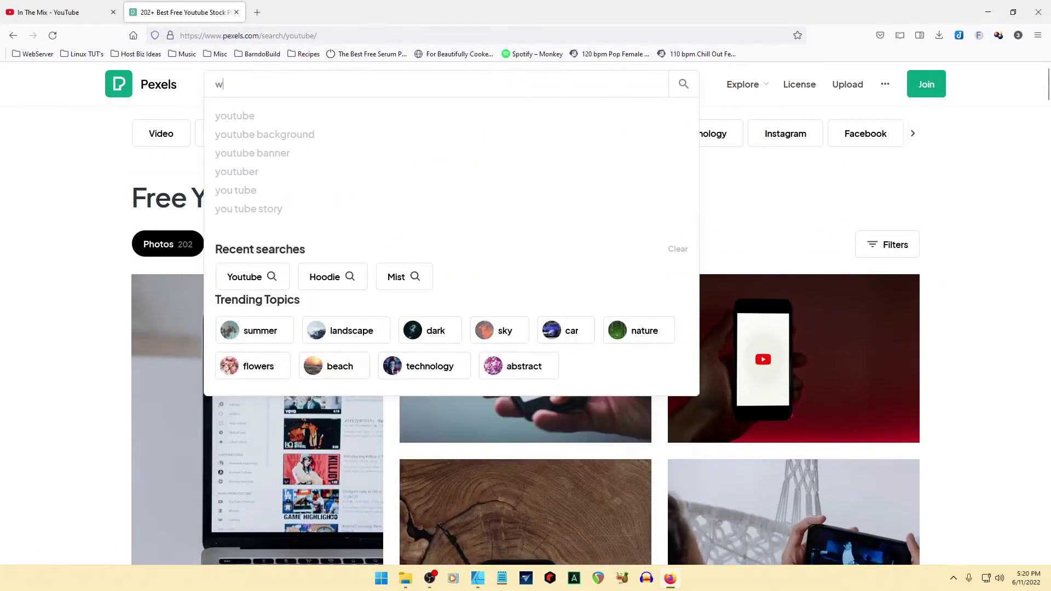
{"action": "type", "text": "aterdrop"}
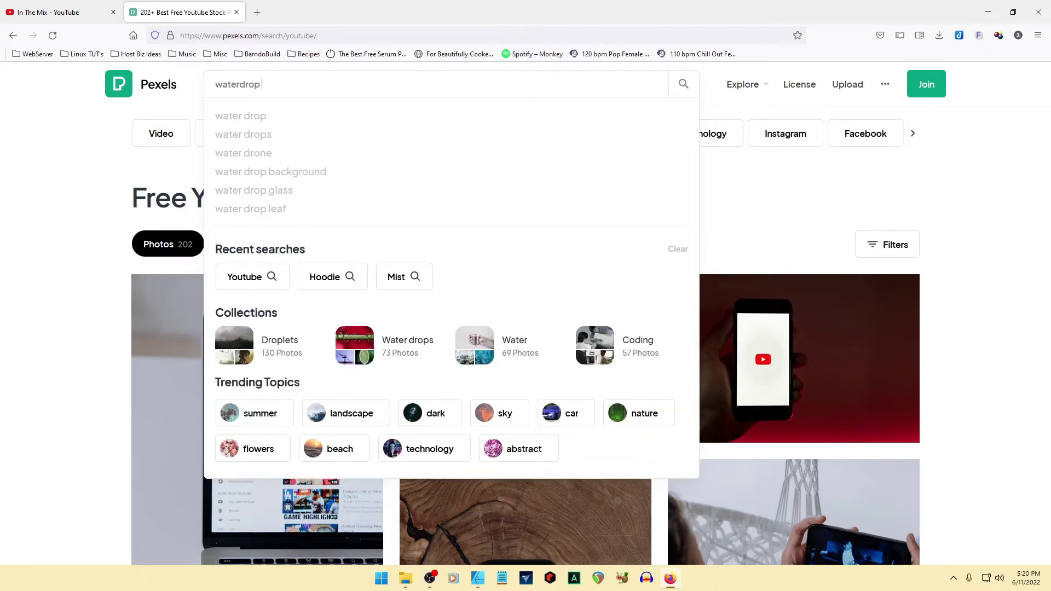
{"action": "left_click", "coordinate": [262, 172]}
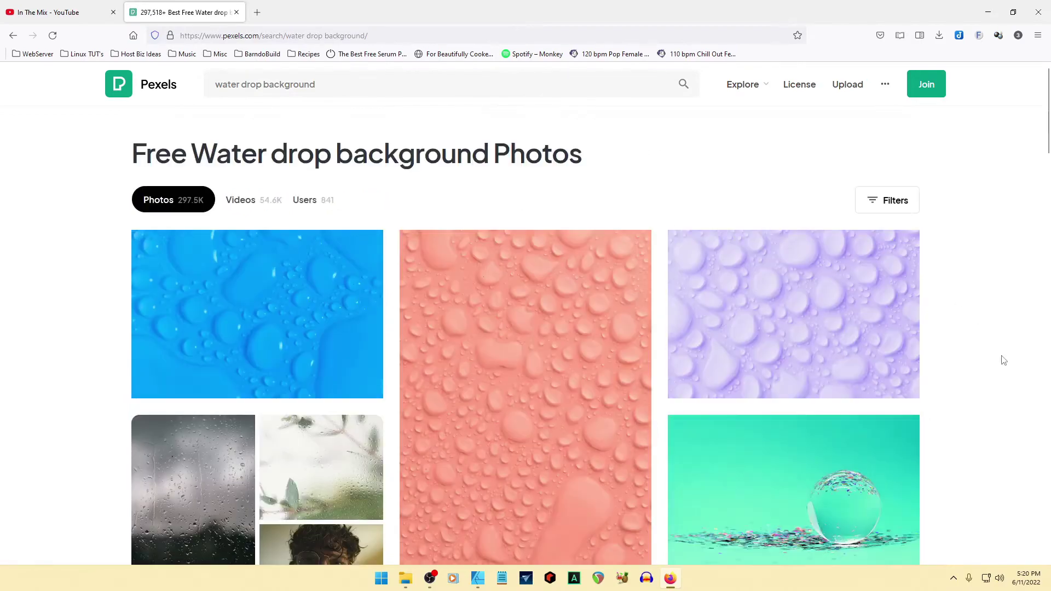
- Browse the water drop background results for a photo that could suit the thumbnail
{"action": "scroll", "coordinate": [1004, 359], "scroll_direction": "down", "scroll_amount": 5}
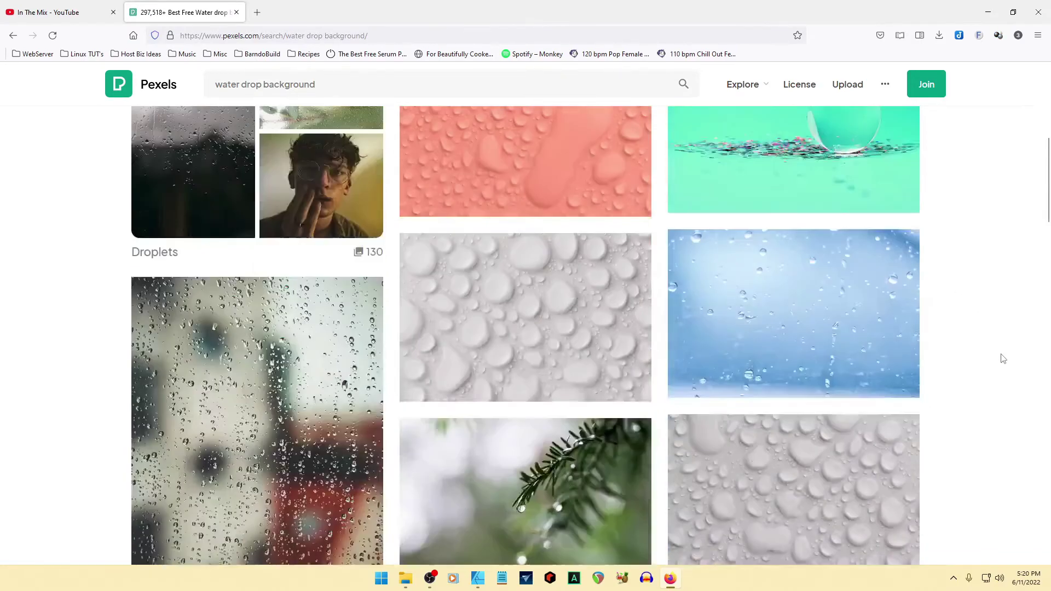
{"action": "scroll", "coordinate": [1003, 359], "scroll_direction": "down", "scroll_amount": 4}
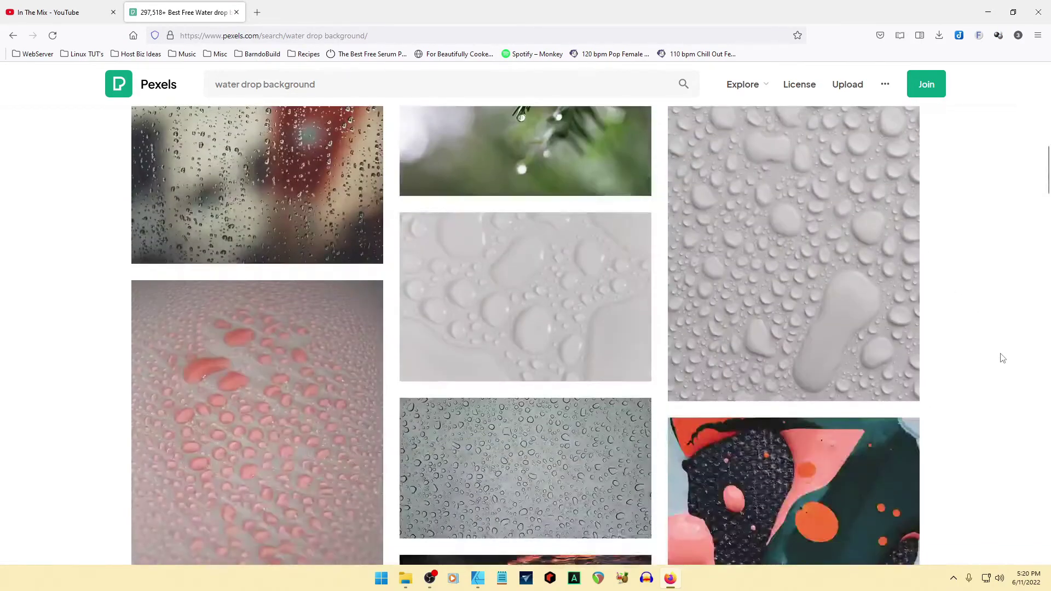
{"action": "scroll", "coordinate": [1003, 360], "scroll_direction": "down", "scroll_amount": 8}
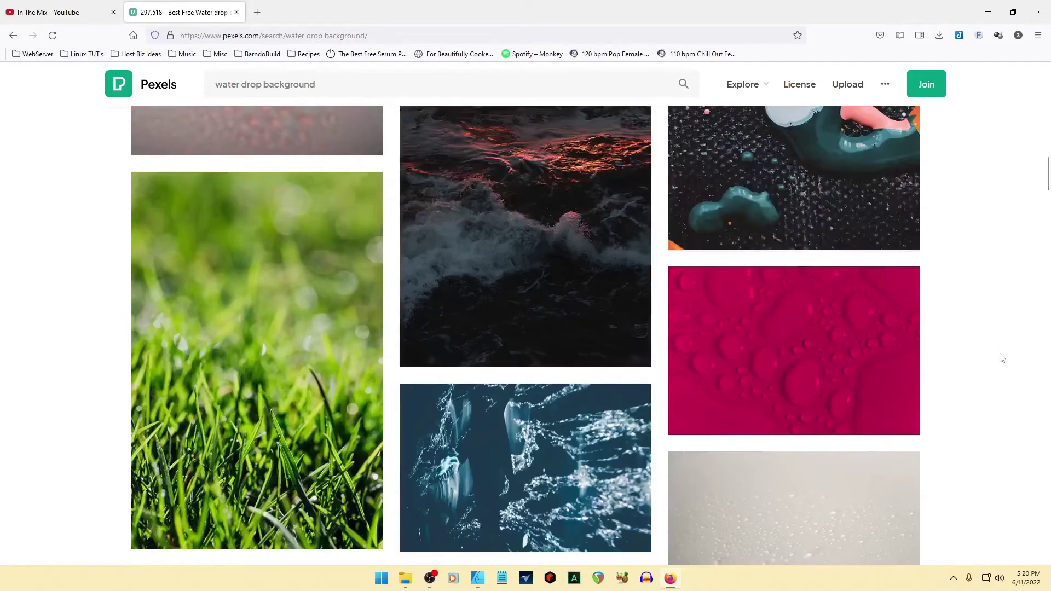
{"action": "scroll", "coordinate": [992, 353], "scroll_direction": "down", "scroll_amount": 8}
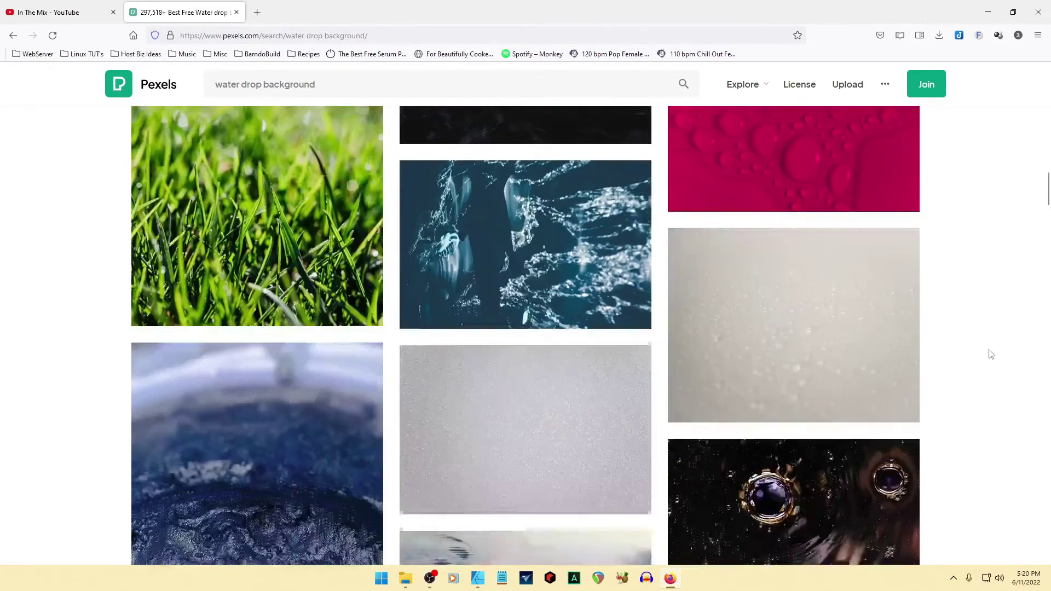
{"action": "scroll", "coordinate": [991, 354], "scroll_direction": "down", "scroll_amount": 4}
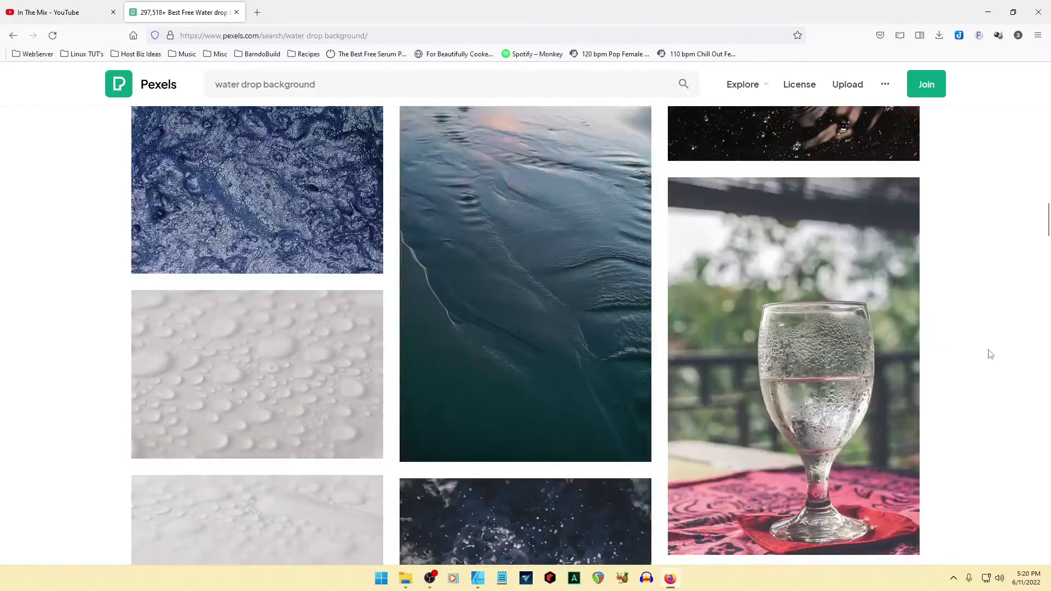
{"action": "scroll", "coordinate": [991, 354], "scroll_direction": "down", "scroll_amount": 4}
{"action": "scroll", "coordinate": [991, 355], "scroll_direction": "down", "scroll_amount": 4}
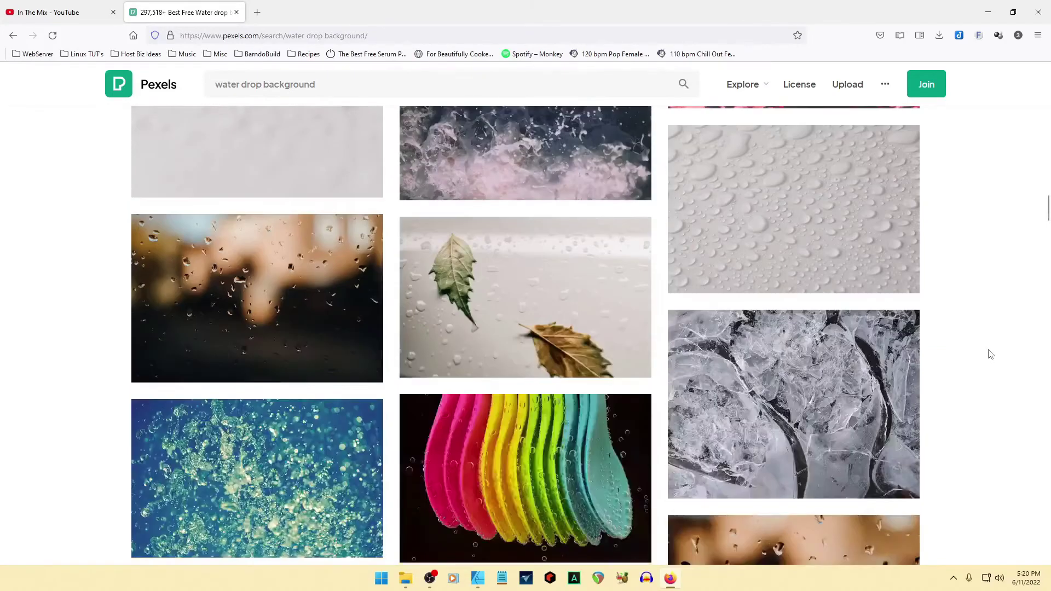
{"action": "scroll", "coordinate": [991, 354], "scroll_direction": "down", "scroll_amount": 4}
{"action": "scroll", "coordinate": [991, 354], "scroll_direction": "down", "scroll_amount": 3}
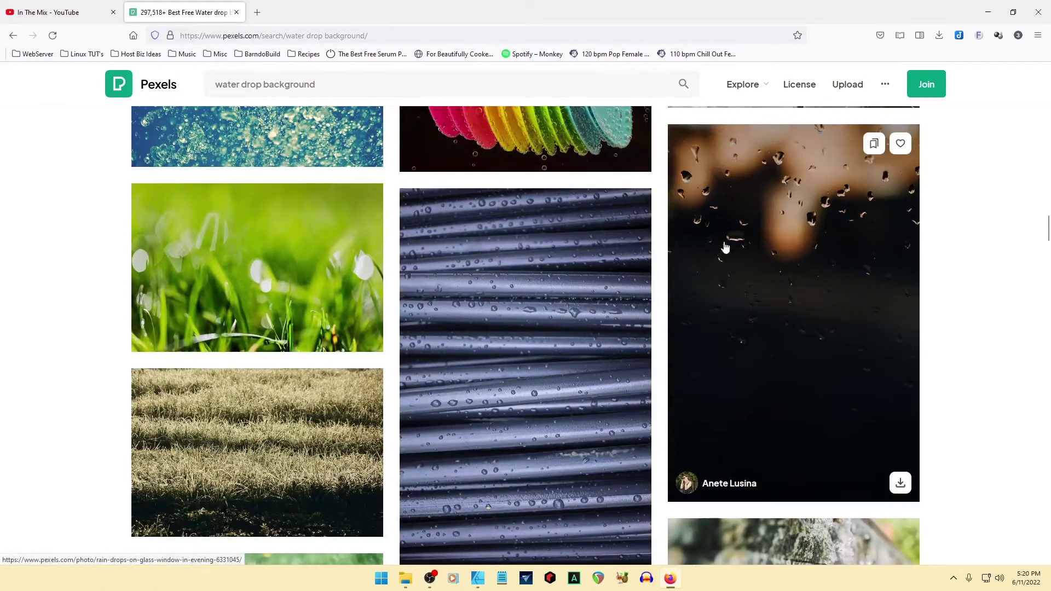
{"action": "scroll", "coordinate": [951, 319], "scroll_direction": "down", "scroll_amount": 4}
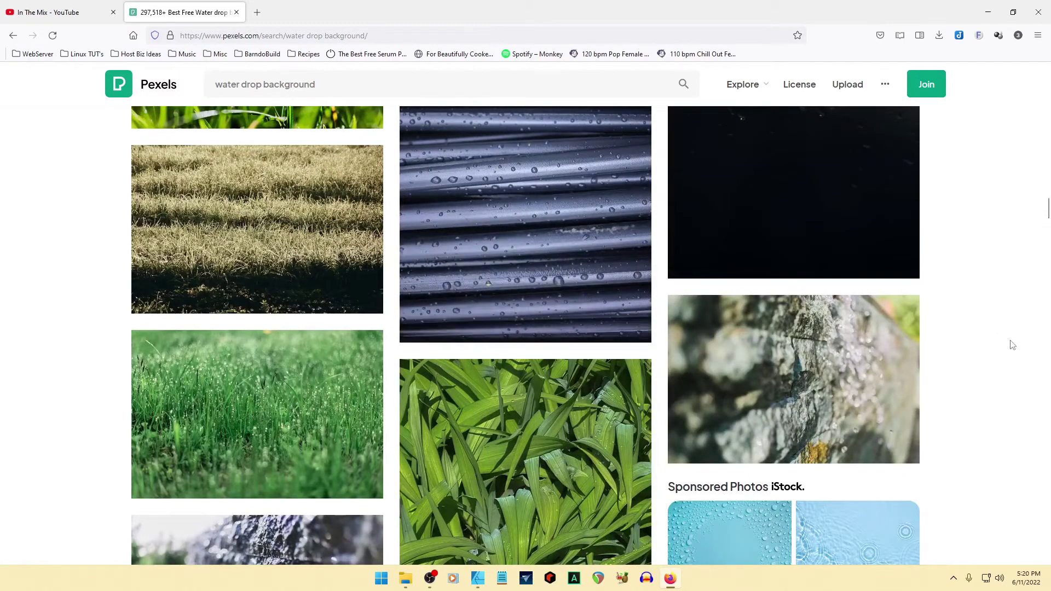
{"action": "scroll", "coordinate": [971, 342], "scroll_direction": "down", "scroll_amount": 4}
{"action": "scroll", "coordinate": [971, 341], "scroll_direction": "down", "scroll_amount": 4}
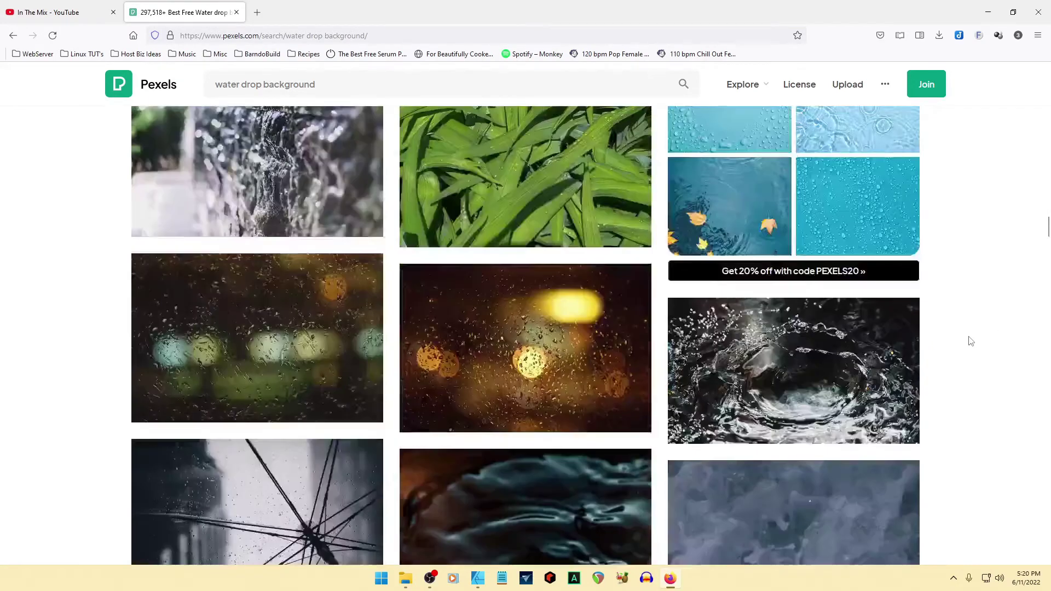
{"action": "scroll", "coordinate": [971, 342], "scroll_direction": "down", "scroll_amount": 4}
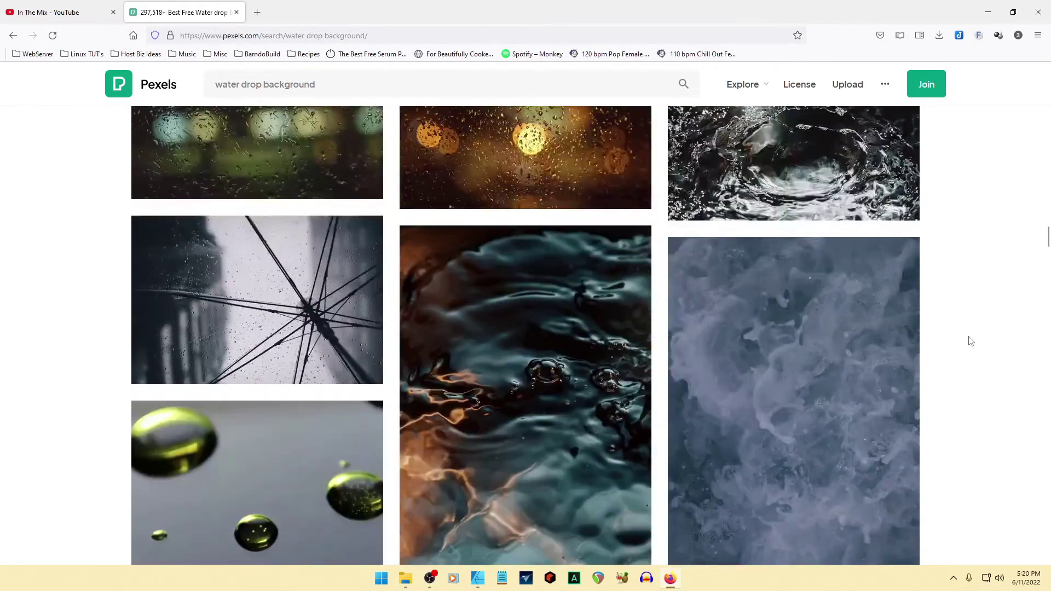
{"action": "scroll", "coordinate": [971, 341], "scroll_direction": "down", "scroll_amount": 8}
{"action": "scroll", "coordinate": [971, 342], "scroll_direction": "down", "scroll_amount": 4}
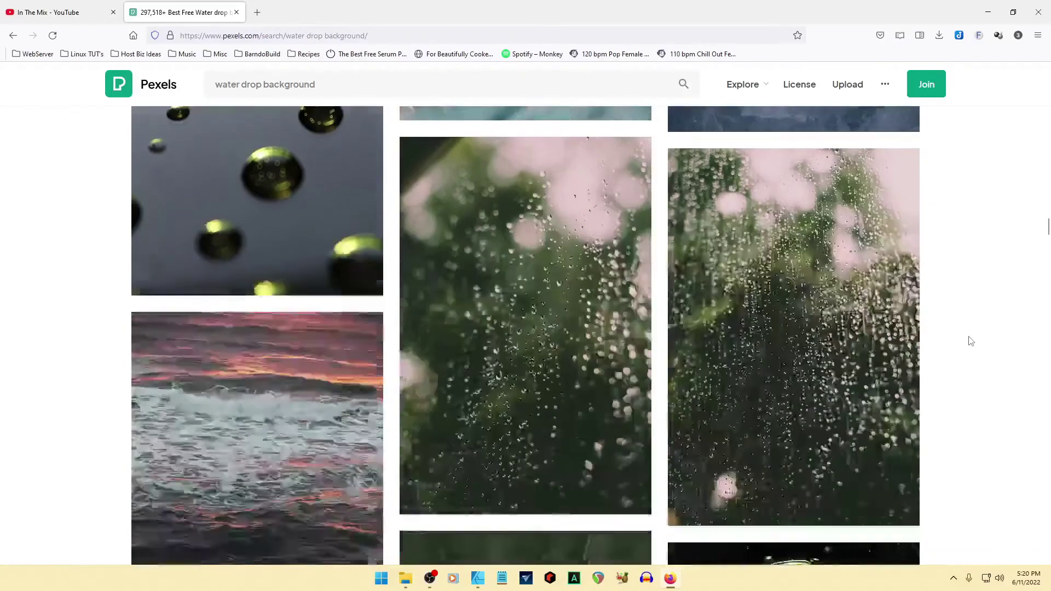
{"action": "scroll", "coordinate": [971, 342], "scroll_direction": "down", "scroll_amount": 12}
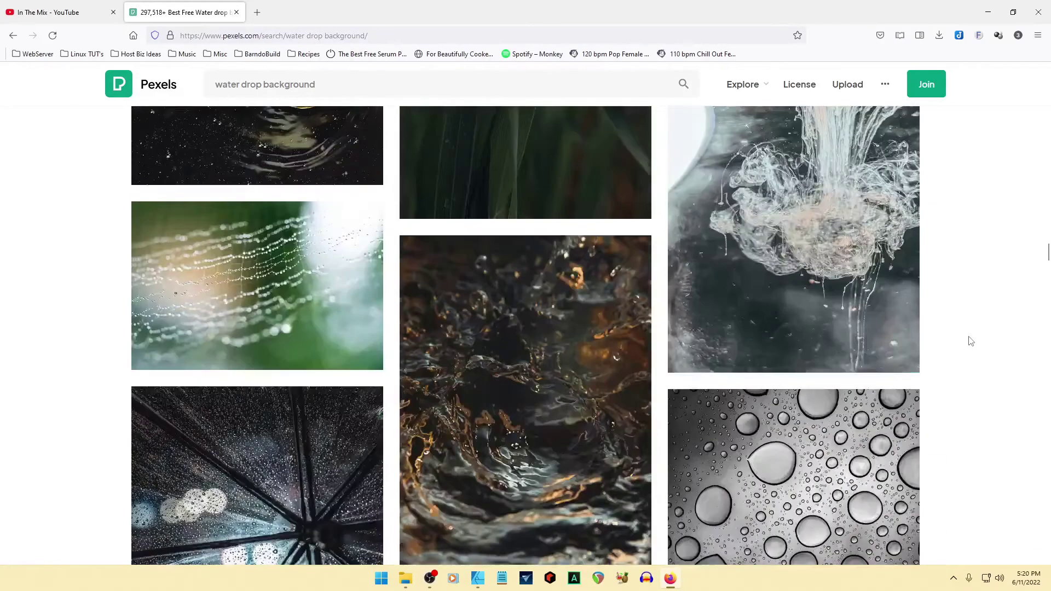
{"action": "scroll", "coordinate": [970, 342], "scroll_direction": "down", "scroll_amount": 4}
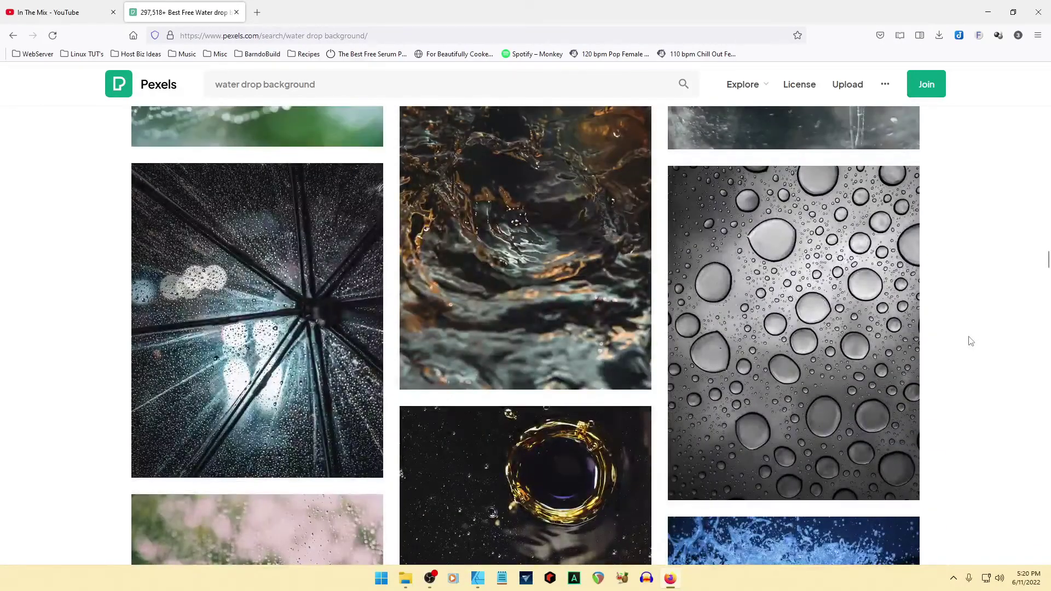
- Download the black-and-white photo of large water drops on a glass surface and dismiss the follow-up dialog
{"action": "mouse_move", "coordinate": [904, 345]}
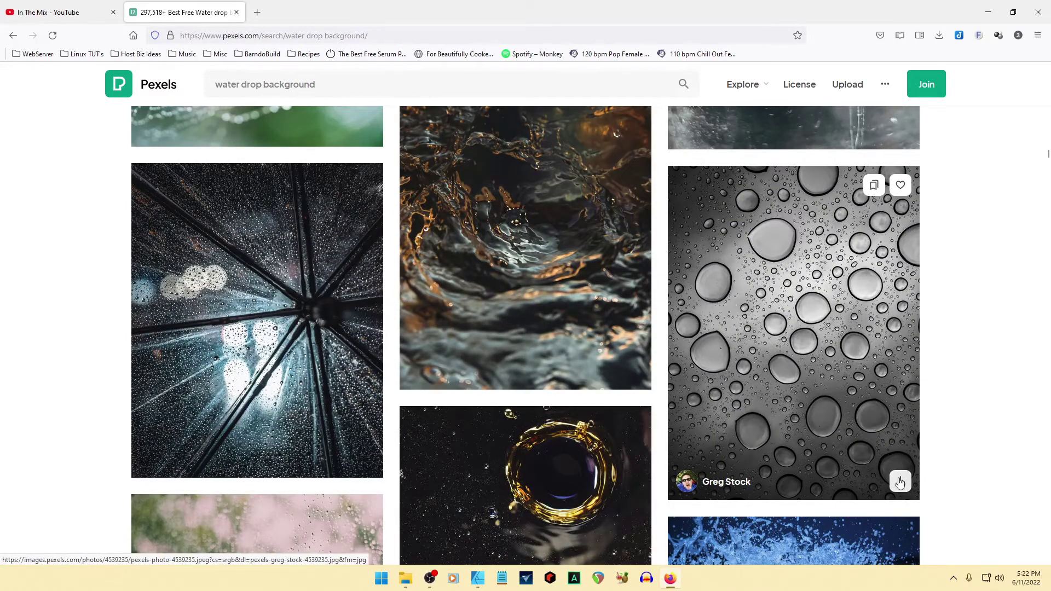
{"action": "left_click", "coordinate": [900, 483]}
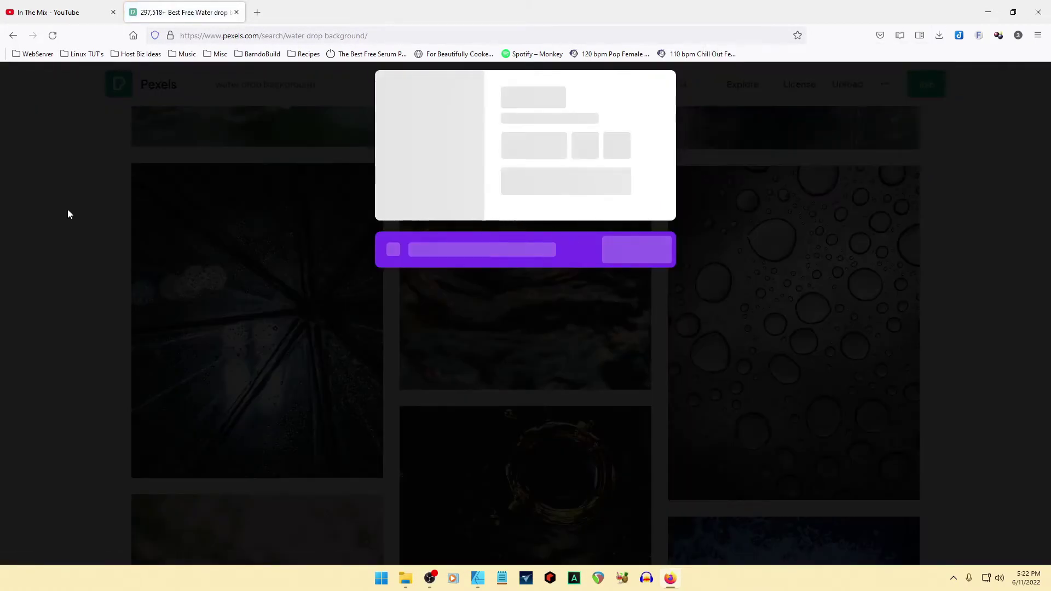
{"action": "left_click", "coordinate": [69, 214]}
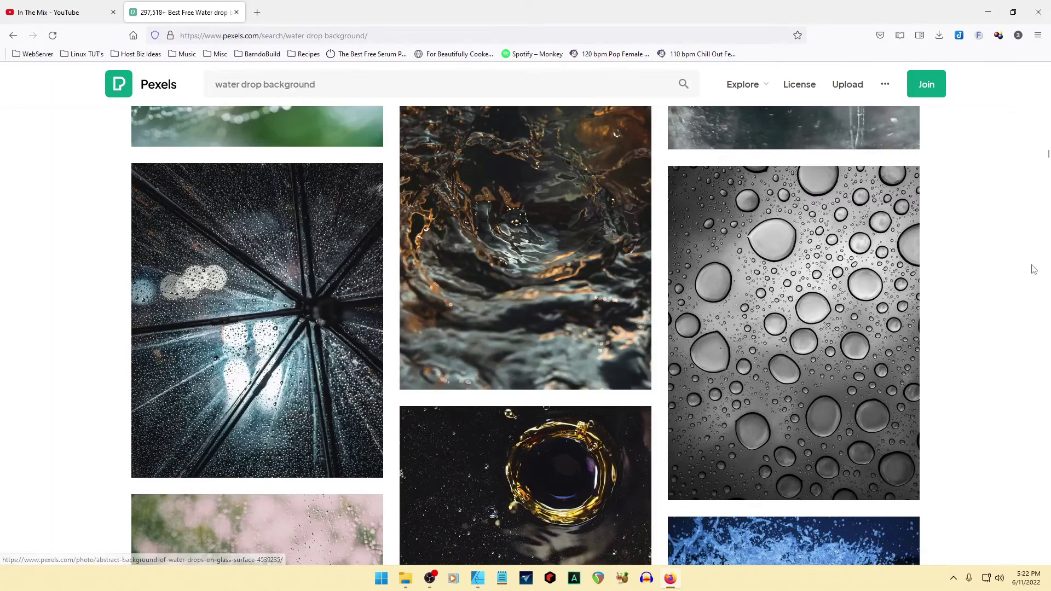
- Leave the browser and preview the downloaded red YouTube logo and hand-held phone photos from the Raw Art folder
{"action": "left_click", "coordinate": [988, 12]}
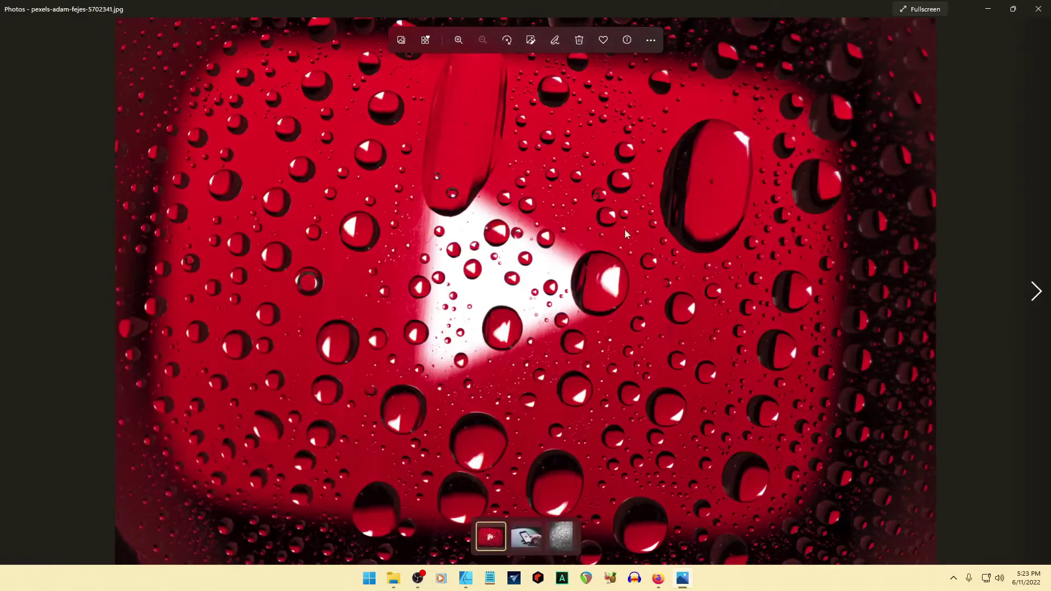
{"action": "left_click", "coordinate": [1039, 9]}
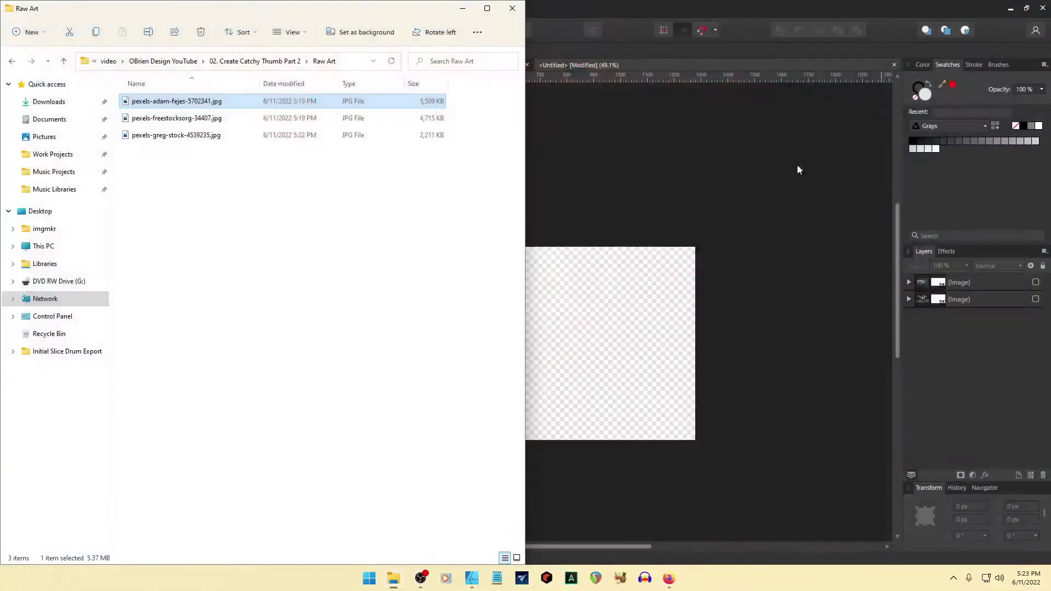
{"action": "double_click", "coordinate": [126, 118]}
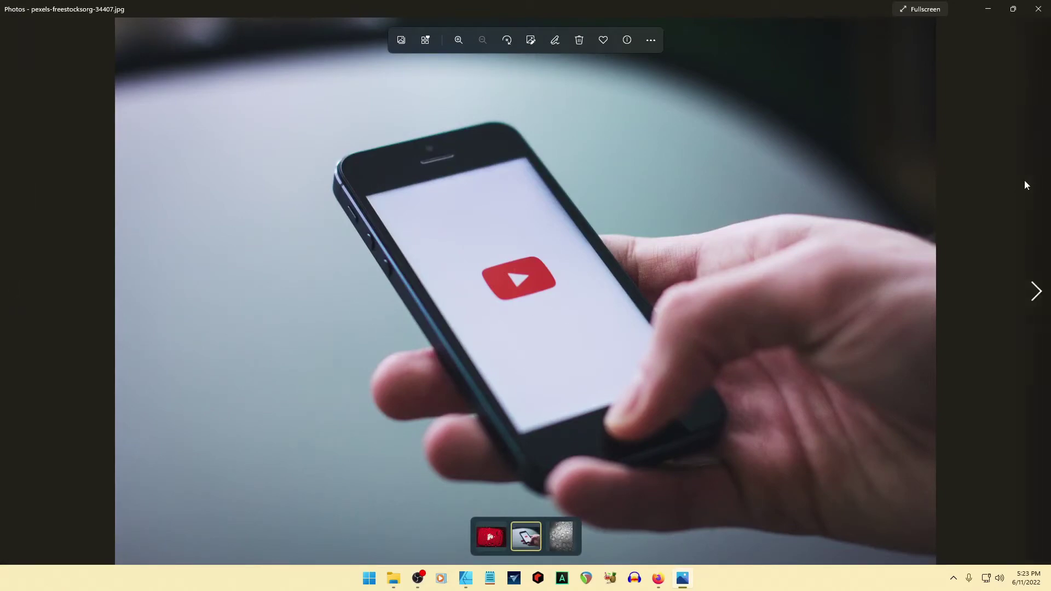
{"action": "left_click", "coordinate": [1037, 9]}
- Open the three photos from the Raw Art folder as separate documents in Affinity Designer
{"action": "left_click_drag", "start_coordinate": [134, 119], "coordinate": [691, 63]}
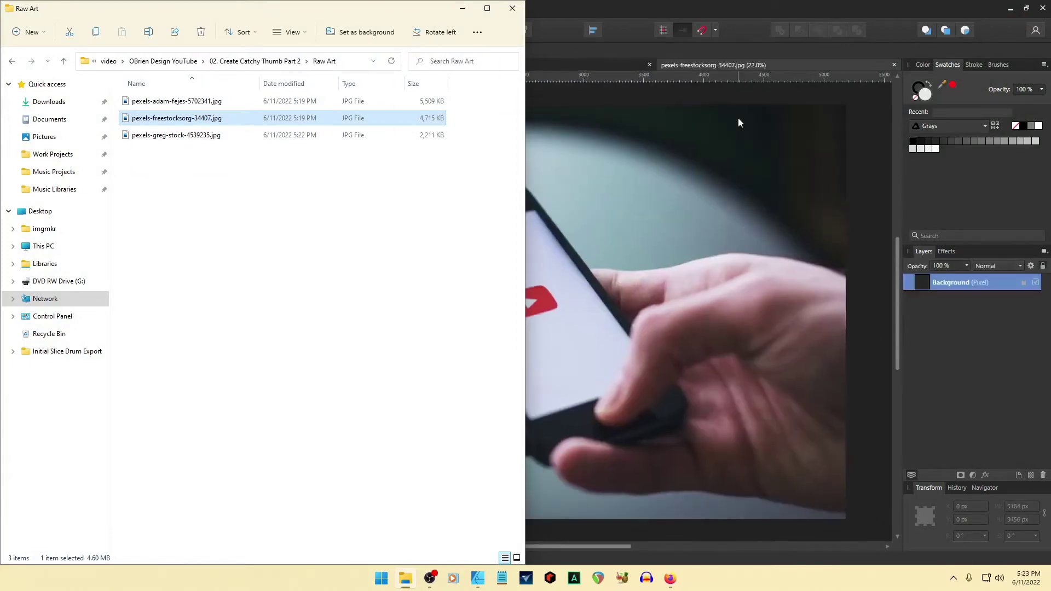
{"action": "left_click", "coordinate": [739, 120]}
{"action": "left_click", "coordinate": [405, 578]}
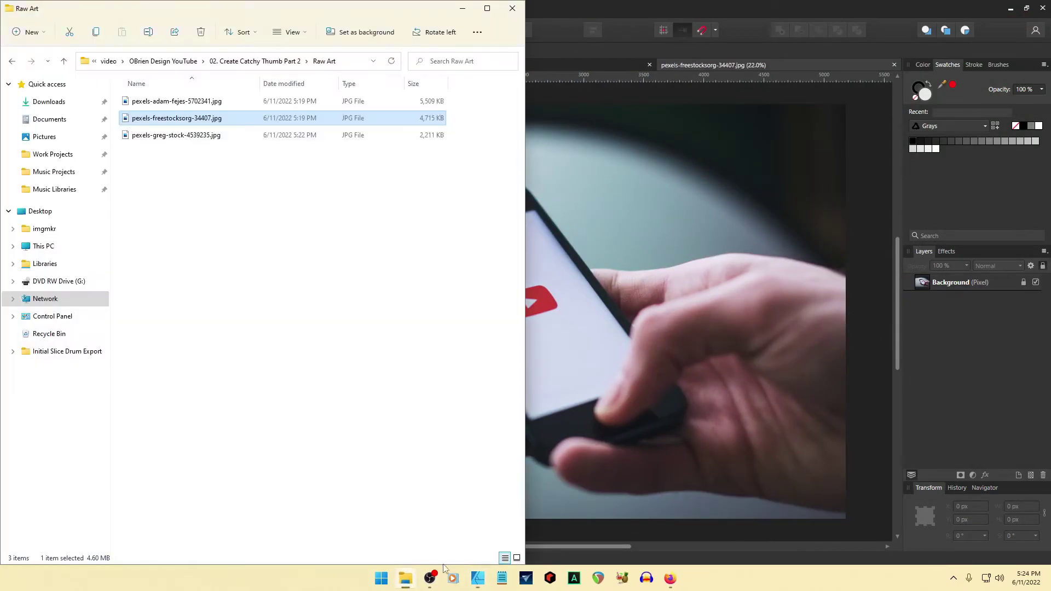
{"action": "left_click_drag", "start_coordinate": [132, 136], "coordinate": [766, 64]}
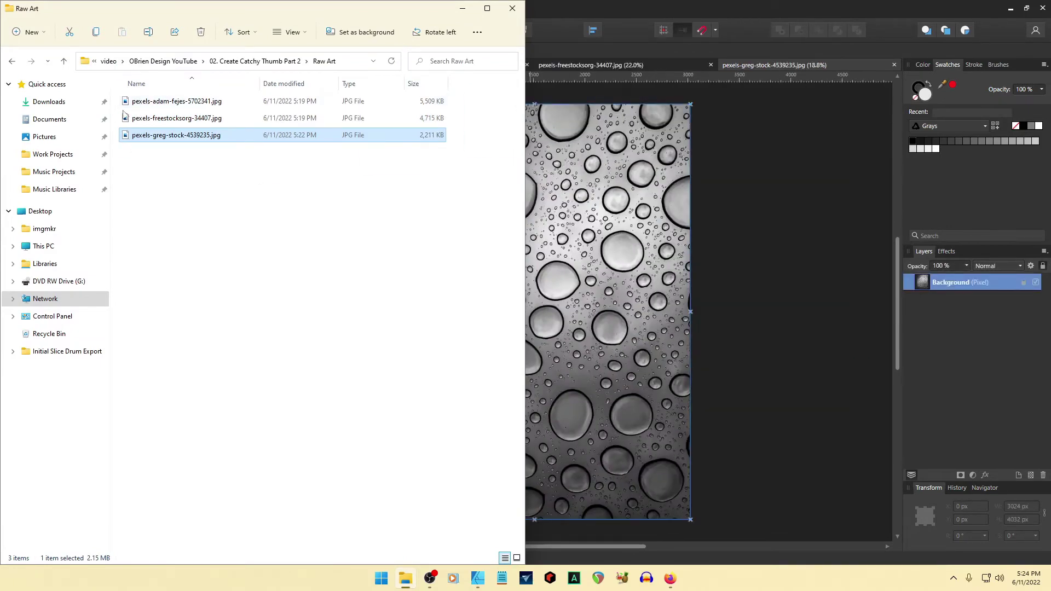
{"action": "left_click_drag", "start_coordinate": [125, 106], "coordinate": [804, 216]}
- Look through the opened photo documents, the blank thumbnail document and the existing "How to Create a Catchy Thumbnail" design
{"action": "left_click", "coordinate": [693, 64]}
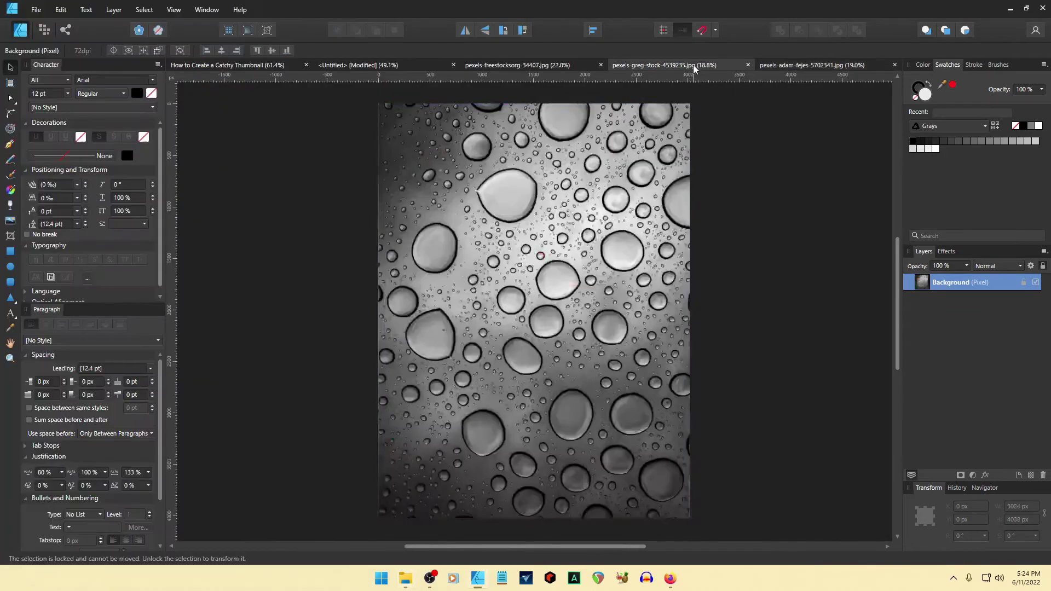
{"action": "left_click", "coordinate": [822, 65]}
{"action": "left_click", "coordinate": [510, 64]}
{"action": "left_click", "coordinate": [423, 64]}
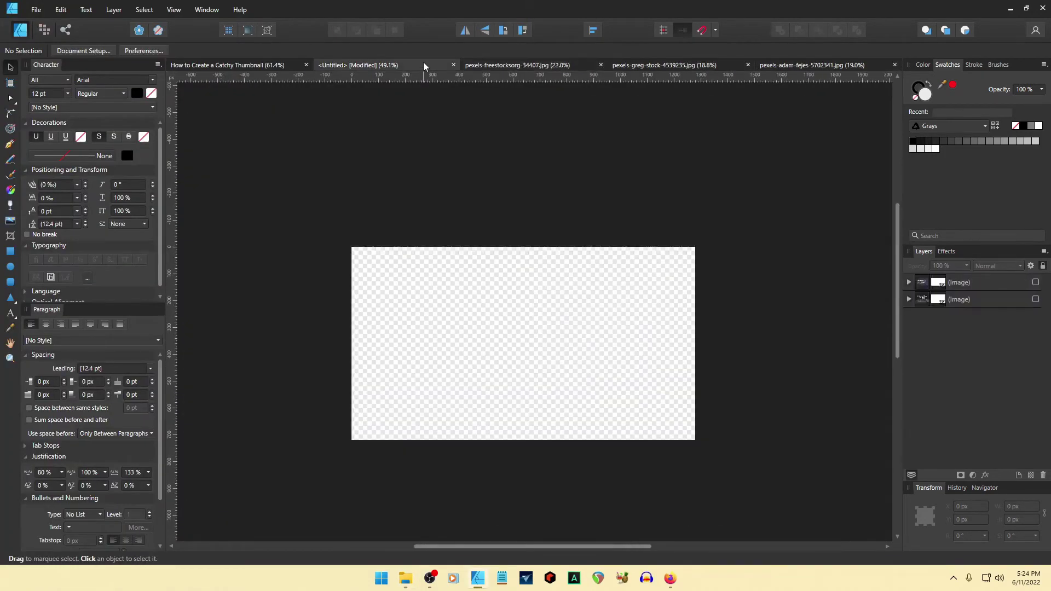
{"action": "left_click", "coordinate": [239, 61]}
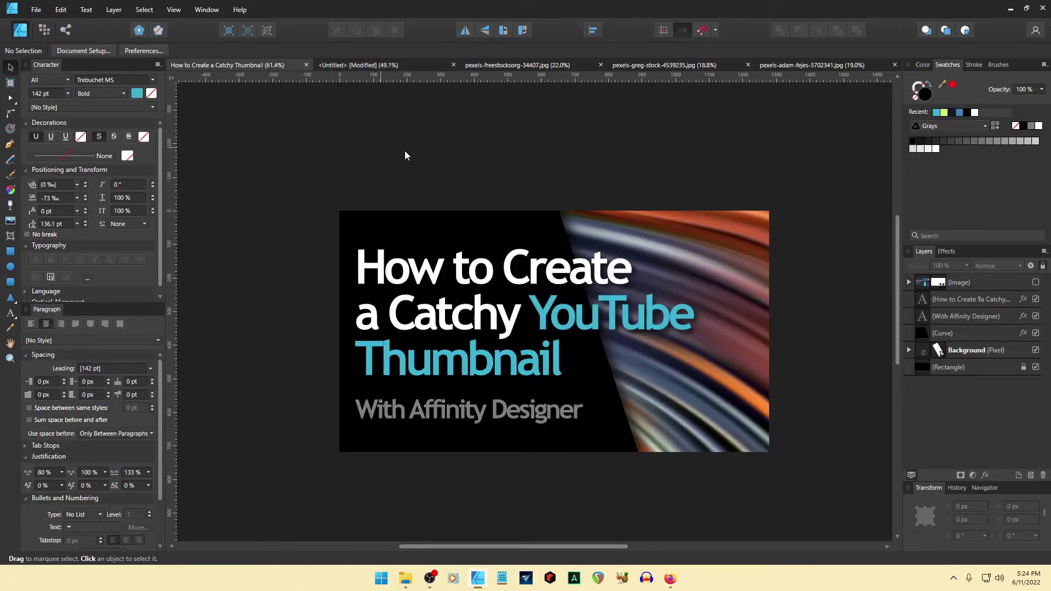
{"action": "left_click", "coordinate": [386, 67]}
- Copy the Background layer of the phone photo into the untitled thumbnail document and move it up and left over the canvas
{"action": "left_click", "coordinate": [521, 65]}
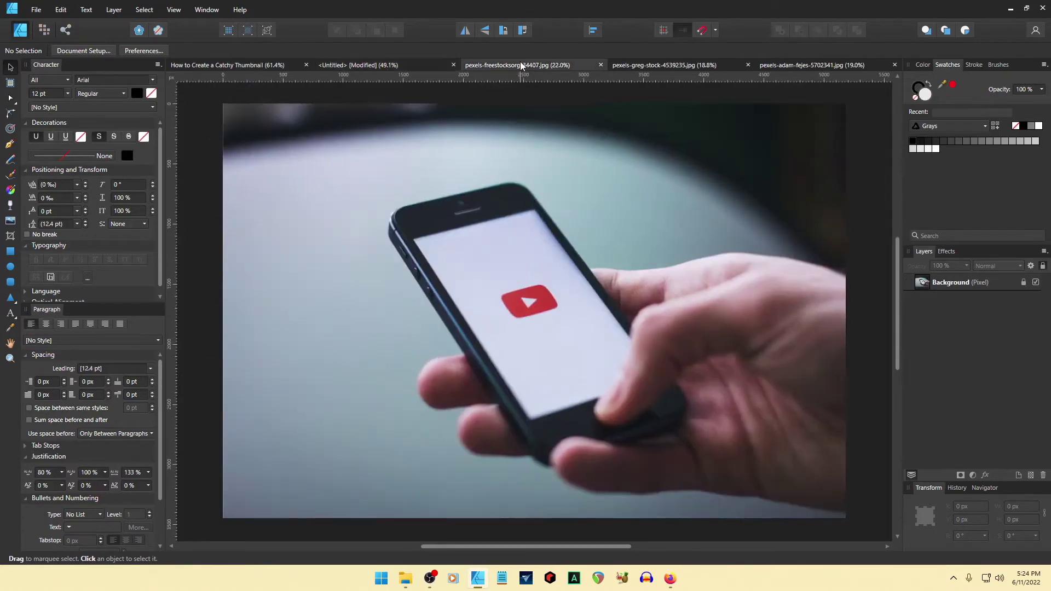
{"action": "left_click", "coordinate": [950, 286]}
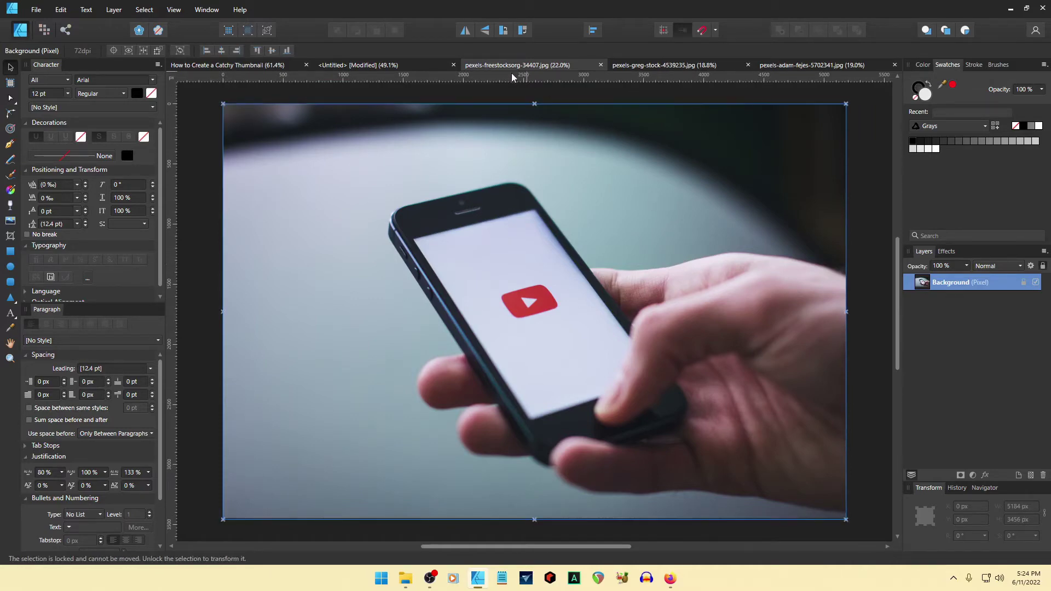
{"action": "left_click", "coordinate": [396, 67]}
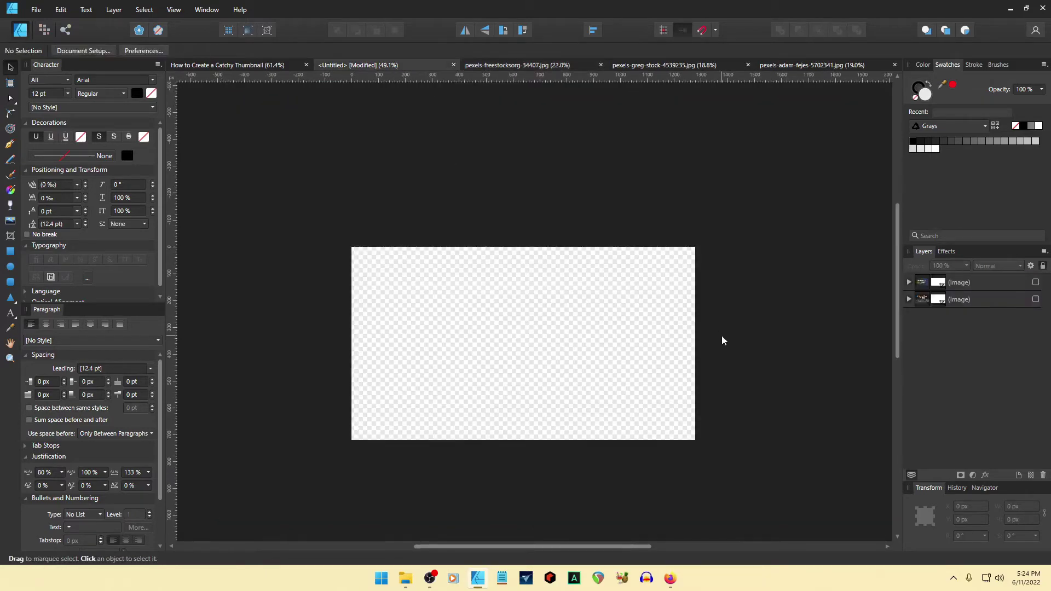
{"action": "key", "text": "ctrl+v"}
{"action": "left_click_drag", "start_coordinate": [768, 457], "coordinate": [562, 303]}
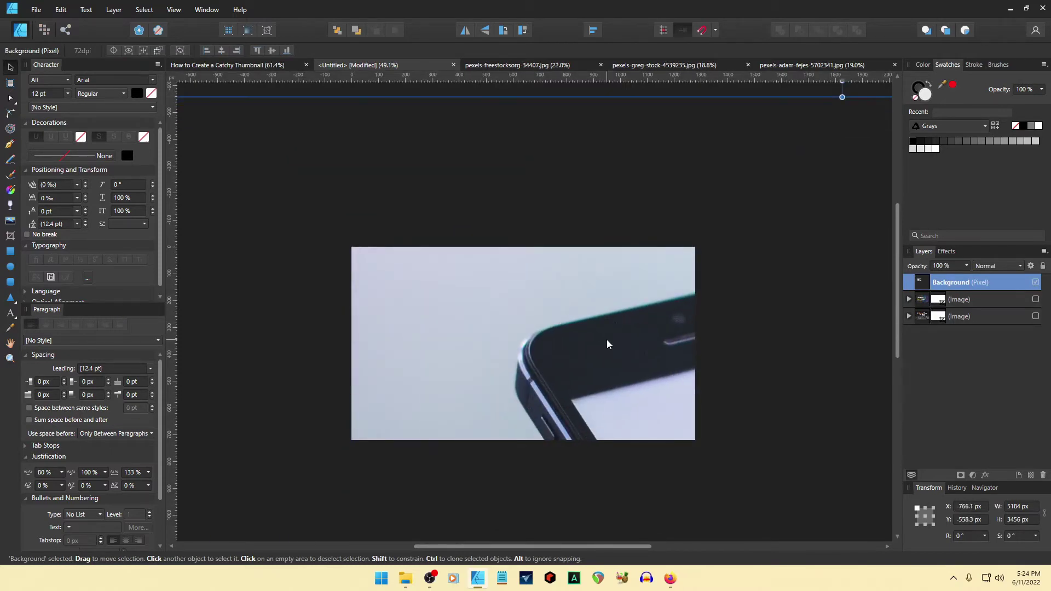
- Scale the pasted phone photo proportionally to about 1695 × 1130 px, keeping the canvas covered and the phone centred in it
{"action": "scroll", "coordinate": [604, 339], "scroll_direction": "down", "scroll_amount": 5}
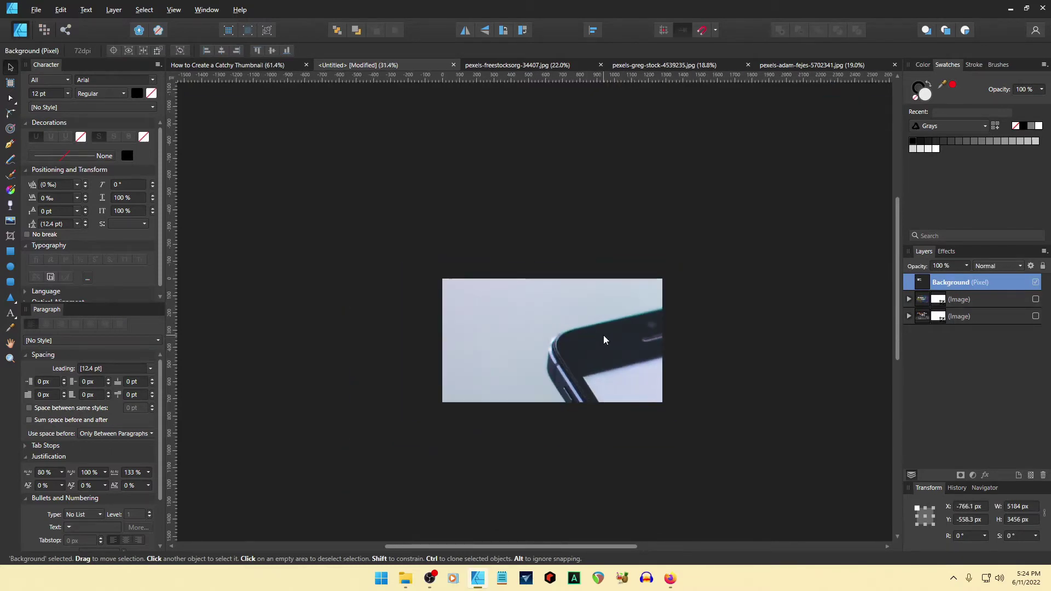
{"action": "scroll", "coordinate": [604, 335], "scroll_direction": "down", "scroll_amount": 3}
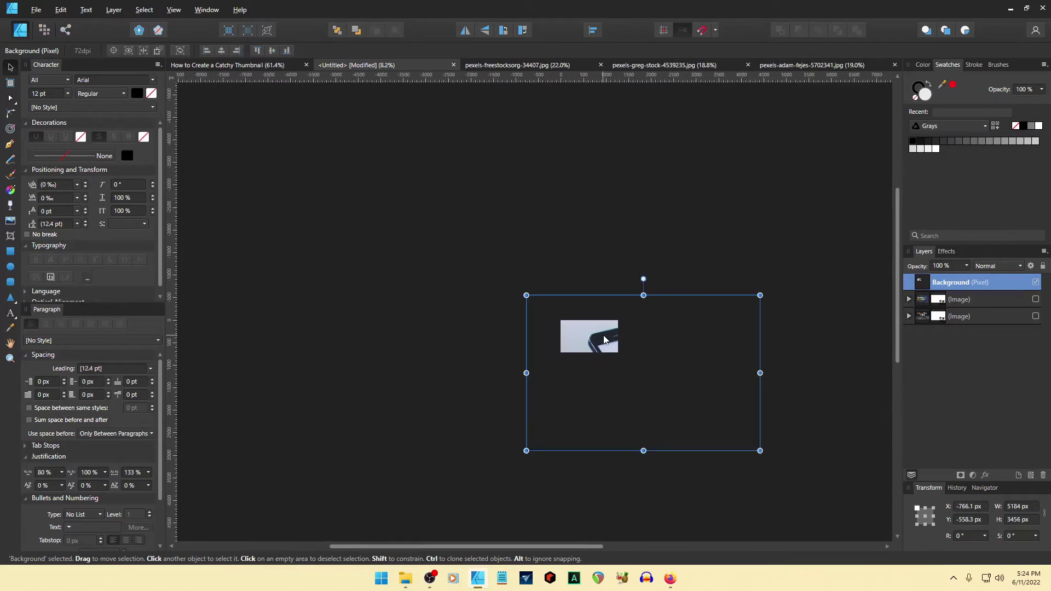
{"action": "left_click_drag", "start_coordinate": [767, 449], "coordinate": [628, 360]}
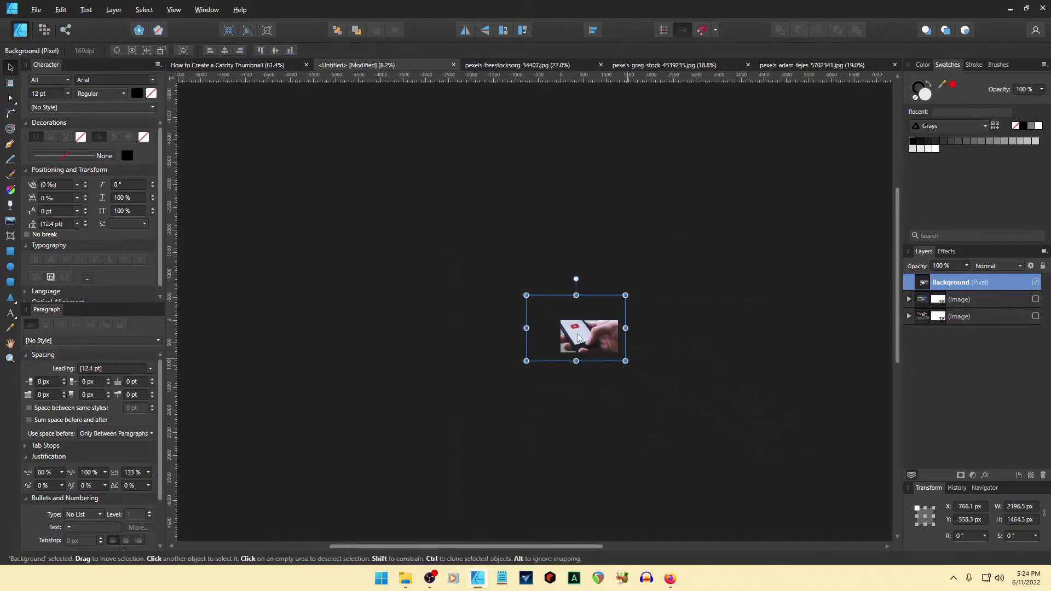
{"action": "left_click_drag", "start_coordinate": [526, 295], "coordinate": [549, 310]}
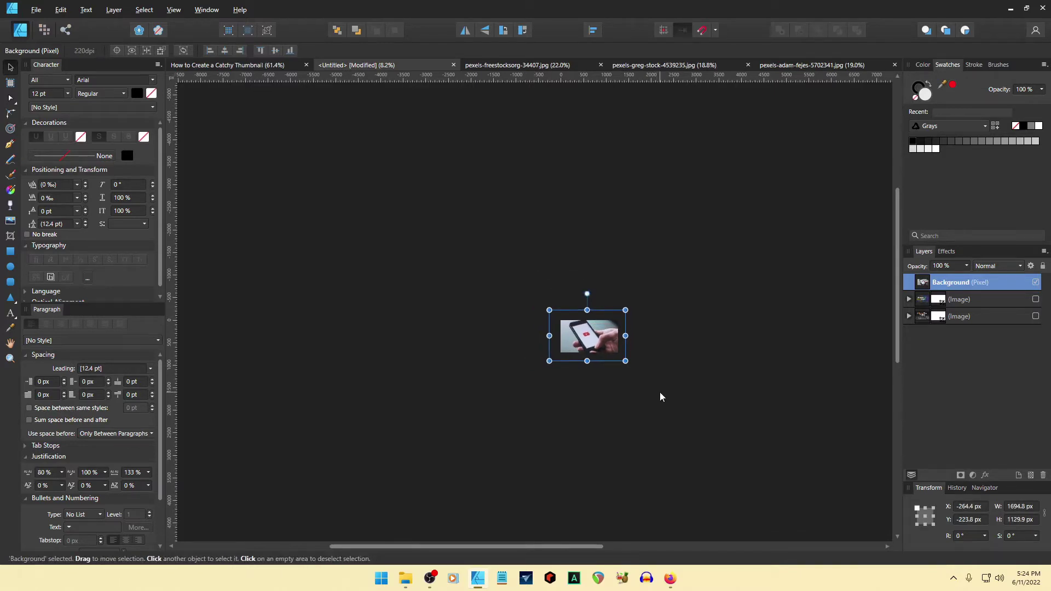
{"action": "scroll", "coordinate": [661, 393], "scroll_direction": "up", "scroll_amount": 5}
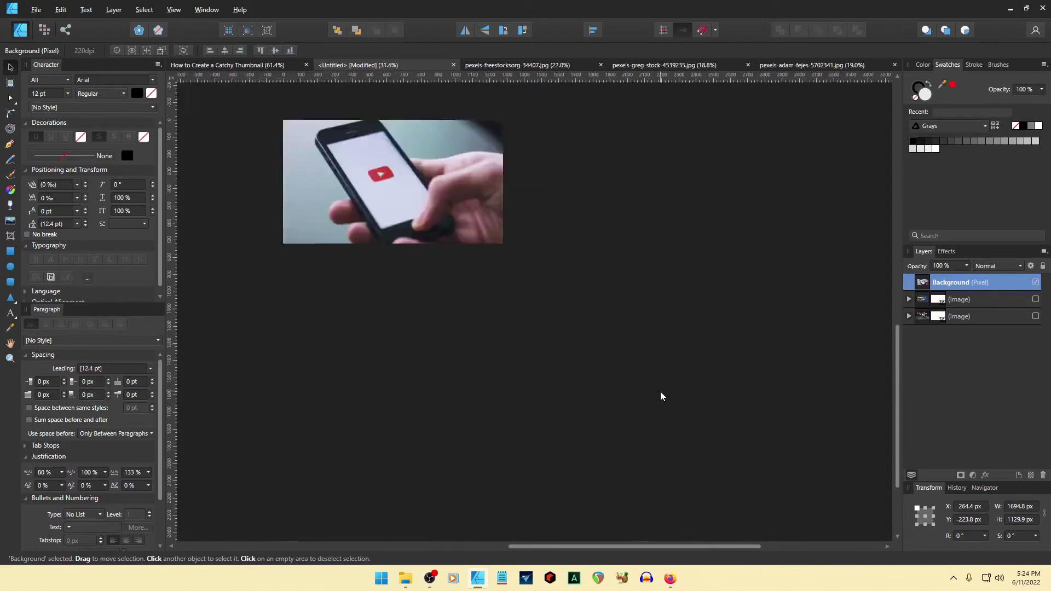
{"action": "scroll", "coordinate": [660, 396], "scroll_direction": "up", "scroll_amount": 1}
{"action": "key", "text": "space"}
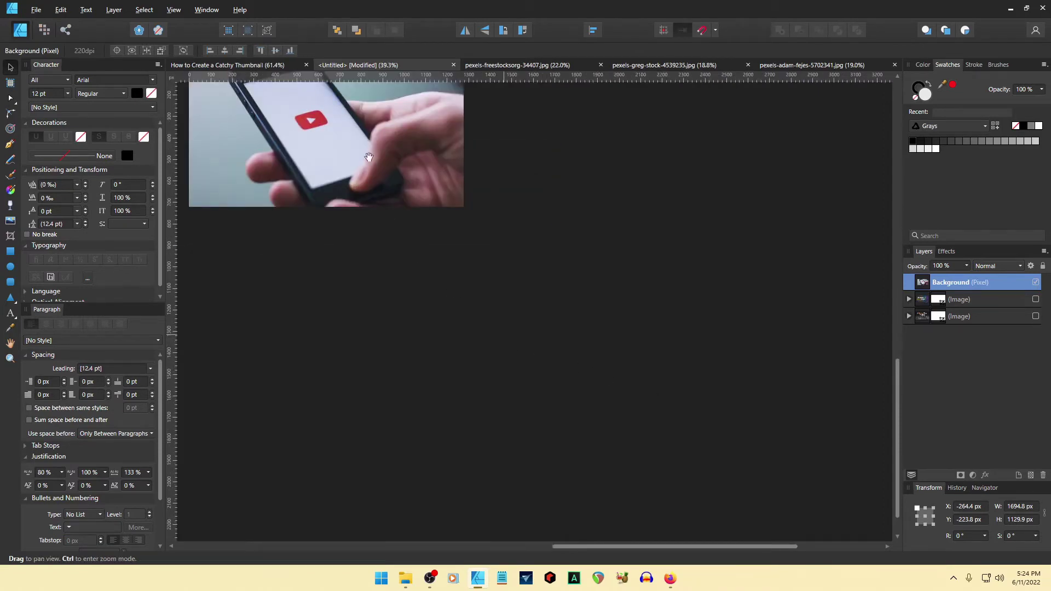
- Move the phone photo right until its left edge sits just outside the canvas's left edge, at X about -9 px
{"action": "left_click_drag", "start_coordinate": [369, 157], "coordinate": [590, 315]}
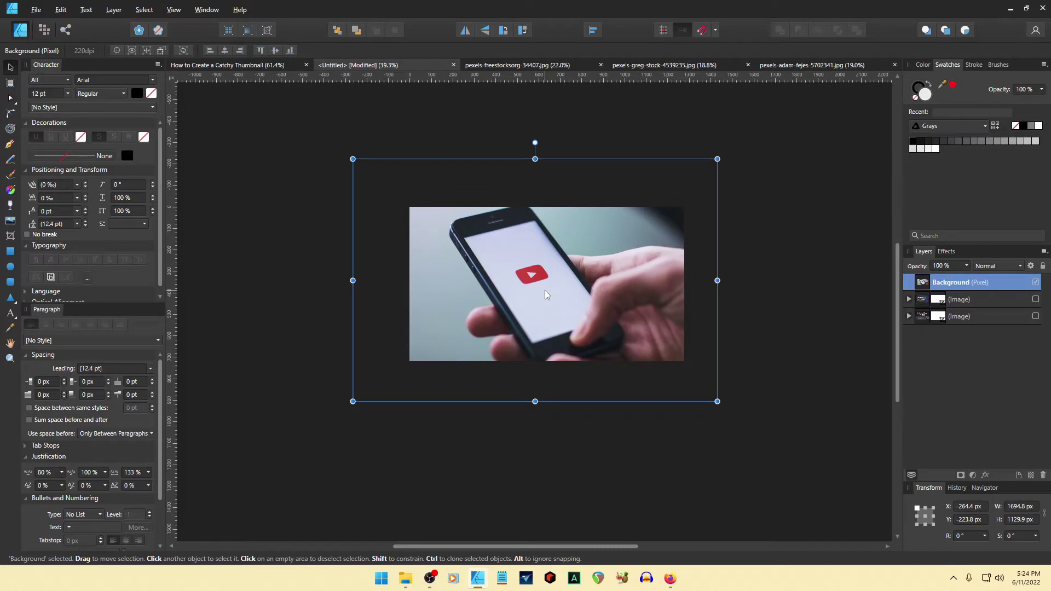
{"action": "key", "text": "shift+Right"}
{"action": "key", "text": "shift+Right"}
{"action": "key", "text": "shift+Right"}
{"action": "key", "text": "shift+Right"}
{"action": "key", "text": "shift+Right"}
{"action": "key", "text": "shift+Right"}
{"action": "key", "text": "shift+Right"}
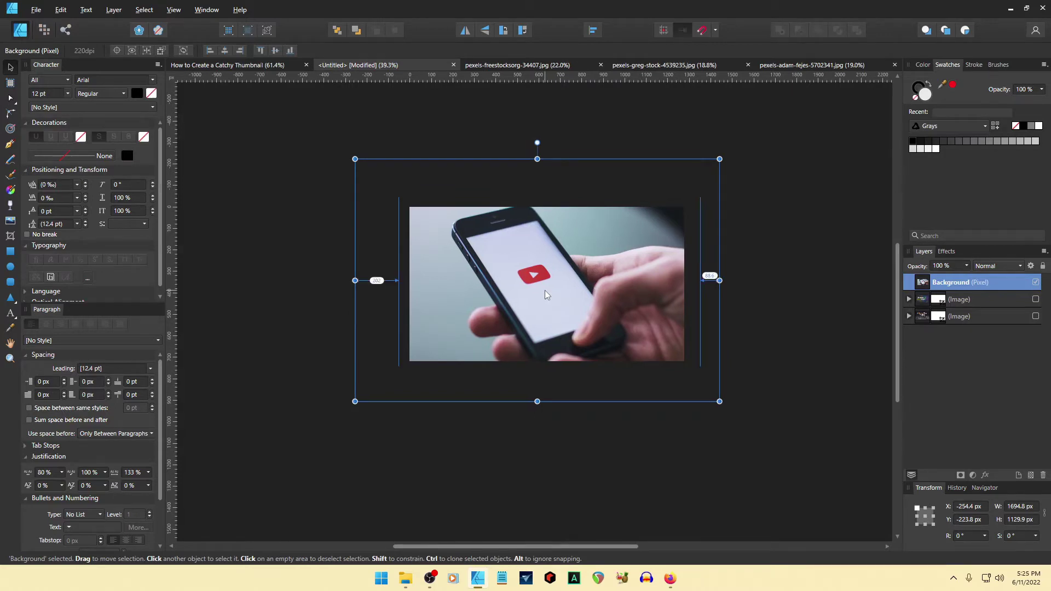
{"action": "key", "text": "shift+Right"}
{"action": "key", "text": "shift+Right"}
{"action": "key", "text": "shift+Right"}
{"action": "key", "text": "shift+Right"}
{"action": "key", "text": "shift+Right"}
{"action": "key", "text": "shift+Right"}
{"action": "key", "text": "shift+Right"}
{"action": "key", "text": "shift+Right"}
{"action": "key", "text": "shift+Right"}
{"action": "key", "text": "shift+Right"}
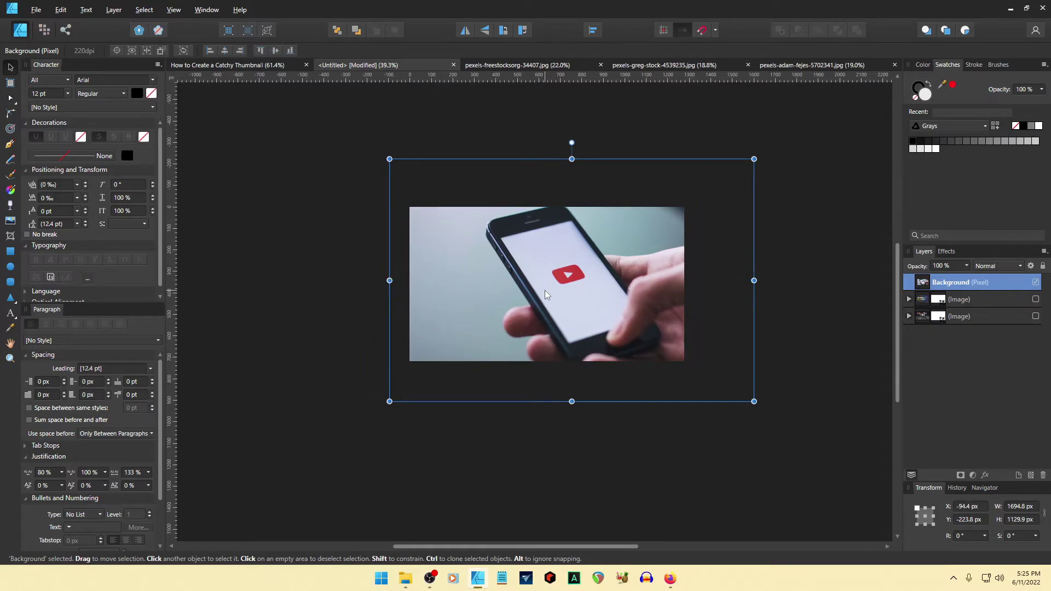
{"action": "key", "text": "Right"}
{"action": "key", "text": "Right"}
{"action": "key", "text": "Right"}
{"action": "key", "text": "Right"}
{"action": "key", "text": "Right"}
{"action": "key", "text": "Right"}
{"action": "key", "text": "Right"}
{"action": "key", "text": "Right"}
{"action": "key", "text": "Right"}
{"action": "key", "text": "Right"}
{"action": "key", "text": "Right"}
{"action": "key", "text": "Right"}
{"action": "key", "text": "Right"}
{"action": "key", "text": "Right"}
{"action": "key", "text": "Right"}
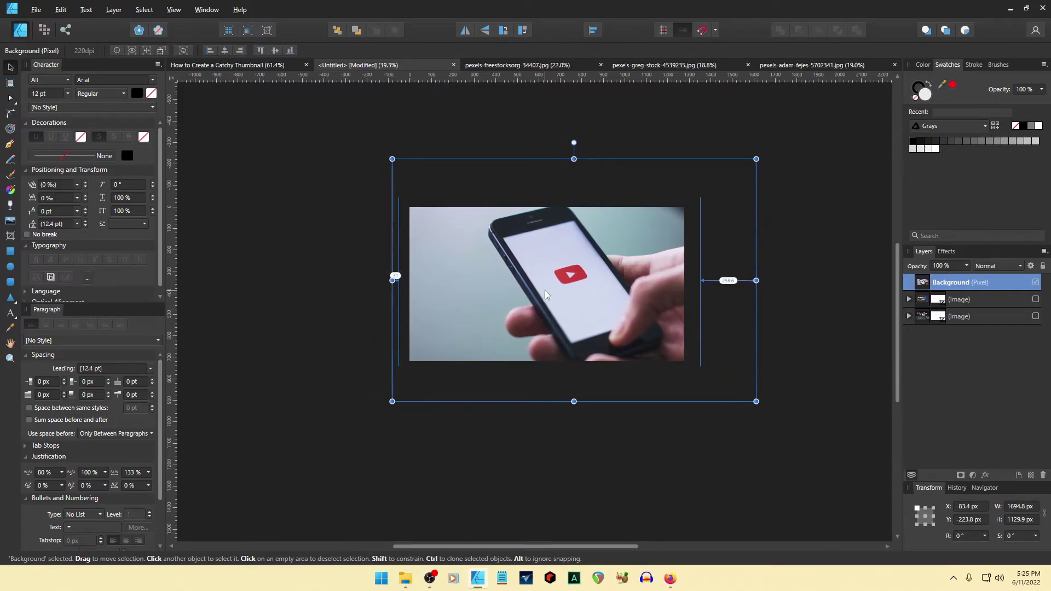
{"action": "key", "text": "shift+Right"}
{"action": "key", "text": "shift+Right"}
{"action": "key", "text": "shift+Right"}
{"action": "key", "text": "shift+Right"}
{"action": "key", "text": "shift+Right"}
{"action": "key", "text": "shift+Right"}
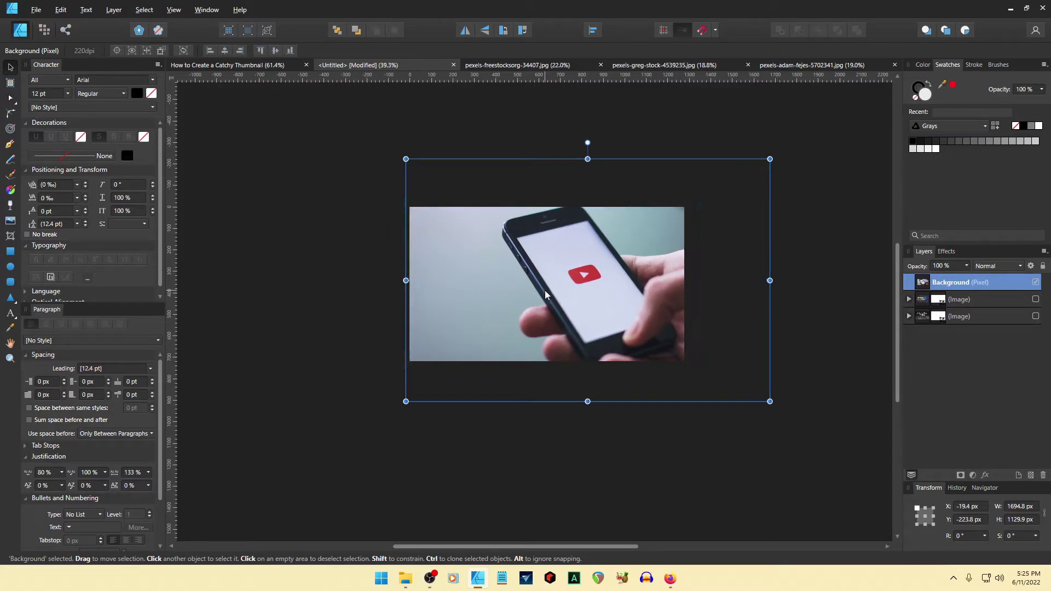
{"action": "key", "text": "shift+Right"}
{"action": "key", "text": "shift+Right"}
{"action": "key", "text": "shift+Right"}
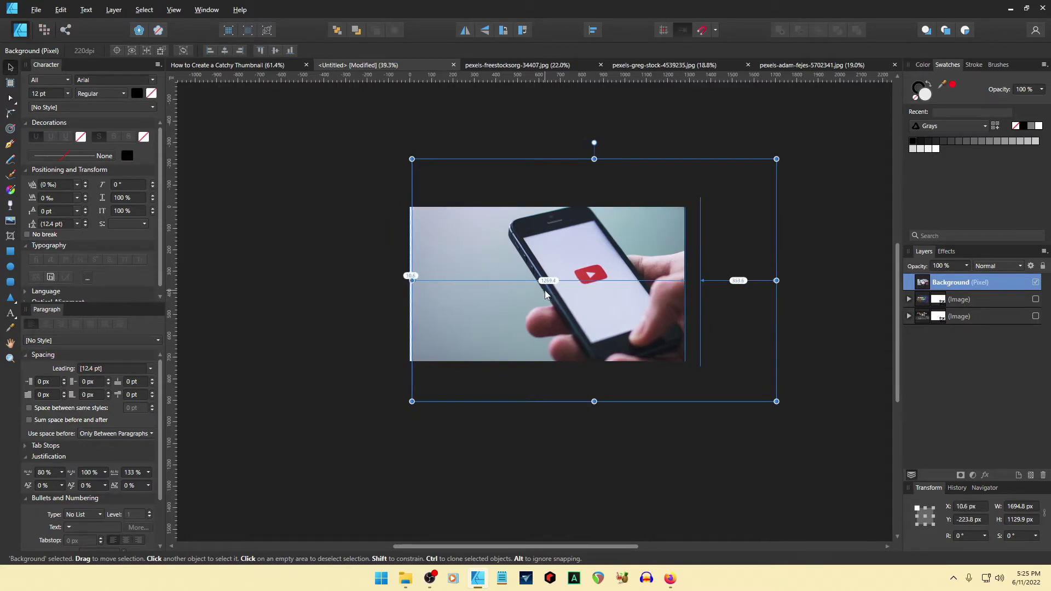
{"action": "key", "text": "shift+Left"}
{"action": "key", "text": "shift+Left"}
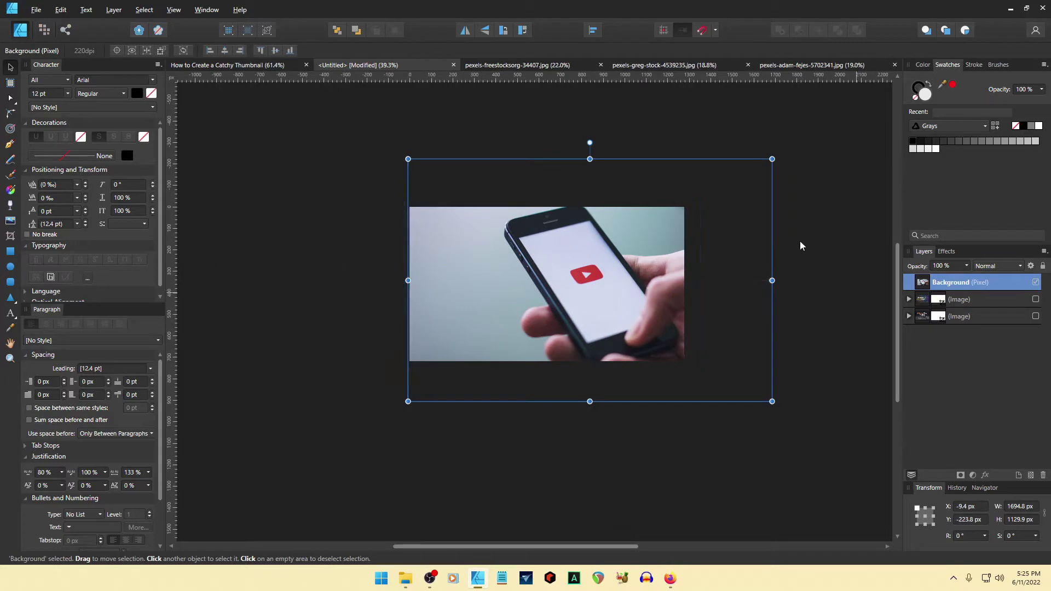
- Scale the phone photo proportionally to about 1517 × 1012 px and reposition it at X 190.6 px, Y -177.1 px
{"action": "left_click_drag", "start_coordinate": [773, 157], "coordinate": [757, 169]}
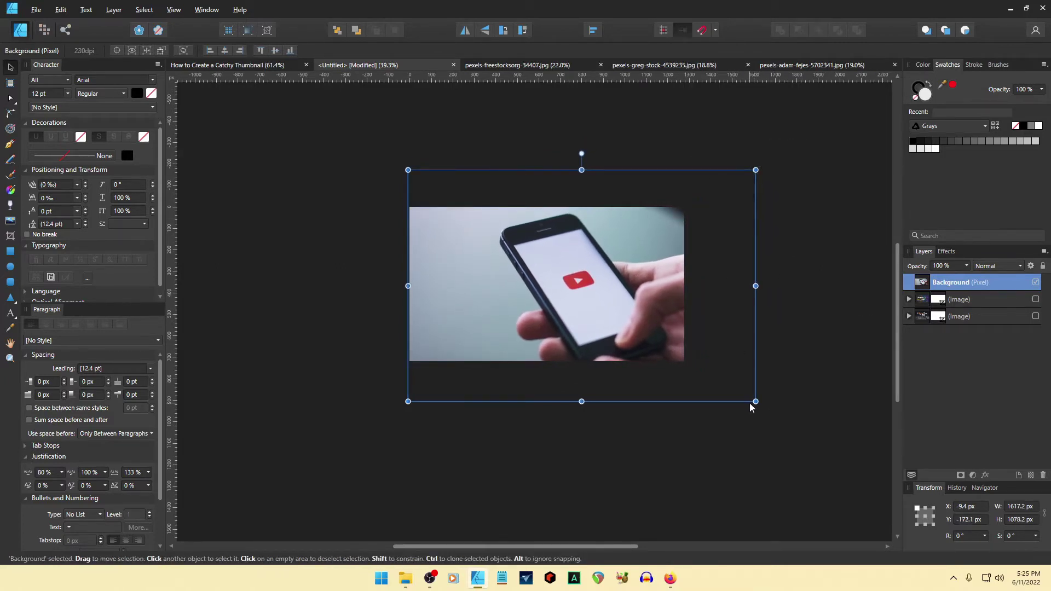
{"action": "left_click_drag", "start_coordinate": [756, 401], "coordinate": [734, 387]}
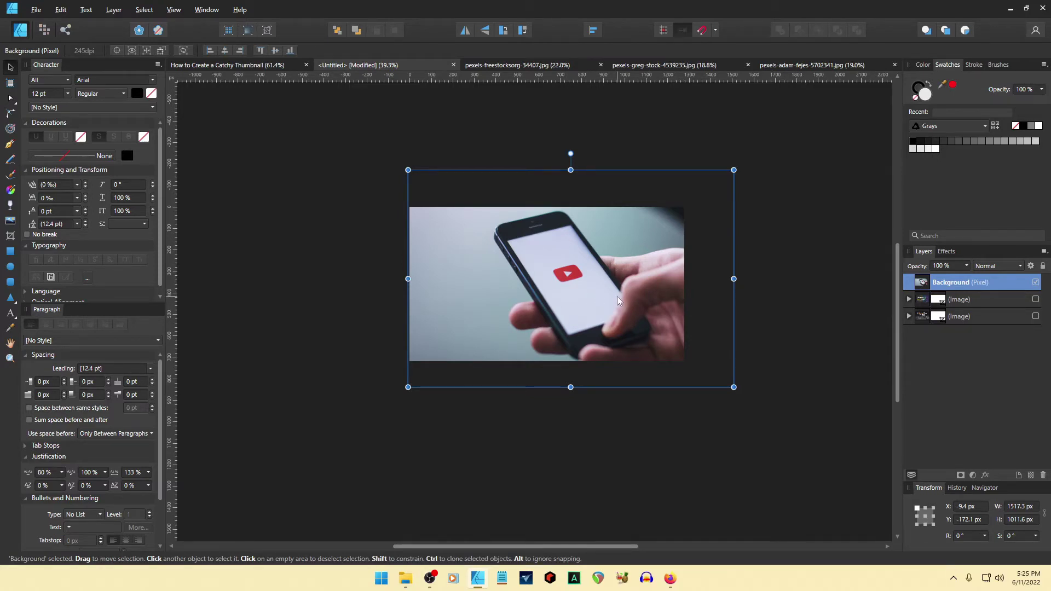
{"action": "key", "text": "shift+Right"}
{"action": "key", "text": "shift+Right"}
{"action": "key", "text": "shift+Right"}
{"action": "key", "text": "shift+Right"}
{"action": "key", "text": "shift+Right"}
{"action": "key", "text": "shift+Right"}
{"action": "key", "text": "shift+Right"}
{"action": "key", "text": "shift+Right"}
{"action": "key", "text": "shift+Right"}
{"action": "key", "text": "shift+Right"}
{"action": "key", "text": "shift+Right"}
{"action": "key", "text": "shift+Right"}
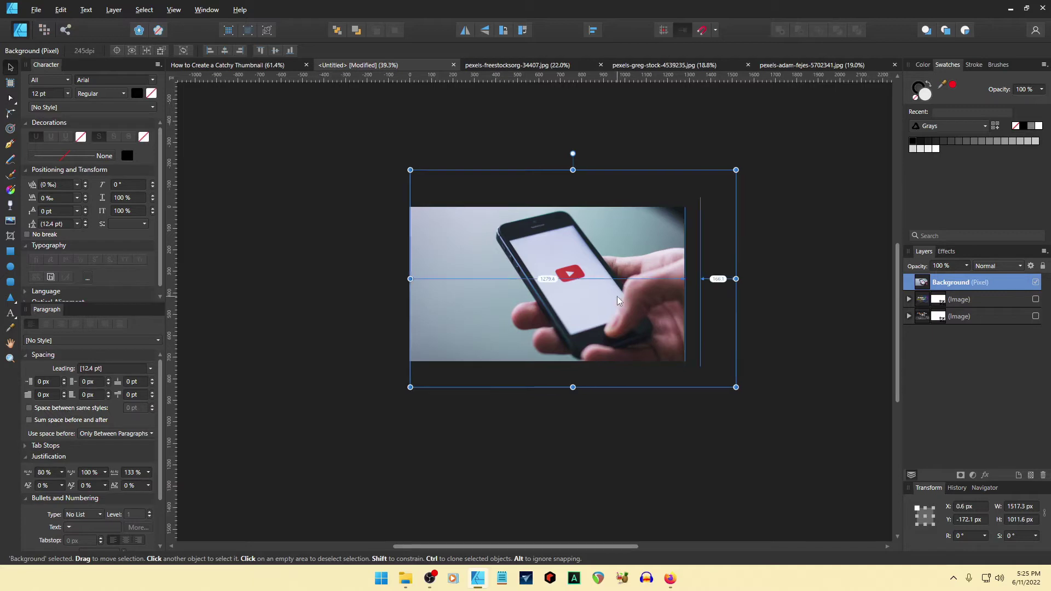
{"action": "key", "text": "shift+Right"}
{"action": "key", "text": "shift+Right"}
{"action": "key", "text": "shift+Right"}
{"action": "key", "text": "shift+Right"}
{"action": "key", "text": "shift+Right"}
{"action": "key", "text": "shift+Right"}
{"action": "key", "text": "shift+Right"}
{"action": "key", "text": "shift+Right"}
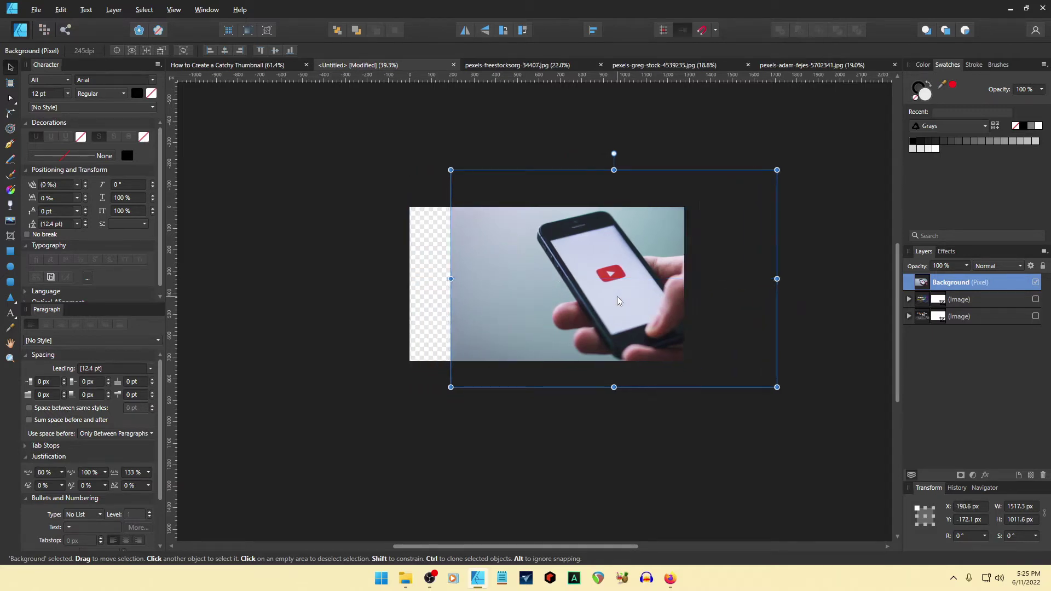
{"action": "key", "text": "Up"}
{"action": "key", "text": "Up"}
{"action": "key", "text": "Up"}
{"action": "key", "text": "Up"}
{"action": "key", "text": "Up"}
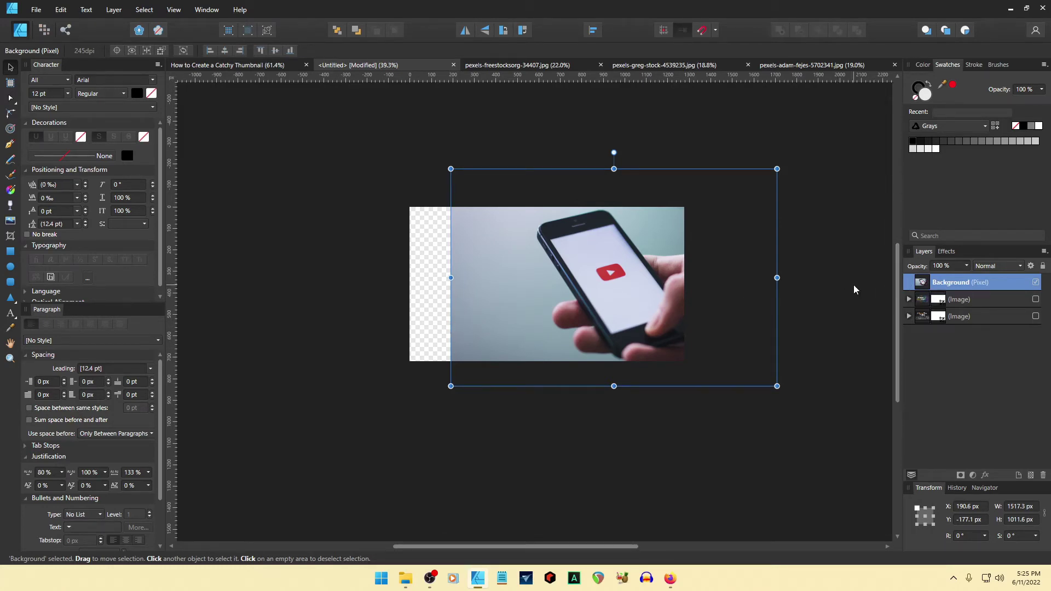
- Duplicate the phone photo's Background layer and flip the copy horizontally
{"action": "key", "text": "ctrl+j"}
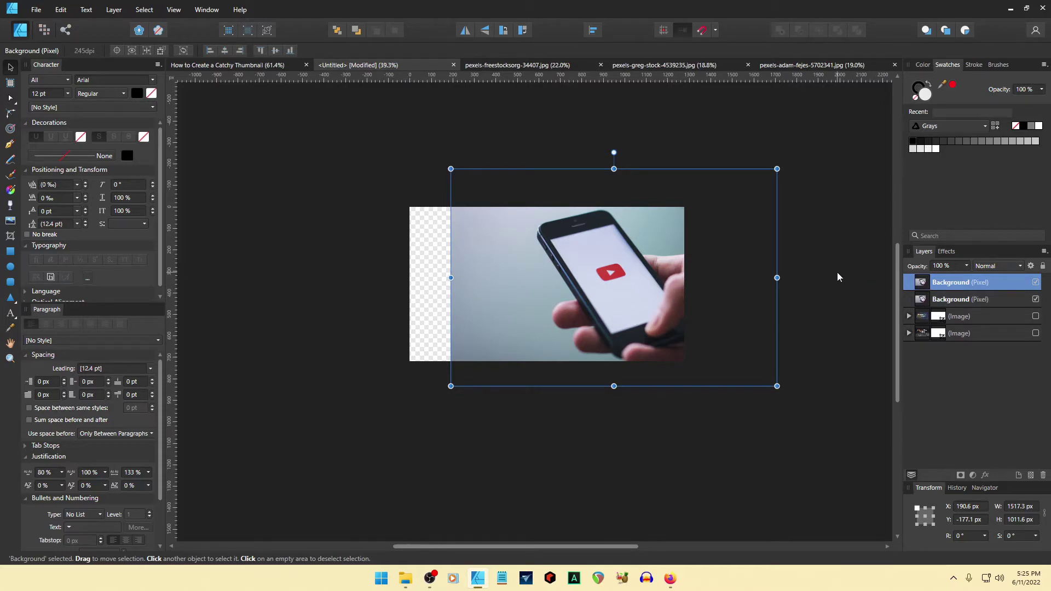
{"action": "left_click", "coordinate": [465, 31]}
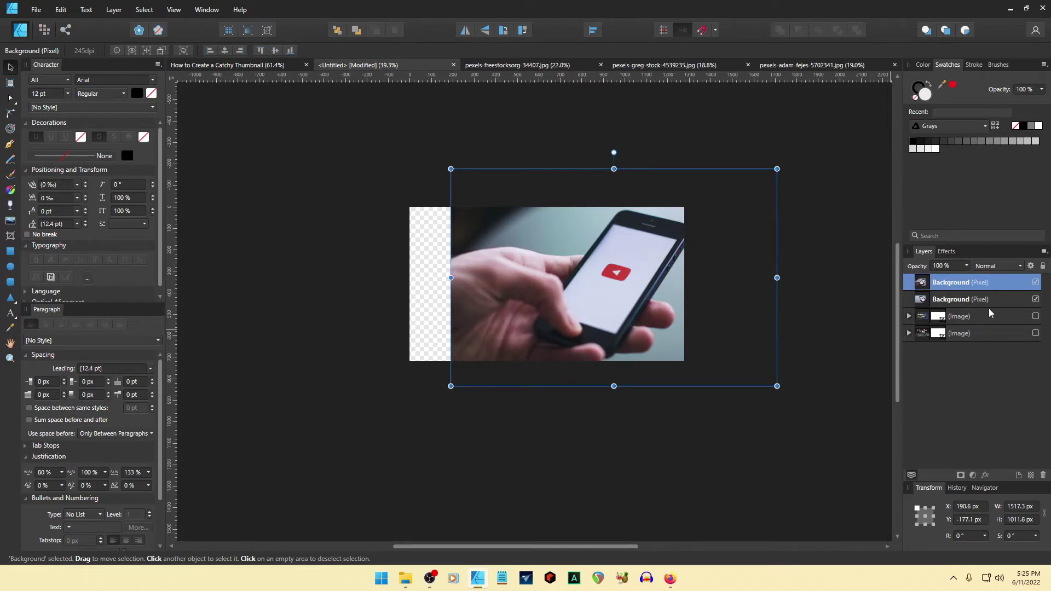
{"action": "left_click", "coordinate": [1036, 299]}
- Move the mirrored copy left to X -1319.4 px so it meets the original's left edge and fills the empty canvas strip
{"action": "key", "text": "shift+Left"}
{"action": "key", "text": "shift+Left"}
{"action": "key", "text": "shift+Left"}
{"action": "key", "text": "shift+Left"}
{"action": "key", "text": "shift+Left"}
{"action": "key", "text": "shift+Left"}
{"action": "key", "text": "shift+Left"}
{"action": "key", "text": "shift+Left"}
{"action": "key", "text": "shift+Left"}
{"action": "key", "text": "shift+Left"}
{"action": "key", "text": "shift+Left"}
{"action": "key", "text": "shift+Left"}
{"action": "key", "text": "shift+Left"}
{"action": "key", "text": "shift+Left"}
{"action": "key", "text": "shift+Left"}
{"action": "key", "text": "shift+Left"}
{"action": "key", "text": "shift+Left"}
{"action": "key", "text": "shift+Left"}
{"action": "key", "text": "shift+Left"}
{"action": "key", "text": "shift+Left"}
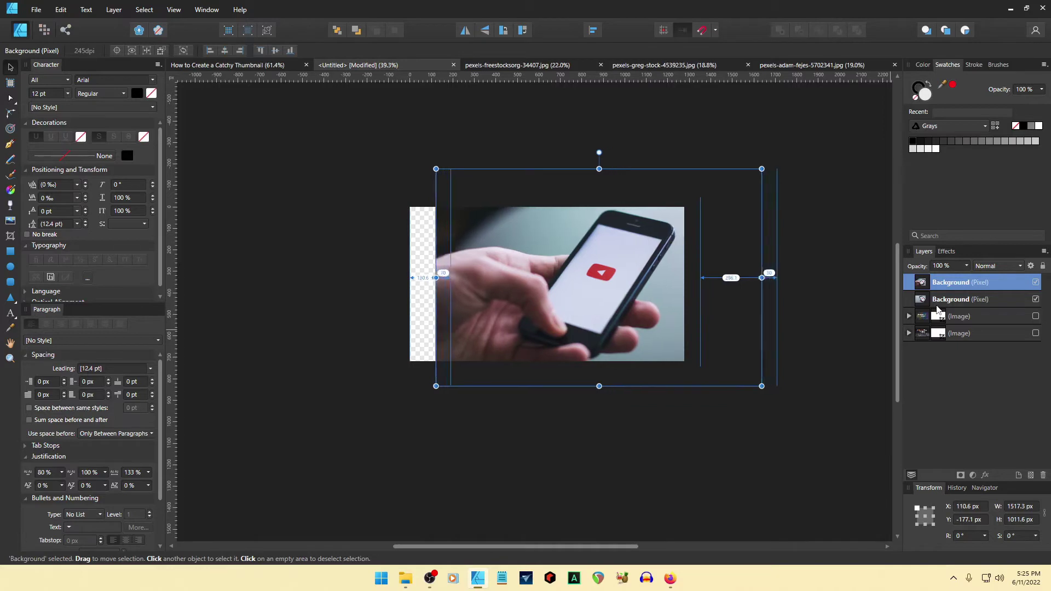
{"action": "key", "text": "shift+Left"}
{"action": "key", "text": "shift+Left"}
{"action": "key", "text": "shift+Left"}
{"action": "key", "text": "shift+Left"}
{"action": "key", "text": "shift+Left"}
{"action": "key", "text": "shift+Left"}
{"action": "key", "text": "shift+Left"}
{"action": "key", "text": "shift+Left"}
{"action": "key", "text": "shift+Left"}
{"action": "key", "text": "shift+Left"}
{"action": "key", "text": "shift+Left"}
{"action": "key", "text": "shift+Left"}
{"action": "key", "text": "shift+Left"}
{"action": "key", "text": "shift+Left"}
{"action": "key", "text": "shift+Left"}
{"action": "key", "text": "shift+Left"}
{"action": "key", "text": "shift+Left"}
{"action": "key", "text": "shift+Left"}
{"action": "key", "text": "shift+Left"}
{"action": "key", "text": "shift+Left"}
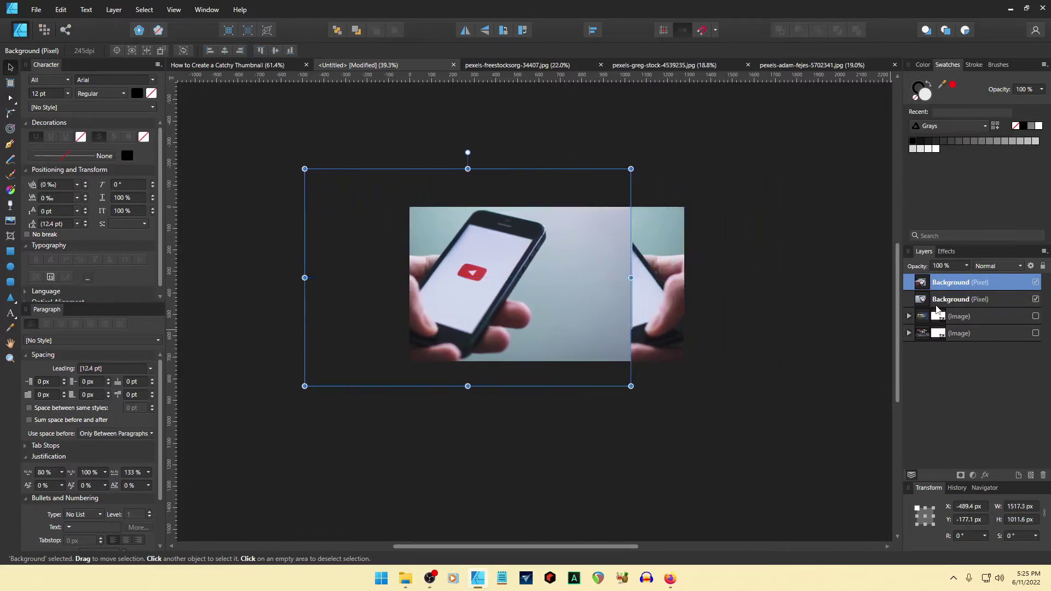
{"action": "key", "text": "shift+Left"}
{"action": "key", "text": "shift+Left"}
{"action": "key", "text": "shift+Left"}
{"action": "key", "text": "shift+Left"}
{"action": "key", "text": "shift+Left"}
{"action": "key", "text": "shift+Left"}
{"action": "key", "text": "shift+Left"}
{"action": "key", "text": "shift+Left"}
{"action": "key", "text": "shift+Left"}
{"action": "key", "text": "shift+Left"}
{"action": "key", "text": "shift+Left"}
{"action": "key", "text": "shift+Left"}
{"action": "key", "text": "shift+Left"}
{"action": "key", "text": "shift+Left"}
{"action": "key", "text": "shift+Left"}
{"action": "key", "text": "shift+Left"}
{"action": "key", "text": "shift+Left"}
{"action": "key", "text": "shift+Left"}
{"action": "key", "text": "shift+Left"}
{"action": "key", "text": "shift+Left"}
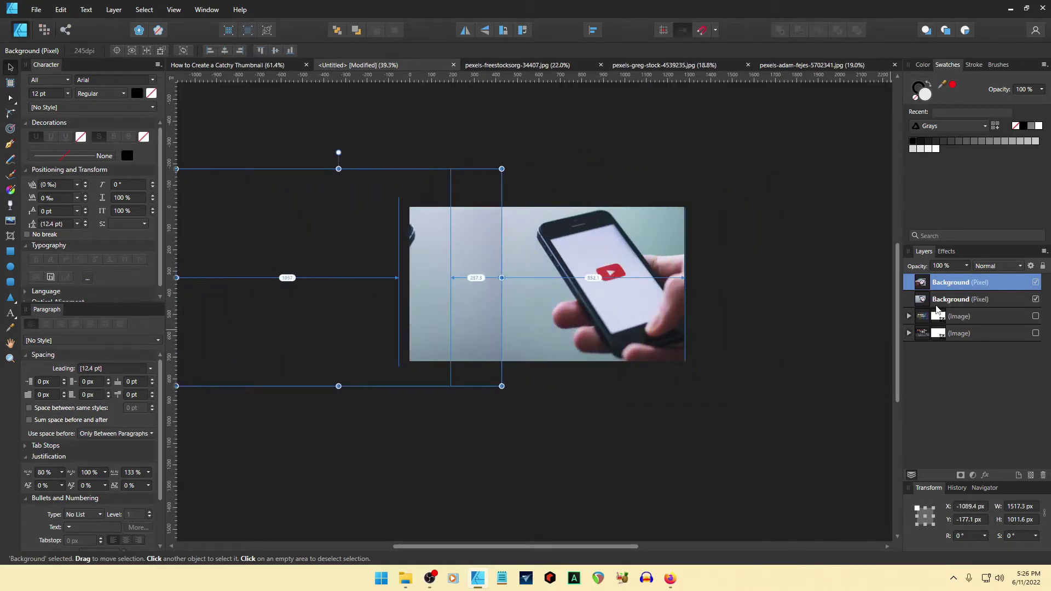
{"action": "key", "text": "shift+Right"}
{"action": "key", "text": "shift+Right"}
{"action": "key", "text": "shift+Right"}
{"action": "key", "text": "shift+Right"}
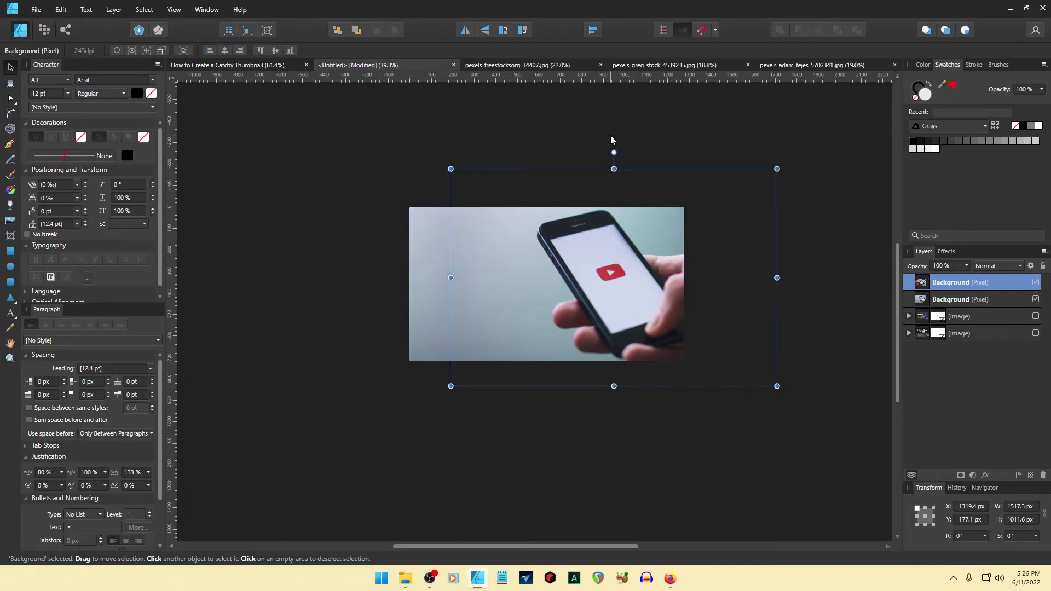
{"action": "left_click", "coordinate": [697, 388]}
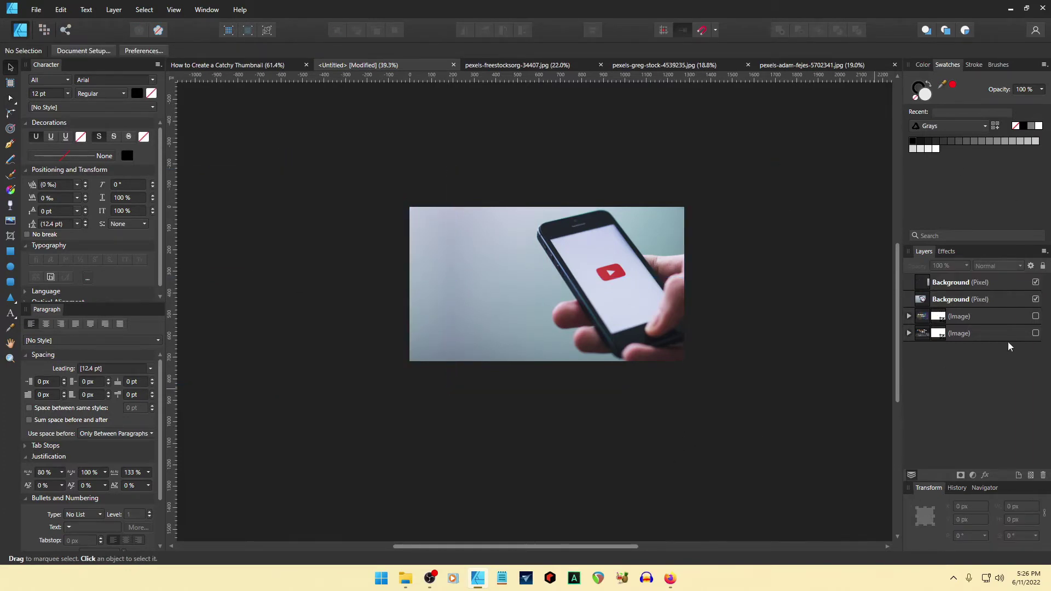
- Try shifting both phone photo layers further right together, and move them back to X -1319.4 px
{"action": "left_click", "coordinate": [964, 300]}
{"action": "left_click", "coordinate": [956, 284], "text": "shift"}
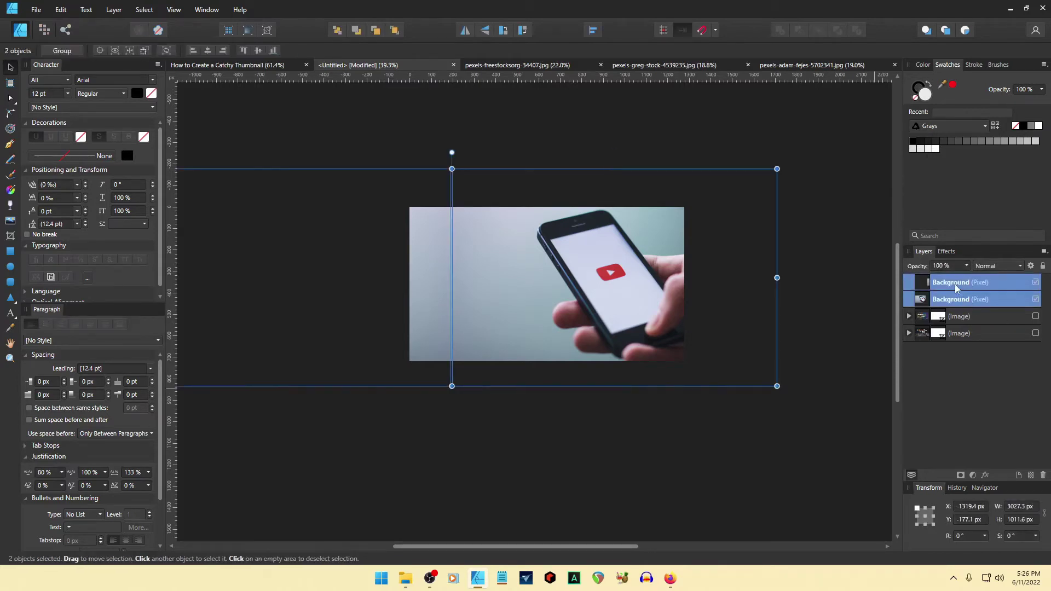
{"action": "key", "text": "shift+Right"}
{"action": "key", "text": "shift+Right"}
{"action": "key", "text": "shift+Right"}
{"action": "key", "text": "shift+Right"}
{"action": "key", "text": "shift+Right"}
{"action": "key", "text": "shift+Right"}
{"action": "key", "text": "shift+Right"}
{"action": "key", "text": "shift+Right"}
{"action": "key", "text": "shift+Right"}
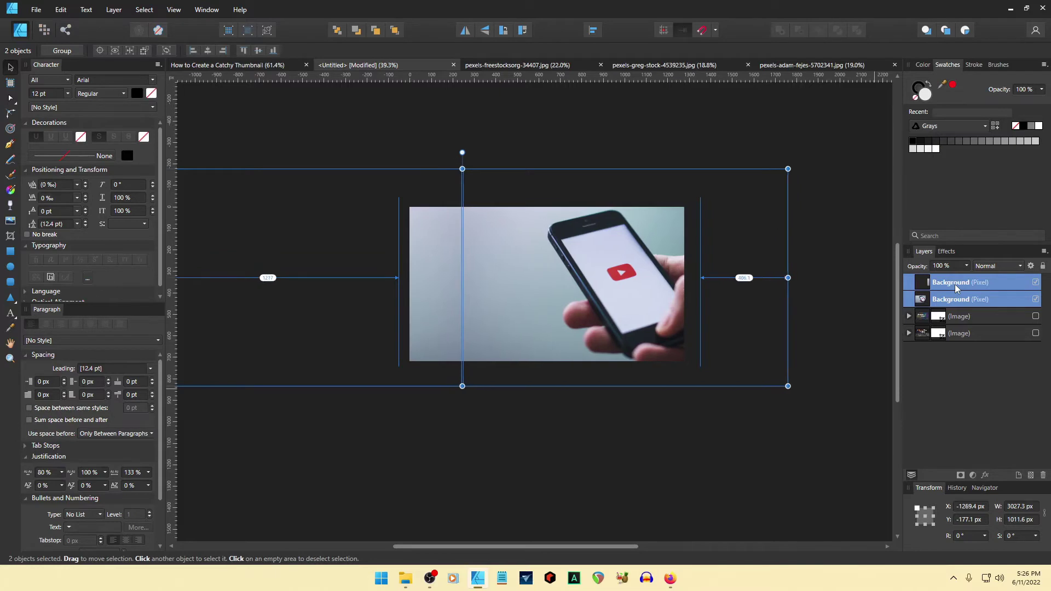
{"action": "key", "text": "shift+Left"}
{"action": "key", "text": "shift+Left"}
{"action": "key", "text": "shift+Left"}
{"action": "key", "text": "shift+Left"}
{"action": "key", "text": "shift+Left"}
{"action": "key", "text": "shift+Left"}
{"action": "key", "text": "shift+Left"}
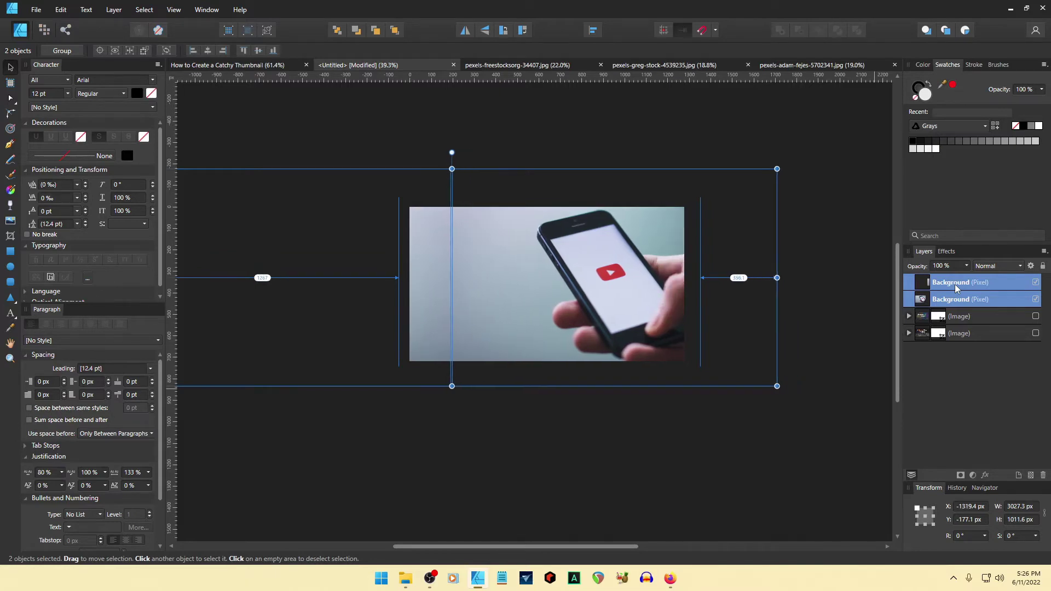
- Shift both phone photo layers right together to X -1289.4 px and deselect them
{"action": "key", "text": "shift+Right"}
{"action": "key", "text": "shift+Right"}
{"action": "key", "text": "shift+Right"}
{"action": "key", "text": "shift+Right"}
{"action": "key", "text": "shift+Right"}
{"action": "key", "text": "shift+Right"}
{"action": "key", "text": "shift+Right"}
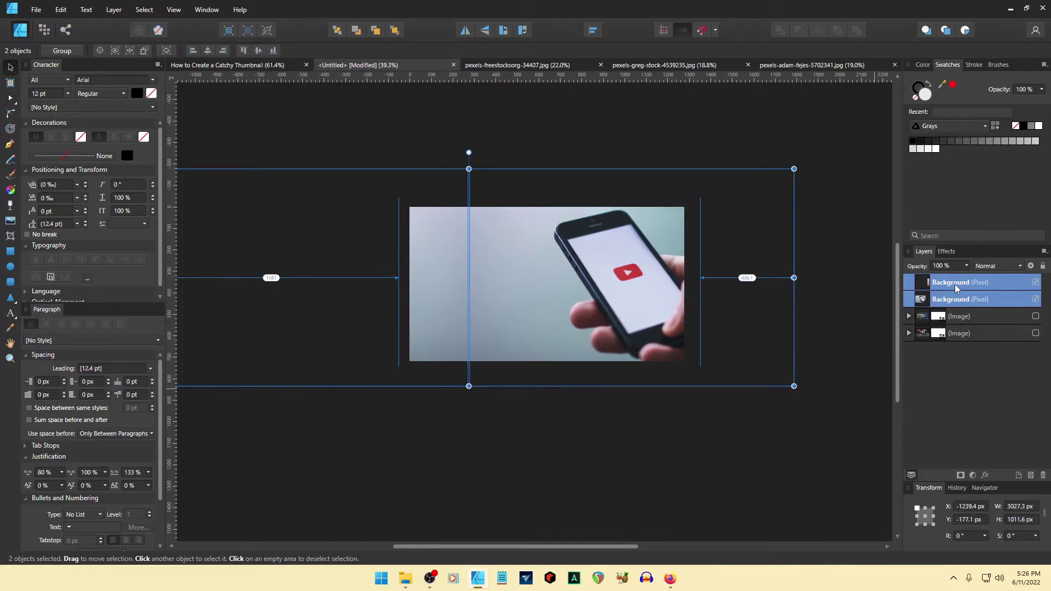
{"action": "key", "text": "shift+Left"}
{"action": "key", "text": "shift+Left"}
{"action": "key", "text": "shift+Left"}
{"action": "key", "text": "shift+Left"}
{"action": "key", "text": "shift+Left"}
{"action": "key", "text": "shift+Left"}
{"action": "key", "text": "shift+Left"}
{"action": "key", "text": "shift+Left"}
{"action": "key", "text": "shift+Right"}
{"action": "key", "text": "shift+Right"}
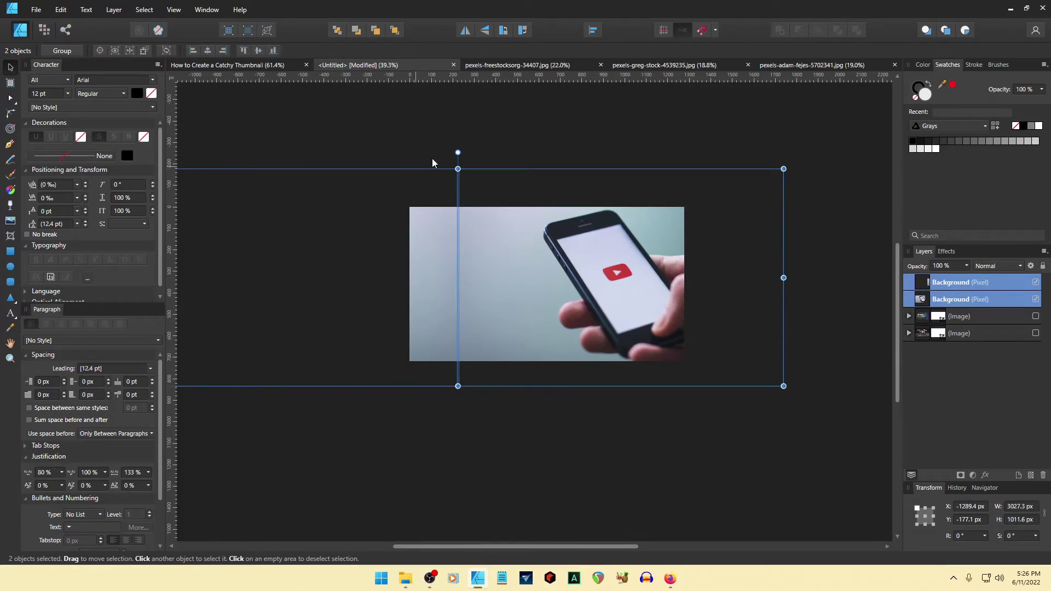
{"action": "left_click", "coordinate": [442, 131]}
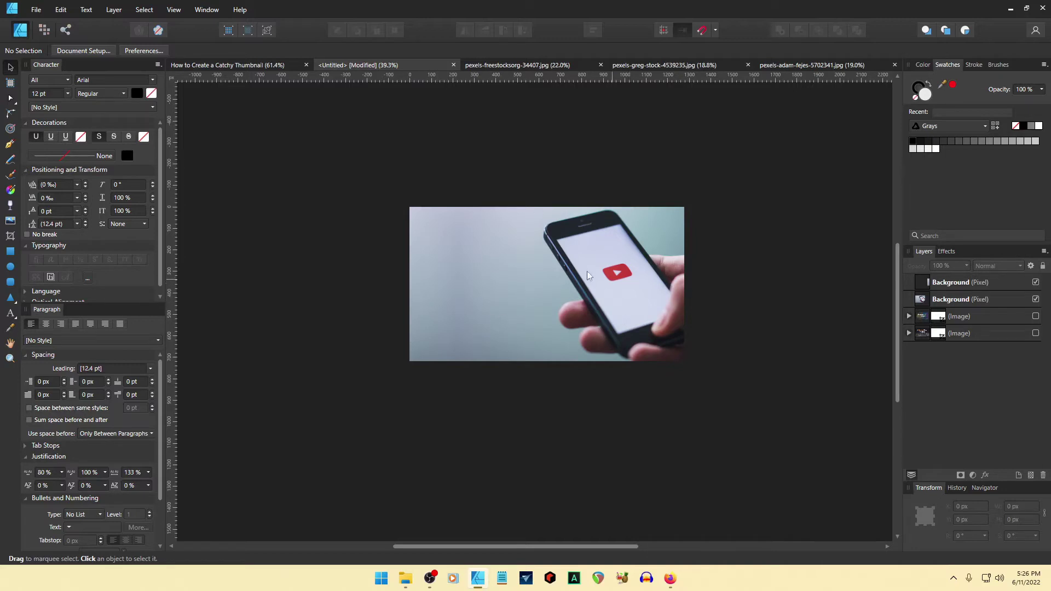
- Copy the "How to Create a Catchy YouTube Thumbnail" text layer from the finished thumbnail document and paste it into the untitled document
{"action": "left_click", "coordinate": [237, 66]}
{"action": "left_click", "coordinate": [960, 300]}
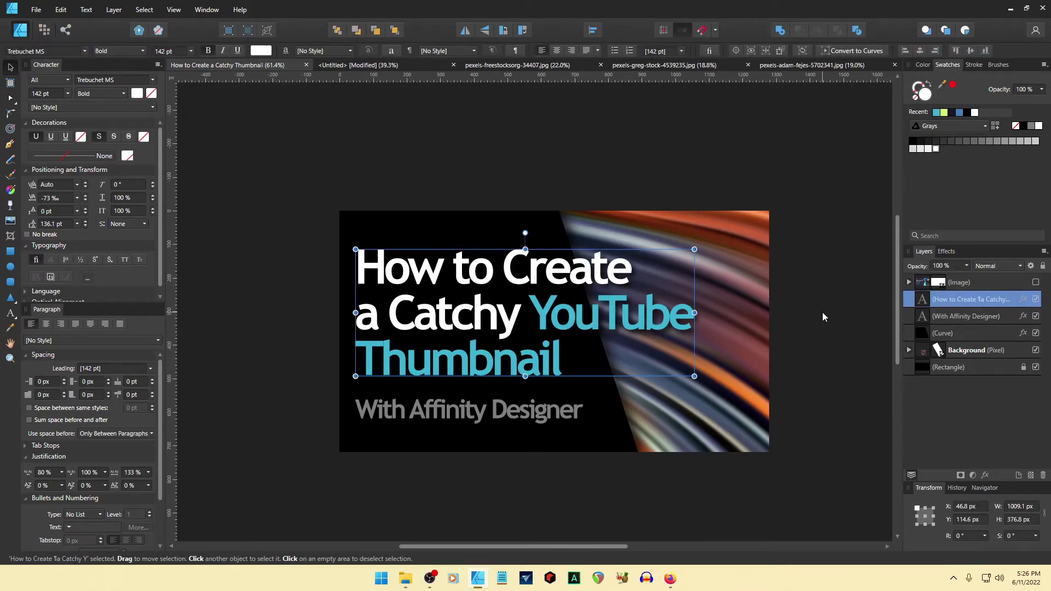
{"action": "left_click", "coordinate": [386, 66]}
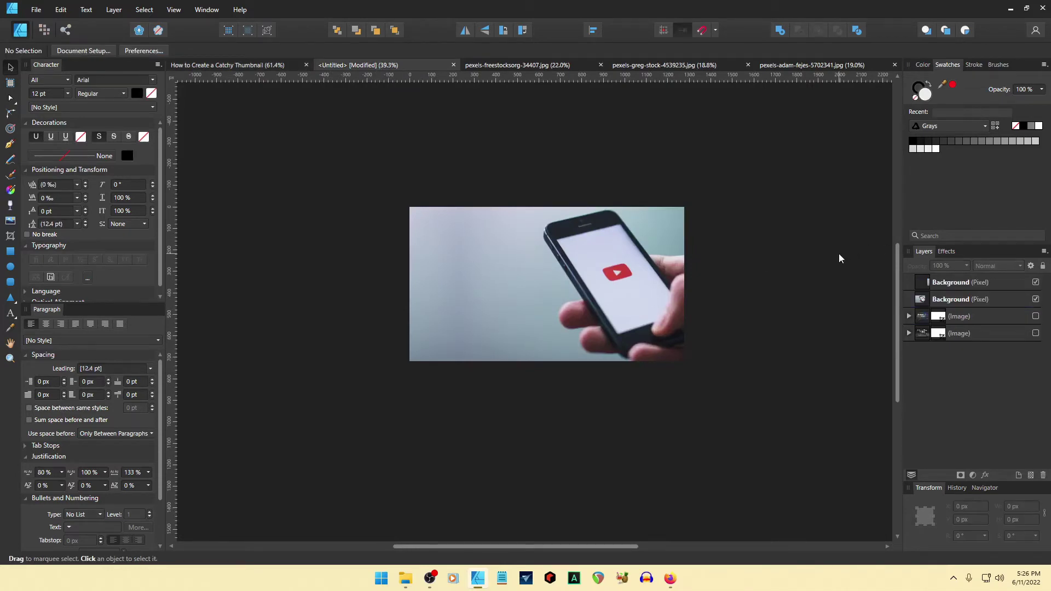
{"action": "key", "text": "ctrl+v"}
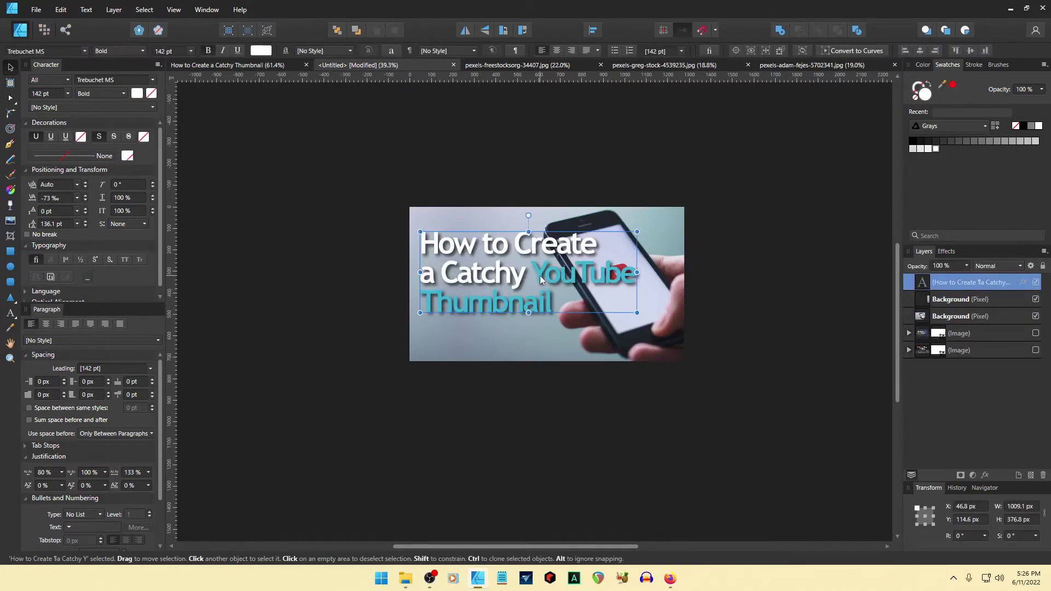
- Move the pasted title to X 39.2 px, Y 175.7 px and fill it with a dark colour sampled from the phone's body
{"action": "left_click_drag", "start_coordinate": [540, 280], "coordinate": [539, 293]}
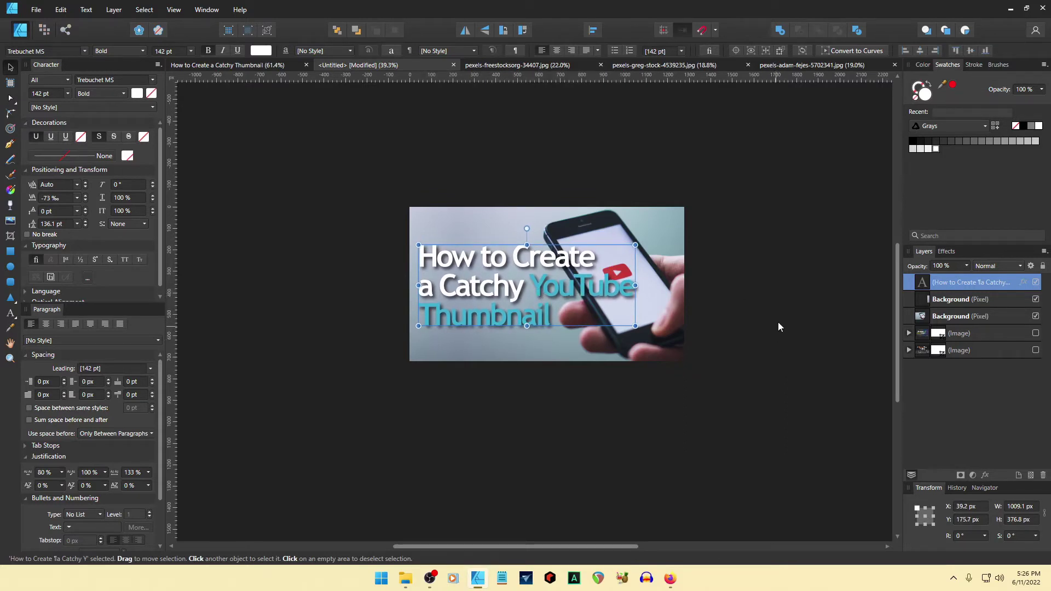
{"action": "left_click_drag", "start_coordinate": [943, 86], "coordinate": [569, 226]}
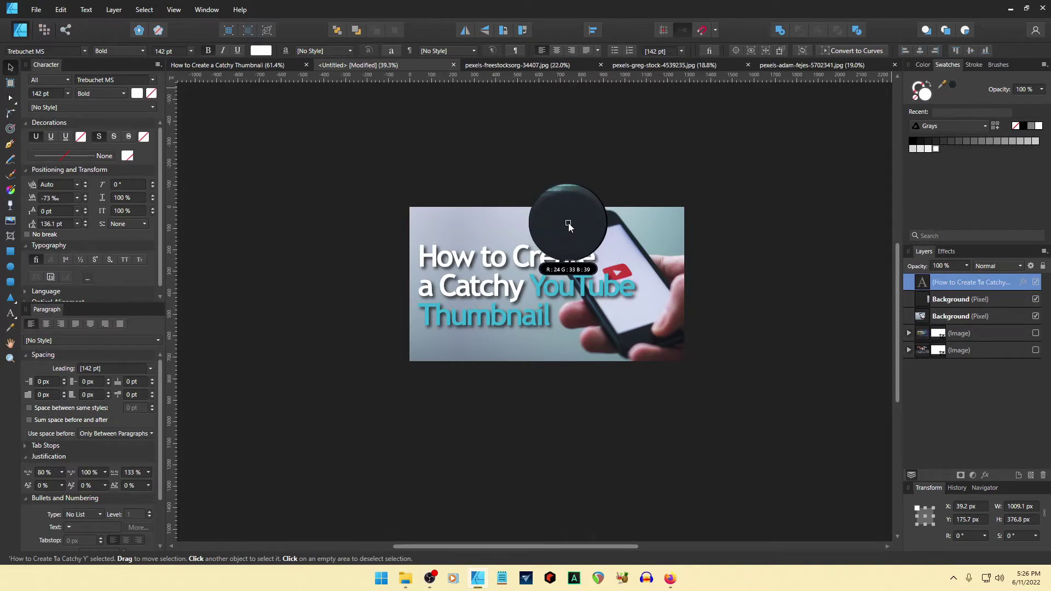
{"action": "left_click_drag", "start_coordinate": [569, 226], "coordinate": [572, 222]}
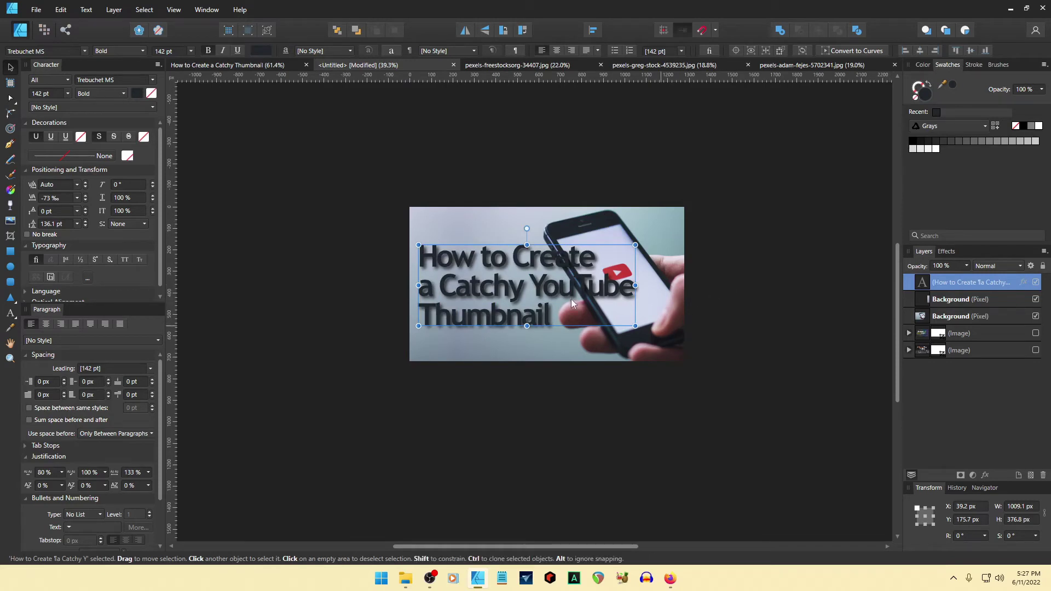
- Rebreak the title text so its lines read "How to", "Create a Catchy", "YouTube" and "Thumbnail"
{"action": "double_click", "coordinate": [534, 281]}
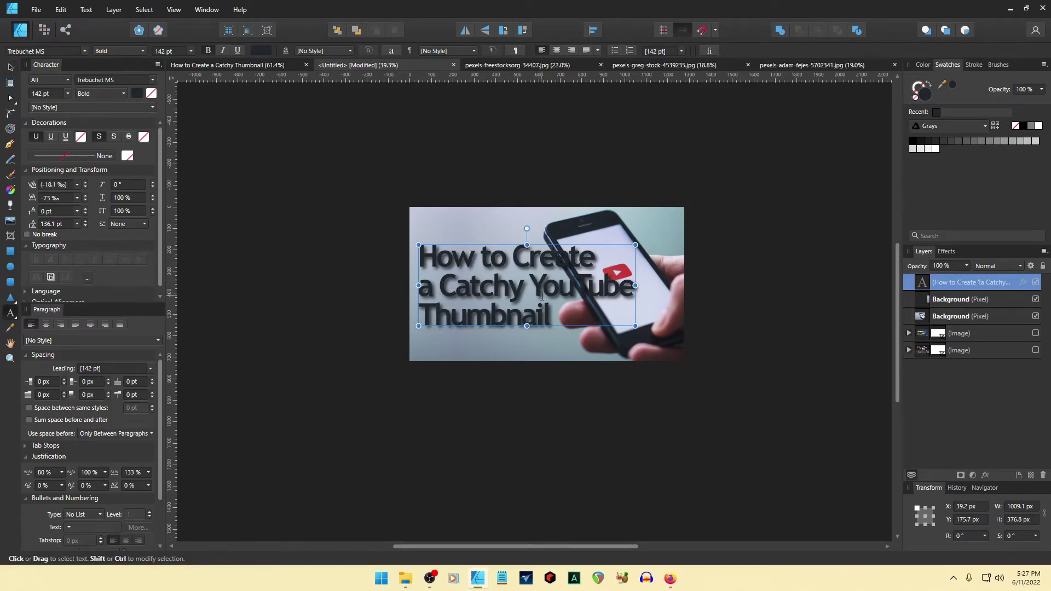
{"action": "key", "text": "Return"}
{"action": "key", "text": "Up"}
{"action": "key", "text": "Up"}
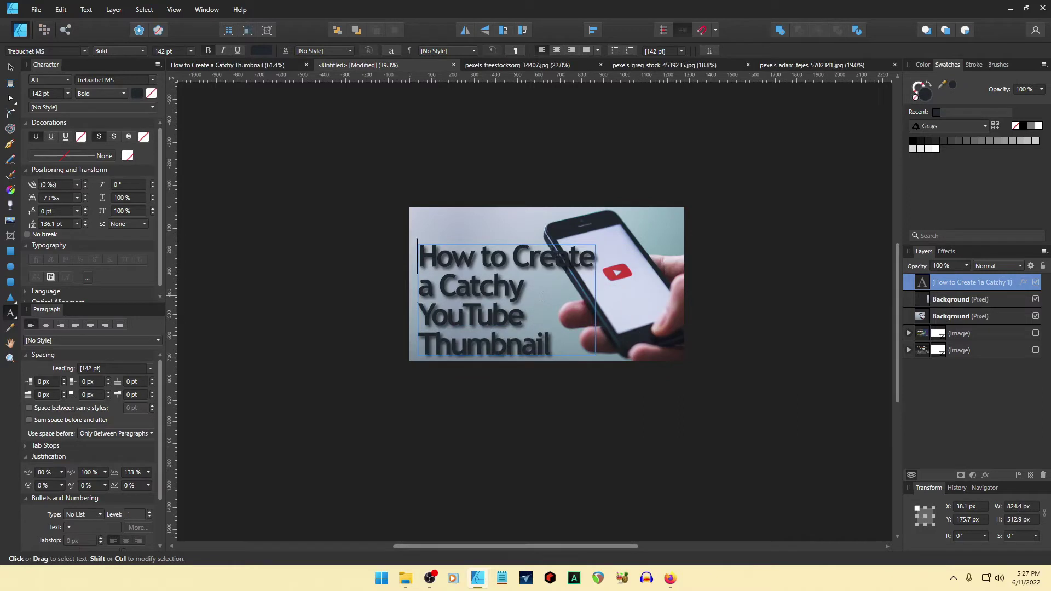
{"action": "key", "text": "Right"}
{"action": "key", "text": "Left"}
{"action": "key", "text": "Left"}
{"action": "key", "text": "Return"}
{"action": "key", "text": "Down"}
{"action": "key", "text": "BackSpace"}
- Put "Catchy" on its own title line and remove the line break before "Thumbnail"
{"action": "key", "text": "Right"}
{"action": "key", "text": "Right"}
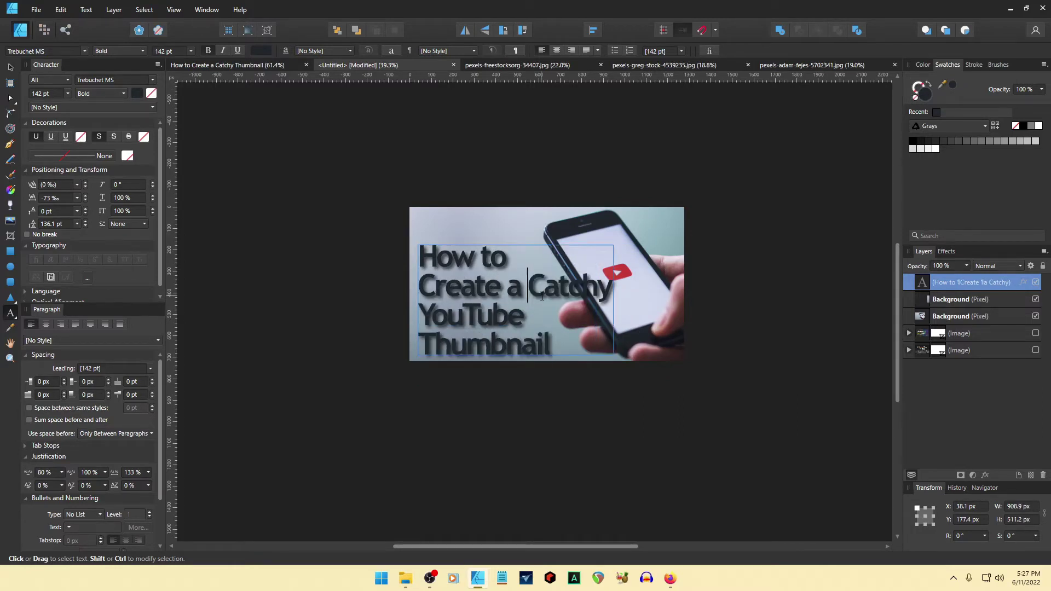
{"action": "key", "text": "Return"}
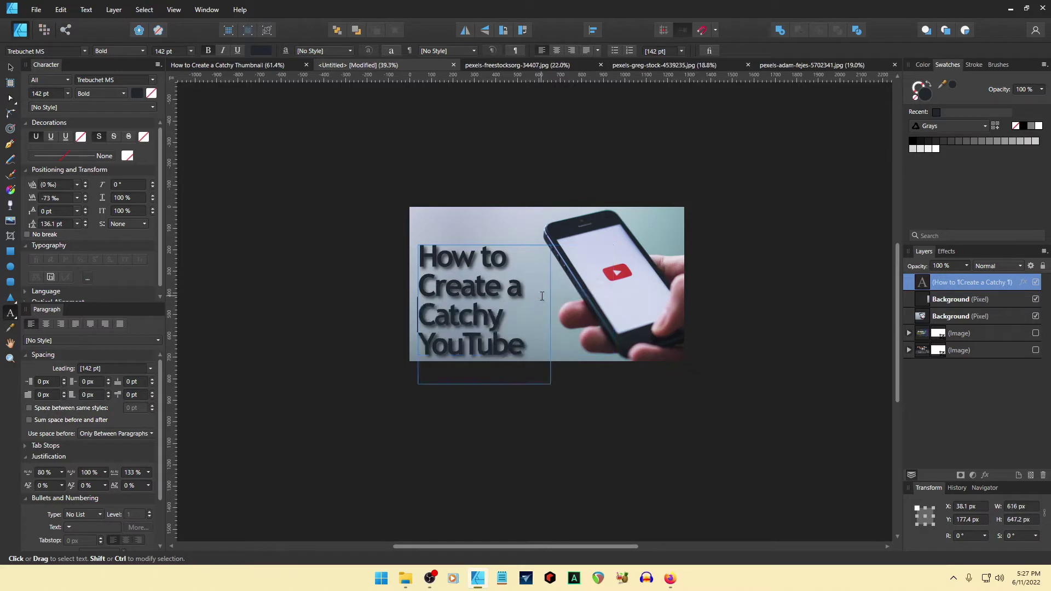
{"action": "key", "text": "Down"}
{"action": "key", "text": "BackSpace"}
{"action": "key", "text": "Escape"}
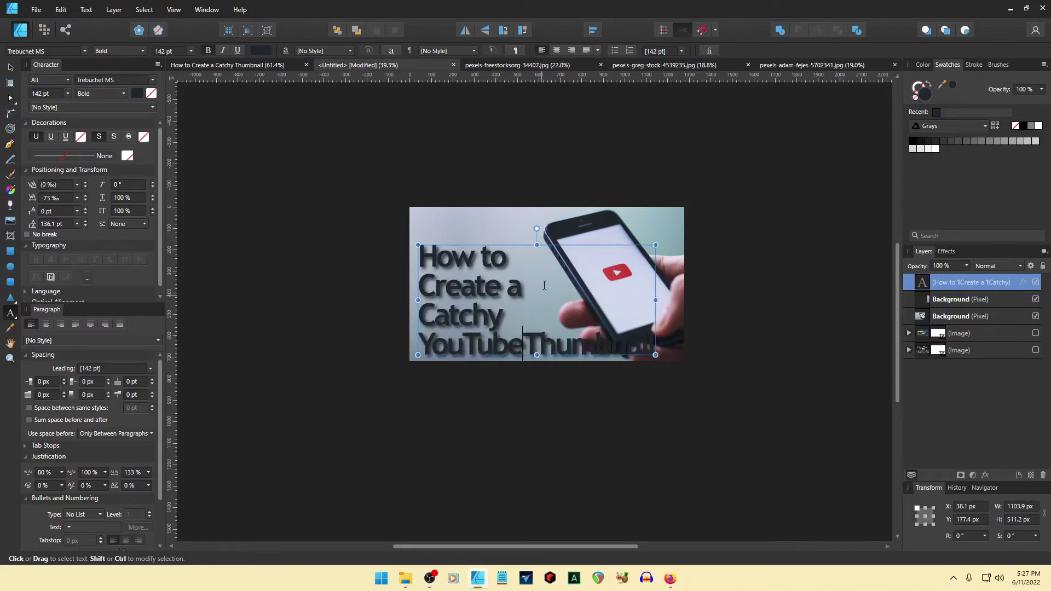
- Lock both phone photo Background layers and select the title text layer again
{"action": "left_click", "coordinate": [9, 67]}
{"action": "left_click", "coordinate": [438, 290]}
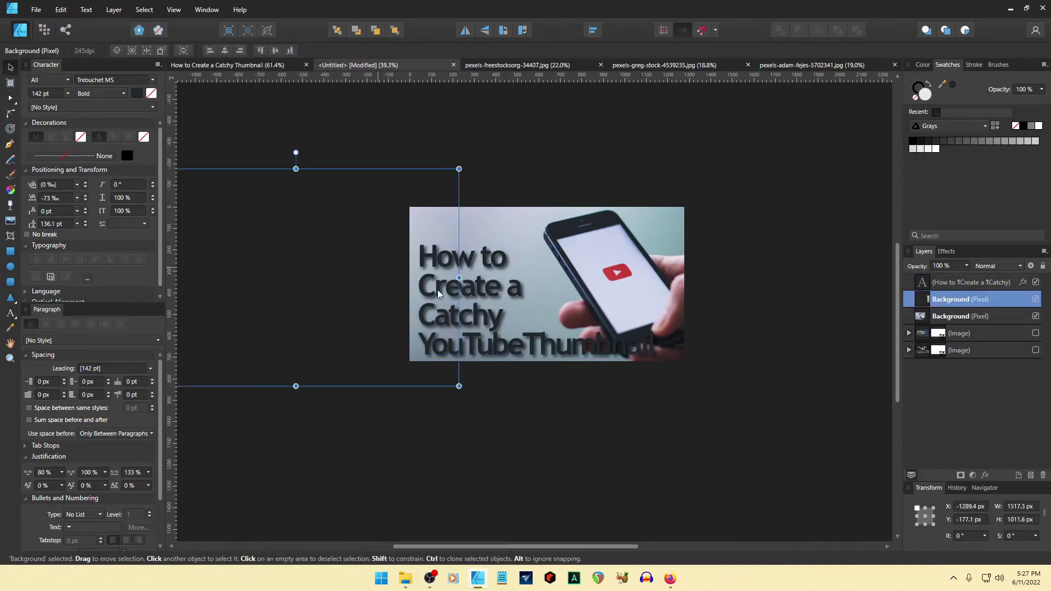
{"action": "left_click", "coordinate": [497, 323]}
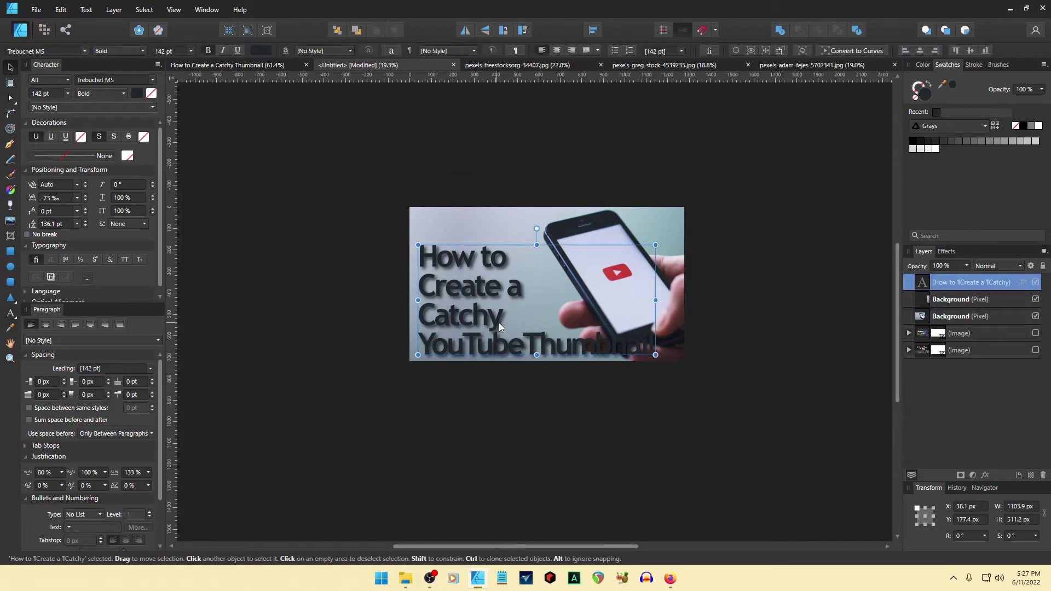
{"action": "left_click", "coordinate": [951, 301]}
{"action": "left_click", "coordinate": [972, 283]}
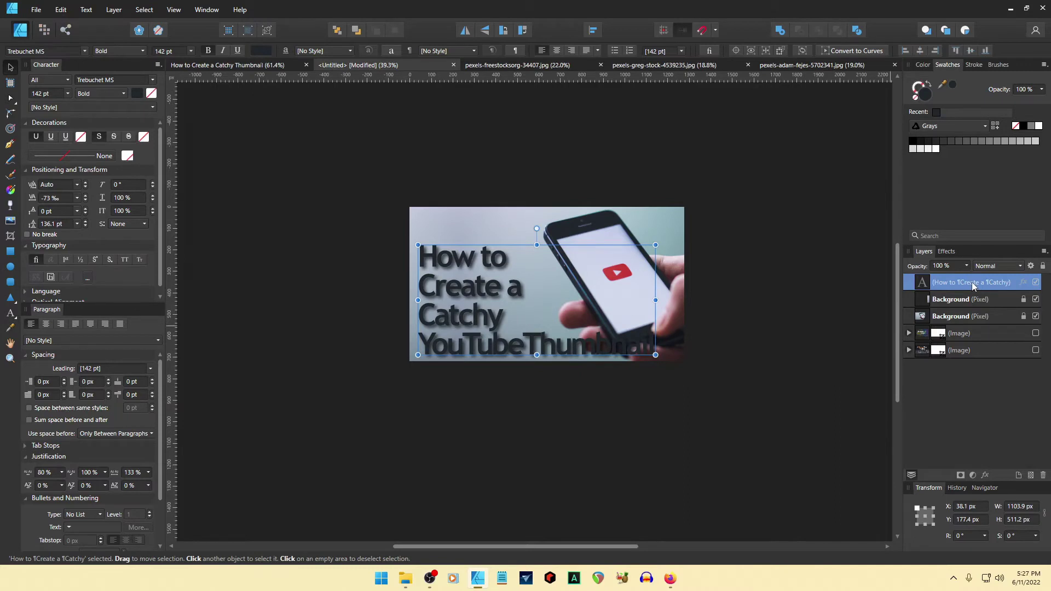
- Move the title up and slightly left to X 18.1 px, Y 17.4 px
{"action": "key", "text": "shift+Up"}
{"action": "key", "text": "shift+Up"}
{"action": "key", "text": "shift+Up"}
{"action": "key", "text": "shift+Up"}
{"action": "key", "text": "shift+Up"}
{"action": "key", "text": "shift+Up"}
{"action": "key", "text": "shift+Up"}
{"action": "key", "text": "shift+Up"}
{"action": "key", "text": "shift+Up"}
{"action": "key", "text": "shift+Up"}
{"action": "key", "text": "shift+Up"}
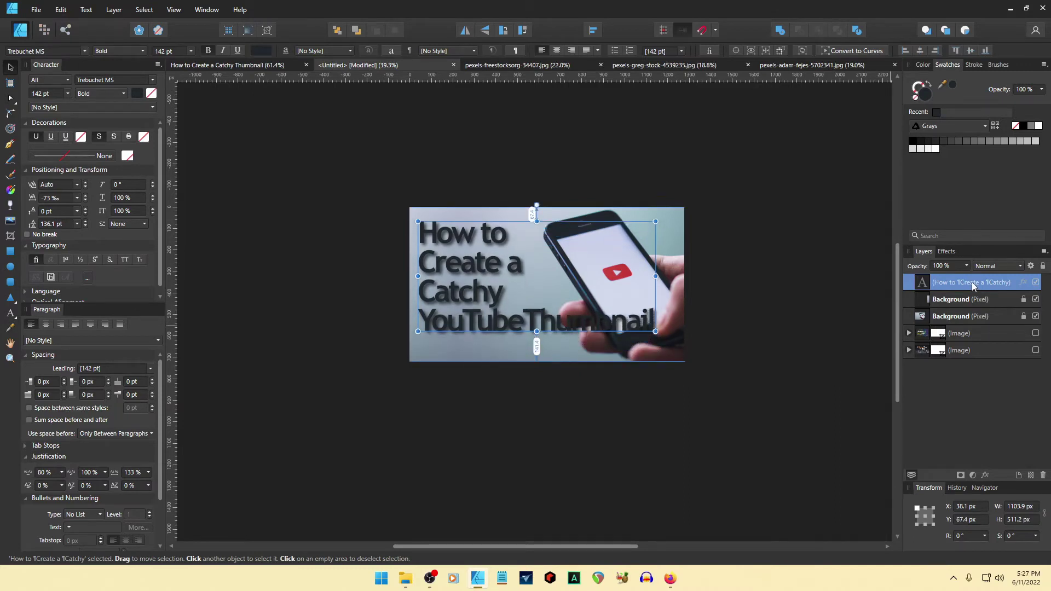
{"action": "key", "text": "shift+Up"}
{"action": "key", "text": "shift+Up"}
{"action": "key", "text": "shift+Left"}
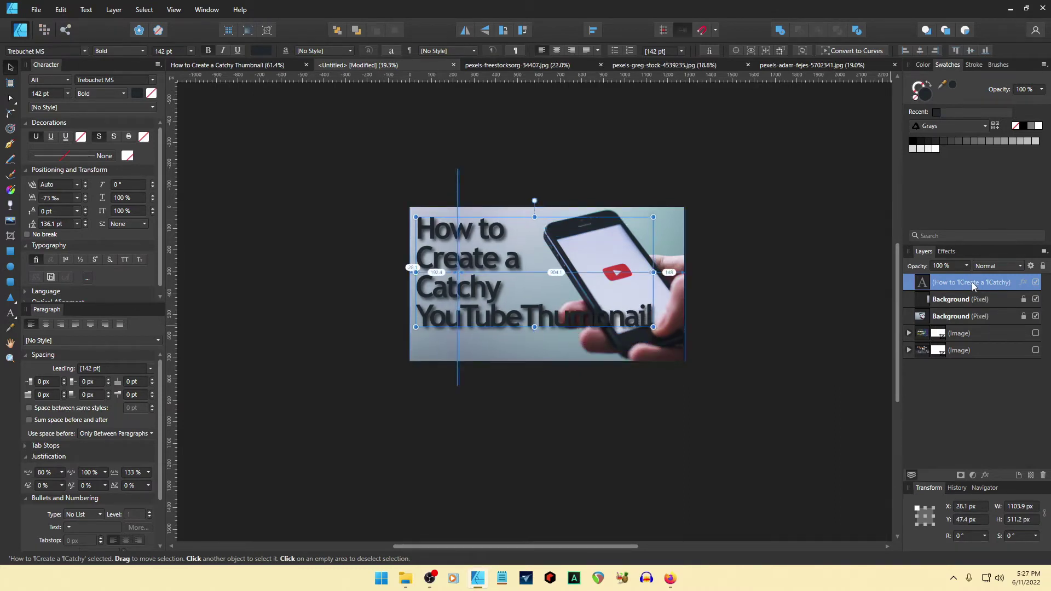
{"action": "key", "text": "shift+Up"}
{"action": "key", "text": "shift+Up"}
{"action": "key", "text": "shift+Up"}
{"action": "key", "text": "shift+Left"}
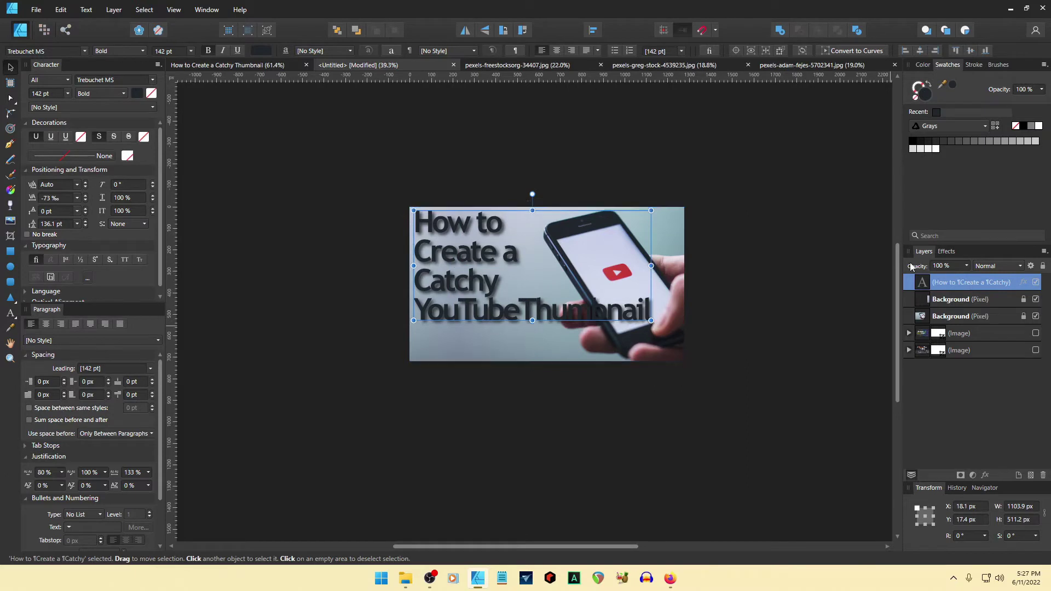
- Put "Thumbnail" on its own line in the title and move the text block to X 38.1 px, Y 36.4 px
{"action": "double_click", "coordinate": [519, 306]}
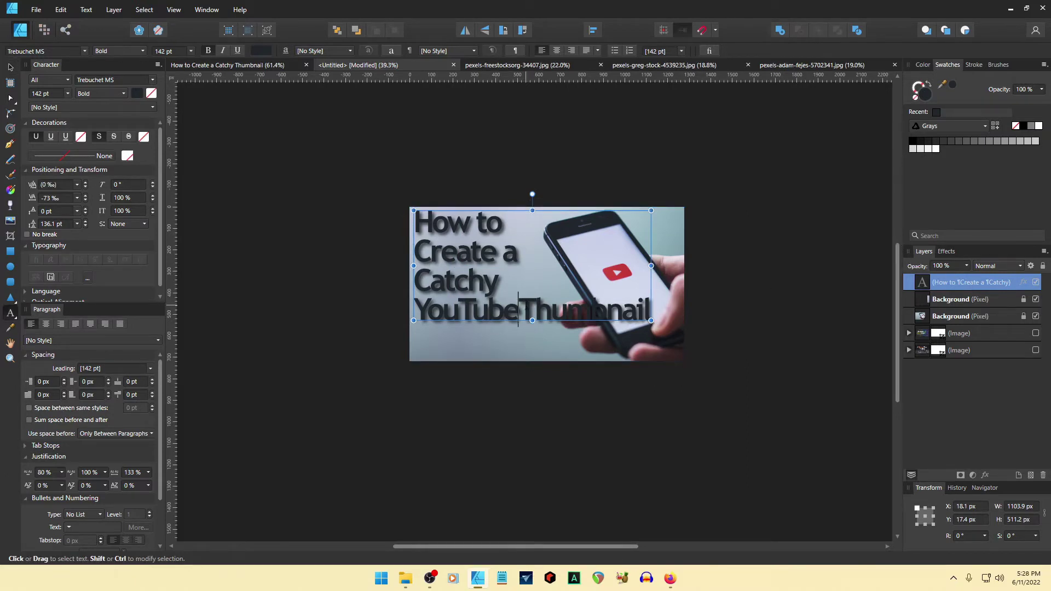
{"action": "key", "text": "Return"}
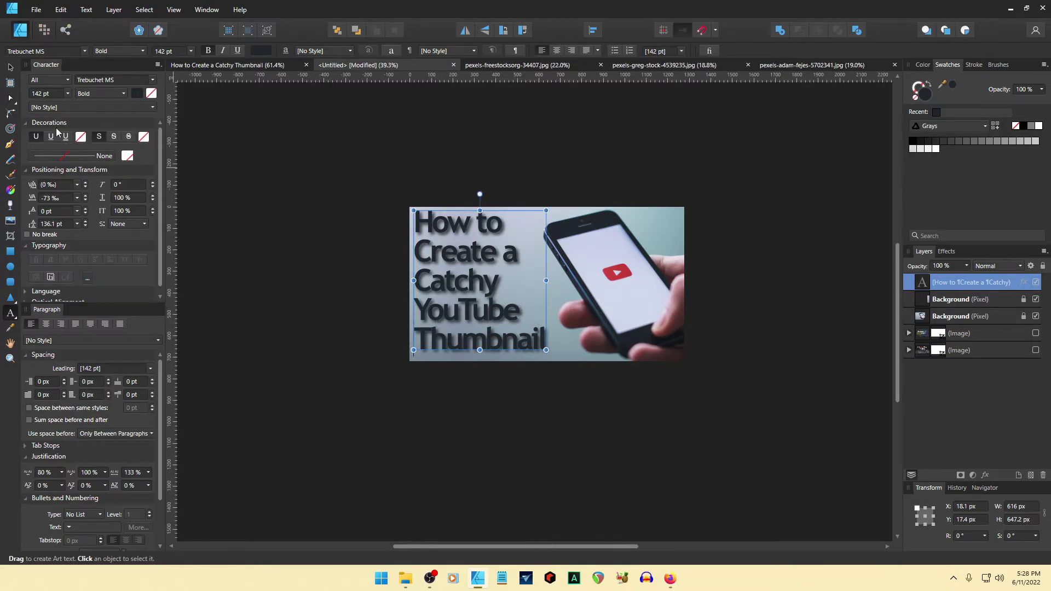
{"action": "left_click", "coordinate": [10, 68]}
{"action": "left_click", "coordinate": [192, 229]}
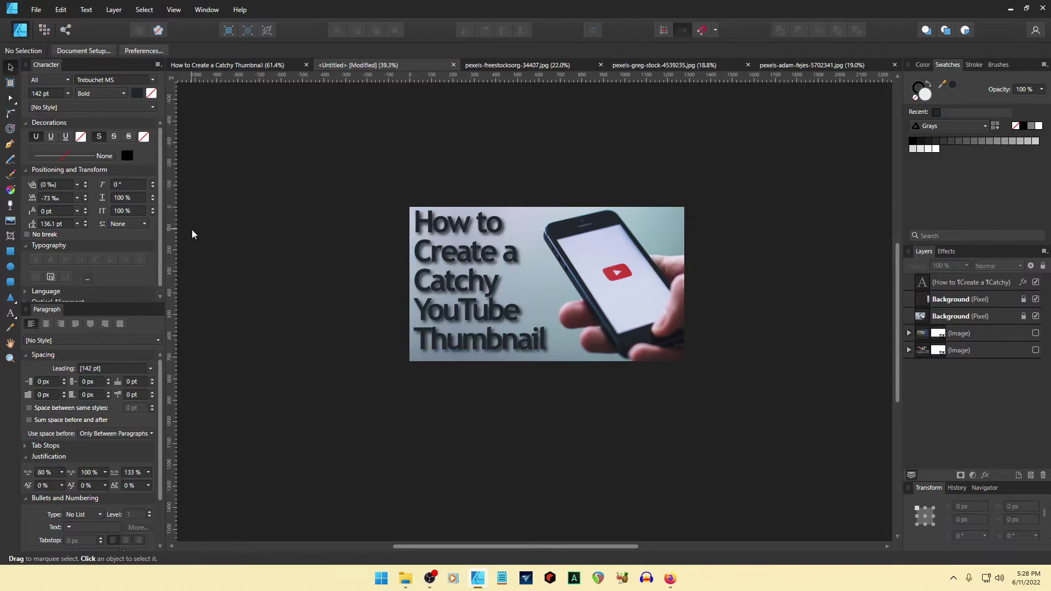
{"action": "left_click", "coordinate": [478, 284]}
{"action": "left_click_drag", "start_coordinate": [478, 284], "coordinate": [480, 289]}
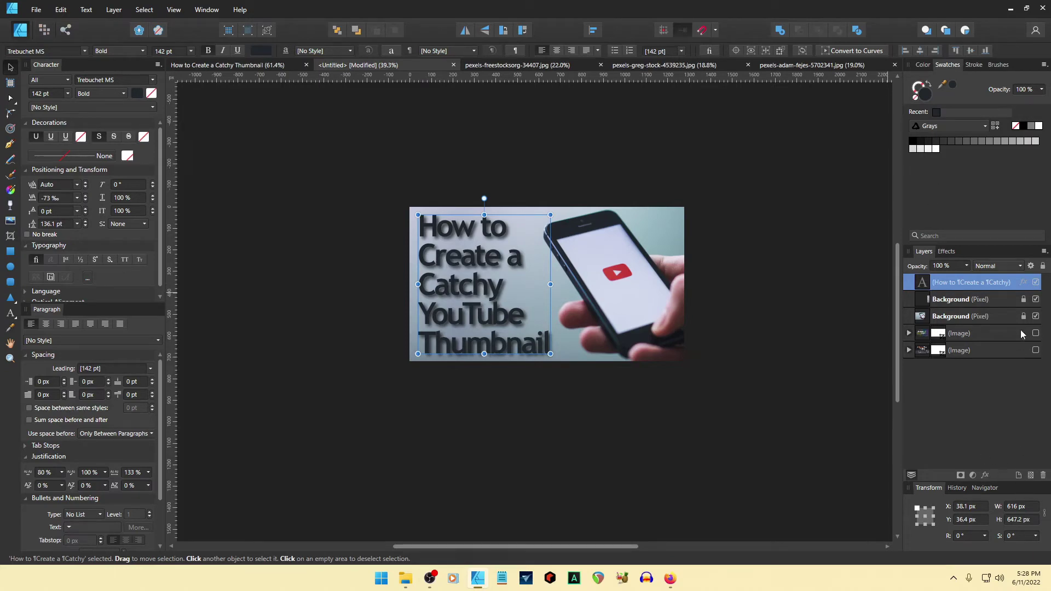
- Turn off the Outer Shadow layer effect on the title text and deselect it
{"action": "left_click", "coordinate": [1023, 282]}
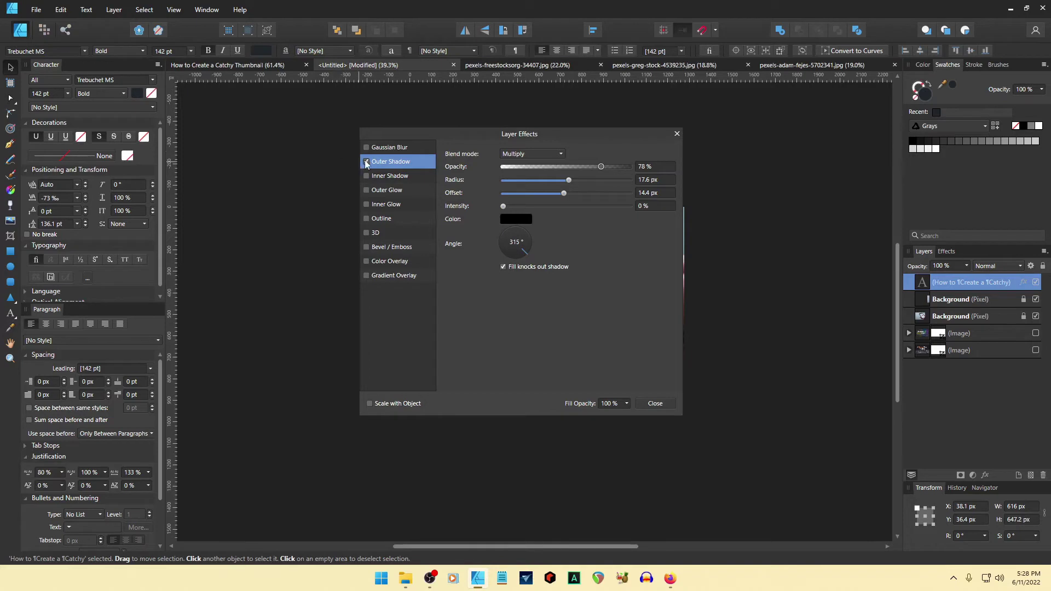
{"action": "left_click", "coordinate": [654, 404]}
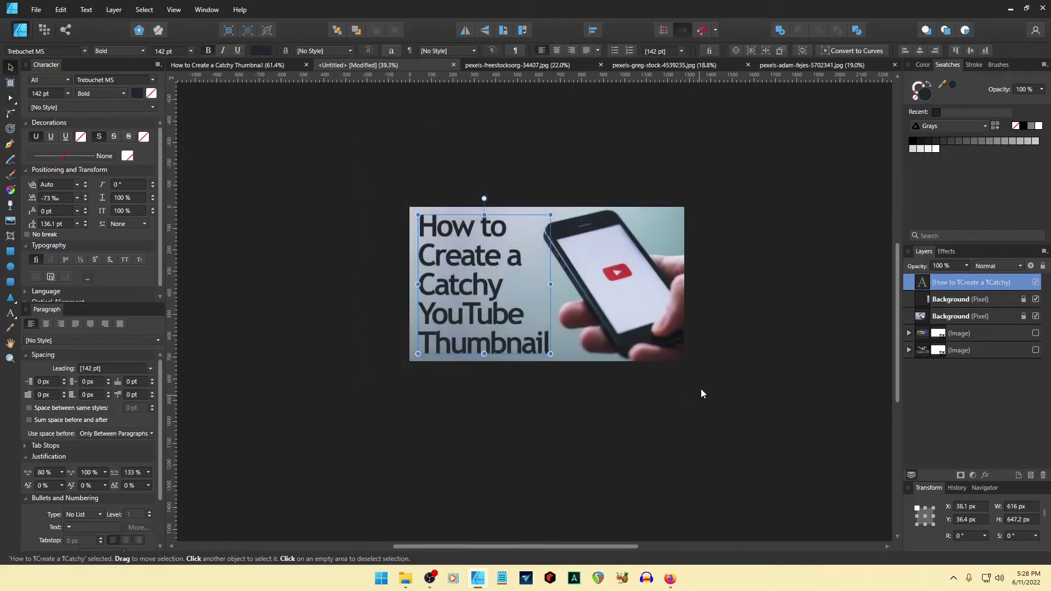
{"action": "left_click", "coordinate": [333, 306]}
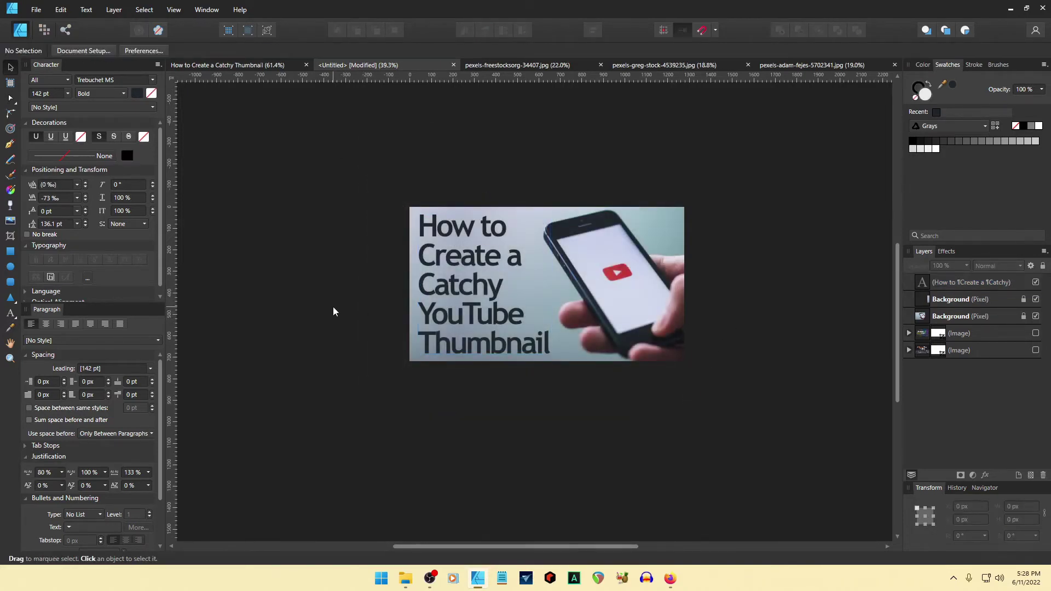
- Tighten the title's leading to 121.1 pt
{"action": "left_click", "coordinate": [508, 306]}
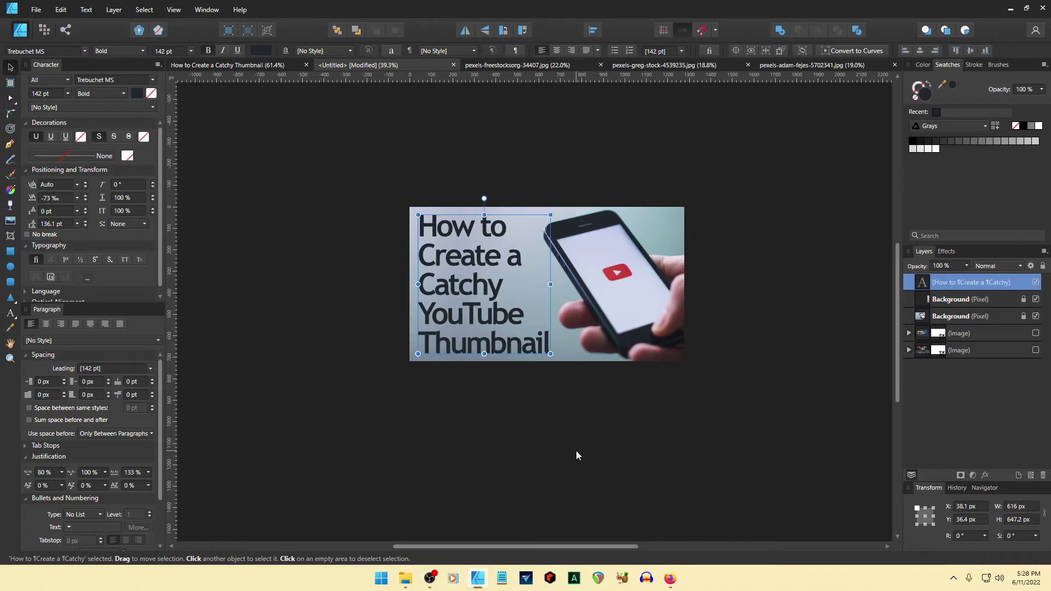
{"action": "left_click", "coordinate": [85, 226]}
{"action": "left_click", "coordinate": [85, 226]}
{"action": "left_click", "coordinate": [86, 226]}
{"action": "left_click", "coordinate": [86, 226]}
{"action": "left_click", "coordinate": [86, 226]}
{"action": "left_click", "coordinate": [85, 226]}
{"action": "left_click", "coordinate": [86, 226]}
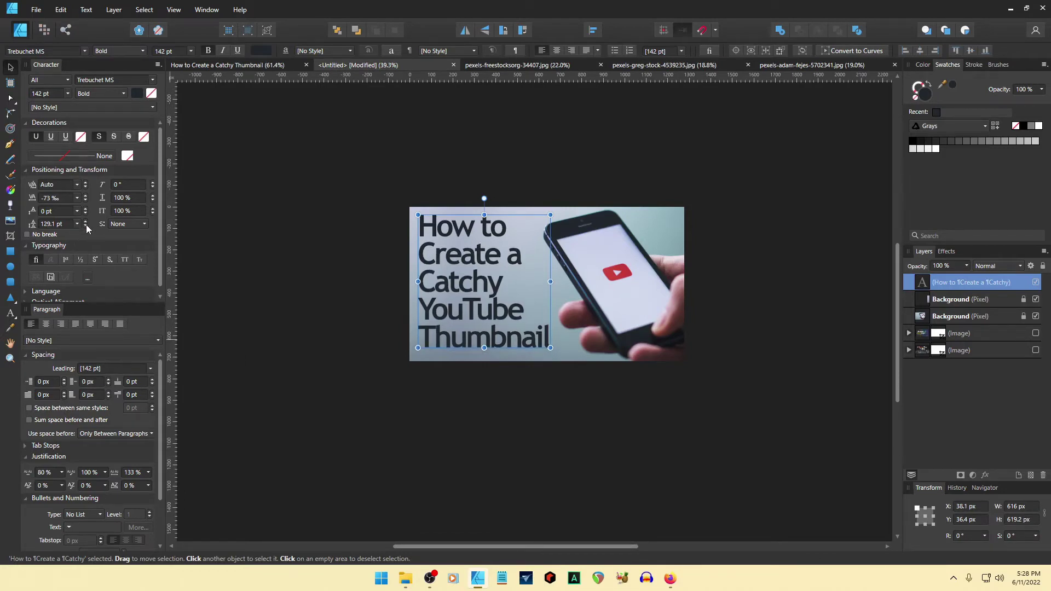
{"action": "left_click", "coordinate": [85, 225]}
{"action": "left_click", "coordinate": [86, 226]}
{"action": "left_click", "coordinate": [85, 226]}
{"action": "left_click", "coordinate": [86, 225]}
{"action": "left_click", "coordinate": [86, 226]}
{"action": "left_click", "coordinate": [86, 226]}
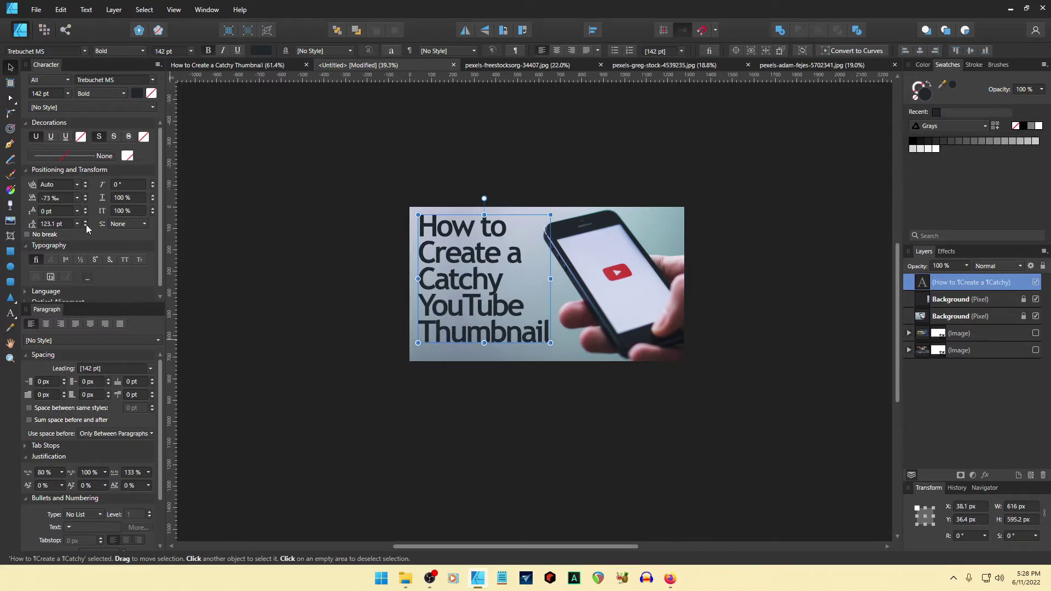
{"action": "left_click", "coordinate": [85, 225]}
{"action": "left_click", "coordinate": [85, 226]}
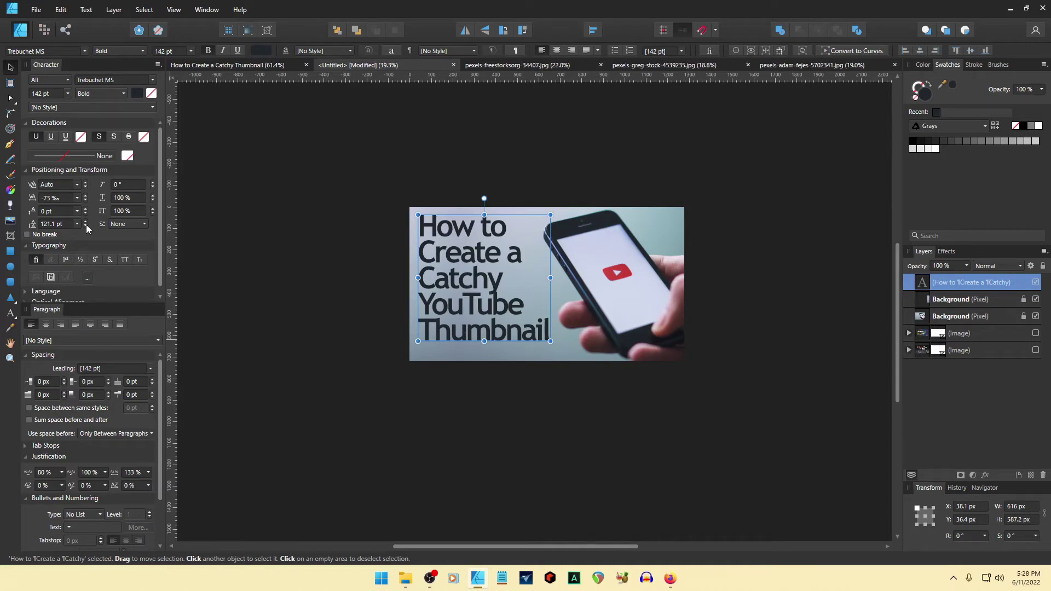
{"action": "left_click", "coordinate": [315, 241]}
- Nudge the title down and right to X 51.1 px, Y 63.4 px
{"action": "left_click", "coordinate": [491, 287]}
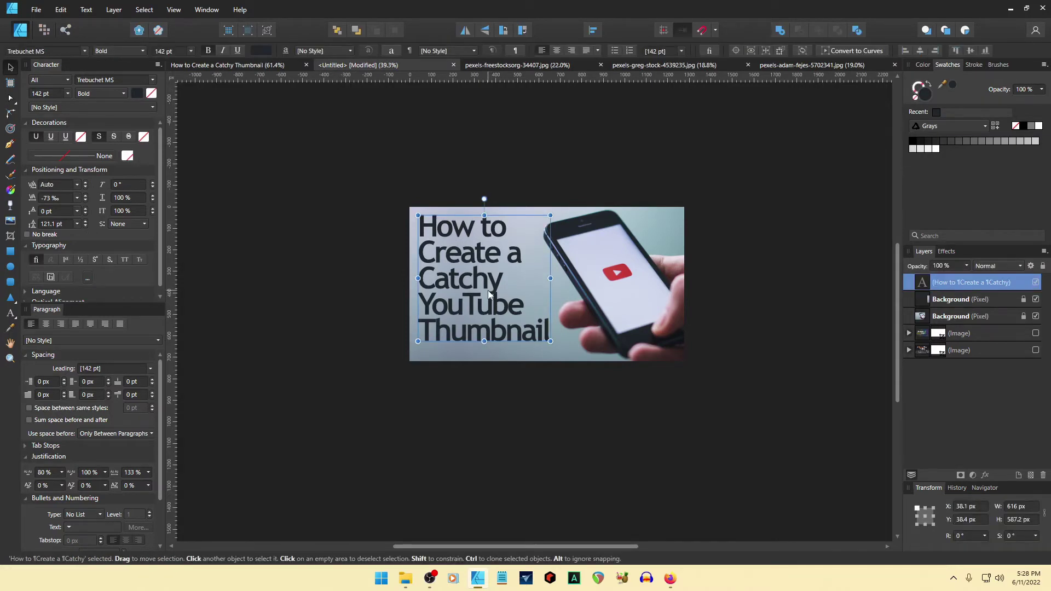
{"action": "key", "text": "Down"}
{"action": "key", "text": "Down"}
{"action": "key", "text": "Down"}
{"action": "key", "text": "Down"}
{"action": "key", "text": "Down"}
{"action": "key", "text": "Down"}
{"action": "key", "text": "Down"}
{"action": "key", "text": "Down"}
{"action": "key", "text": "Down"}
{"action": "key", "text": "Down"}
{"action": "key", "text": "Down"}
{"action": "key", "text": "Down"}
{"action": "key", "text": "Down"}
{"action": "key", "text": "Down"}
{"action": "key", "text": "Down"}
{"action": "key", "text": "Down"}
{"action": "key", "text": "Down"}
{"action": "key", "text": "Down"}
{"action": "key", "text": "Down"}
{"action": "key", "text": "Down"}
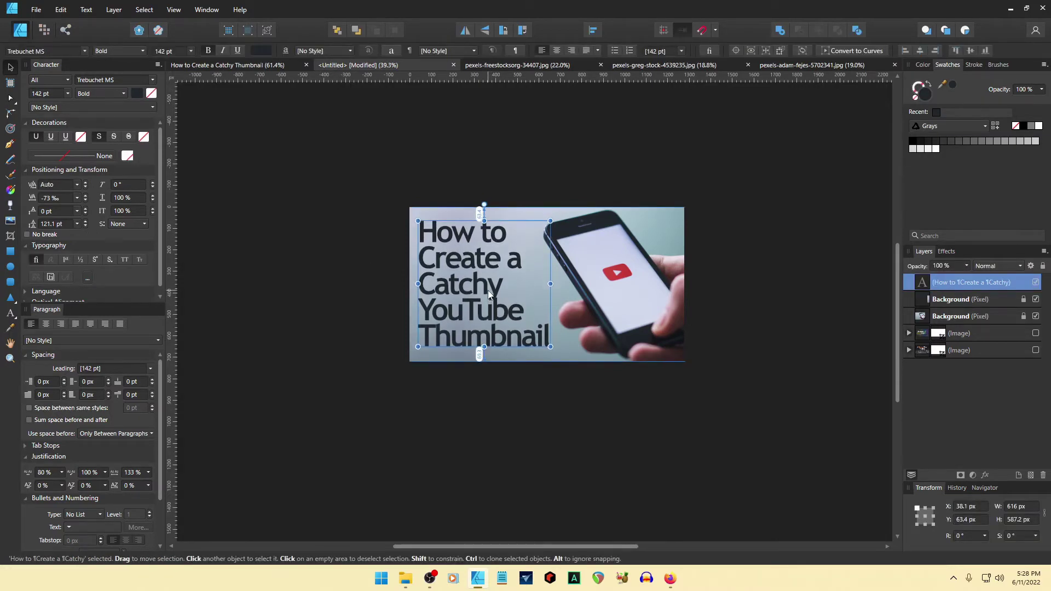
{"action": "key", "text": "Right"}
{"action": "key", "text": "Right"}
{"action": "key", "text": "Right"}
{"action": "key", "text": "Right"}
{"action": "key", "text": "Right"}
{"action": "key", "text": "Right"}
{"action": "key", "text": "Right"}
{"action": "key", "text": "Right"}
{"action": "key", "text": "Right"}
{"action": "key", "text": "Right"}
{"action": "key", "text": "Right"}
{"action": "key", "text": "Right"}
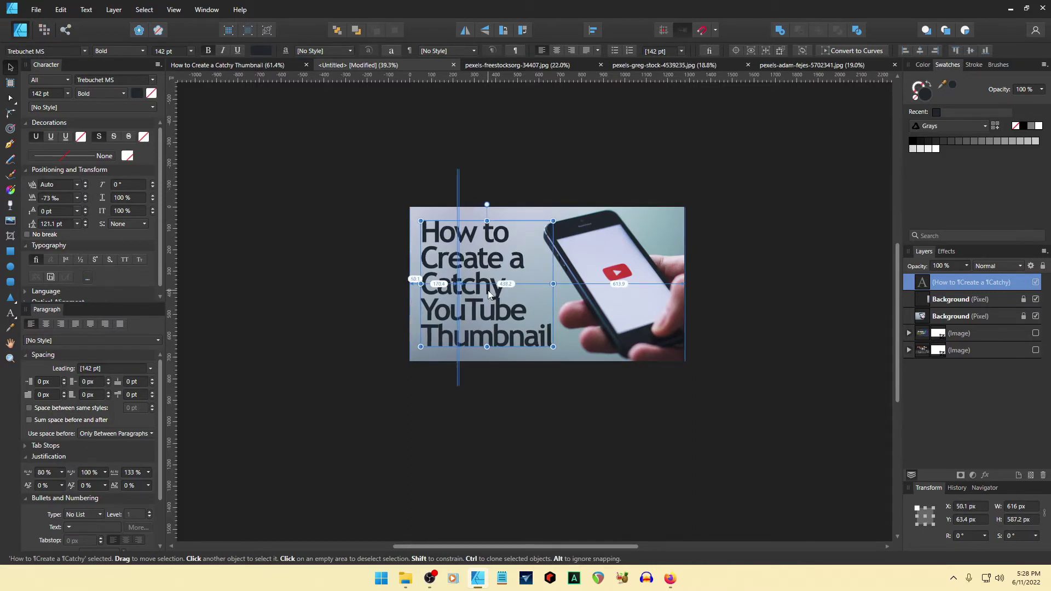
{"action": "key", "text": "Right"}
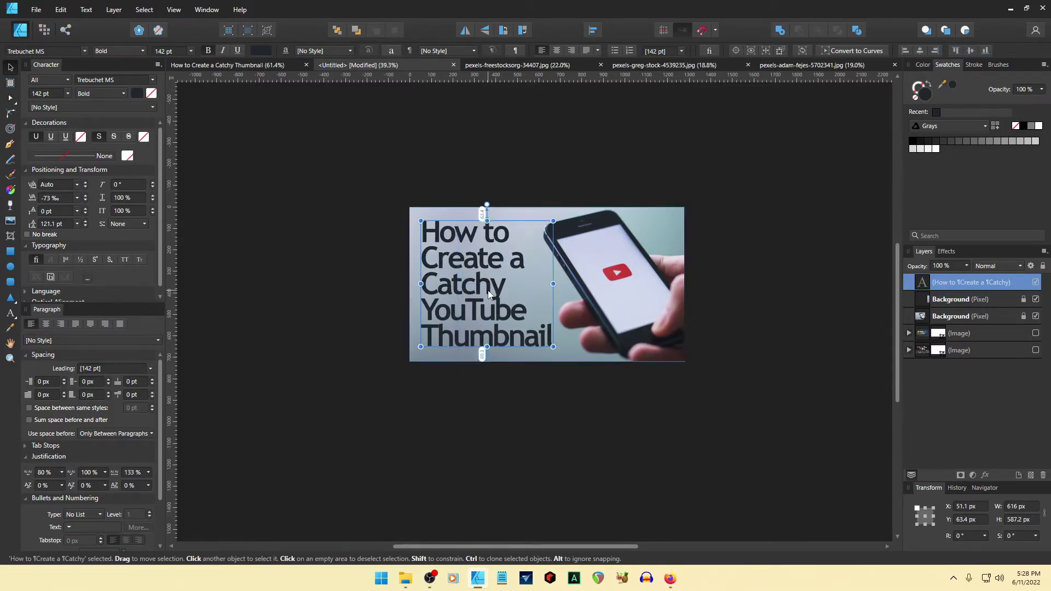
- Sample the red of the phone's YouTube logo and apply it to the words "YouTube Thumbnail" in the title
{"action": "key", "text": "Escape"}
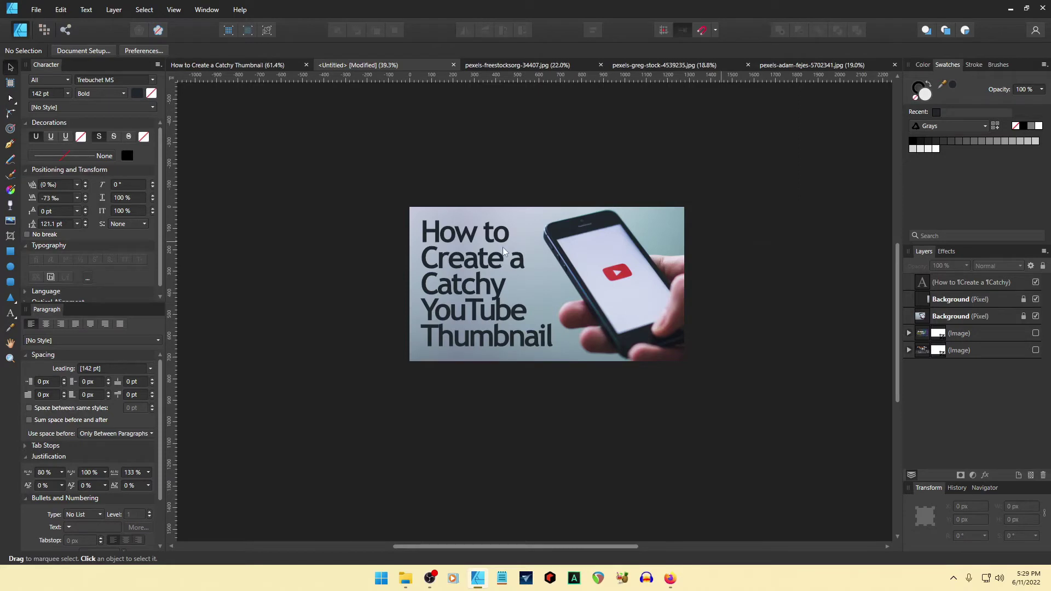
{"action": "left_click", "coordinate": [470, 274]}
{"action": "key", "text": "t"}
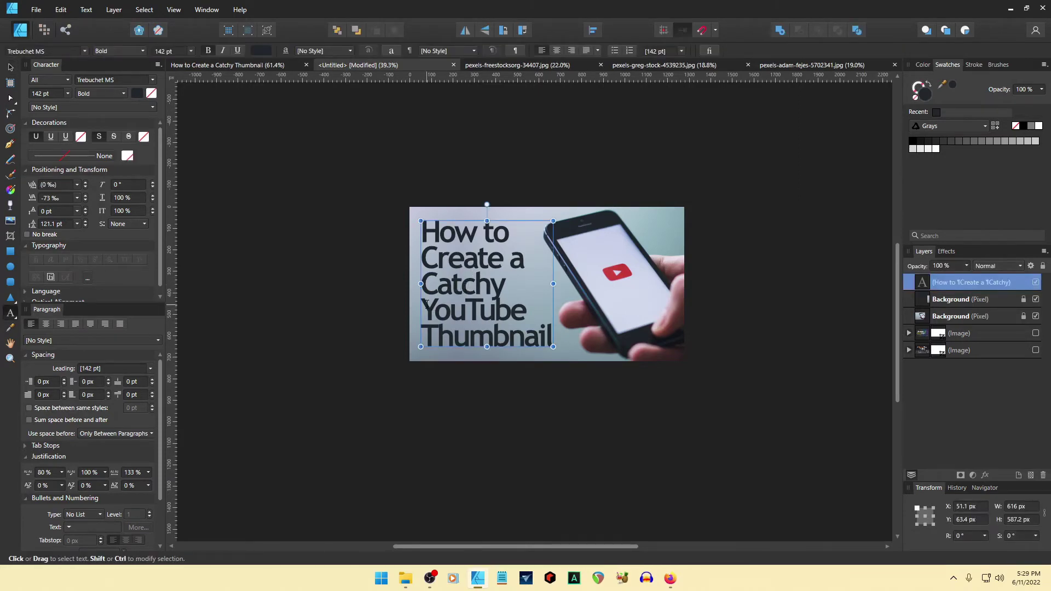
{"action": "left_click_drag", "start_coordinate": [427, 304], "coordinate": [554, 344]}
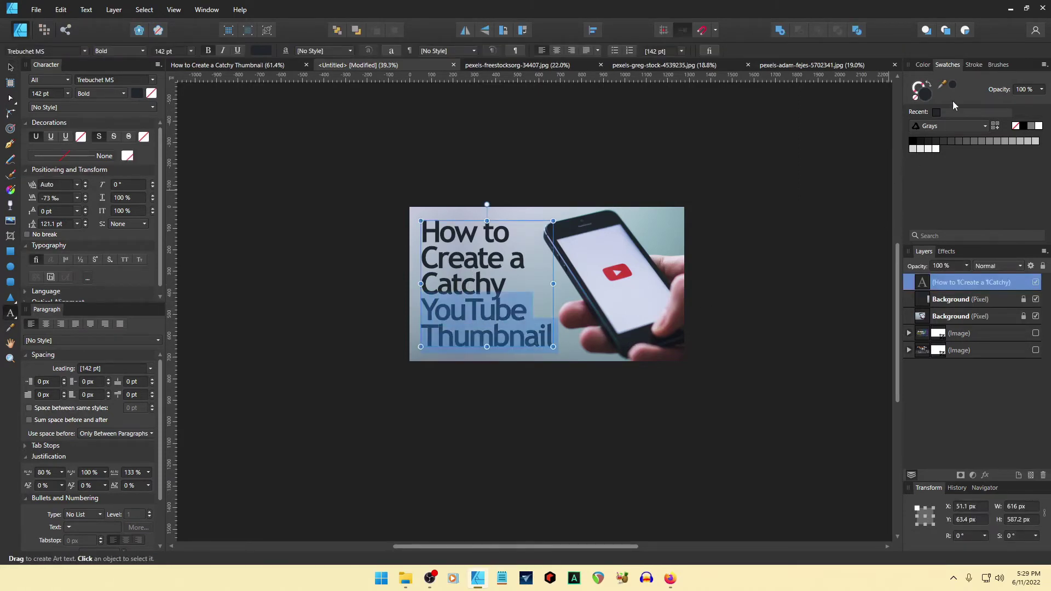
{"action": "left_click_drag", "start_coordinate": [955, 85], "coordinate": [626, 273]}
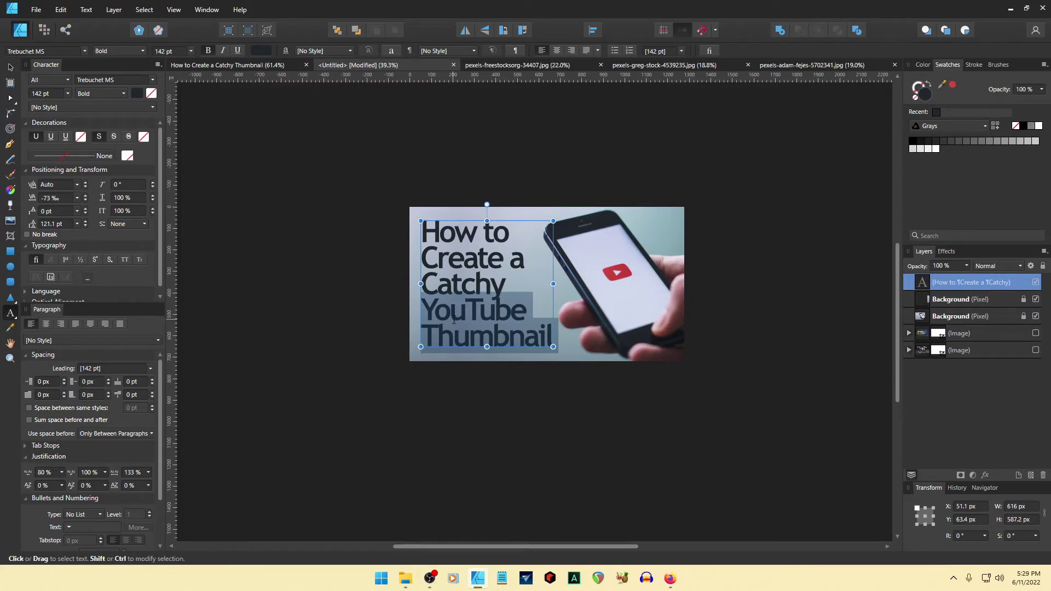
{"action": "left_click", "coordinate": [954, 87]}
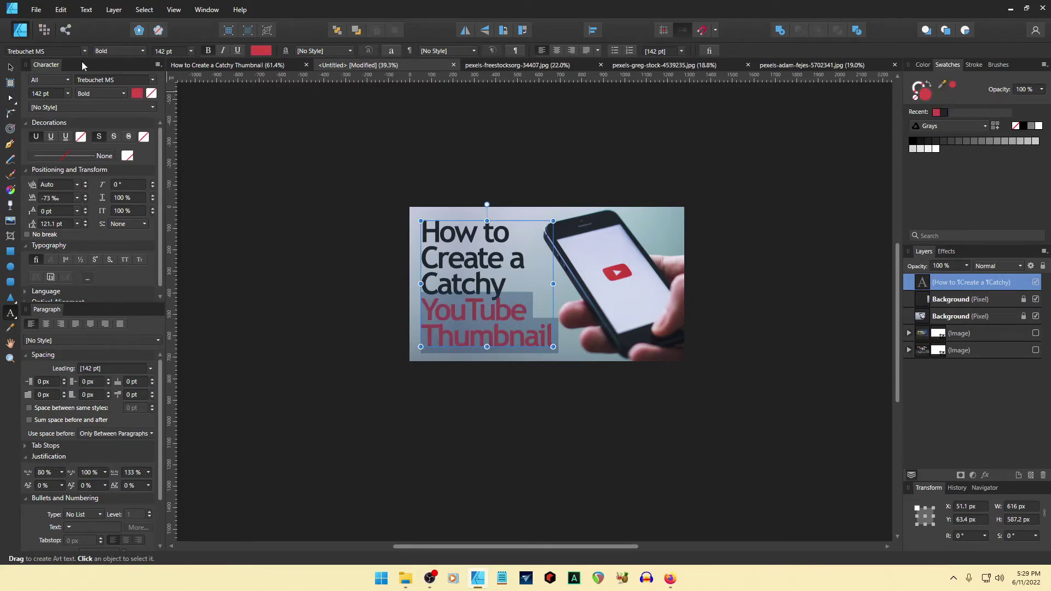
{"action": "left_click", "coordinate": [10, 67]}
{"action": "left_click", "coordinate": [871, 354]}
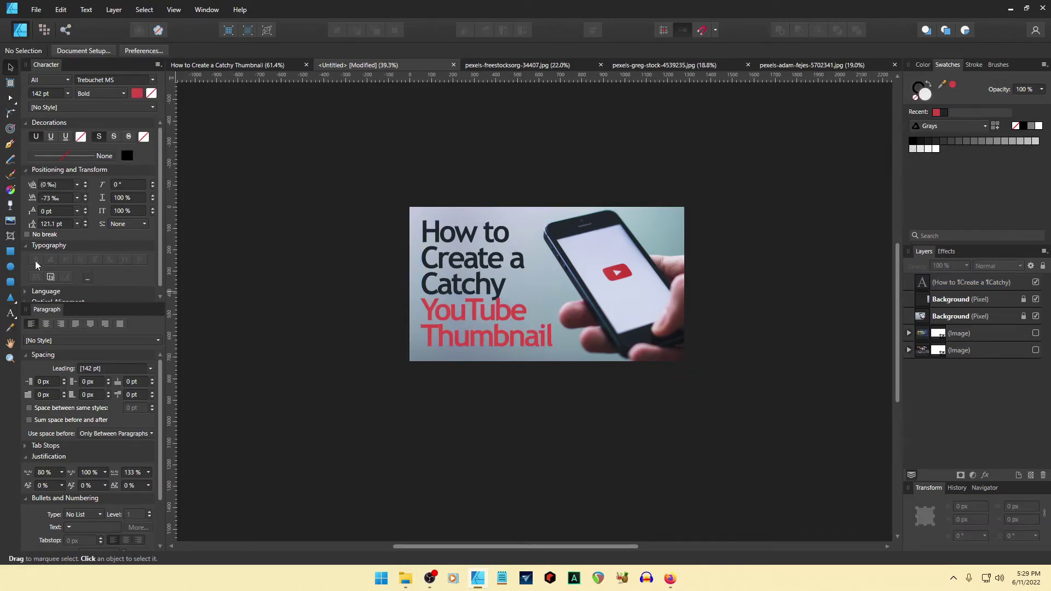
- Swap the title colours: make "How to Create a Catchy" the sampled red and "YouTube Thumbnail" the recent dark grey
{"action": "left_click", "coordinate": [11, 314]}
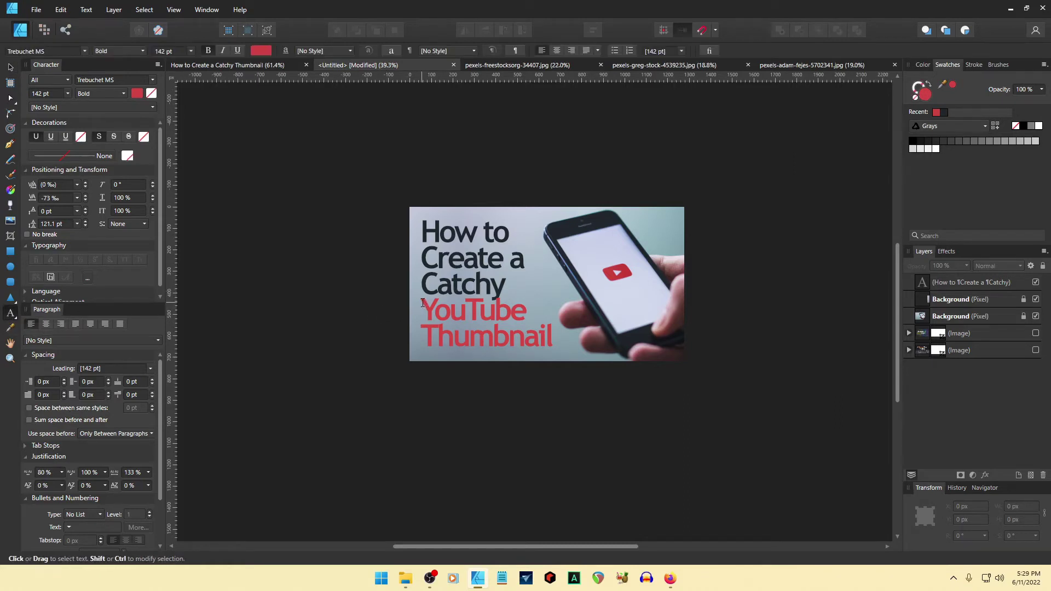
{"action": "left_click", "coordinate": [423, 303]}
{"action": "left_click_drag", "start_coordinate": [508, 284], "coordinate": [421, 222]}
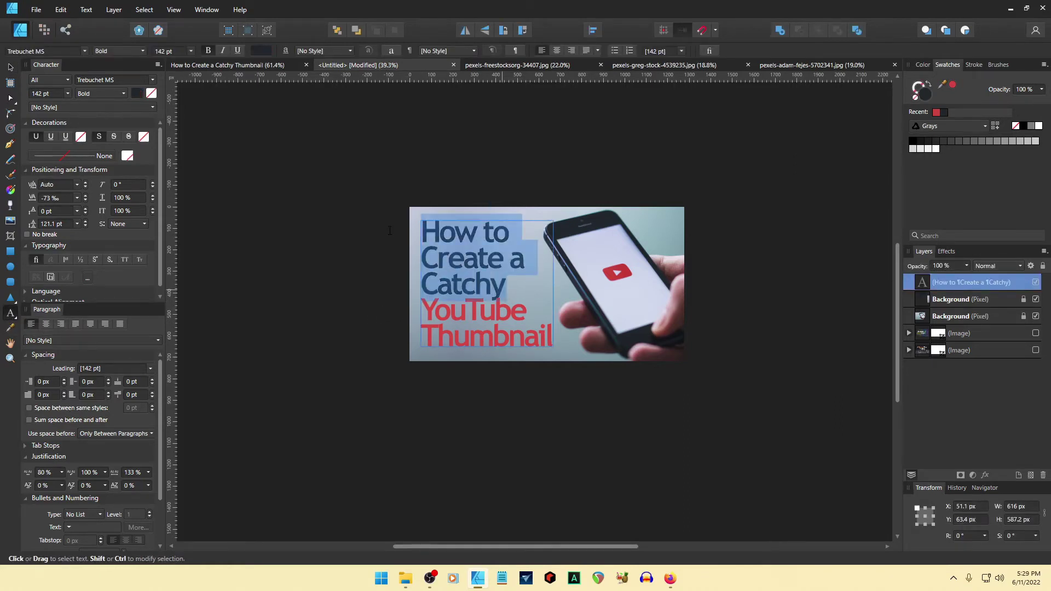
{"action": "left_click", "coordinate": [952, 86]}
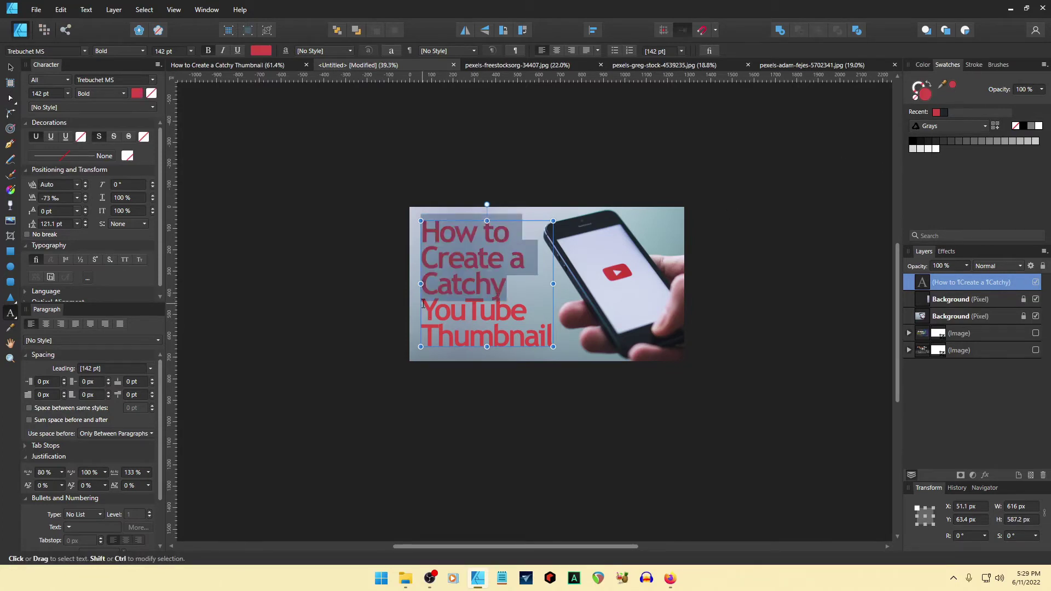
{"action": "left_click_drag", "start_coordinate": [423, 304], "coordinate": [558, 350]}
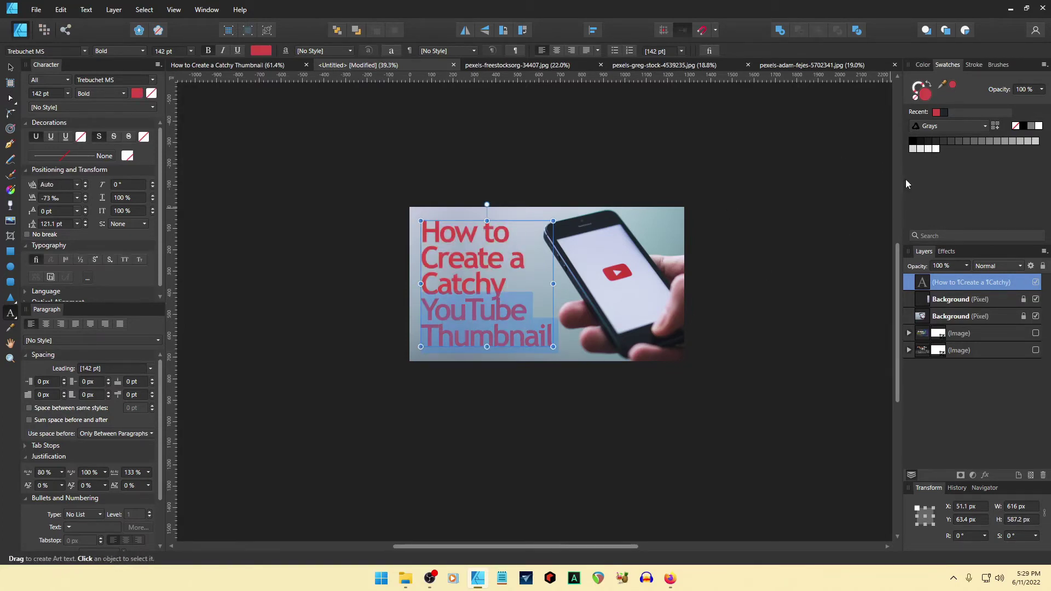
{"action": "left_click", "coordinate": [944, 114]}
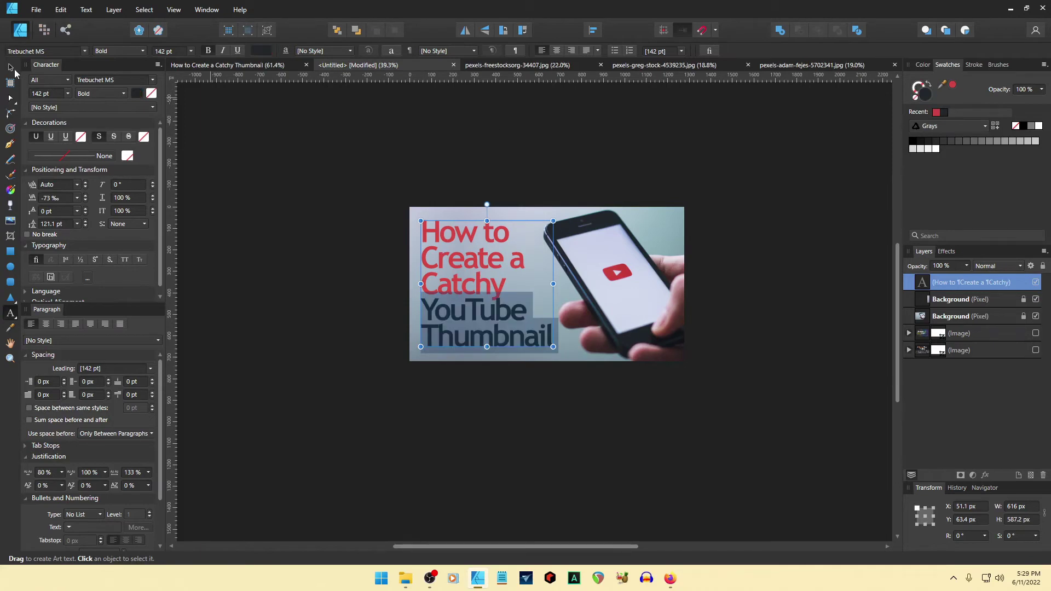
{"action": "left_click", "coordinate": [11, 68]}
{"action": "left_click", "coordinate": [315, 322]}
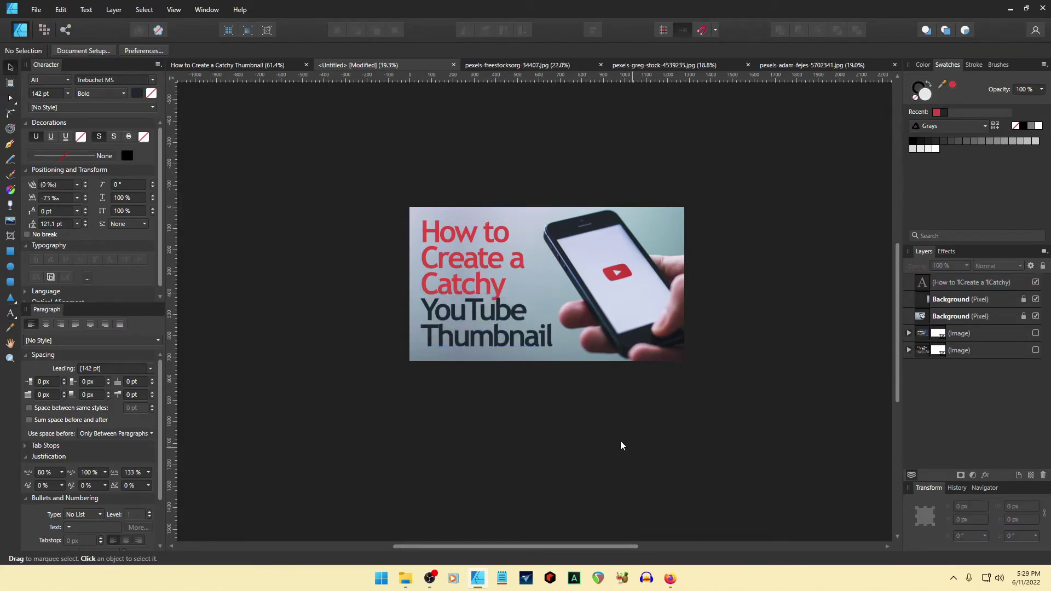
- Enter the title text and extend a selection over its "Create a" and "Catchy" lines
{"action": "double_click", "coordinate": [484, 279]}
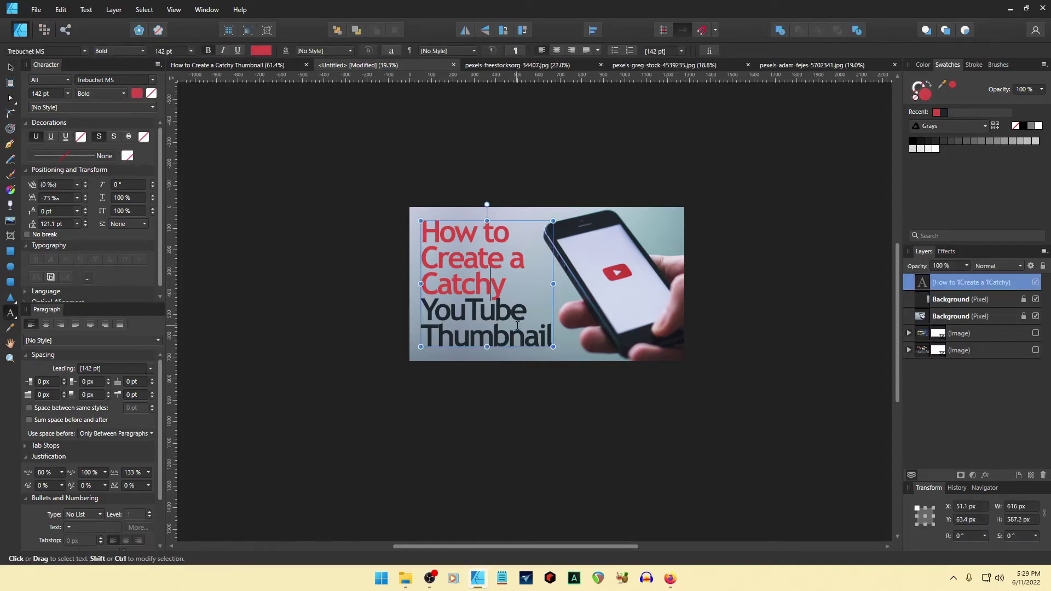
{"action": "key", "text": "Right"}
{"action": "key", "text": "shift+Home"}
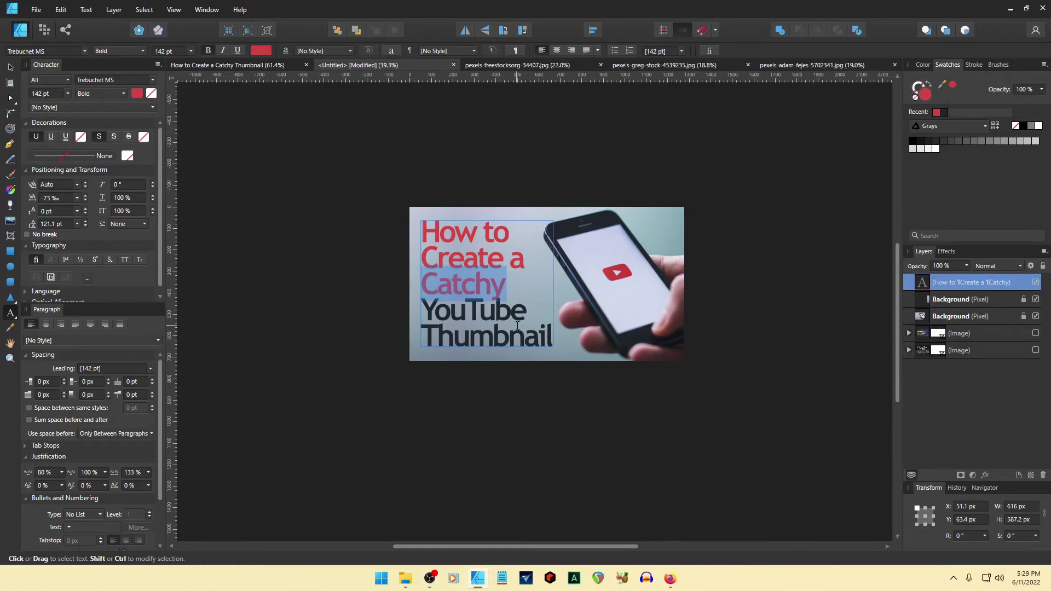
{"action": "key", "text": "Up"}
{"action": "key", "text": "shift+End"}
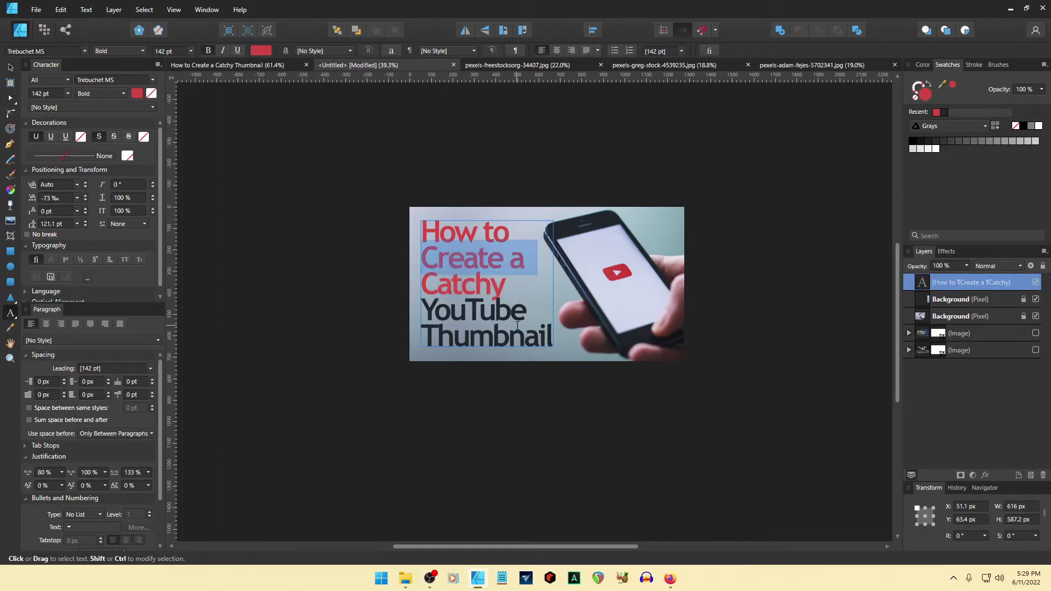
{"action": "key", "text": "shift+Right"}
{"action": "key", "text": "shift+Right"}
{"action": "key", "text": "shift+Right"}
{"action": "key", "text": "shift+Right"}
{"action": "key", "text": "shift+Right"}
{"action": "key", "text": "shift+Right"}
{"action": "key", "text": "shift+Right"}
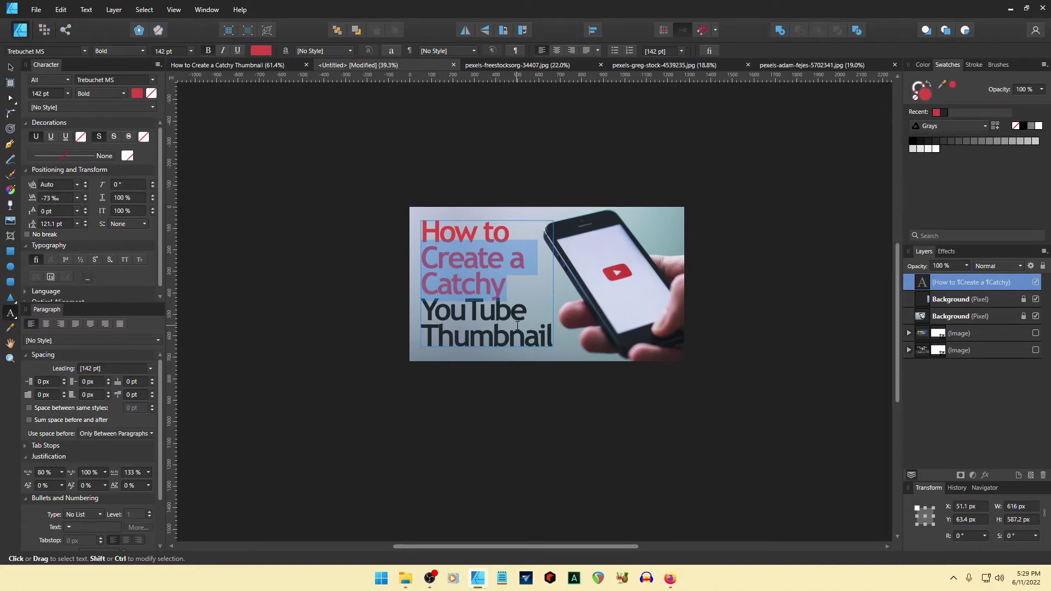
- Select all five lines of the title and set the font size to 96 pt
{"action": "key", "text": "Up"}
{"action": "key", "text": "shift+End"}
{"action": "key", "text": "shift+Down"}
{"action": "key", "text": "shift+Down"}
{"action": "key", "text": "shift+Down"}
{"action": "key", "text": "shift+Down"}
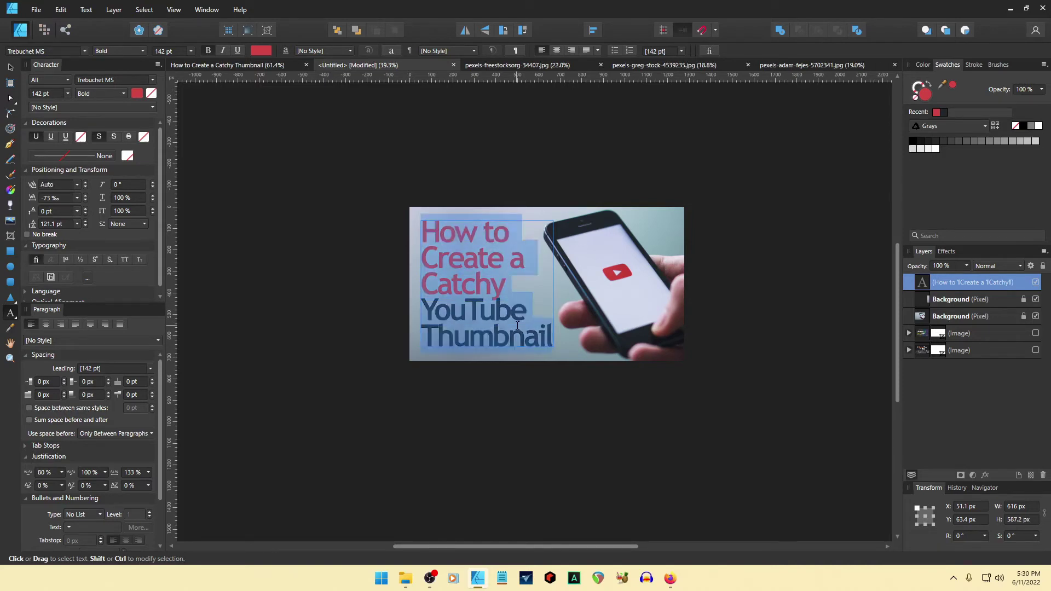
{"action": "key", "text": "Escape"}
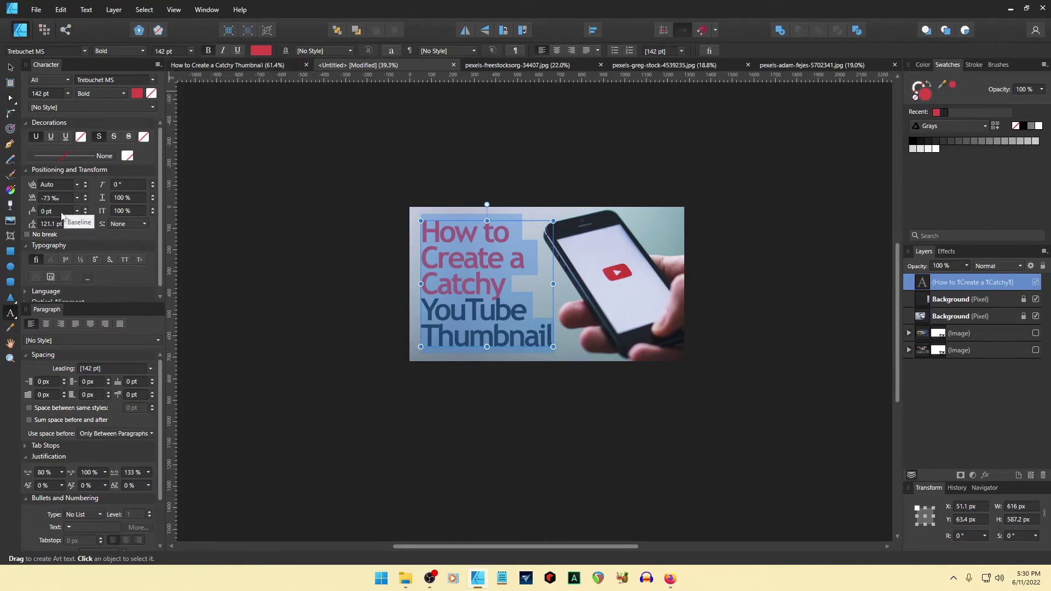
{"action": "left_click", "coordinate": [53, 93]}
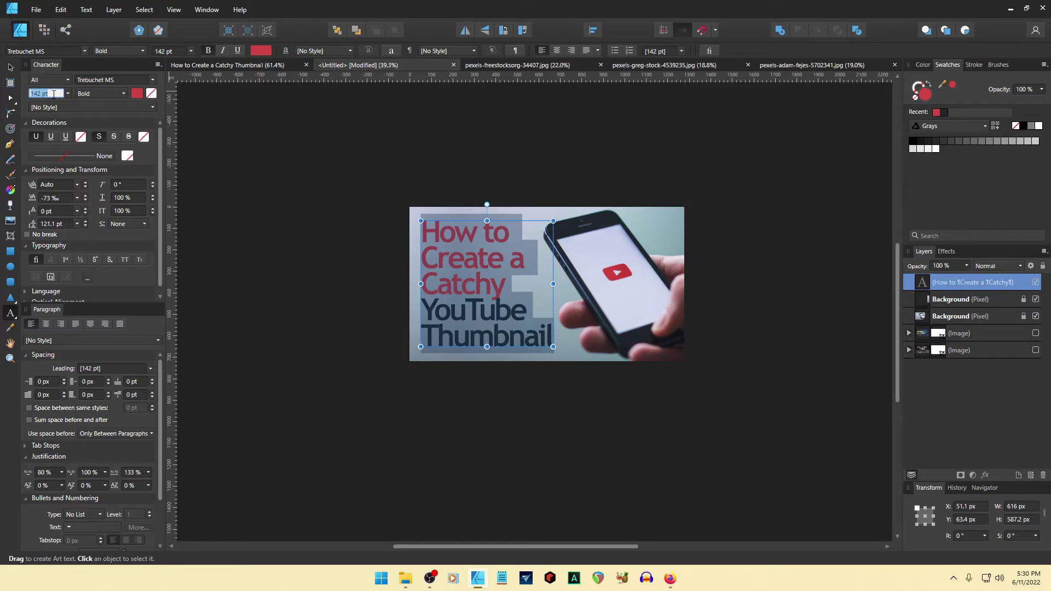
{"action": "type", "text": "96"}
{"action": "key", "text": "Return"}
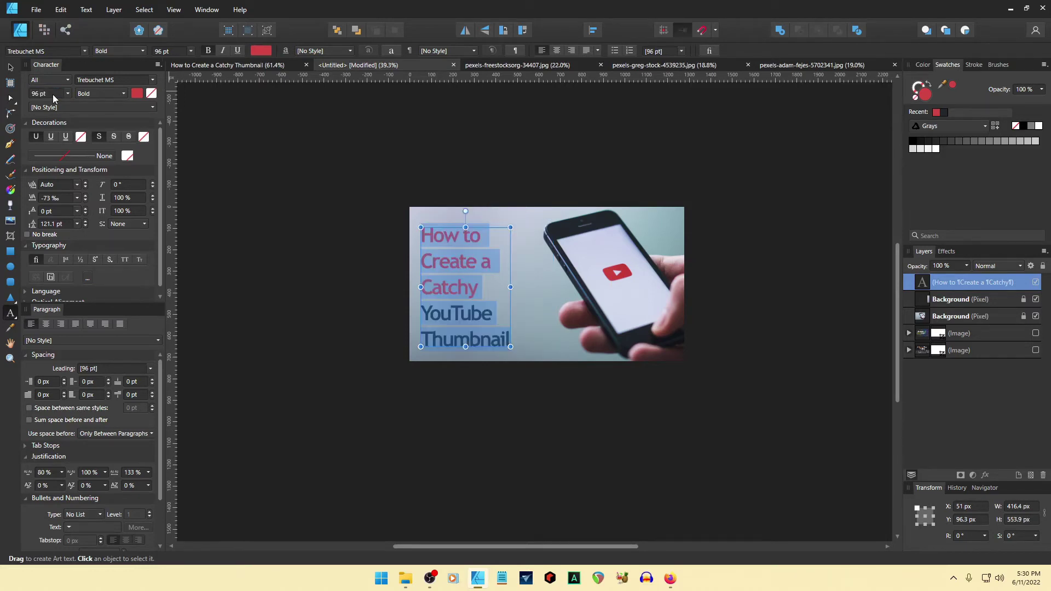
- Remove line breaks so the title reads "How to Create a", "Catchy YouTube" and "Thumbnail" on three lines
{"action": "left_click", "coordinate": [422, 263]}
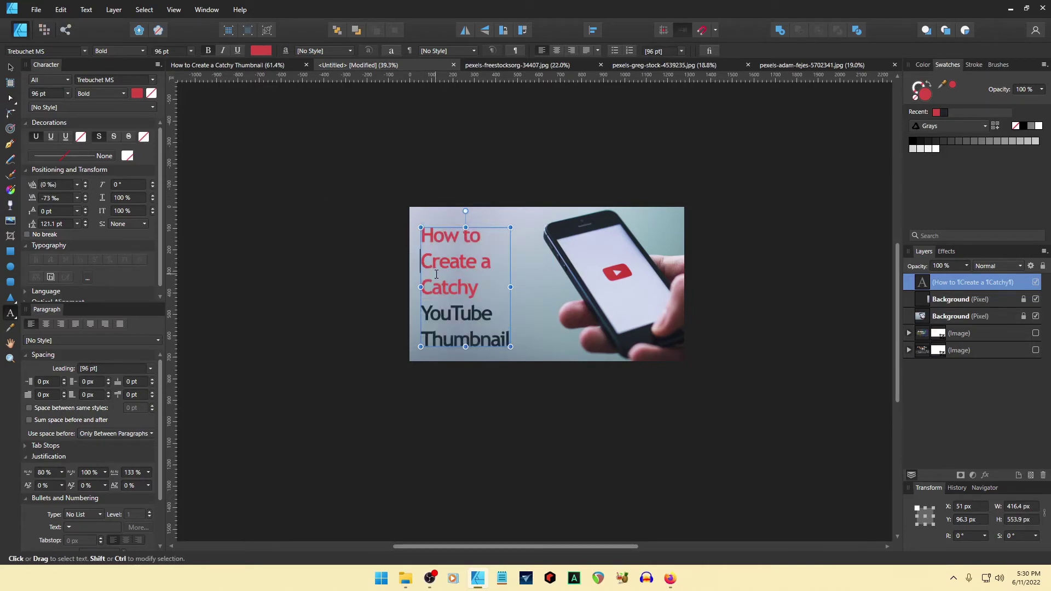
{"action": "key", "text": "BackSpace"}
{"action": "key", "text": "Down"}
{"action": "key", "text": "Delete"}
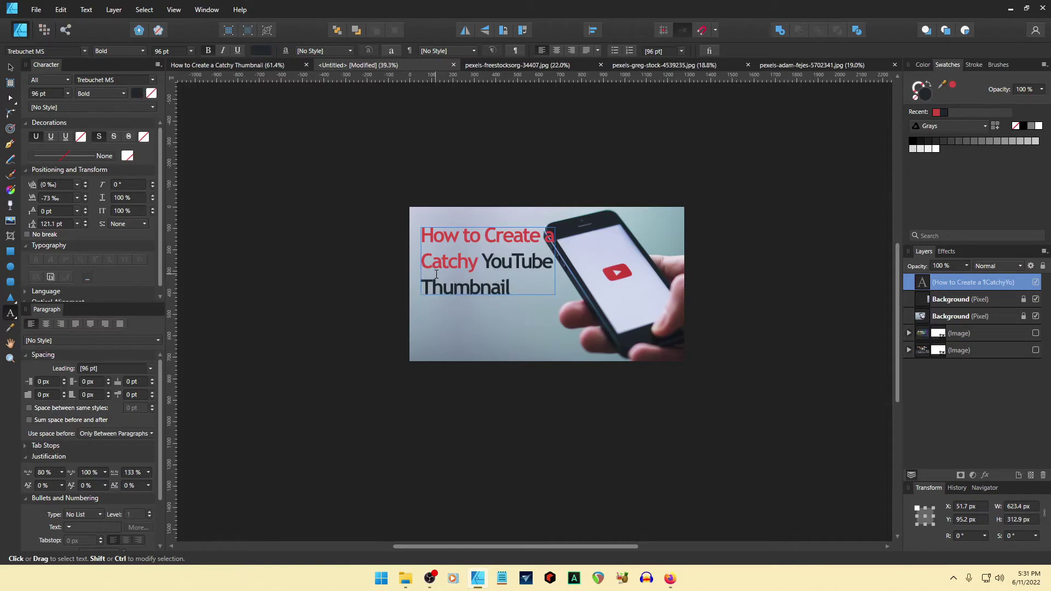
{"action": "key", "text": "Down"}
- Tighten the whole title's leading to 101.1 pt and move the text block to X 21.2 px, Y 169 px
{"action": "key", "text": "ctrl+a"}
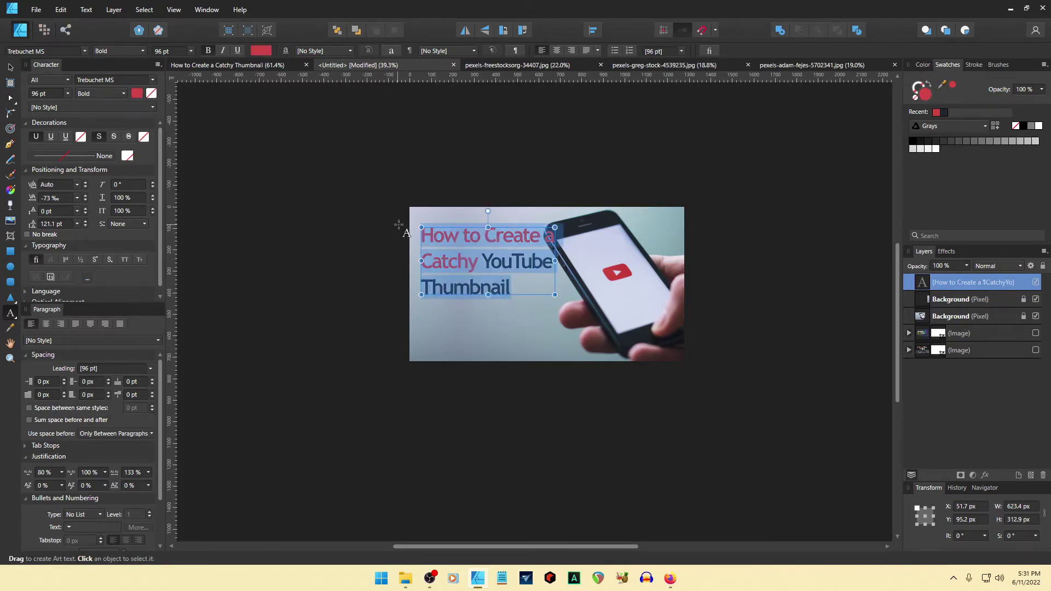
{"action": "left_click", "coordinate": [85, 226]}
{"action": "left_click", "coordinate": [85, 226]}
{"action": "left_click", "coordinate": [86, 226]}
{"action": "left_click", "coordinate": [85, 226]}
{"action": "left_click", "coordinate": [87, 225]}
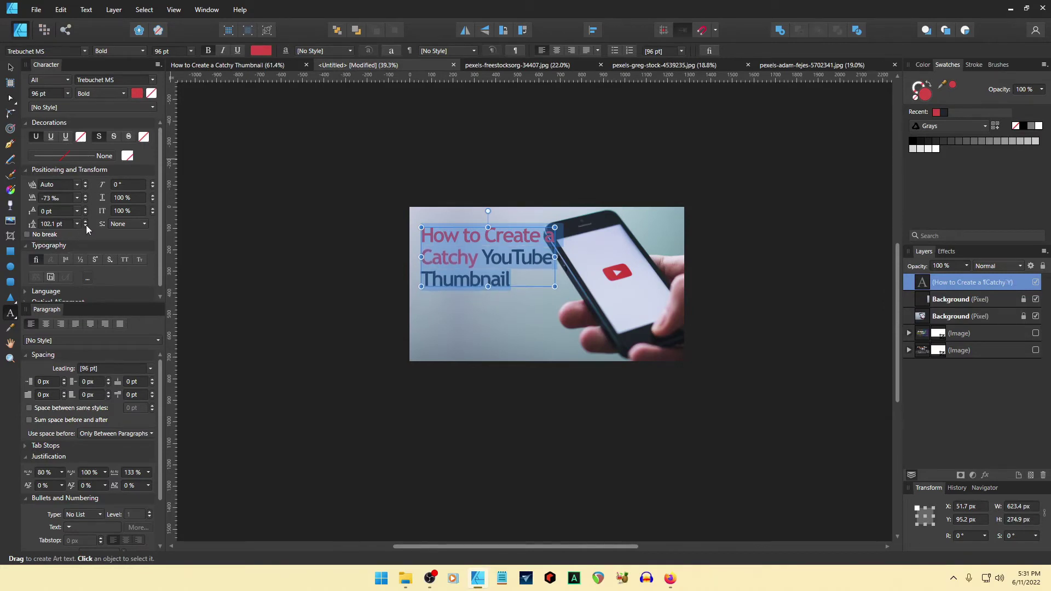
{"action": "left_click", "coordinate": [86, 225]}
{"action": "key", "text": "Escape"}
{"action": "left_click", "coordinate": [255, 272]}
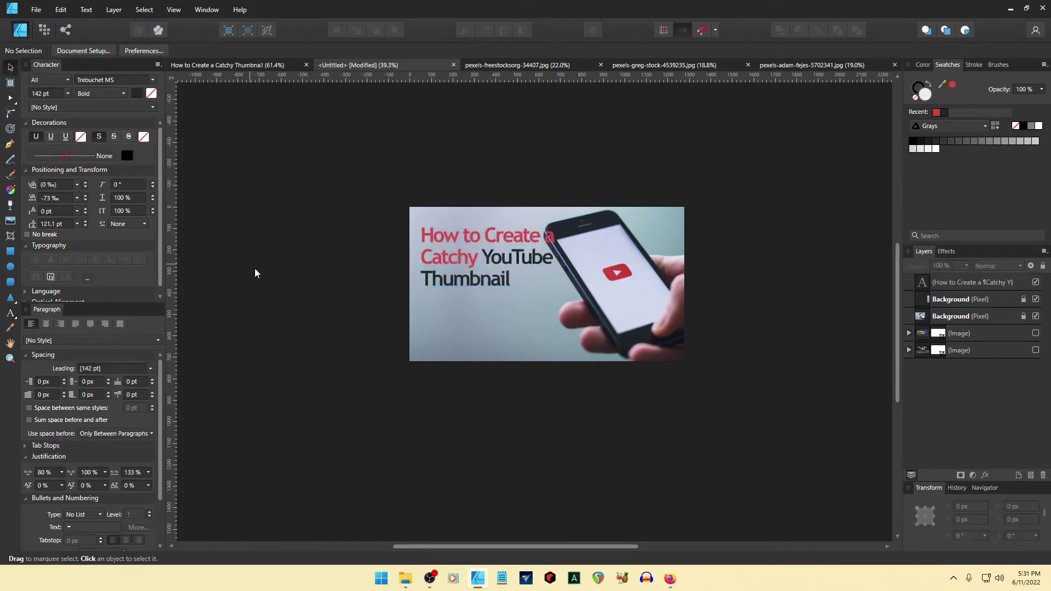
{"action": "left_click_drag", "start_coordinate": [471, 279], "coordinate": [465, 297]}
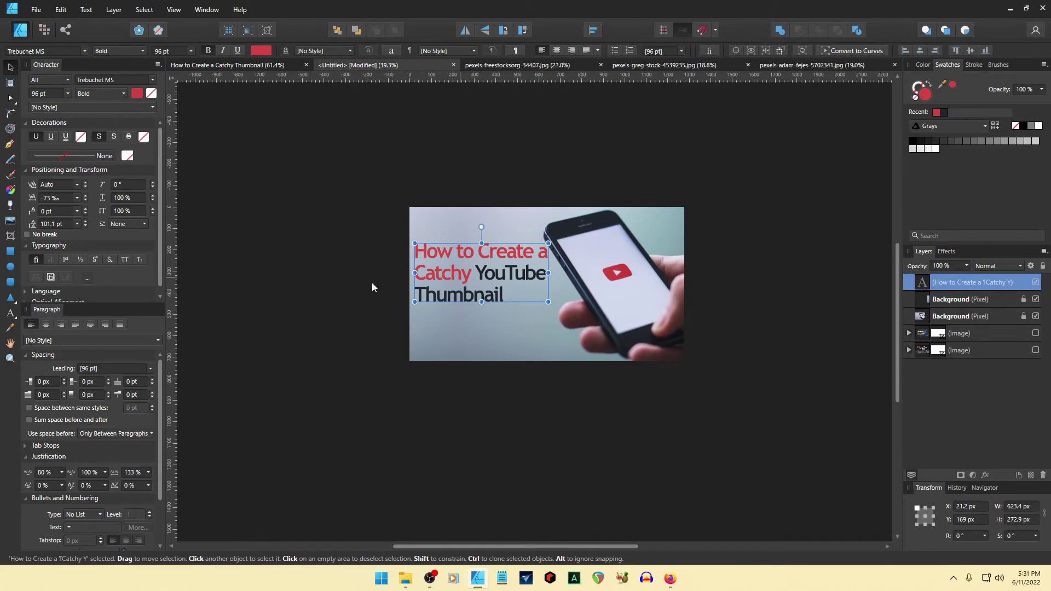
- Delete the words "Catchy" and "YouTube" from the title, keeping "How to Create a" and "Thumbnail" on two lines
{"action": "double_click", "coordinate": [465, 277]}
{"action": "key", "text": "Up"}
{"action": "key", "text": "Right"}
{"action": "key", "text": "Right"}
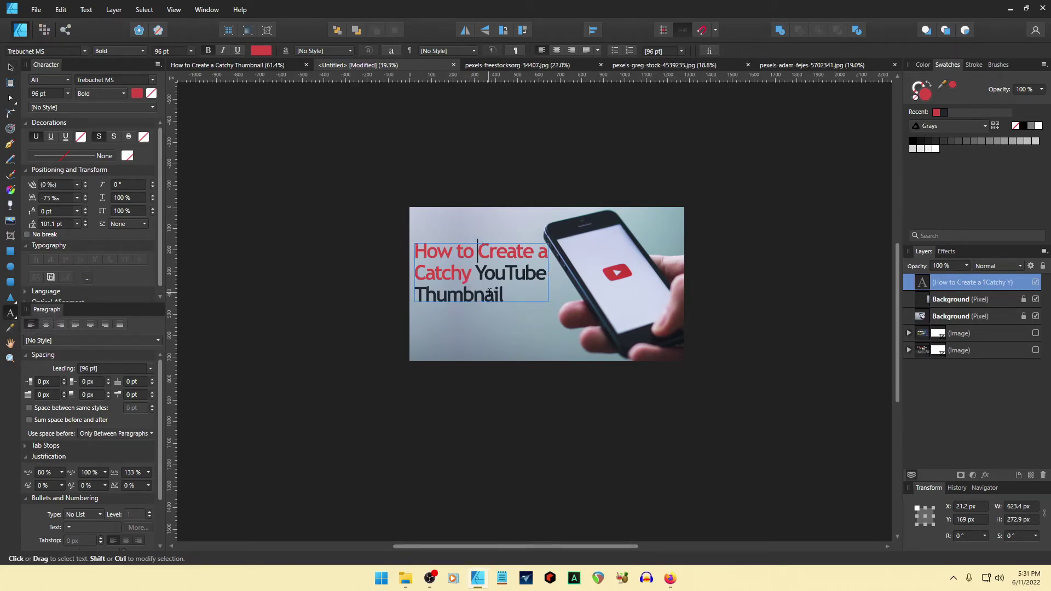
{"action": "key", "text": "Right"}
{"action": "key", "text": "Right"}
{"action": "key", "text": "Right"}
{"action": "key", "text": "Right"}
{"action": "key", "text": "Right"}
{"action": "key", "text": "Right"}
{"action": "key", "text": "Right"}
{"action": "key", "text": "Right"}
{"action": "key", "text": "Right"}
{"action": "key", "text": "Right"}
{"action": "key", "text": "Right"}
{"action": "key", "text": "Right"}
{"action": "key", "text": "Right"}
{"action": "key", "text": "Right"}
{"action": "key", "text": "Right"}
{"action": "key", "text": "Right"}
{"action": "key", "text": "shift+Left"}
{"action": "key", "text": "shift+Left"}
{"action": "key", "text": "shift+Left"}
{"action": "key", "text": "shift+Left"}
{"action": "key", "text": "shift+Left"}
{"action": "key", "text": "shift+Left"}
{"action": "key", "text": "shift+Left"}
{"action": "key", "text": "shift+Left"}
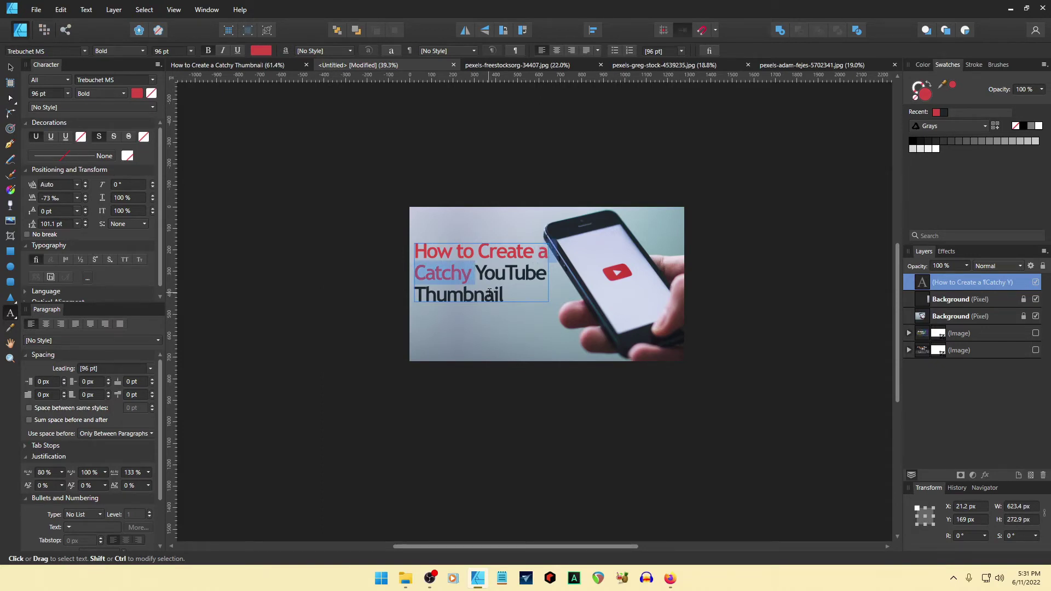
{"action": "key", "text": "BackSpace"}
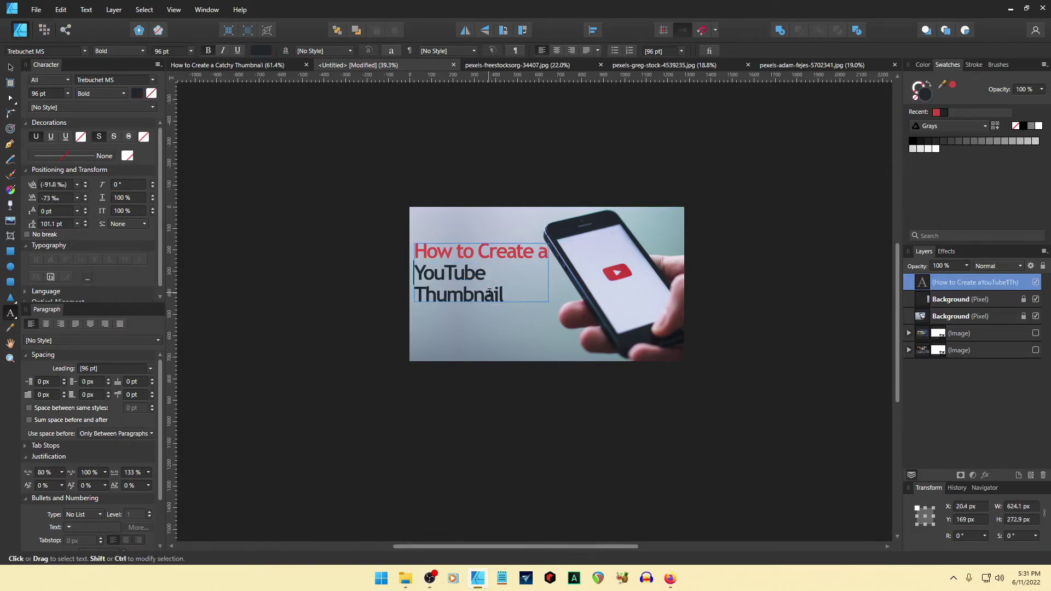
{"action": "key", "text": "shift+Up"}
{"action": "key", "text": "BackSpace"}
{"action": "key", "text": "Escape"}
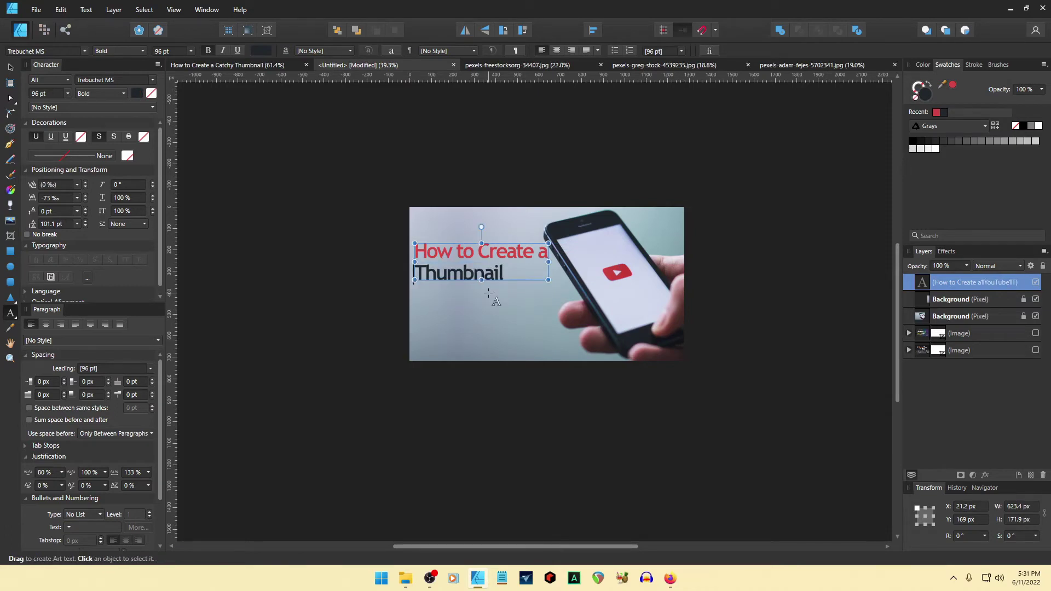
- Recolour the whole title with the recent dark grey and move it to X 36.4 px, Y 240.3 px
{"action": "key", "text": "ctrl+a"}
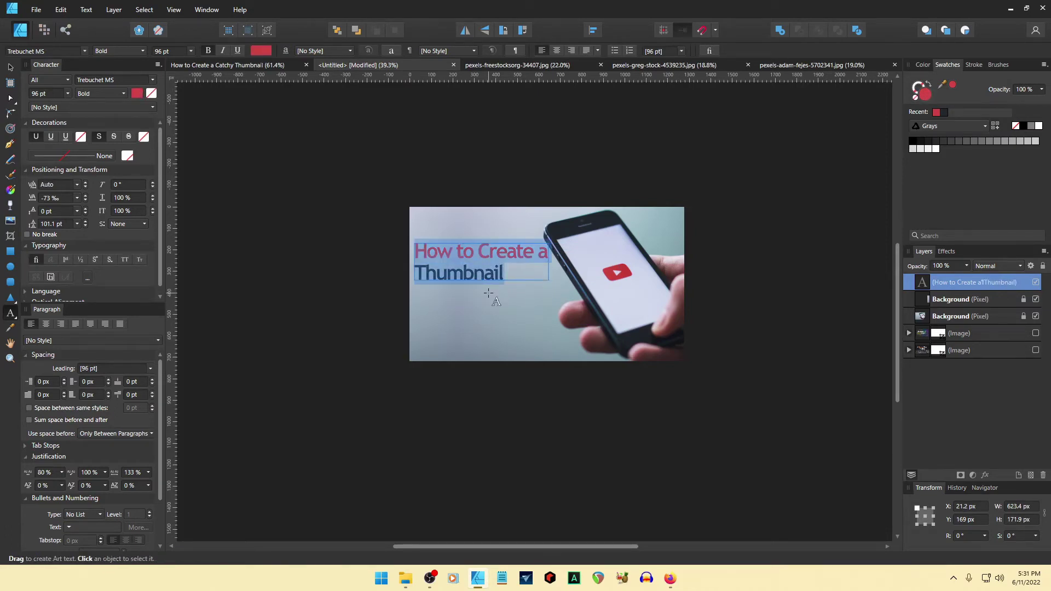
{"action": "left_click", "coordinate": [943, 112]}
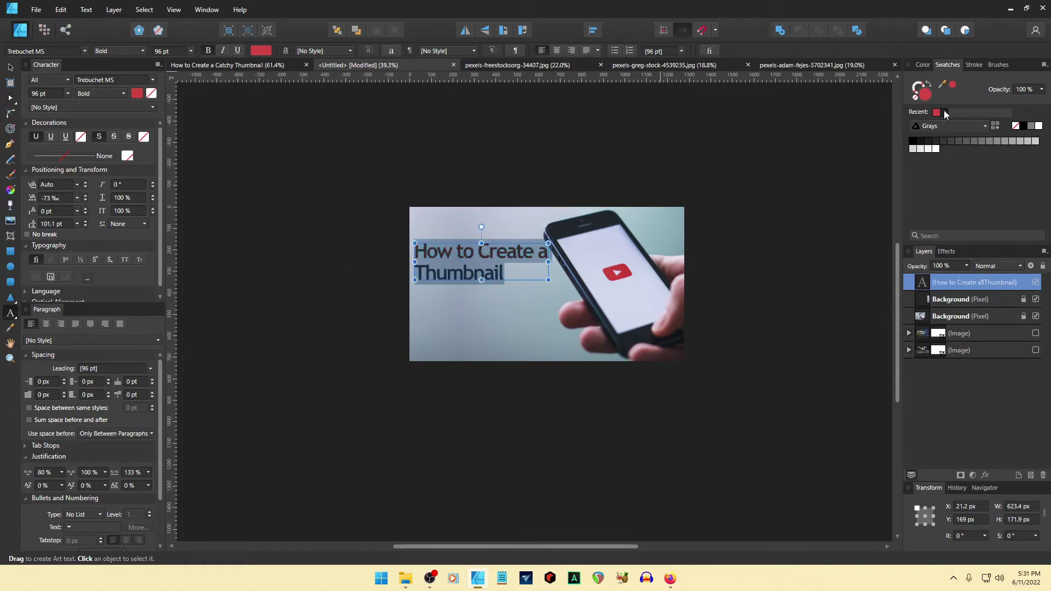
{"action": "left_click", "coordinate": [10, 68]}
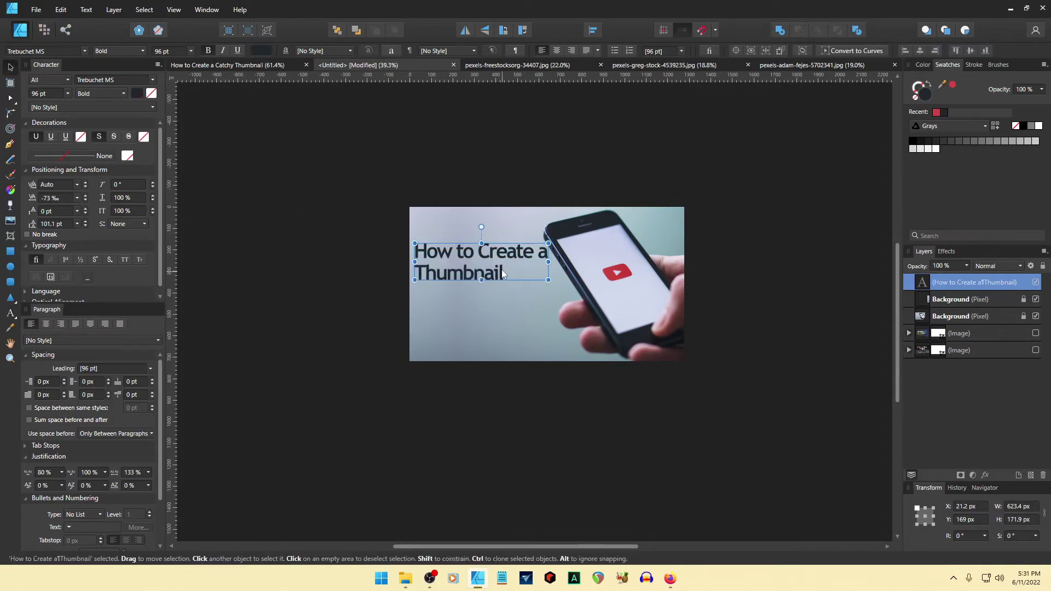
{"action": "left_click_drag", "start_coordinate": [484, 276], "coordinate": [488, 291]}
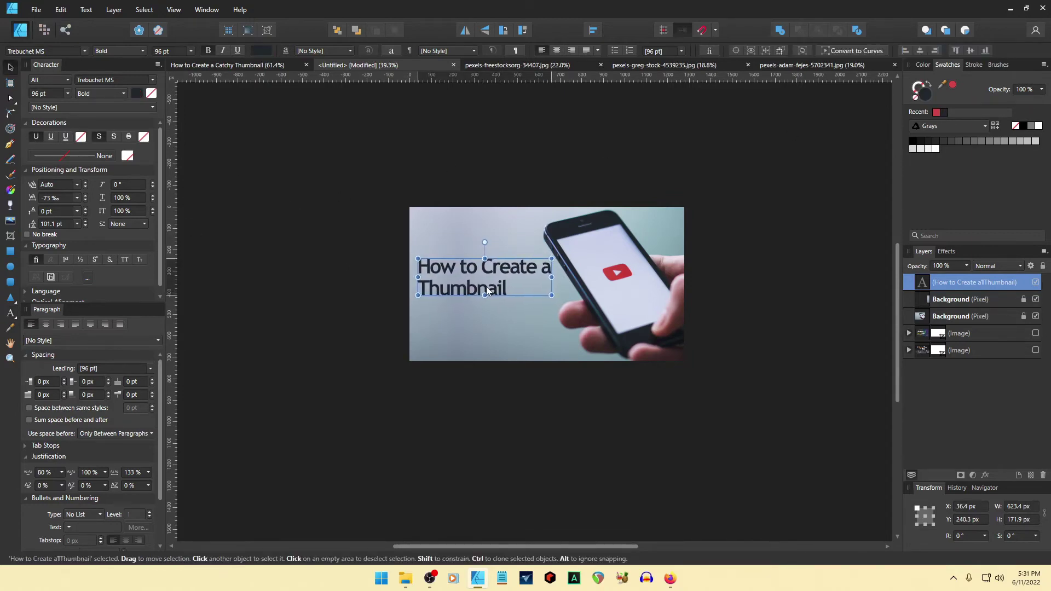
- Add the word "that" after "Thumbnail" on the title's second line
{"action": "left_click", "coordinate": [11, 313]}
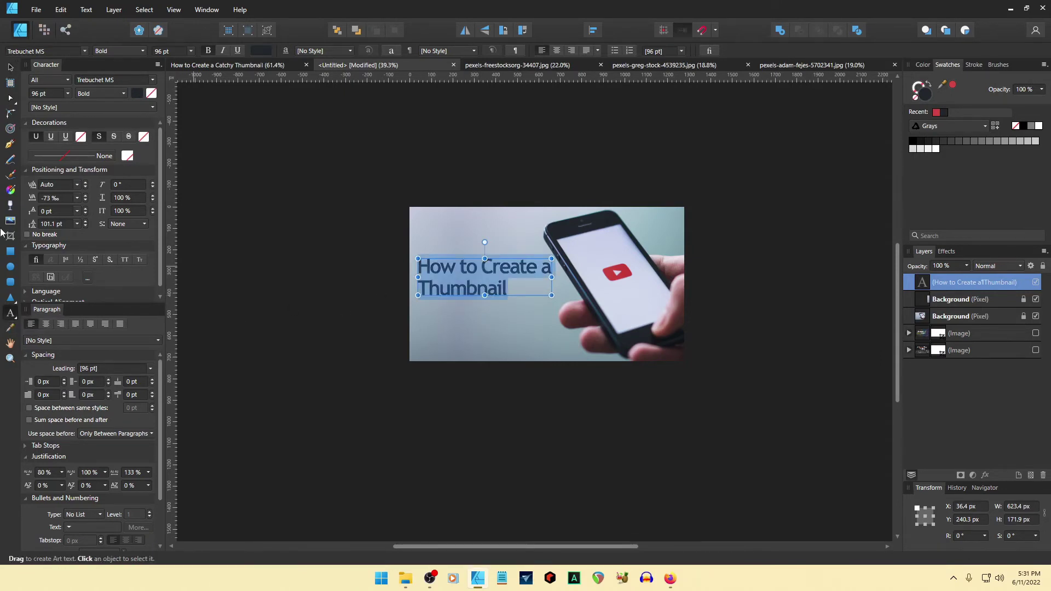
{"action": "left_click", "coordinate": [476, 289]}
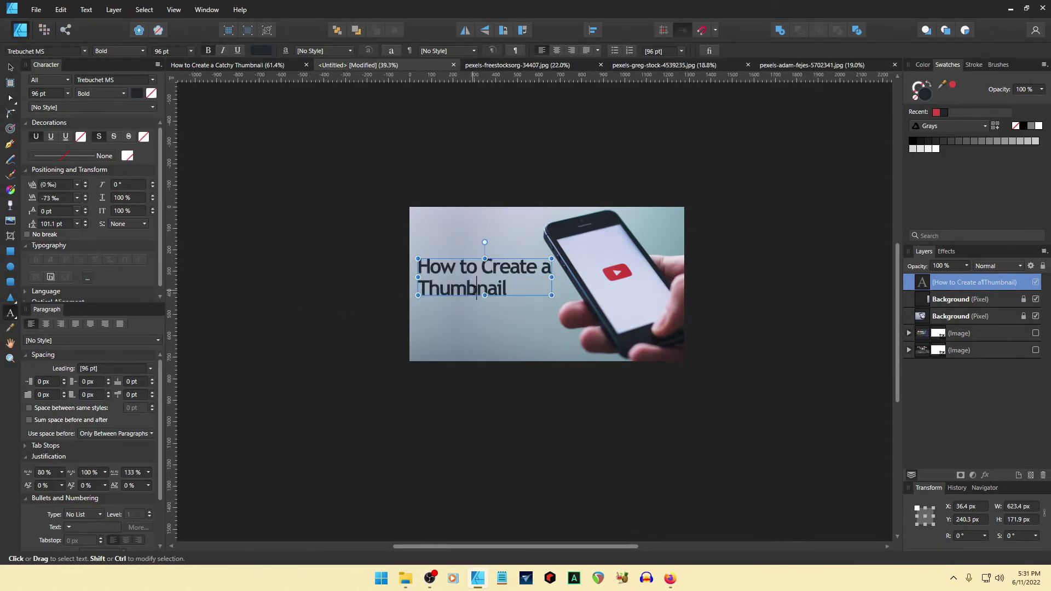
{"action": "key", "text": "End"}
{"action": "type", "text": "that"}
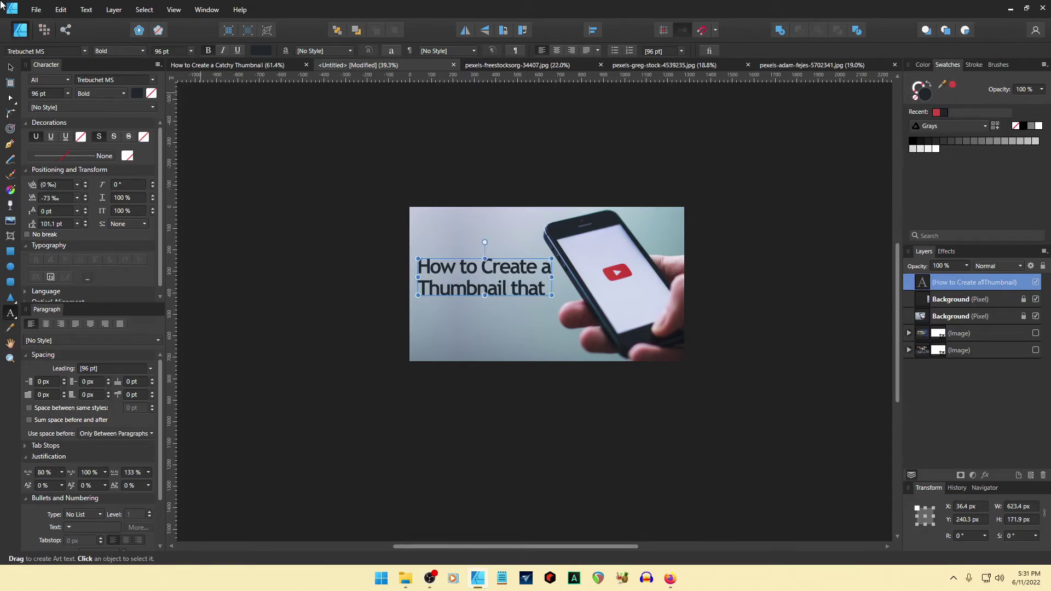
{"action": "left_click", "coordinate": [12, 68]}
{"action": "left_click", "coordinate": [282, 310]}
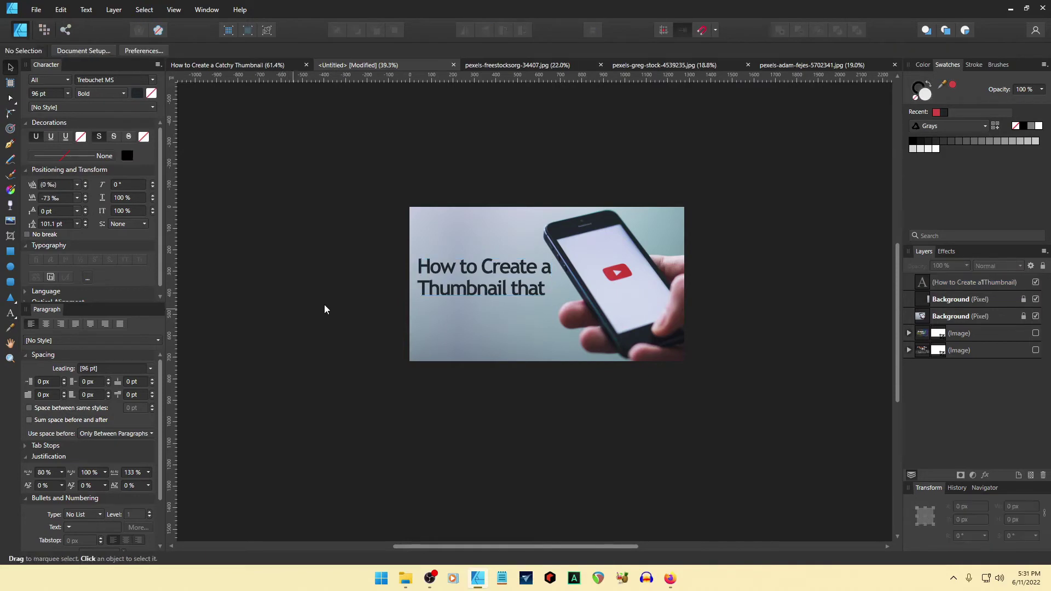
- Duplicate the title text and move the copy straight down to Y 490.3 px
{"action": "left_click", "coordinate": [470, 294]}
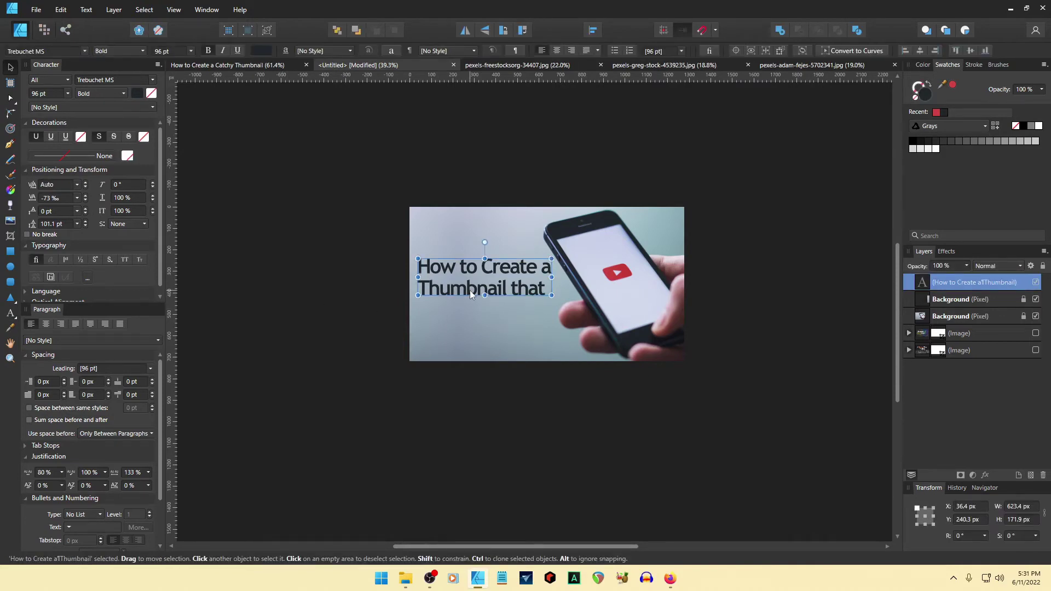
{"action": "key", "text": "ctrl+j"}
{"action": "key", "text": "shift+Down"}
{"action": "key", "text": "shift+Down"}
{"action": "key", "text": "shift+Down"}
{"action": "key", "text": "shift+Down"}
{"action": "key", "text": "shift+Down"}
{"action": "key", "text": "shift+Down"}
{"action": "key", "text": "shift+Down"}
{"action": "key", "text": "shift+Down"}
{"action": "key", "text": "shift+Down"}
{"action": "key", "text": "shift+Down"}
{"action": "key", "text": "shift+Down"}
{"action": "key", "text": "shift+Down"}
{"action": "key", "text": "shift+Down"}
{"action": "key", "text": "shift+Down"}
{"action": "key", "text": "shift+Down"}
{"action": "key", "text": "shift+Down"}
{"action": "key", "text": "shift+Down"}
{"action": "key", "text": "shift+Down"}
{"action": "key", "text": "shift+Down"}
{"action": "key", "text": "shift+Down"}
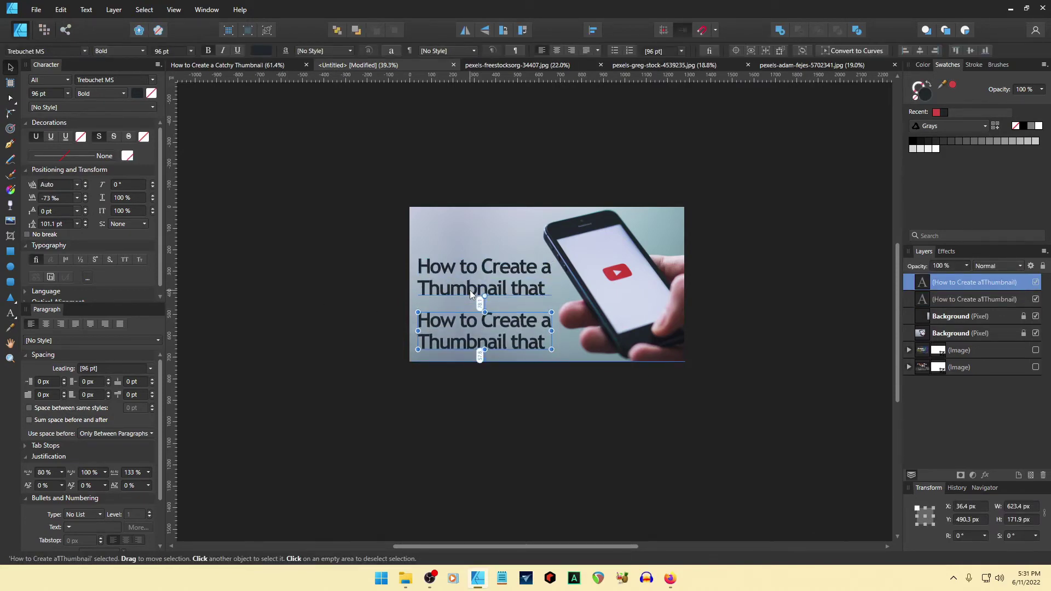
- Replace all text in the lower title copy with "STANDS OUT"
{"action": "triple_click", "coordinate": [514, 342]}
{"action": "left_click", "coordinate": [546, 342]}
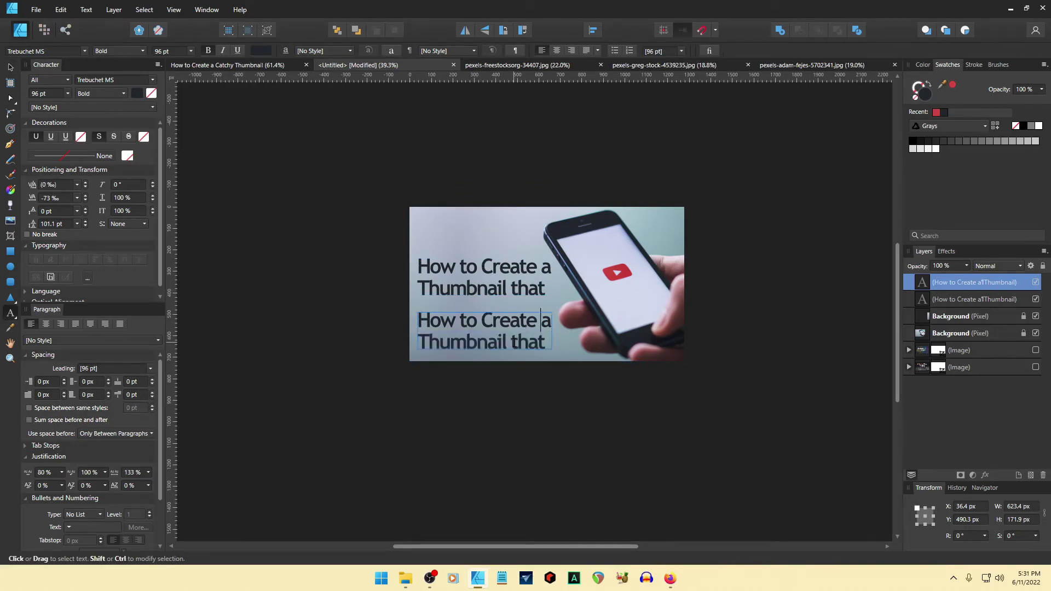
{"action": "key", "text": "ctrl+a"}
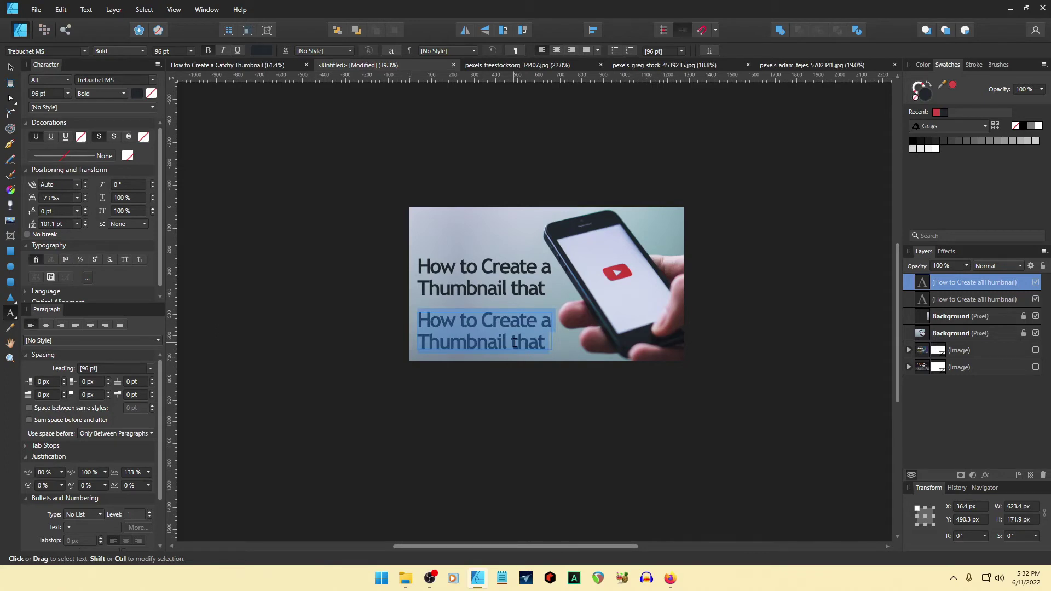
{"action": "type", "text": "STANDS"}
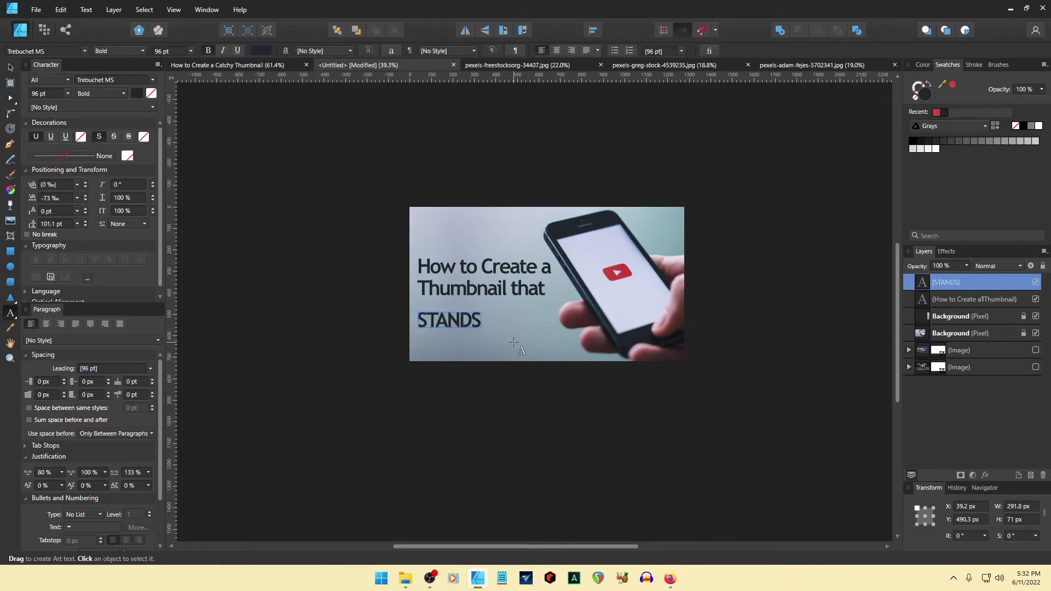
{"action": "type", "text": " OUT"}
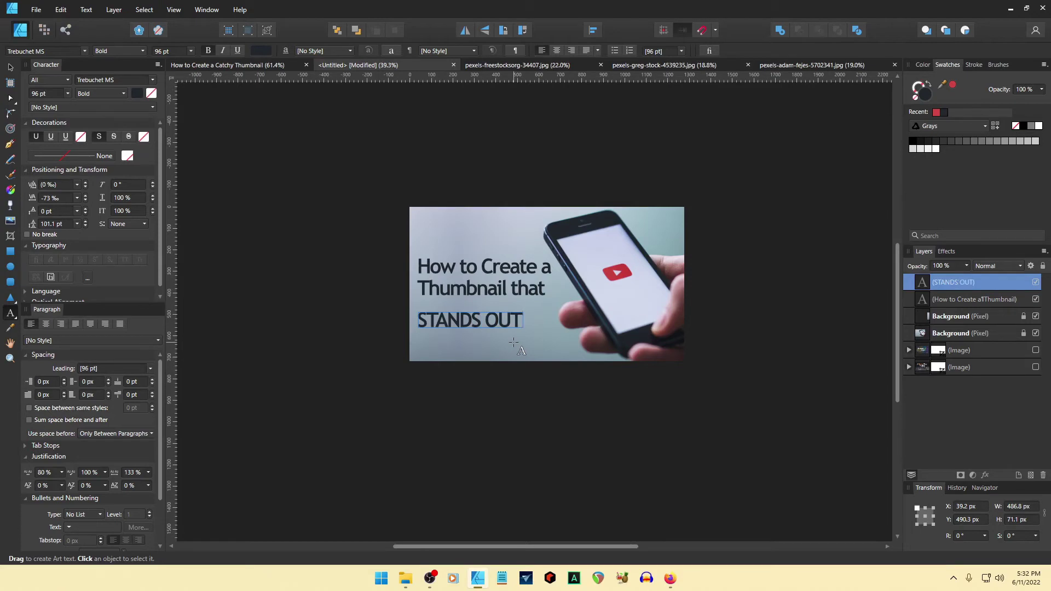
- Recolour the whole "STANDS OUT" text with the recently used red
{"action": "key", "text": "ctrl+a"}
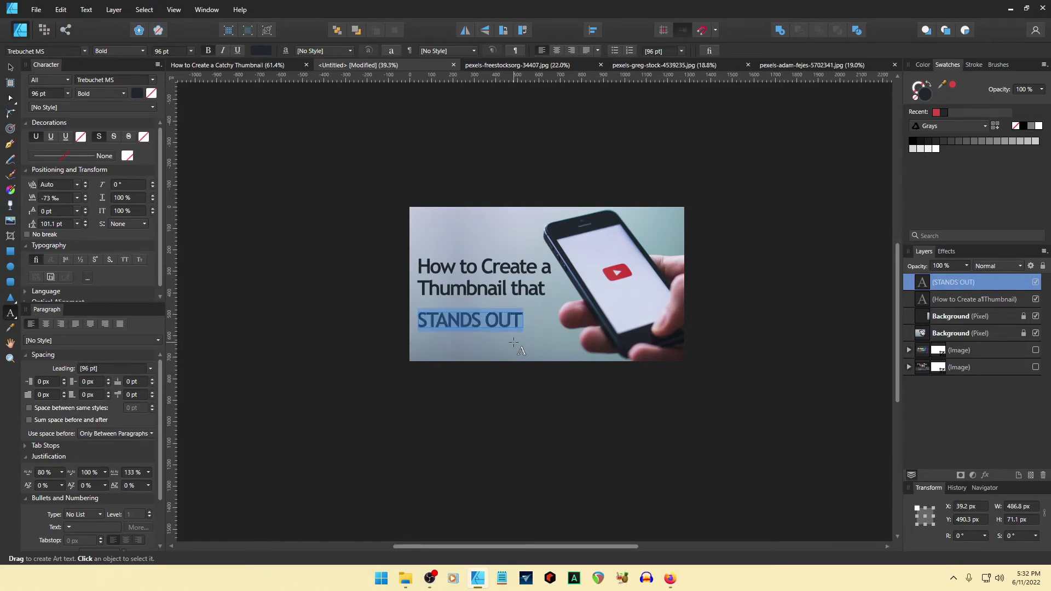
{"action": "left_click", "coordinate": [937, 112]}
{"action": "left_click", "coordinate": [10, 67]}
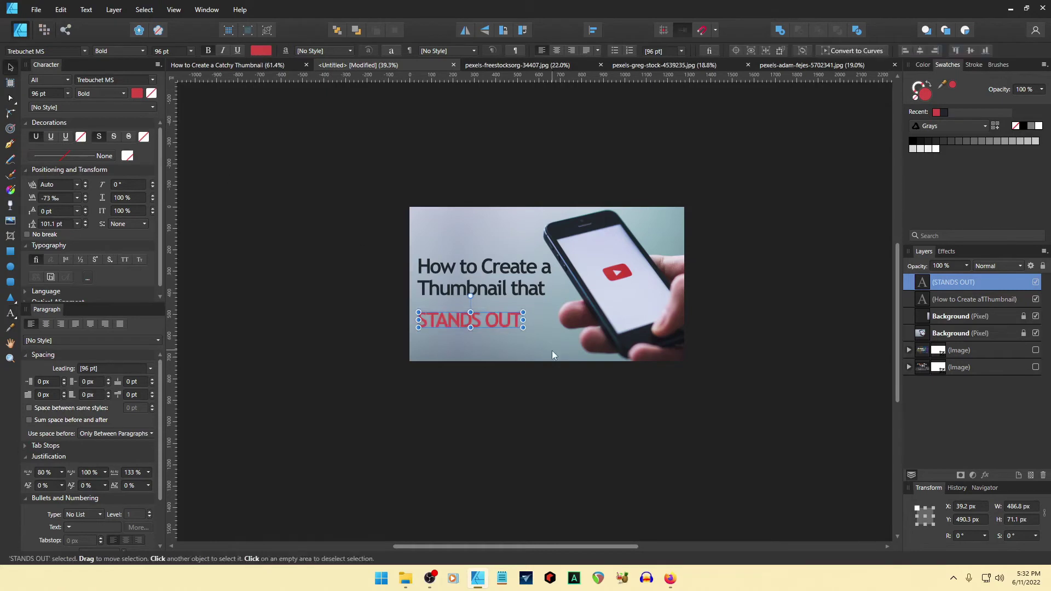
- Enlarge "STANDS OUT" to about 699 px wide and the dark title to about 755 px, closing the gap with the red line at Y 459.3 px
{"action": "left_click_drag", "start_coordinate": [524, 329], "coordinate": [569, 332]}
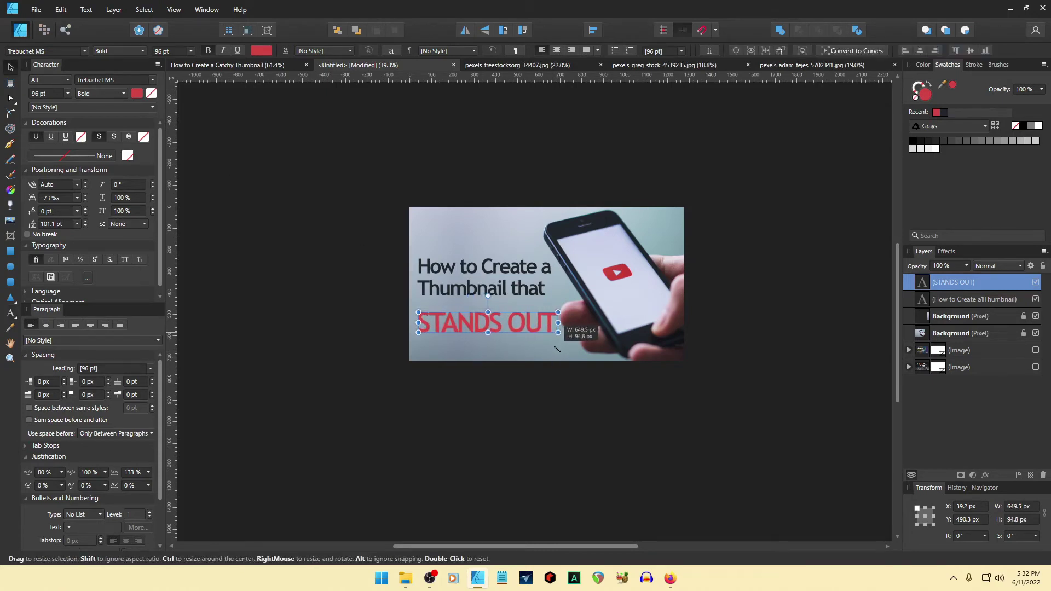
{"action": "key", "text": "ctrl+a"}
{"action": "key", "text": "shift+Up"}
{"action": "key", "text": "shift+Up"}
{"action": "key", "text": "shift+Up"}
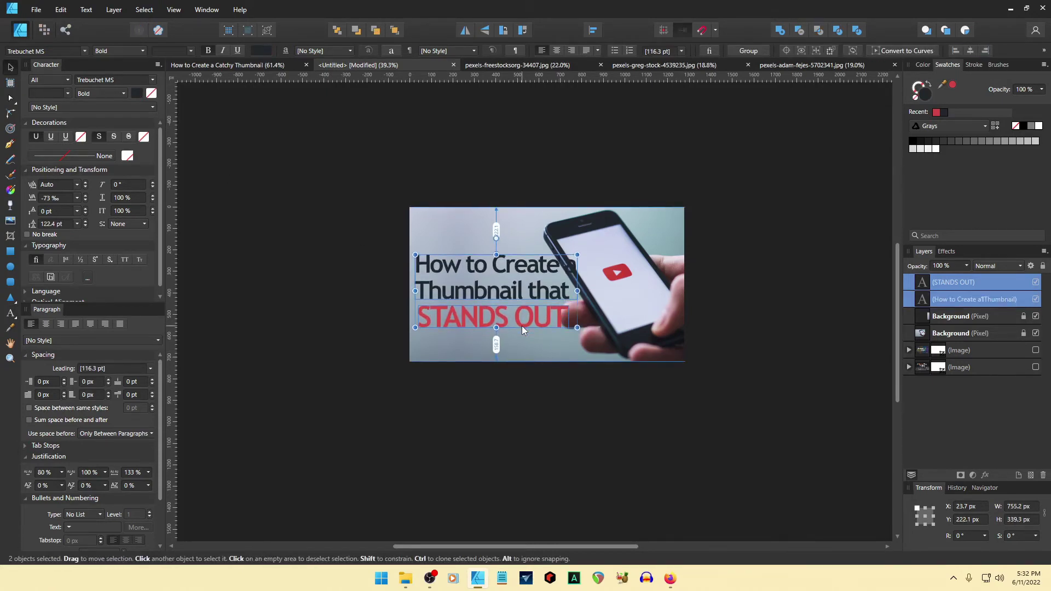
- Unlock both Background photo layers and move them together right and slightly up to X -1169.4 px, Y -180.1 px
{"action": "left_click", "coordinate": [953, 335]}
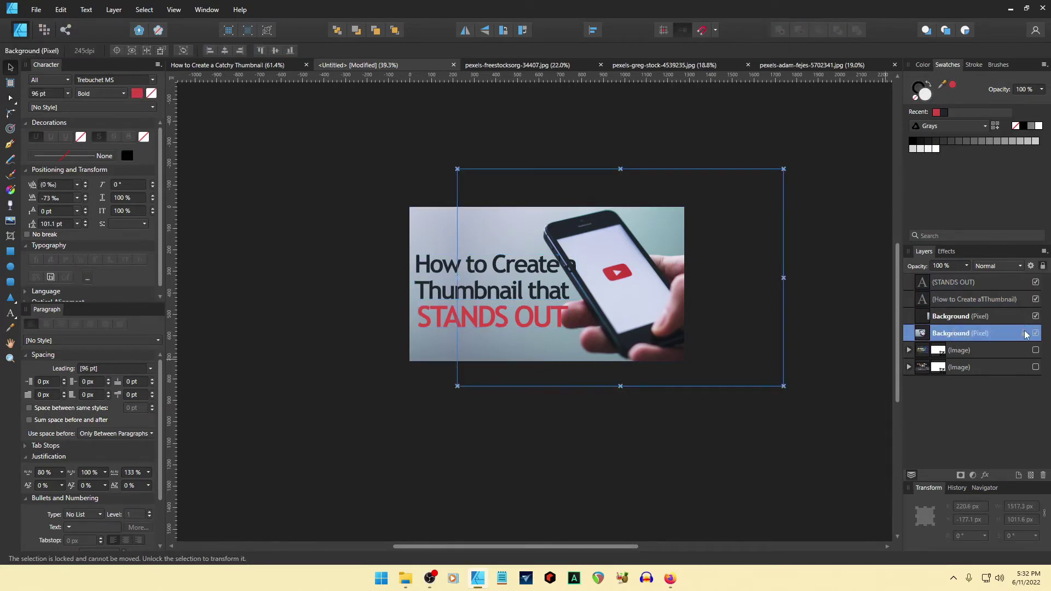
{"action": "left_click", "coordinate": [1024, 334]}
{"action": "left_click", "coordinate": [970, 316], "text": "shift"}
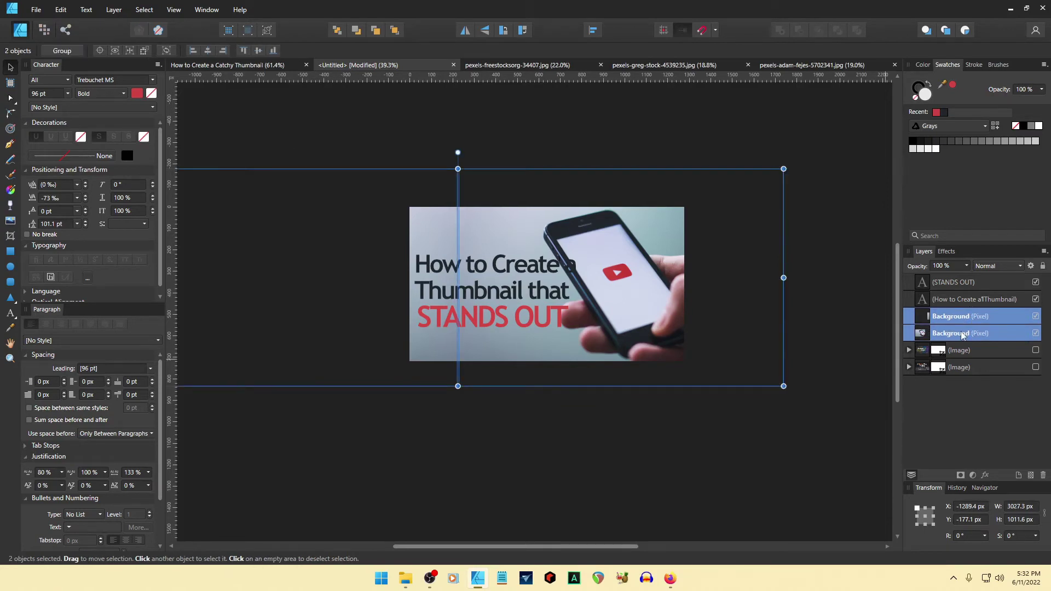
{"action": "key", "text": "shift+Right"}
{"action": "key", "text": "shift+Right"}
{"action": "key", "text": "shift+Right"}
{"action": "key", "text": "shift+Right"}
{"action": "key", "text": "shift+Right"}
{"action": "key", "text": "shift+Right"}
{"action": "key", "text": "shift+Right"}
{"action": "key", "text": "shift+Right"}
{"action": "key", "text": "shift+Right"}
{"action": "key", "text": "shift+Right"}
{"action": "key", "text": "shift+Right"}
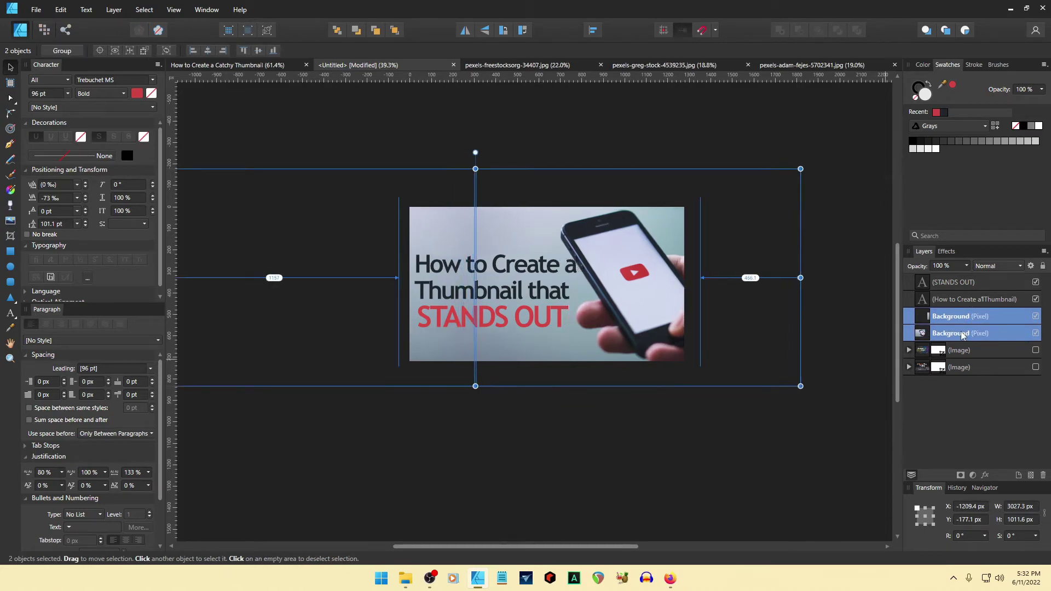
{"action": "key", "text": "shift+Right"}
{"action": "key", "text": "shift+Up"}
{"action": "key", "text": "shift+Up"}
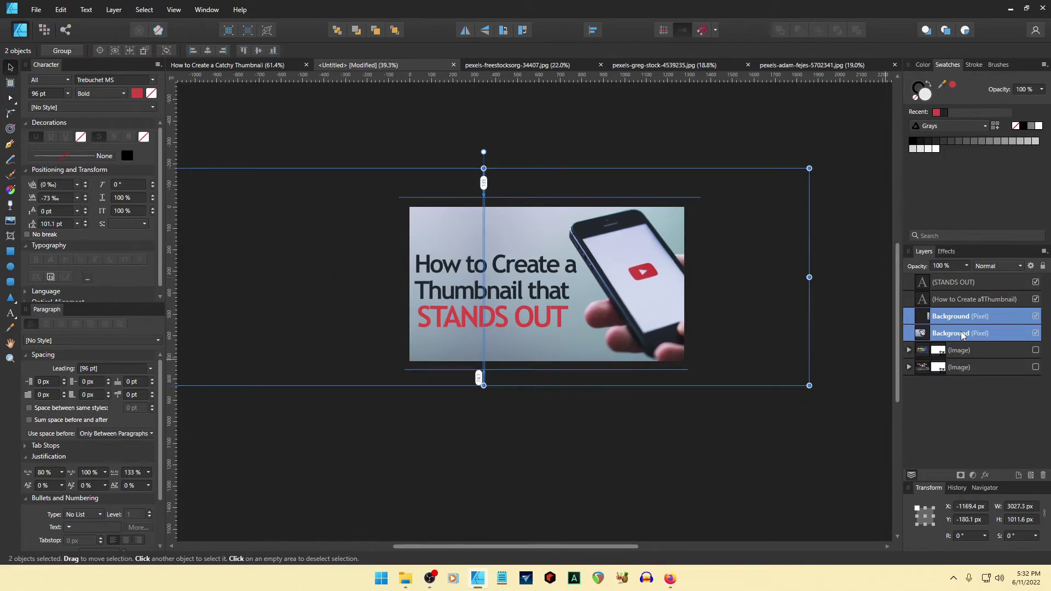
- Raise both Background photo layers together to Y -220.1 px
{"action": "key", "text": "Up"}
{"action": "key", "text": "Up"}
{"action": "key", "text": "Up"}
{"action": "key", "text": "Up"}
{"action": "key", "text": "Up"}
{"action": "key", "text": "Up"}
{"action": "key", "text": "Up"}
{"action": "key", "text": "Up"}
{"action": "key", "text": "Up"}
{"action": "key", "text": "Up"}
{"action": "key", "text": "Up"}
{"action": "key", "text": "Up"}
{"action": "key", "text": "Up"}
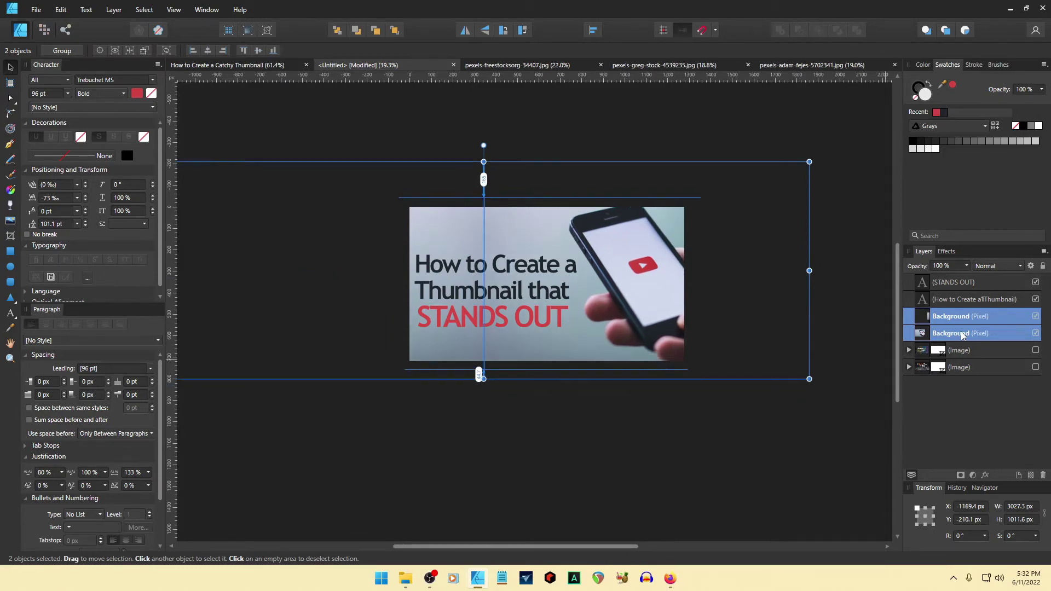
{"action": "key", "text": "Up"}
{"action": "key", "text": "Up"}
{"action": "key", "text": "Up"}
{"action": "key", "text": "Up"}
{"action": "key", "text": "Up"}
{"action": "key", "text": "Up"}
{"action": "key", "text": "Up"}
{"action": "key", "text": "Up"}
{"action": "key", "text": "Up"}
{"action": "key", "text": "Up"}
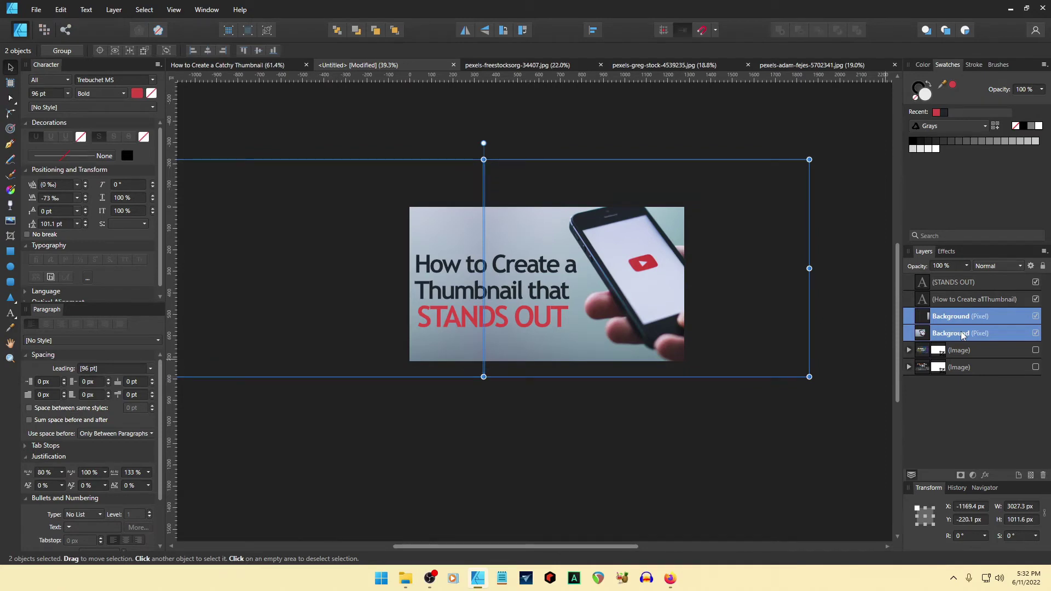
- Try both Background photo layers lower at Y -190.1 px, and return them to Y -220.1 px
{"action": "key", "text": "Down"}
{"action": "key", "text": "Down"}
{"action": "key", "text": "Down"}
{"action": "key", "text": "Down"}
{"action": "key", "text": "Down"}
{"action": "key", "text": "Down"}
{"action": "key", "text": "Down"}
{"action": "key", "text": "Down"}
{"action": "key", "text": "Down"}
{"action": "key", "text": "Down"}
{"action": "key", "text": "Down"}
{"action": "key", "text": "Down"}
{"action": "key", "text": "Down"}
{"action": "key", "text": "Down"}
{"action": "key", "text": "Down"}
{"action": "key", "text": "Down"}
{"action": "key", "text": "Down"}
{"action": "key", "text": "Down"}
{"action": "key", "text": "Down"}
{"action": "key", "text": "Down"}
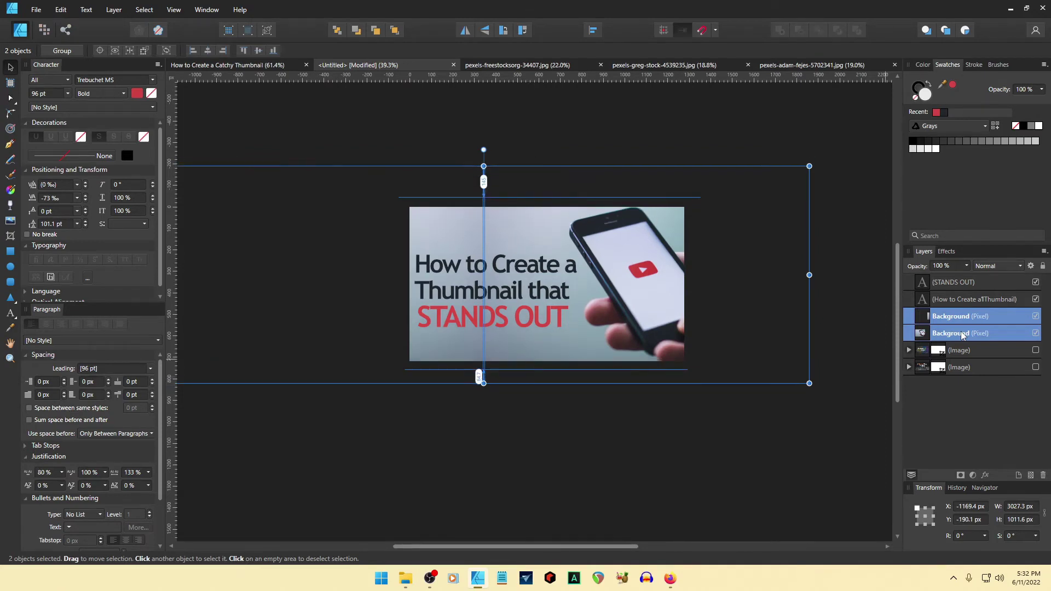
{"action": "key", "text": "Up"}
{"action": "key", "text": "Up"}
{"action": "key", "text": "Up"}
{"action": "key", "text": "Up"}
{"action": "key", "text": "Up"}
{"action": "key", "text": "Up"}
{"action": "key", "text": "Up"}
{"action": "key", "text": "Up"}
{"action": "key", "text": "Up"}
{"action": "key", "text": "Up"}
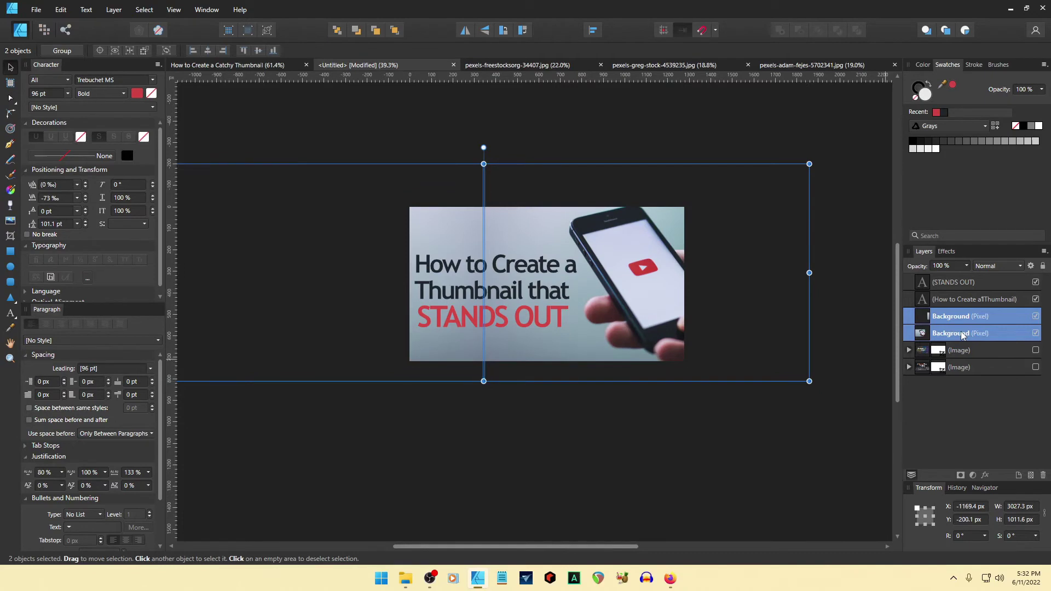
{"action": "key", "text": "Up"}
{"action": "key", "text": "Up"}
{"action": "key", "text": "Up"}
{"action": "key", "text": "Up"}
{"action": "key", "text": "Up"}
{"action": "key", "text": "Up"}
{"action": "key", "text": "Up"}
{"action": "key", "text": "Up"}
{"action": "key", "text": "Up"}
{"action": "key", "text": "Up"}
{"action": "key", "text": "Up"}
{"action": "key", "text": "Up"}
{"action": "key", "text": "Up"}
{"action": "key", "text": "Up"}
{"action": "key", "text": "Up"}
{"action": "key", "text": "Up"}
{"action": "key", "text": "Up"}
{"action": "key", "text": "Up"}
{"action": "key", "text": "Up"}
{"action": "key", "text": "Up"}
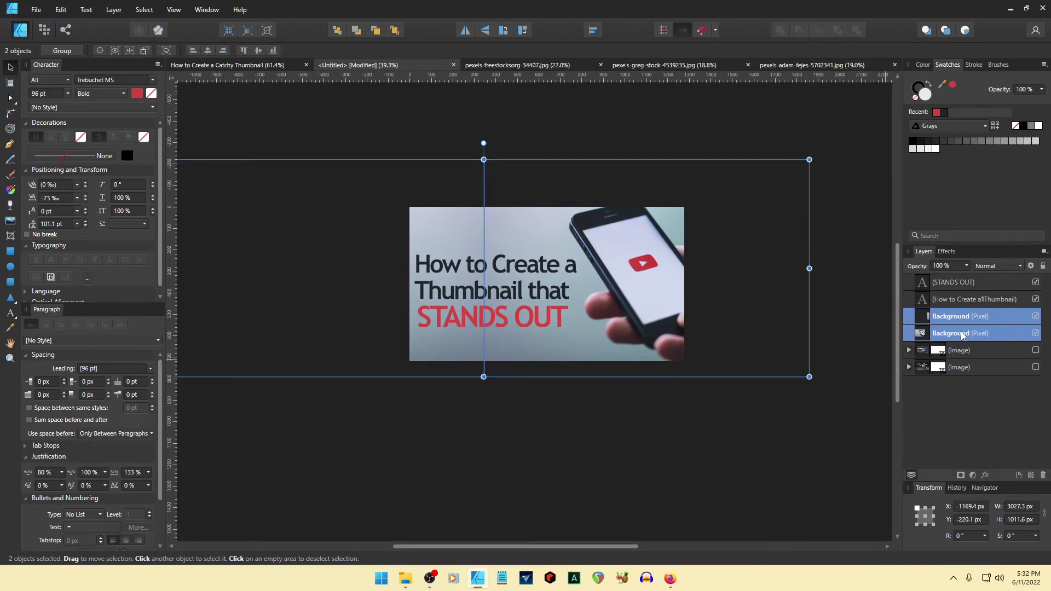
- Nudge both Background photo layers right to X -1159.4 px and deselect them
{"action": "key", "text": "Right"}
{"action": "key", "text": "Right"}
{"action": "key", "text": "Right"}
{"action": "key", "text": "Right"}
{"action": "key", "text": "Right"}
{"action": "key", "text": "Right"}
{"action": "key", "text": "Right"}
{"action": "key", "text": "Right"}
{"action": "key", "text": "Right"}
{"action": "key", "text": "Right"}
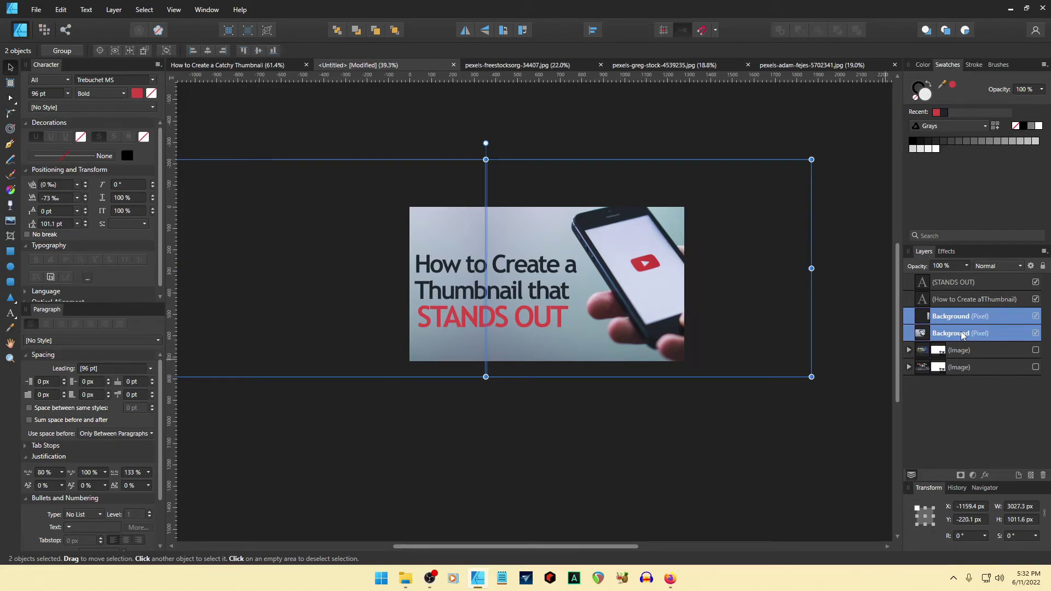
{"action": "left_click", "coordinate": [717, 454]}
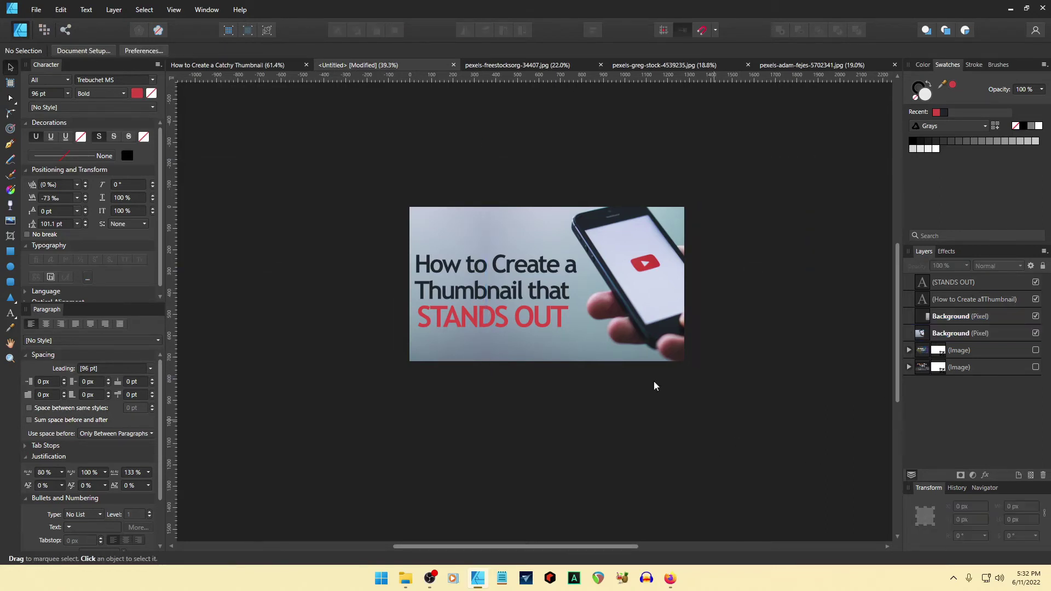
- Enlarge the dark title to about 801 px wide and the "STANDS OUT" text to about 762 px wide
{"action": "left_click", "coordinate": [540, 321]}
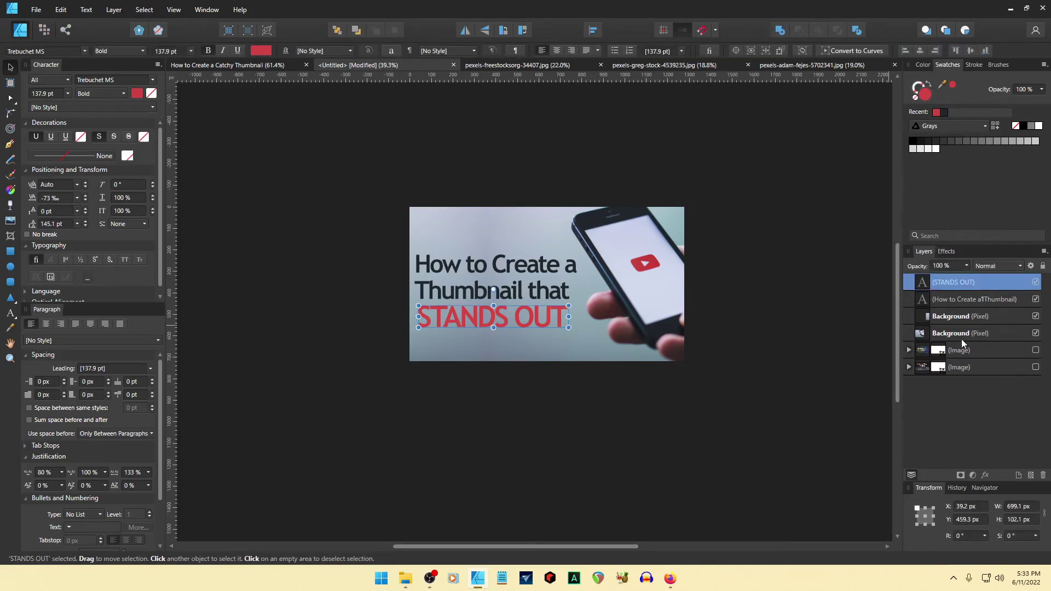
{"action": "left_click", "coordinate": [947, 251]}
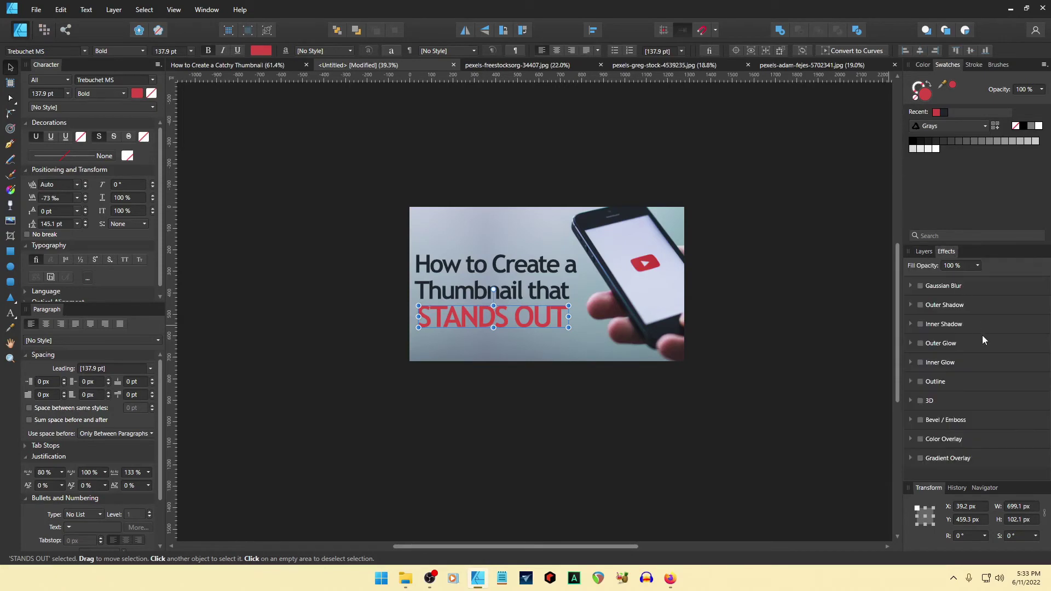
{"action": "left_click", "coordinate": [481, 295]}
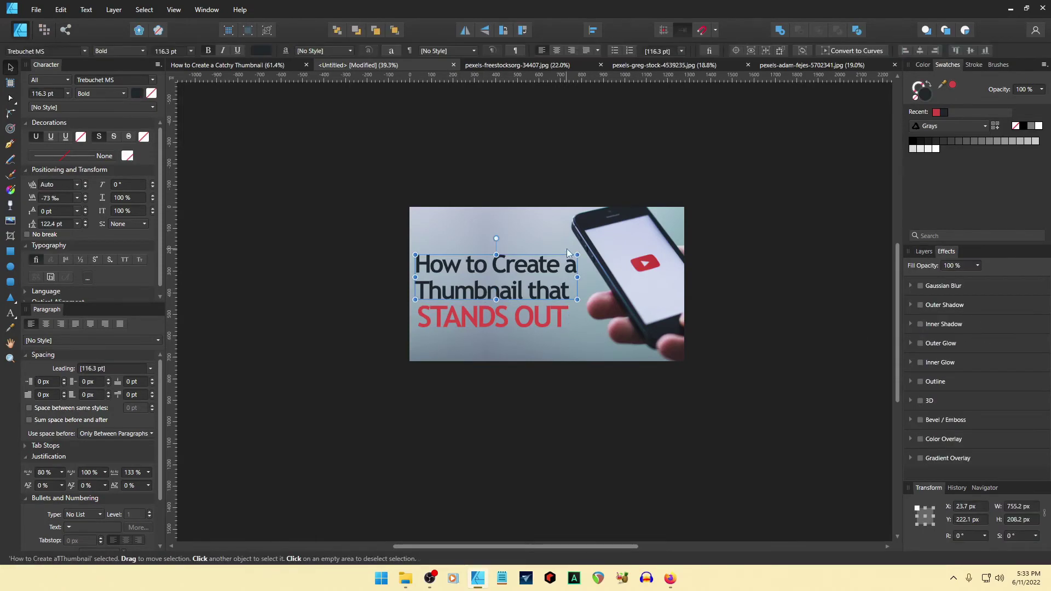
{"action": "left_click_drag", "start_coordinate": [578, 255], "coordinate": [587, 252]}
{"action": "left_click", "coordinate": [559, 328]}
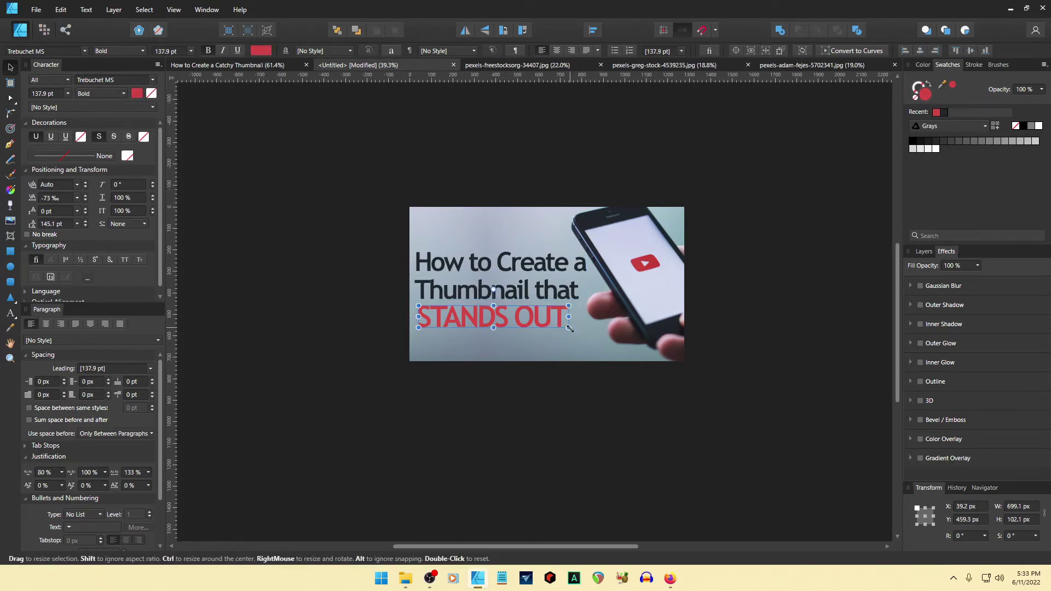
{"action": "left_click_drag", "start_coordinate": [571, 328], "coordinate": [582, 333]}
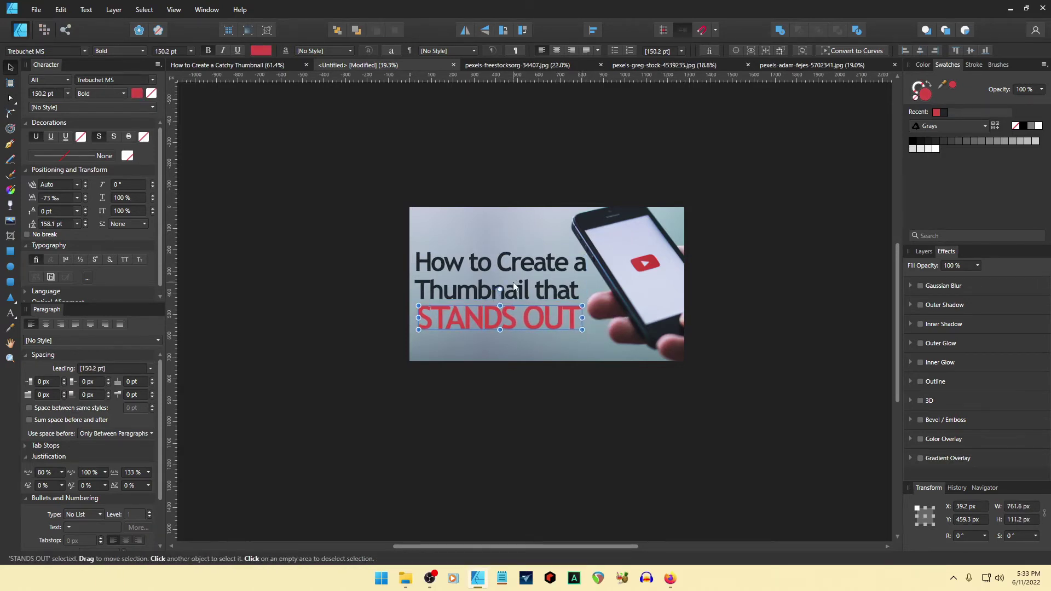
- Left-align the "STANDS OUT" text with the dark title above it and clear the selection
{"action": "left_click", "coordinate": [527, 295], "text": "shift"}
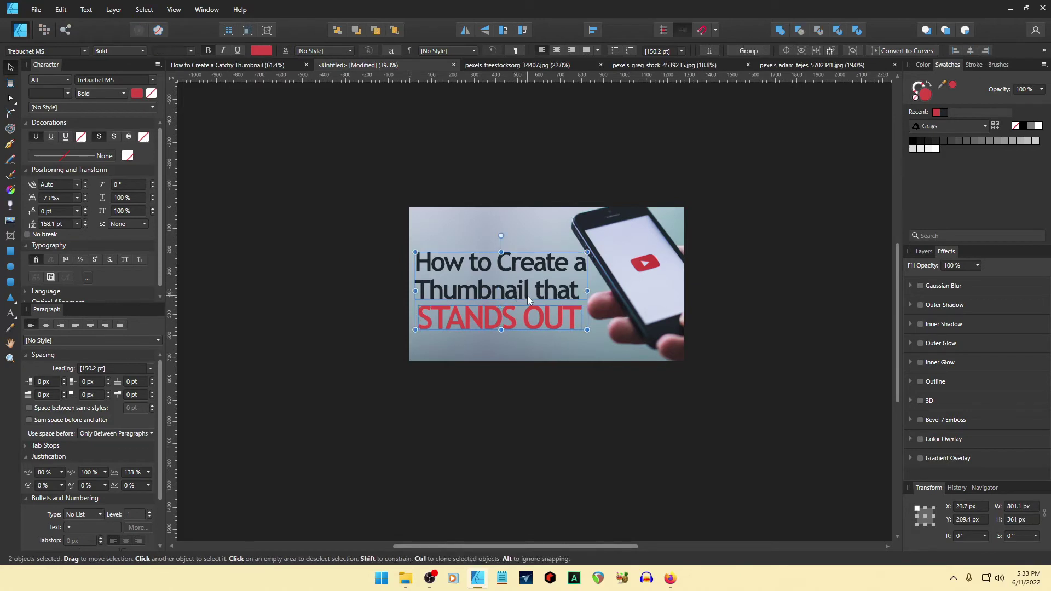
{"action": "left_click", "coordinate": [956, 51]}
{"action": "left_click", "coordinate": [746, 351]}
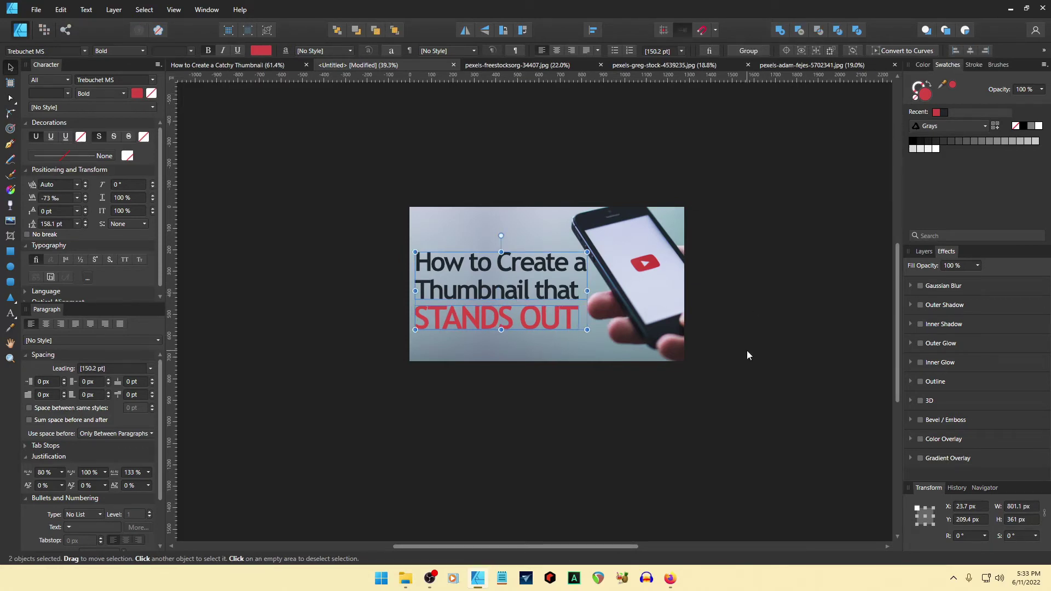
{"action": "left_click", "coordinate": [747, 350]}
- Lock both Background photo layers and clear the selection
{"action": "left_click", "coordinate": [383, 343]}
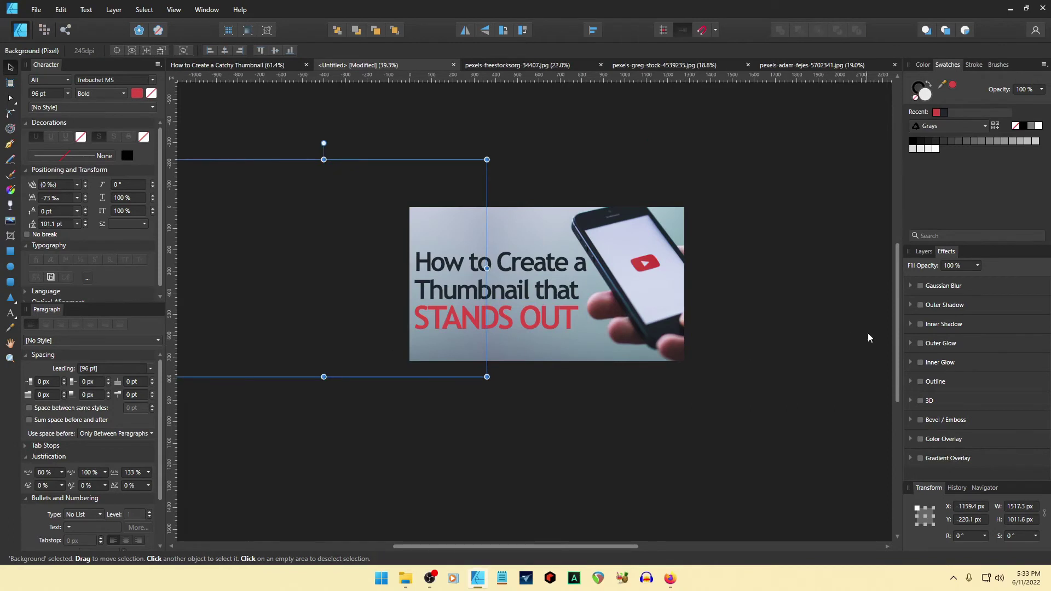
{"action": "left_click", "coordinate": [923, 251]}
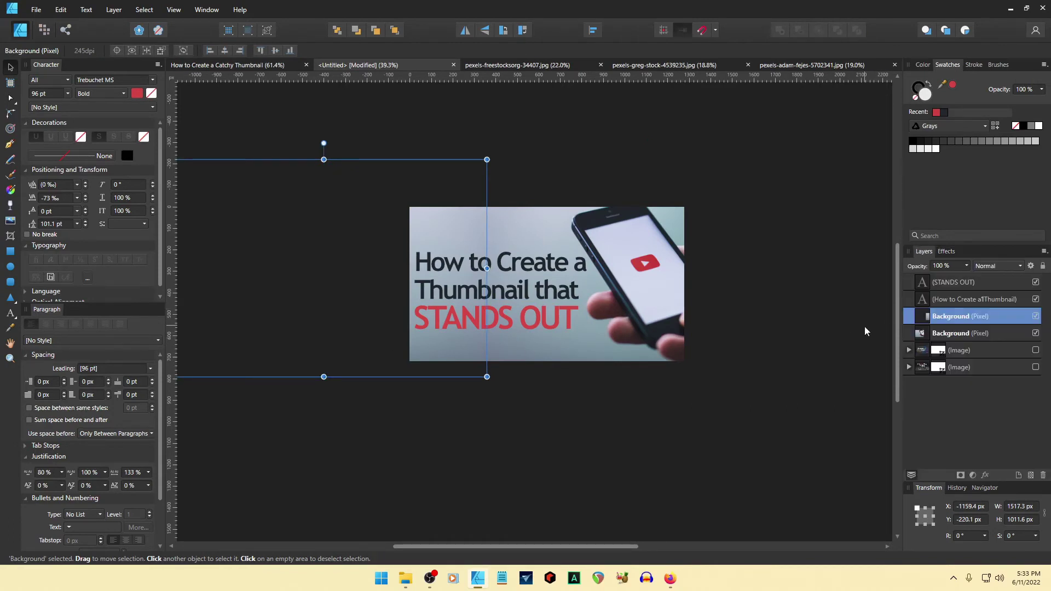
{"action": "left_click", "coordinate": [986, 333]}
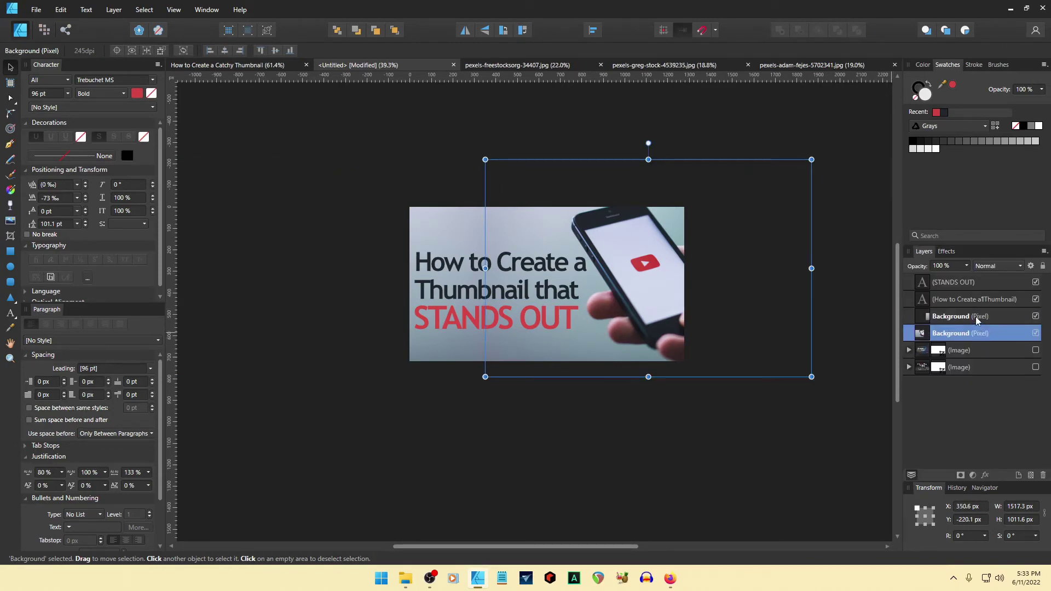
{"action": "left_click", "coordinate": [975, 317], "text": "shift"}
{"action": "left_click", "coordinate": [1044, 266]}
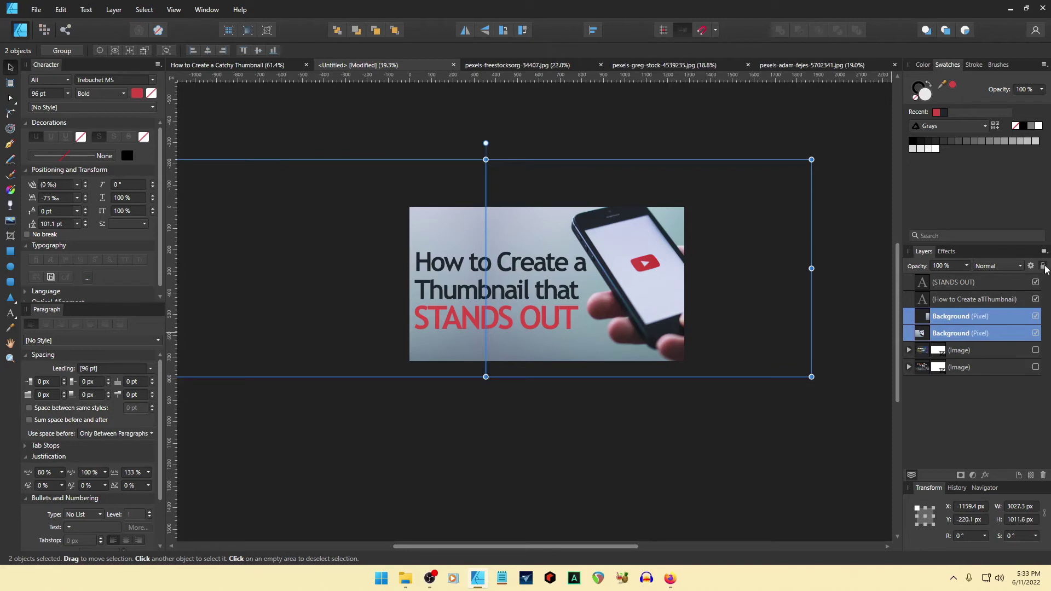
{"action": "left_click", "coordinate": [712, 472]}
- Nudge the dark title and the "STANDS OUT" text up together to about Y 191 px
{"action": "left_click", "coordinate": [538, 294]}
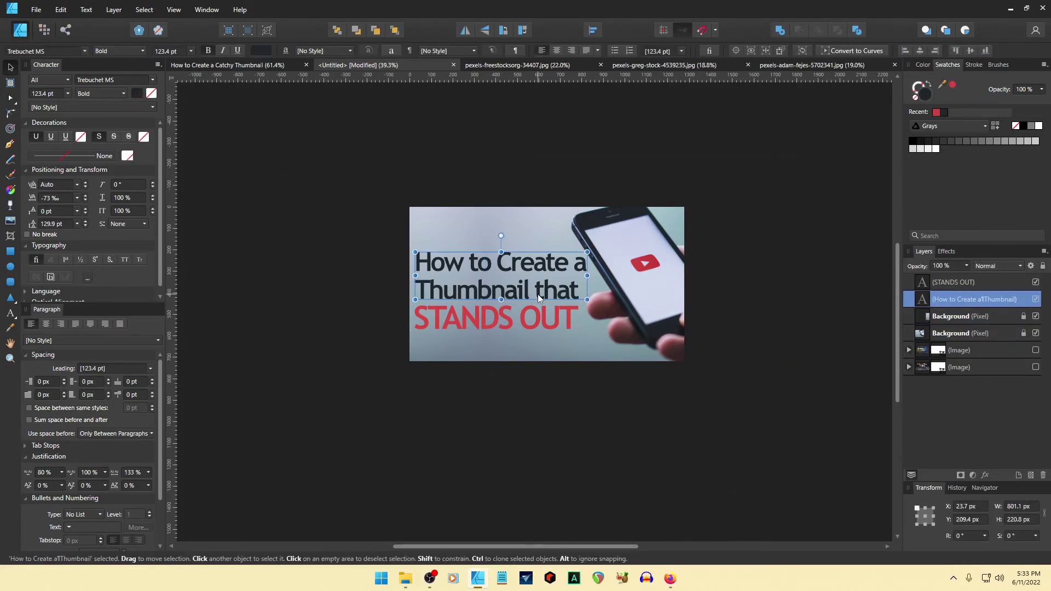
{"action": "left_click", "coordinate": [533, 324], "text": "shift"}
{"action": "key", "text": "Up"}
{"action": "key", "text": "Up"}
{"action": "key", "text": "Up"}
{"action": "key", "text": "Up"}
{"action": "key", "text": "Up"}
{"action": "key", "text": "Up"}
{"action": "key", "text": "Up"}
{"action": "key", "text": "Up"}
{"action": "key", "text": "Up"}
{"action": "key", "text": "Up"}
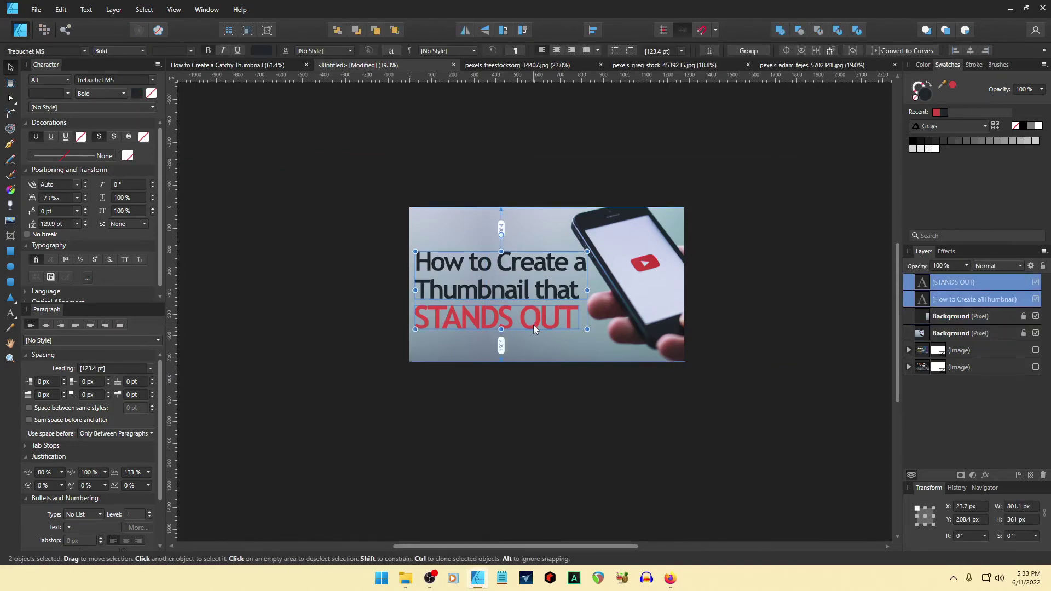
{"action": "key", "text": "Up"}
{"action": "key", "text": "Up"}
{"action": "key", "text": "Up"}
{"action": "key", "text": "Up"}
{"action": "key", "text": "Up"}
{"action": "key", "text": "Up"}
{"action": "key", "text": "Up"}
{"action": "key", "text": "Up"}
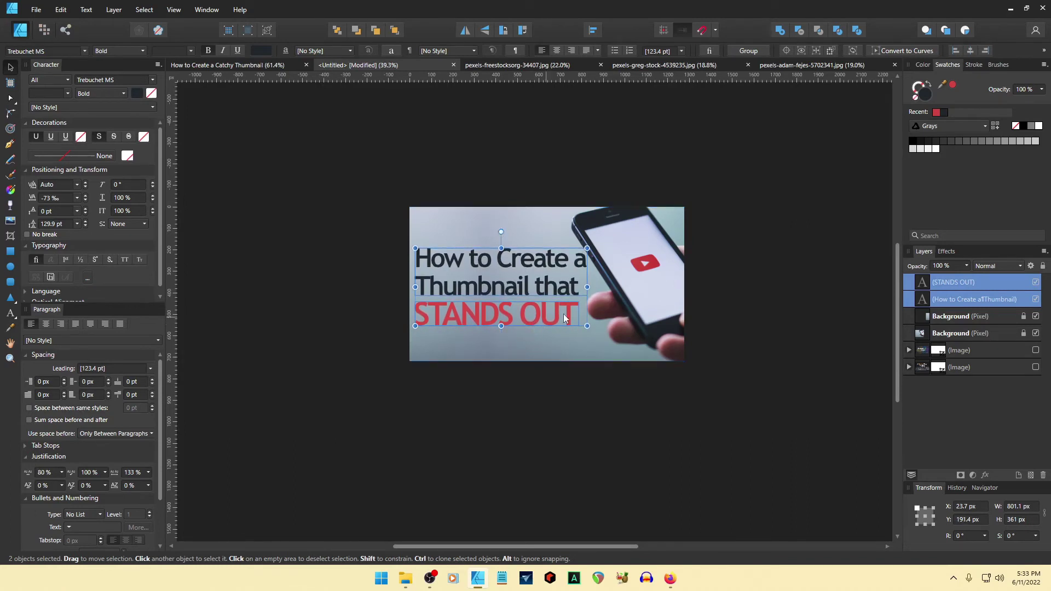
- Unlock both Background photo layers and rotate them together to -6.8°
{"action": "left_click", "coordinate": [1023, 317]}
{"action": "left_click", "coordinate": [1024, 334]}
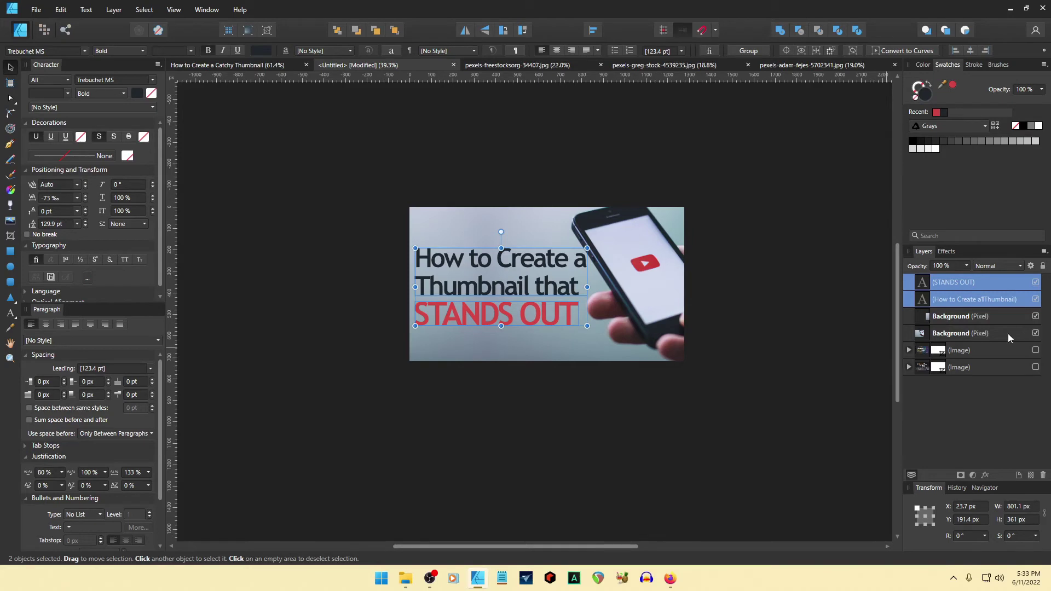
{"action": "left_click", "coordinate": [952, 317]}
{"action": "left_click", "coordinate": [953, 333], "text": "shift"}
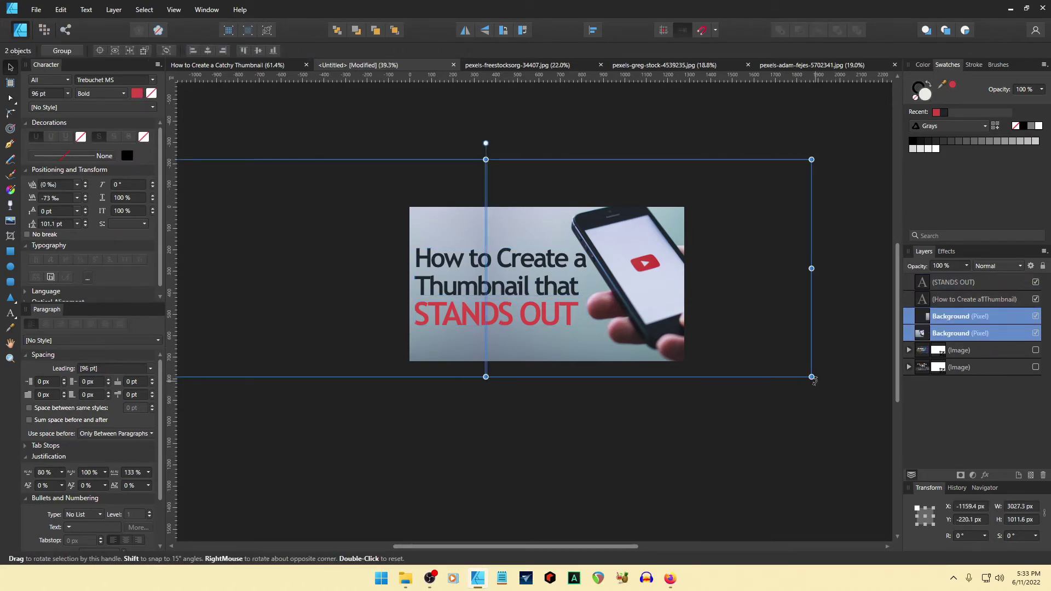
{"action": "left_click_drag", "start_coordinate": [814, 381], "coordinate": [797, 417]}
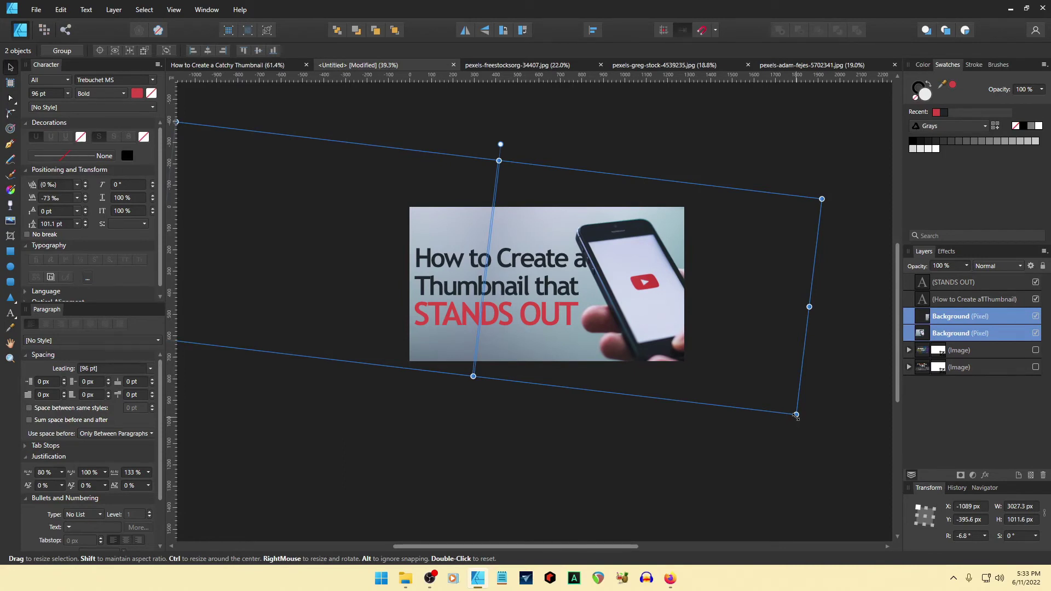
- Move both rotated Background photo layers right and up to X -1039 px, Y -445.6 px
{"action": "key", "text": "shift+Right"}
{"action": "key", "text": "shift+Right"}
{"action": "key", "text": "shift+Right"}
{"action": "key", "text": "shift+Right"}
{"action": "key", "text": "shift+Right"}
{"action": "key", "text": "shift+Up"}
{"action": "key", "text": "shift+Up"}
{"action": "key", "text": "shift+Up"}
{"action": "key", "text": "shift+Up"}
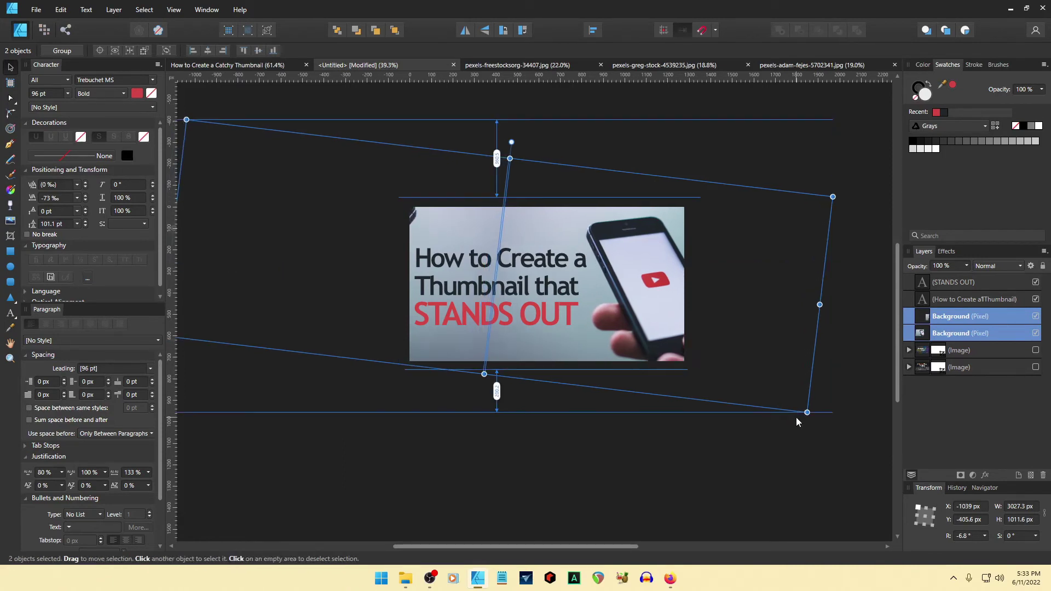
{"action": "key", "text": "shift+Up"}
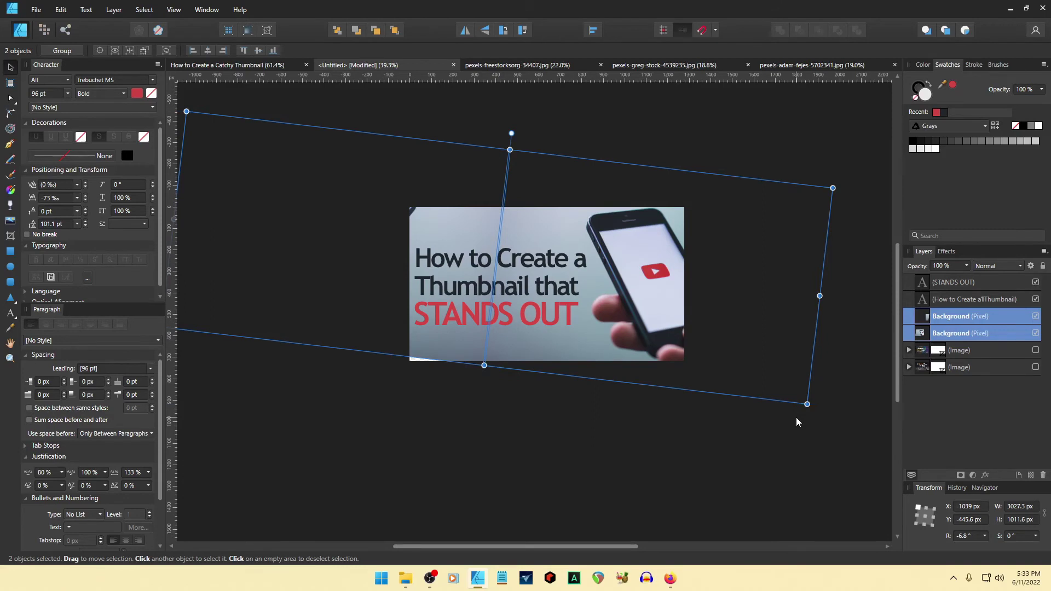
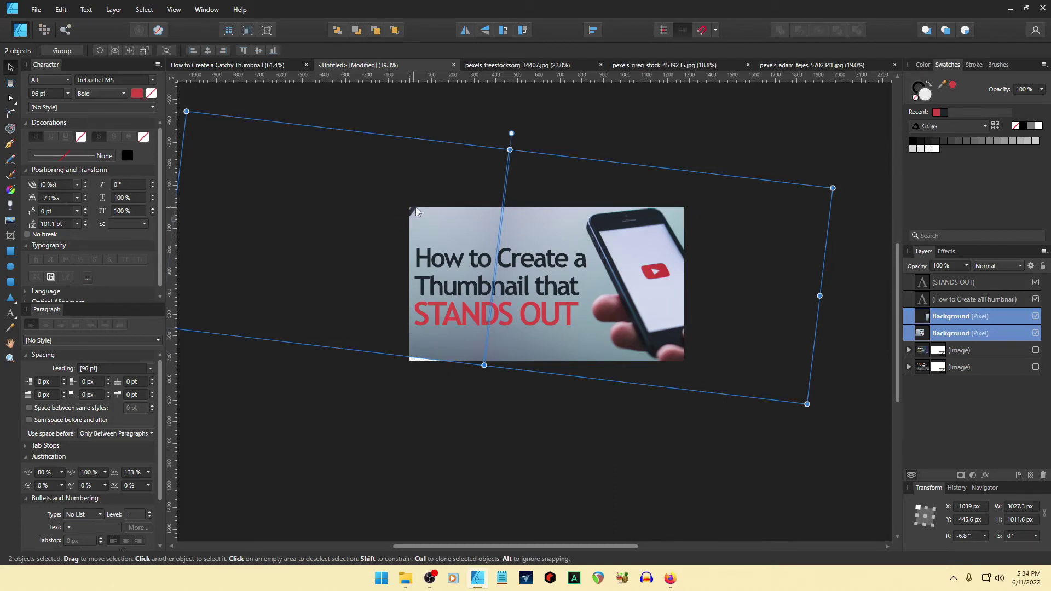
- Shift both Background photo layers down and left to X -1069 px, Y -425.6 px so they fill the canvas corners
{"action": "key", "text": "shift+Down"}
{"action": "key", "text": "shift+Down"}
{"action": "key", "text": "shift+Down"}
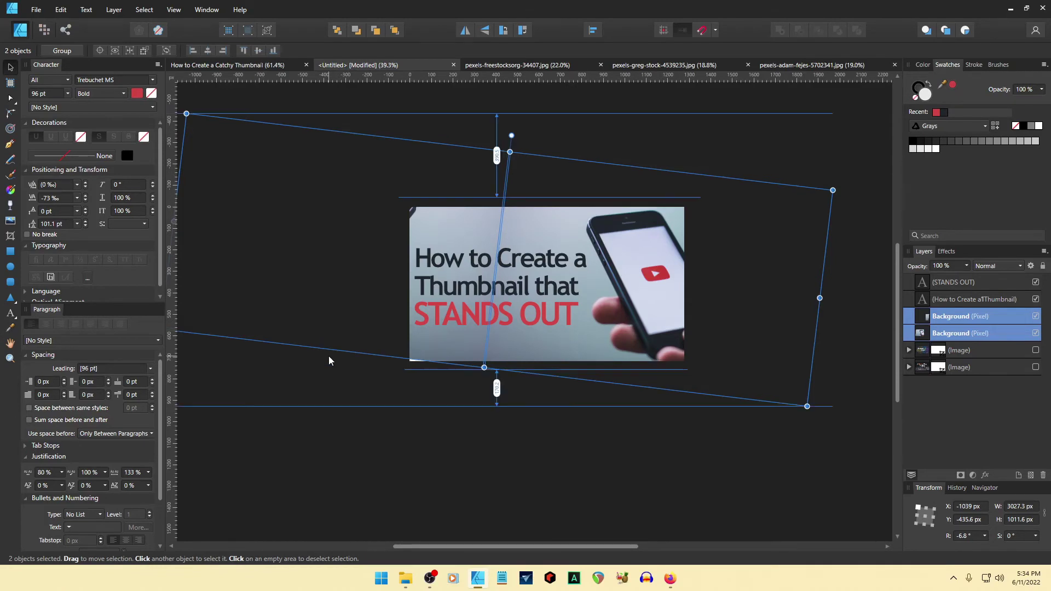
{"action": "key", "text": "shift+Left"}
{"action": "key", "text": "shift+Left"}
{"action": "key", "text": "shift+Left"}
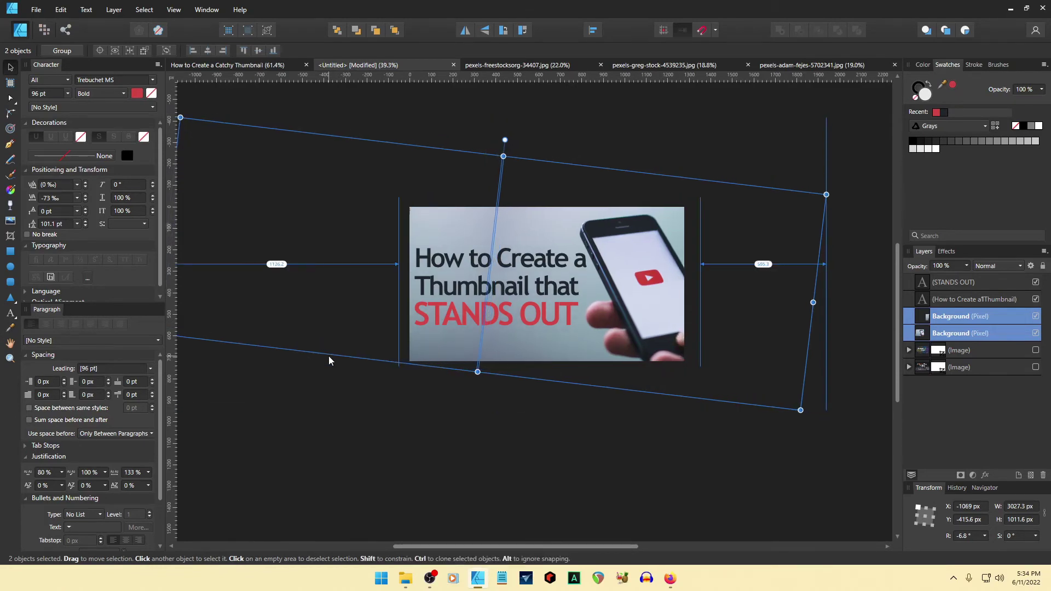
{"action": "key", "text": "shift+Up"}
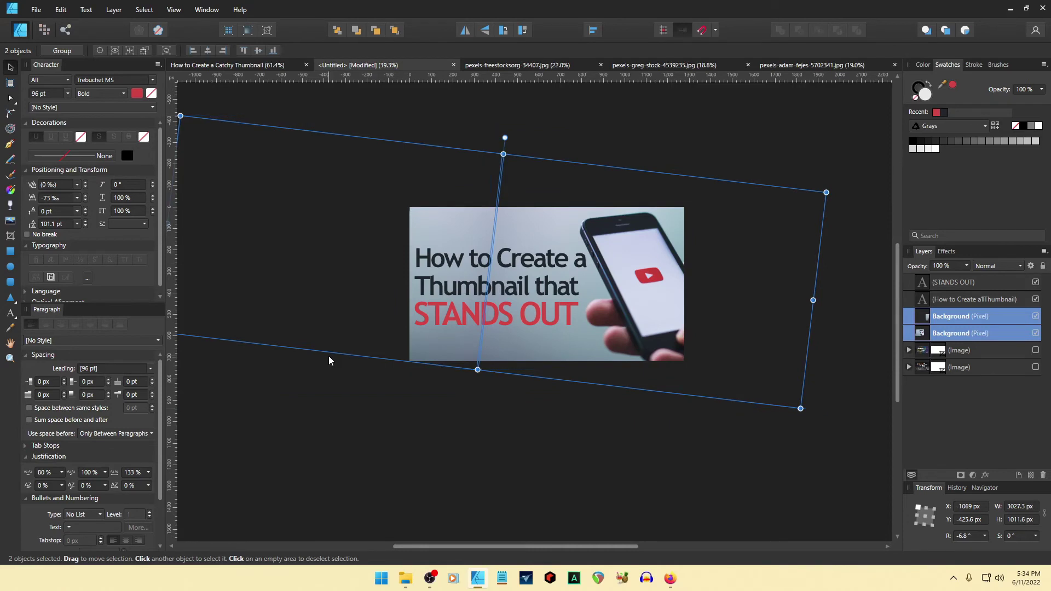
{"action": "key", "text": "shift+Up"}
{"action": "key", "text": "shift+Down"}
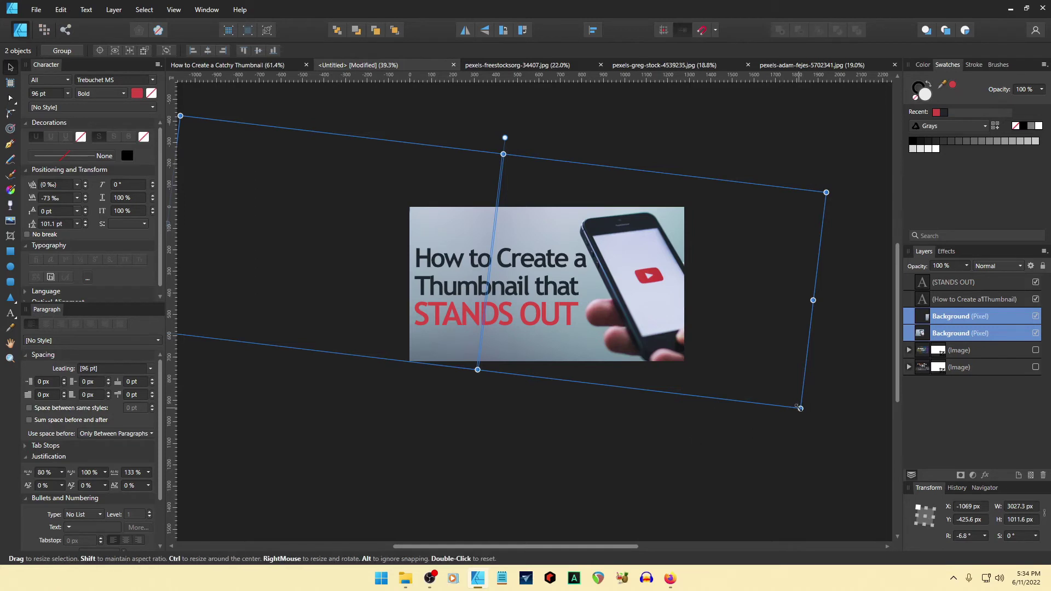
- Enlarge both Background photo layers to about 3464 px combined width and move them left to X -1309 px
{"action": "left_click_drag", "start_coordinate": [801, 409], "coordinate": [806, 488]}
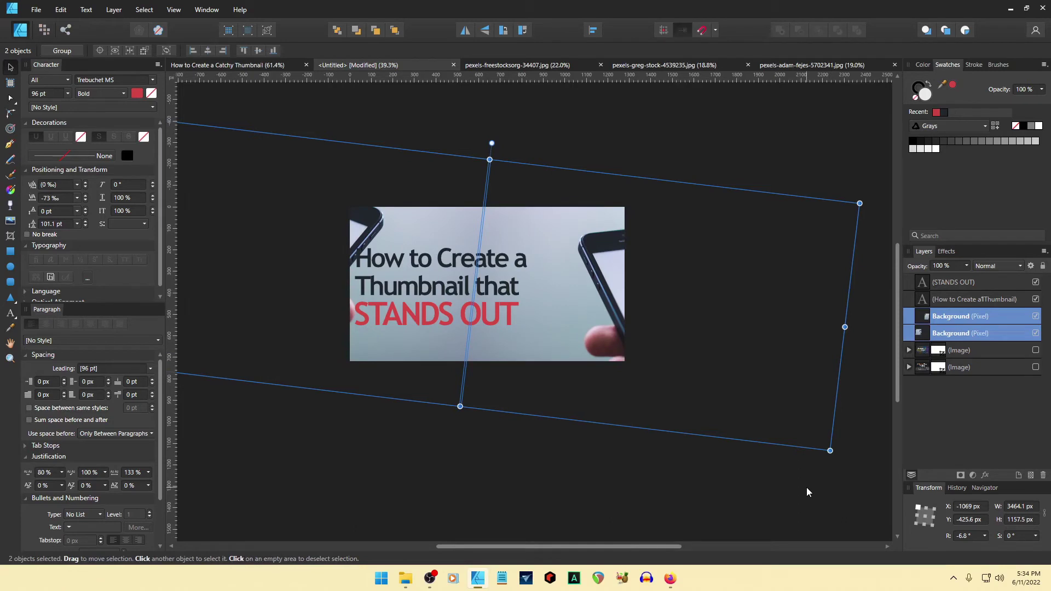
{"action": "key", "text": "shift+Left"}
{"action": "key", "text": "shift+Left"}
{"action": "key", "text": "shift+Left"}
{"action": "key", "text": "shift+Left"}
{"action": "key", "text": "shift+Left"}
{"action": "key", "text": "shift+Left"}
{"action": "key", "text": "shift+Left"}
{"action": "key", "text": "shift+Left"}
{"action": "key", "text": "shift+Left"}
{"action": "key", "text": "shift+Left"}
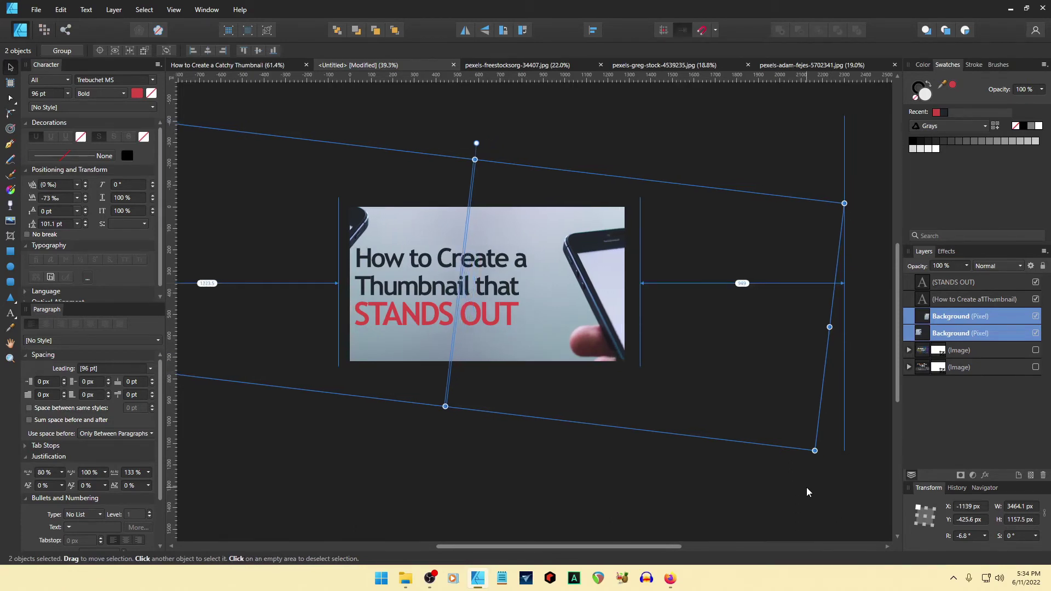
{"action": "key", "text": "shift+Left"}
{"action": "key", "text": "shift+Left"}
{"action": "key", "text": "shift+Left"}
{"action": "key", "text": "shift+Left"}
{"action": "key", "text": "shift+Left"}
{"action": "key", "text": "shift+Left"}
{"action": "key", "text": "shift+Left"}
{"action": "key", "text": "shift+Left"}
{"action": "key", "text": "shift+Left"}
{"action": "key", "text": "shift+Left"}
{"action": "key", "text": "shift+Left"}
{"action": "key", "text": "shift+Left"}
{"action": "key", "text": "shift+Left"}
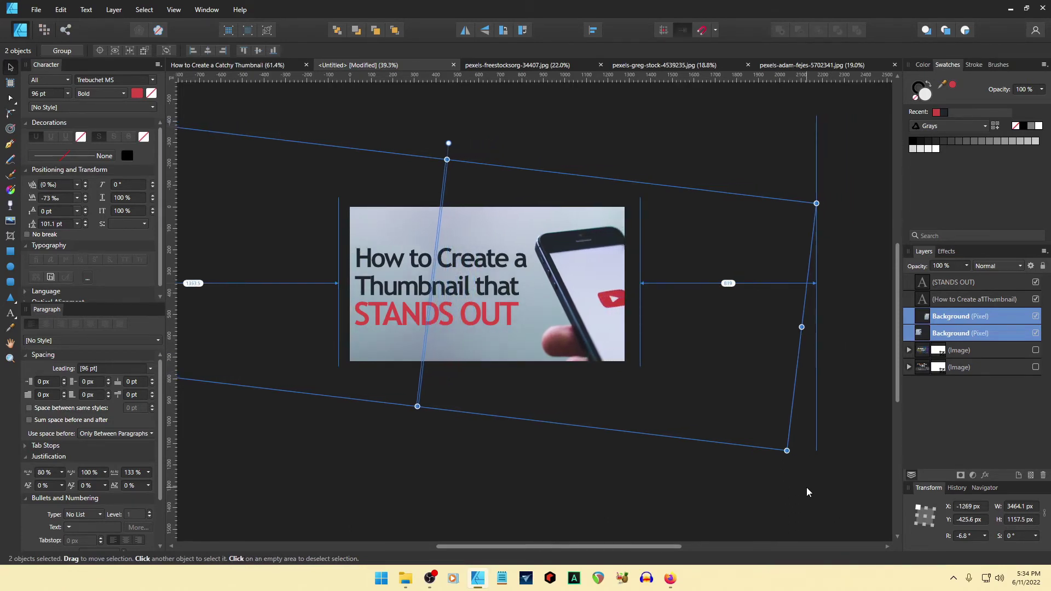
{"action": "key", "text": "shift+Left"}
- Move the enlarged Background photo layers up to Y -595.6 px and right to X -1279 px
{"action": "key", "text": "shift+Up"}
{"action": "key", "text": "shift+Up"}
{"action": "key", "text": "shift+Up"}
{"action": "key", "text": "shift+Up"}
{"action": "key", "text": "shift+Up"}
{"action": "key", "text": "shift+Up"}
{"action": "key", "text": "shift+Up"}
{"action": "key", "text": "shift+Up"}
{"action": "key", "text": "shift+Up"}
{"action": "key", "text": "shift+Up"}
{"action": "key", "text": "shift+Up"}
{"action": "key", "text": "shift+Up"}
{"action": "key", "text": "shift+Up"}
{"action": "key", "text": "shift+Up"}
{"action": "key", "text": "shift+Up"}
{"action": "key", "text": "shift+Up"}
{"action": "key", "text": "shift+Up"}
{"action": "key", "text": "shift+Up"}
{"action": "key", "text": "shift+Up"}
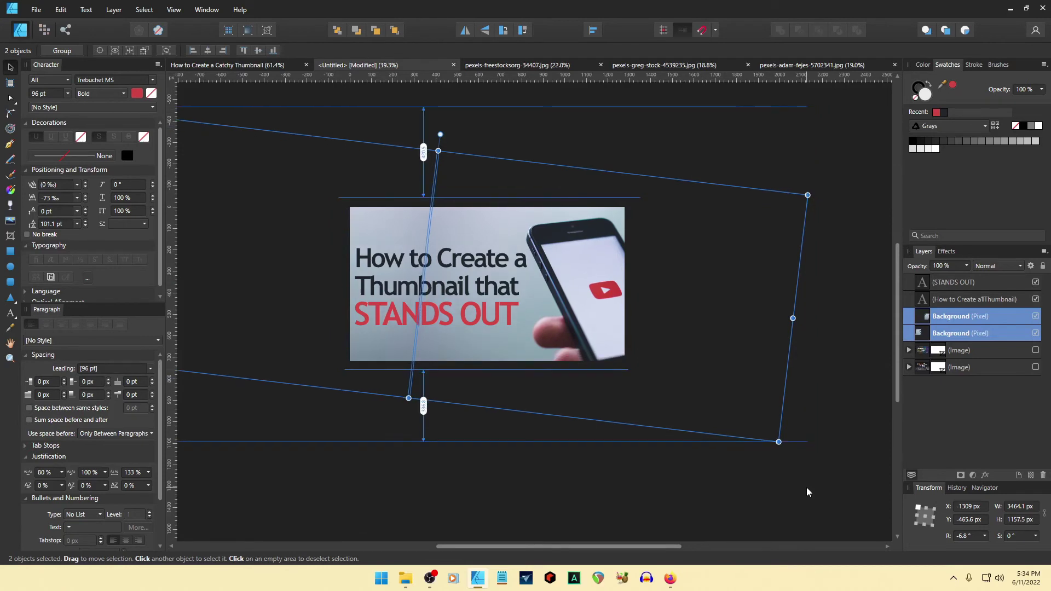
{"action": "key", "text": "shift+Down"}
{"action": "key", "text": "shift+Down"}
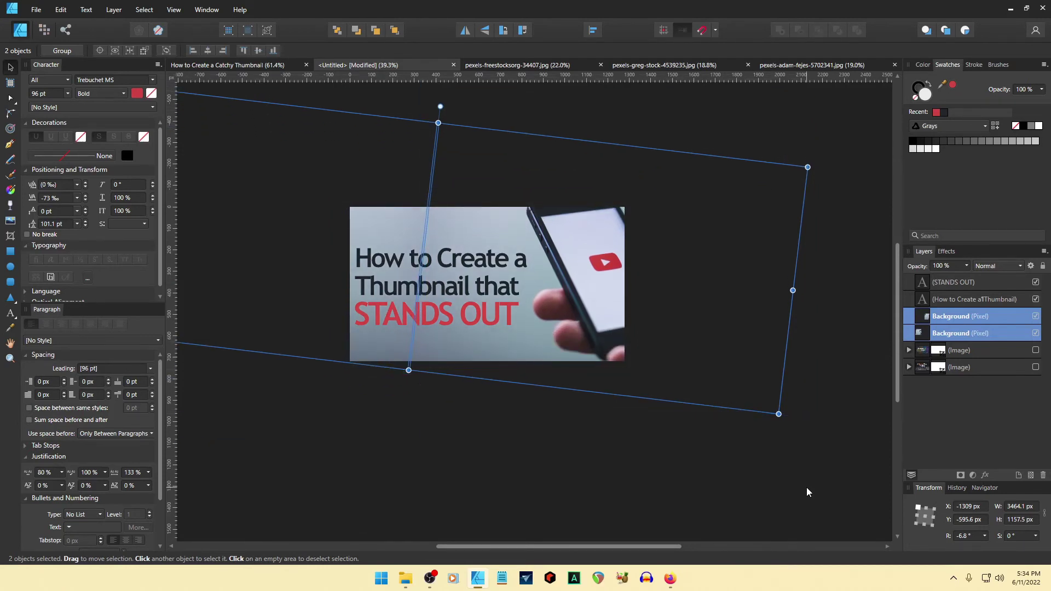
{"action": "key", "text": "shift+Right"}
{"action": "key", "text": "shift+Right"}
{"action": "key", "text": "shift+Right"}
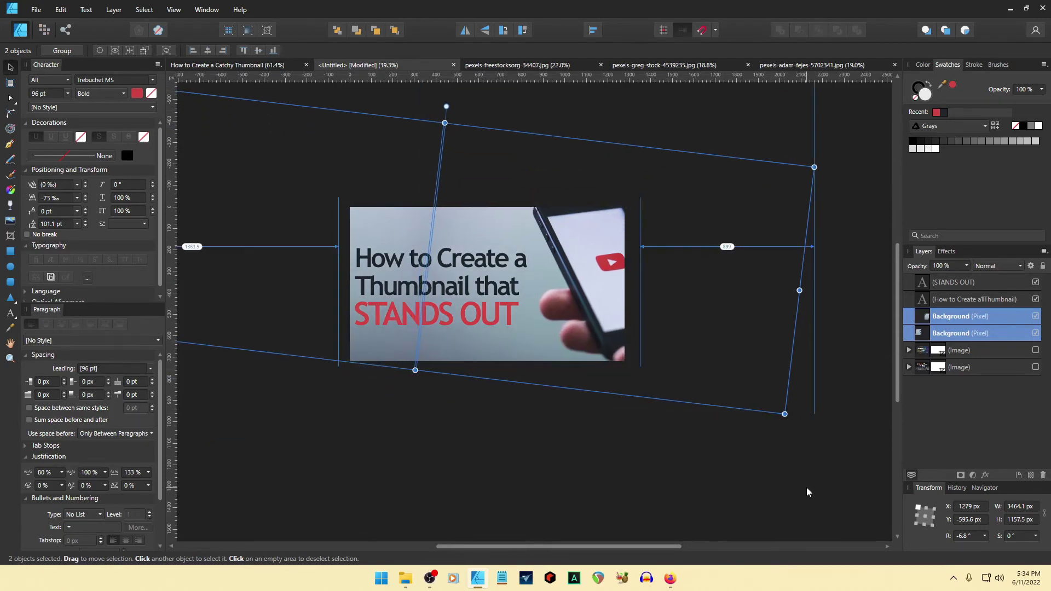
{"action": "key", "text": "shift+Right"}
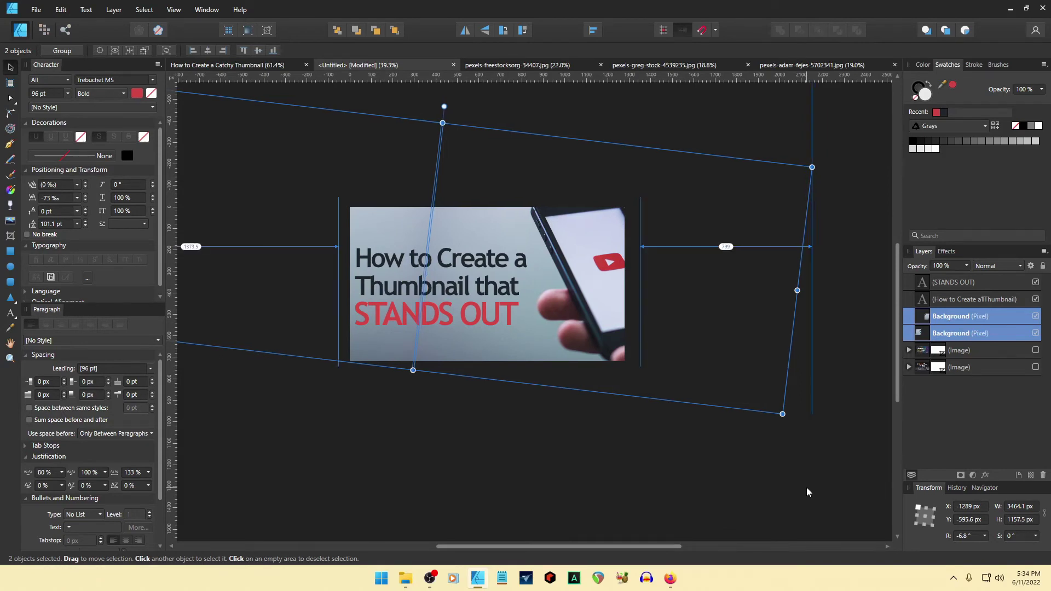
{"action": "key", "text": "shift+Left"}
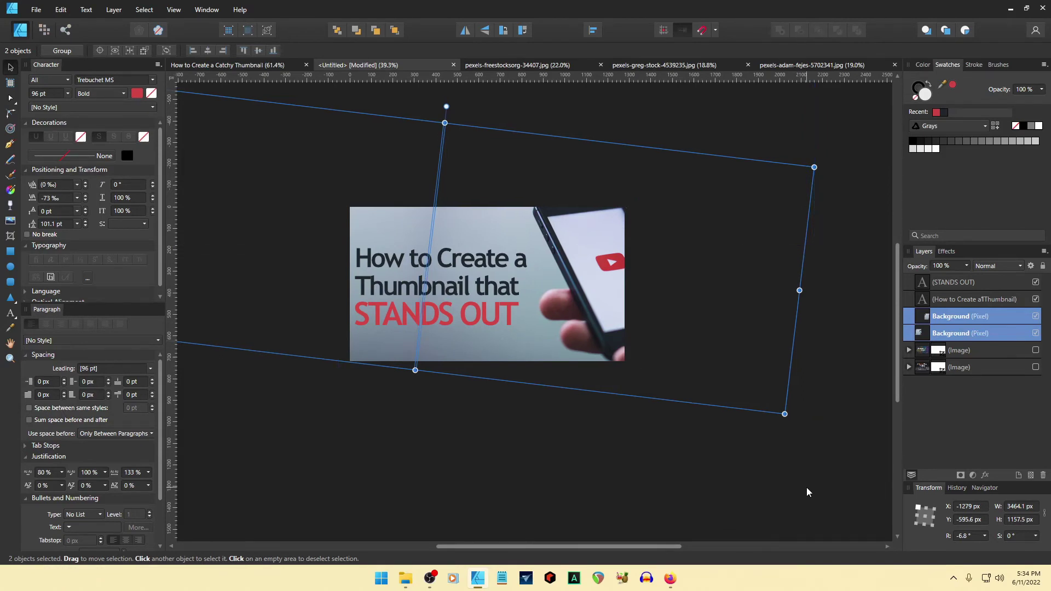
- Lower both Background photo layers to Y -586.6 px, enlarge them slightly to about 1167 px high, and deselect them
{"action": "key", "text": "Down"}
{"action": "key", "text": "Down"}
{"action": "key", "text": "Down"}
{"action": "key", "text": "Down"}
{"action": "key", "text": "Down"}
{"action": "key", "text": "Down"}
{"action": "key", "text": "Down"}
{"action": "key", "text": "Down"}
{"action": "key", "text": "Down"}
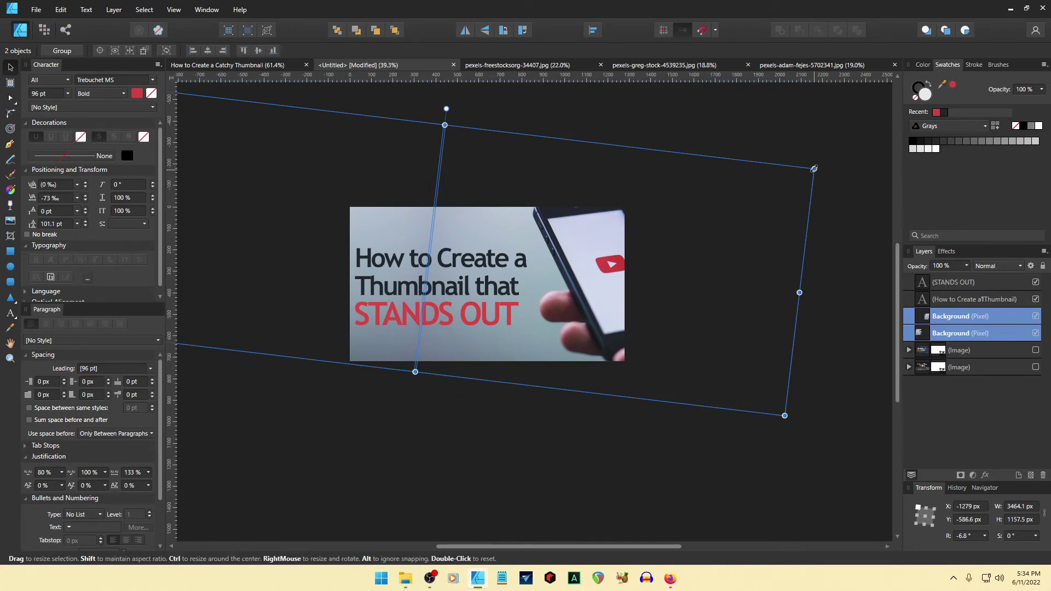
{"action": "left_click_drag", "start_coordinate": [815, 169], "coordinate": [821, 167]}
{"action": "left_click", "coordinate": [492, 531]}
- Move the dark title and "STANDS OUT" text up to Y 174.4 px and enlarge them together to about 882 px wide
{"action": "left_click", "coordinate": [478, 321]}
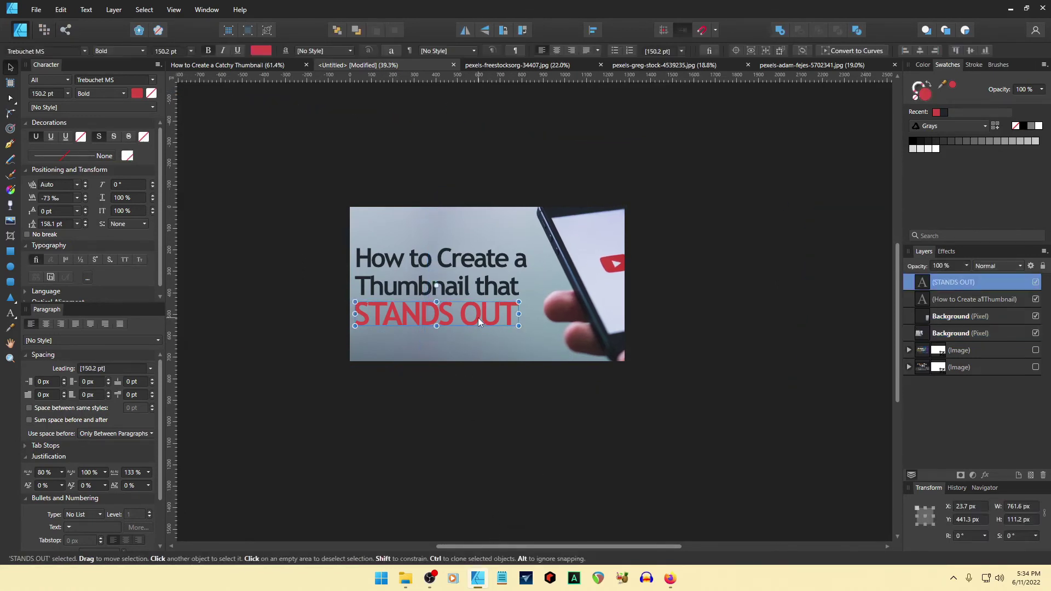
{"action": "left_click", "coordinate": [479, 293], "text": "shift"}
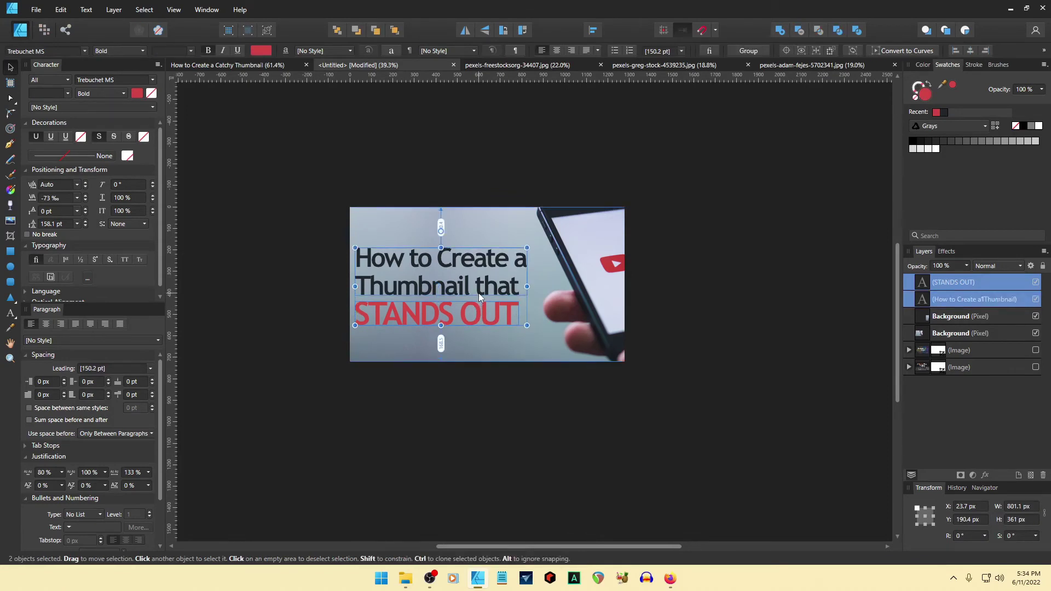
{"action": "key", "text": "Up"}
{"action": "key", "text": "Up"}
{"action": "key", "text": "Up"}
{"action": "key", "text": "Up"}
{"action": "key", "text": "Up"}
{"action": "key", "text": "Up"}
{"action": "key", "text": "Up"}
{"action": "key", "text": "Up"}
{"action": "key", "text": "Up"}
{"action": "key", "text": "Up"}
{"action": "key", "text": "Up"}
{"action": "key", "text": "Up"}
{"action": "key", "text": "Up"}
{"action": "key", "text": "Up"}
{"action": "key", "text": "Up"}
{"action": "key", "text": "Up"}
{"action": "key", "text": "Up"}
{"action": "key", "text": "Up"}
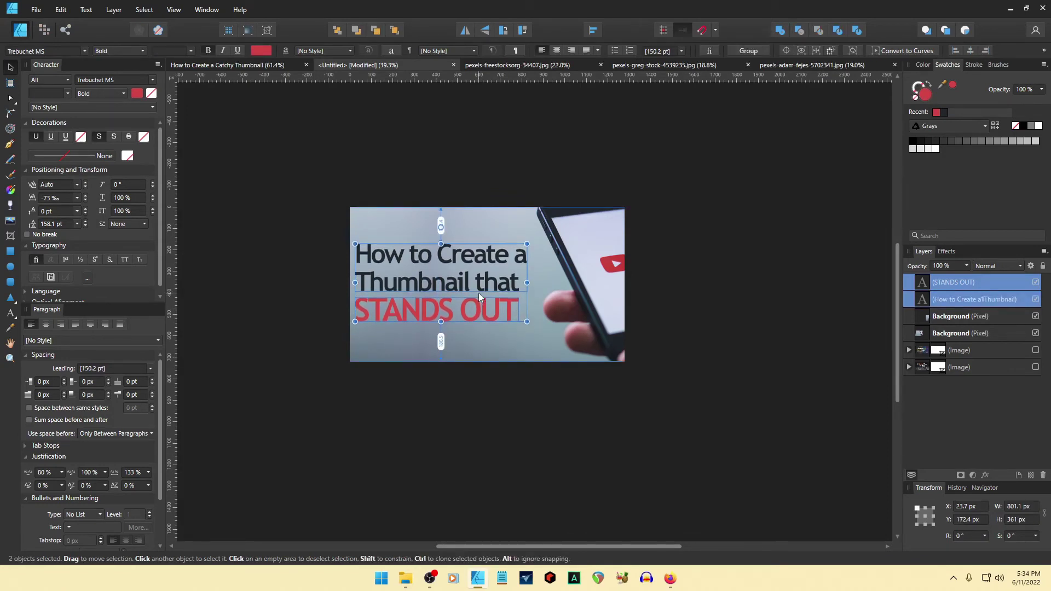
{"action": "key", "text": "Down"}
{"action": "key", "text": "Down"}
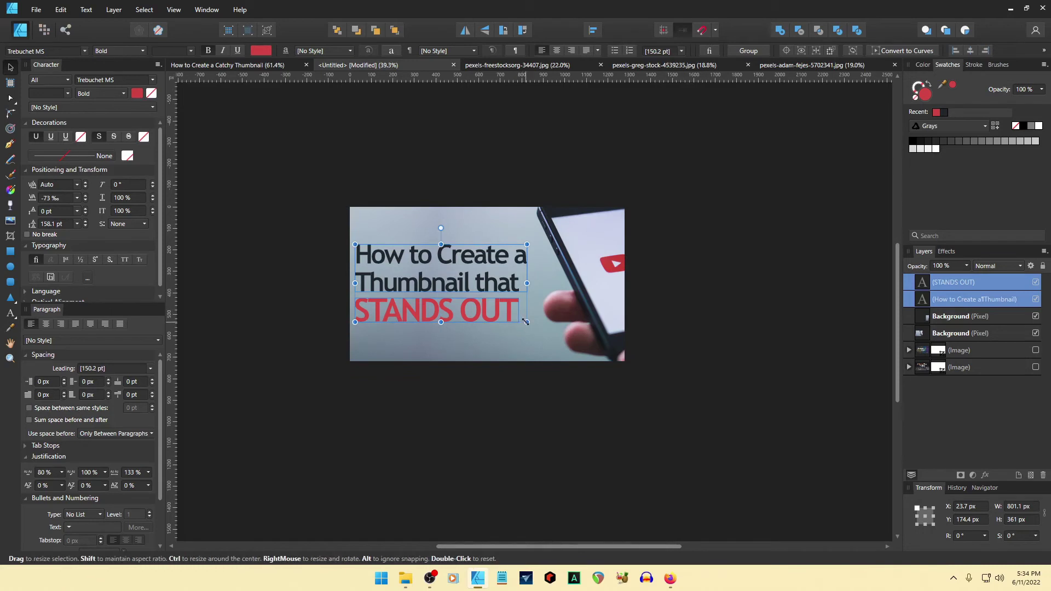
{"action": "mouse_move", "coordinate": [526, 322]}
{"action": "left_mouse_down"}
{"action": "mouse_move", "coordinate": [573, 332]}
{"action": "mouse_move", "coordinate": [544, 331]}
{"action": "left_mouse_up"}
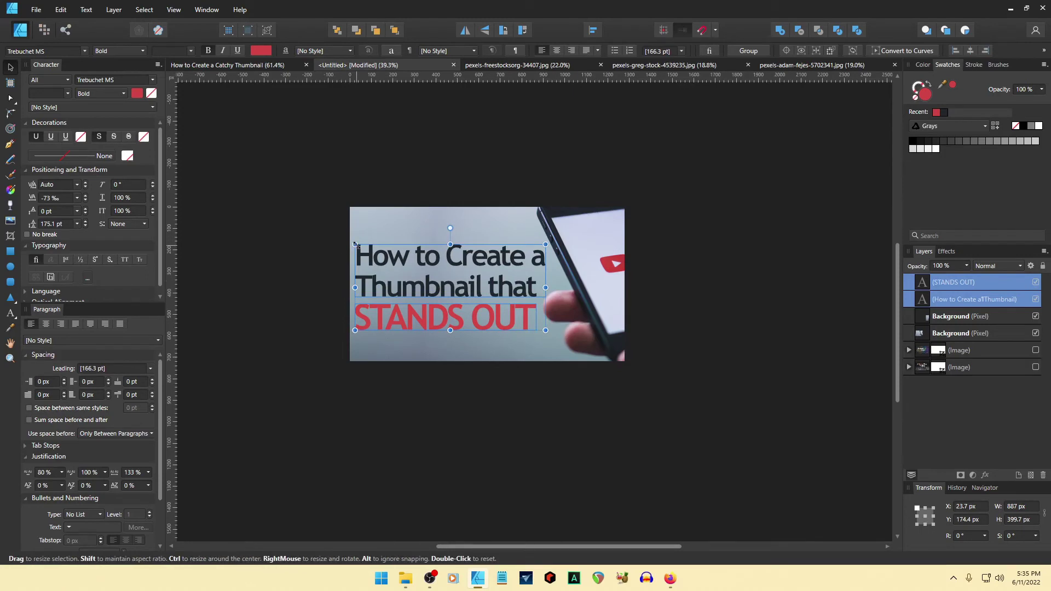
{"action": "left_click_drag", "start_coordinate": [351, 242], "coordinate": [357, 244]}
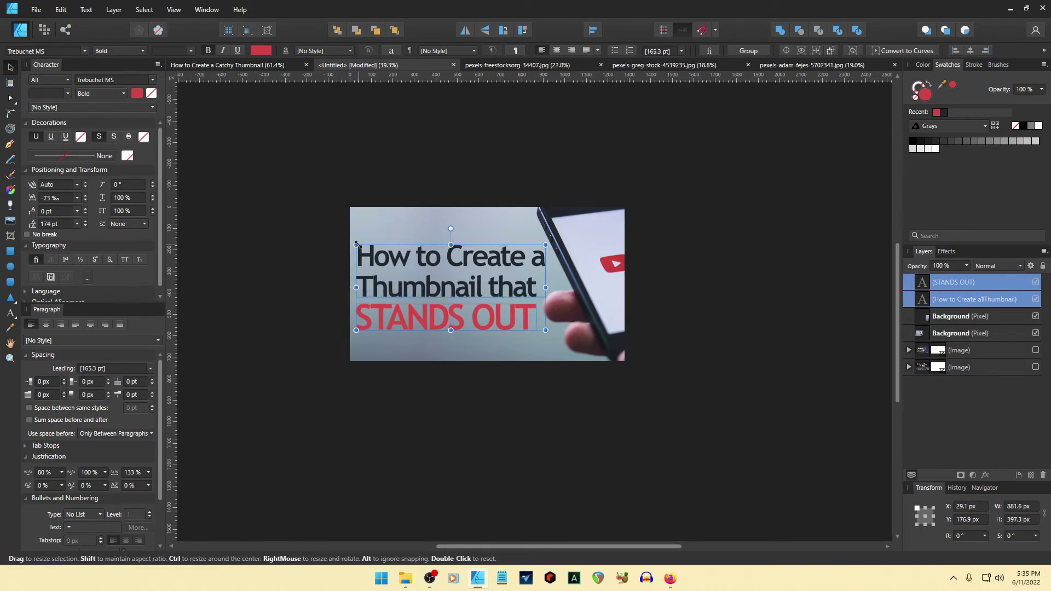
- Lock each of the two Background photo layers in place and deselect everything
{"action": "left_click", "coordinate": [321, 223]}
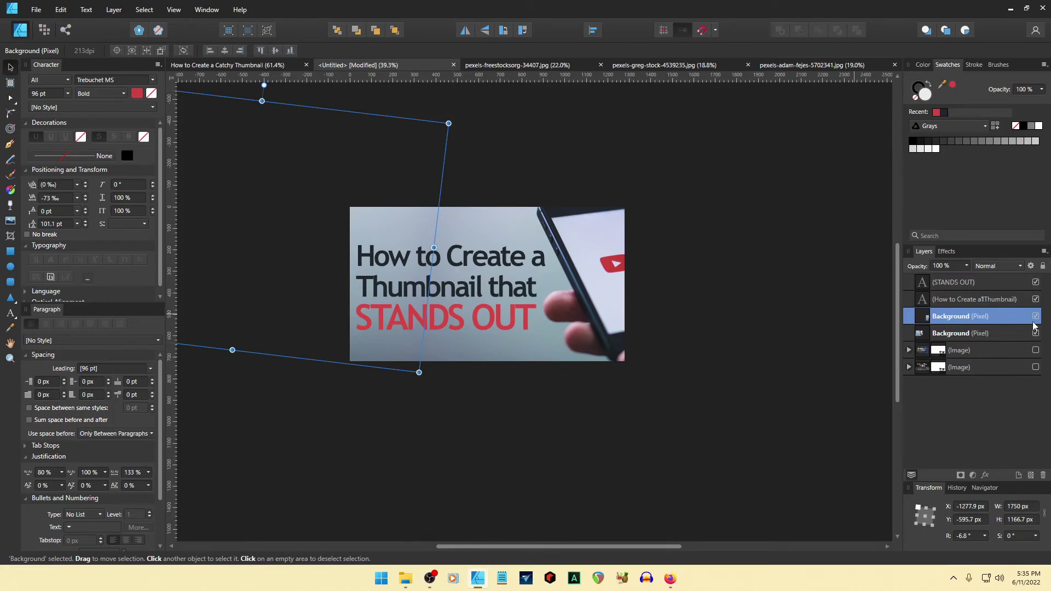
{"action": "left_click", "coordinate": [1042, 266]}
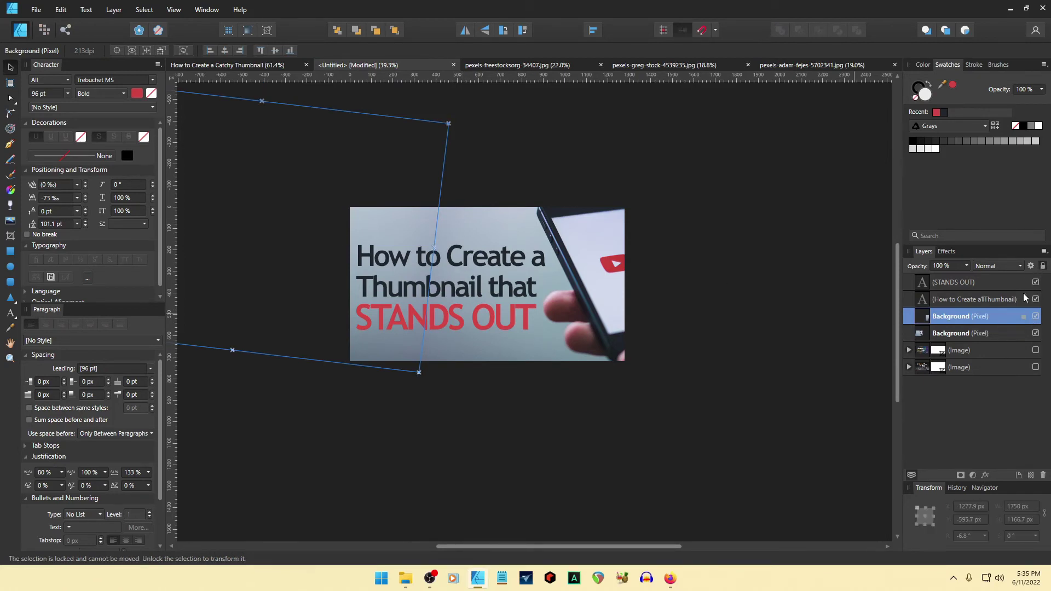
{"action": "left_click", "coordinate": [992, 334]}
{"action": "left_click", "coordinate": [1042, 266]}
{"action": "left_click", "coordinate": [757, 478]}
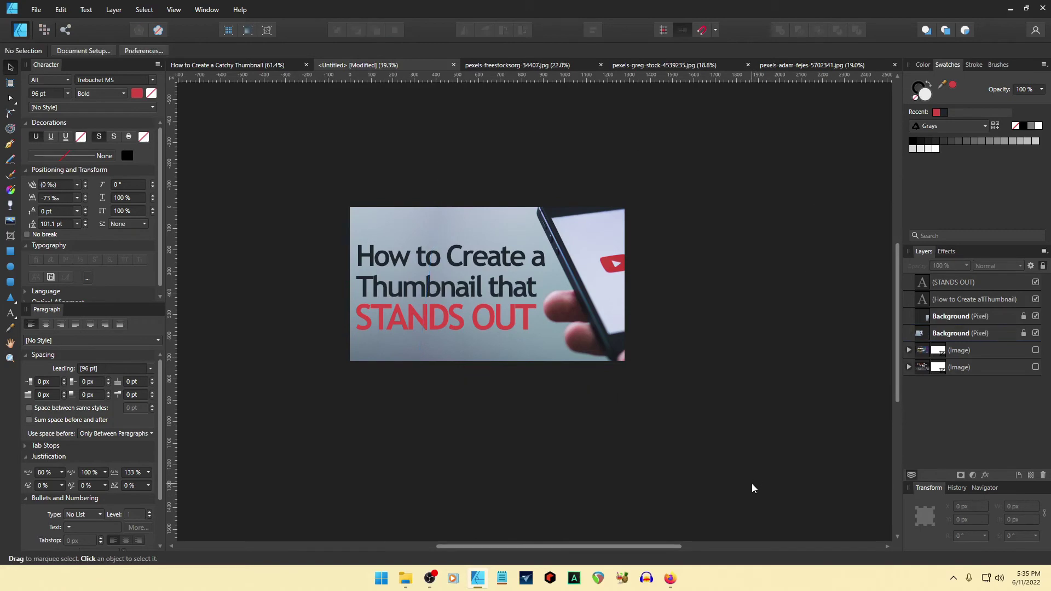
- Tighten the line spacing of the dark "How to Create a Thumbnail that" title to a 118.9 pt leading override
{"action": "left_click", "coordinate": [465, 289]}
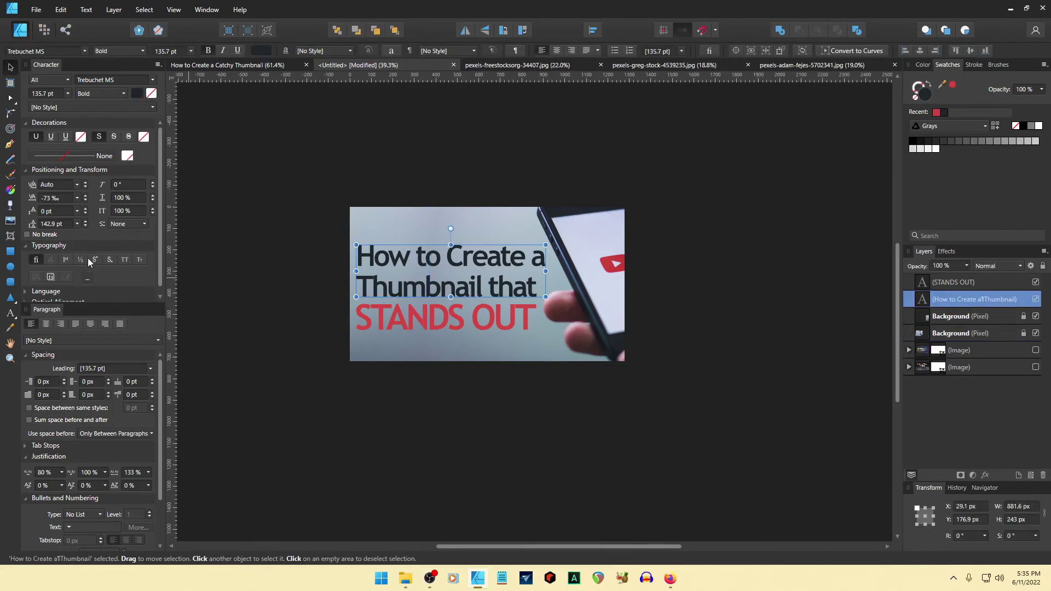
{"action": "left_click", "coordinate": [85, 225]}
{"action": "left_click", "coordinate": [86, 225]}
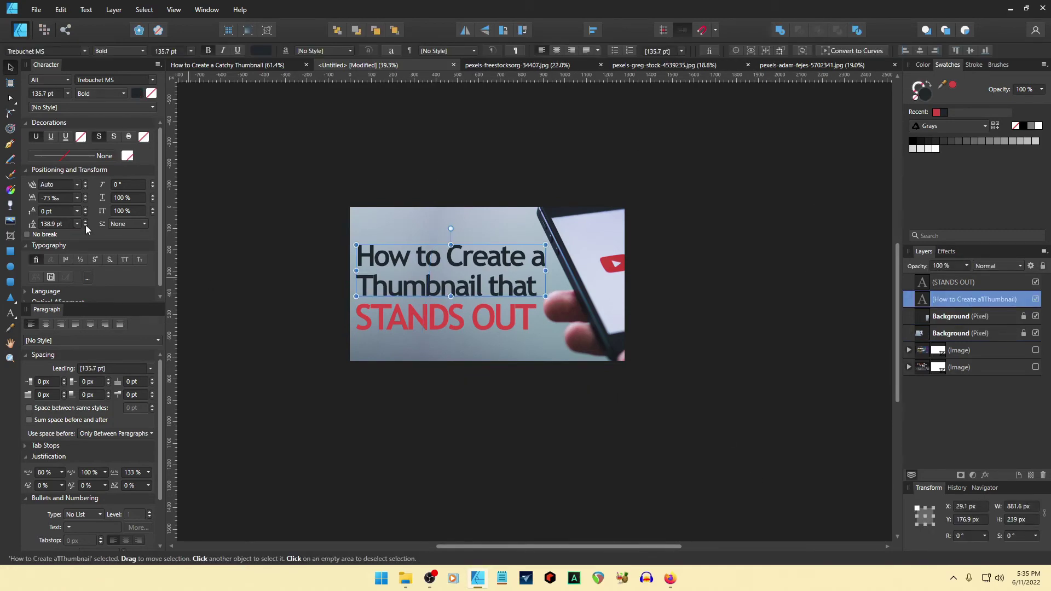
{"action": "left_click", "coordinate": [86, 225]}
{"action": "left_click", "coordinate": [86, 225]}
{"action": "left_click", "coordinate": [86, 225]}
{"action": "left_click", "coordinate": [85, 225]}
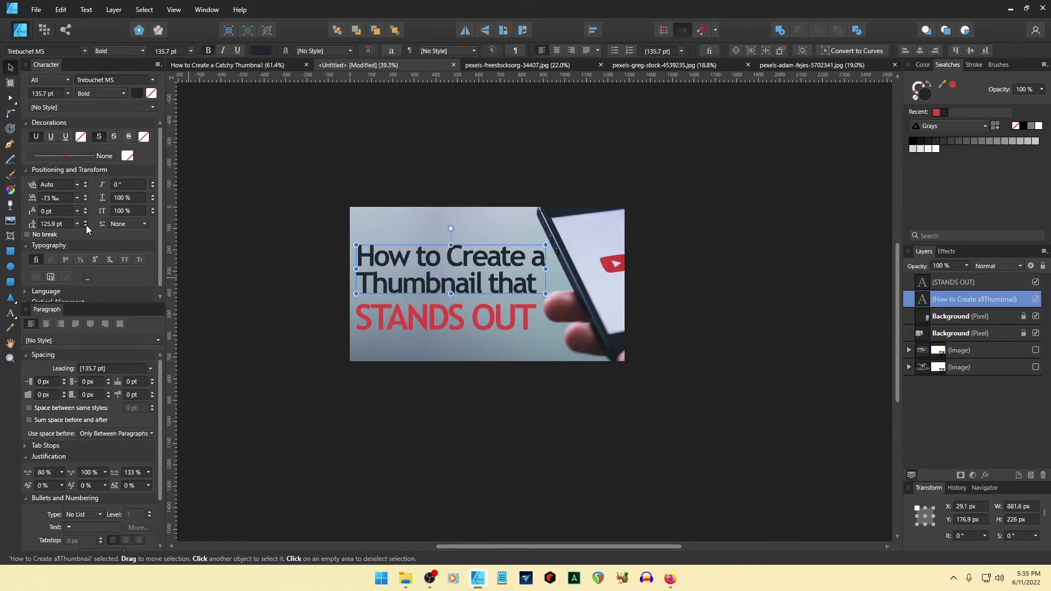
{"action": "left_click", "coordinate": [86, 225]}
{"action": "left_click", "coordinate": [86, 225]}
{"action": "left_click", "coordinate": [87, 225]}
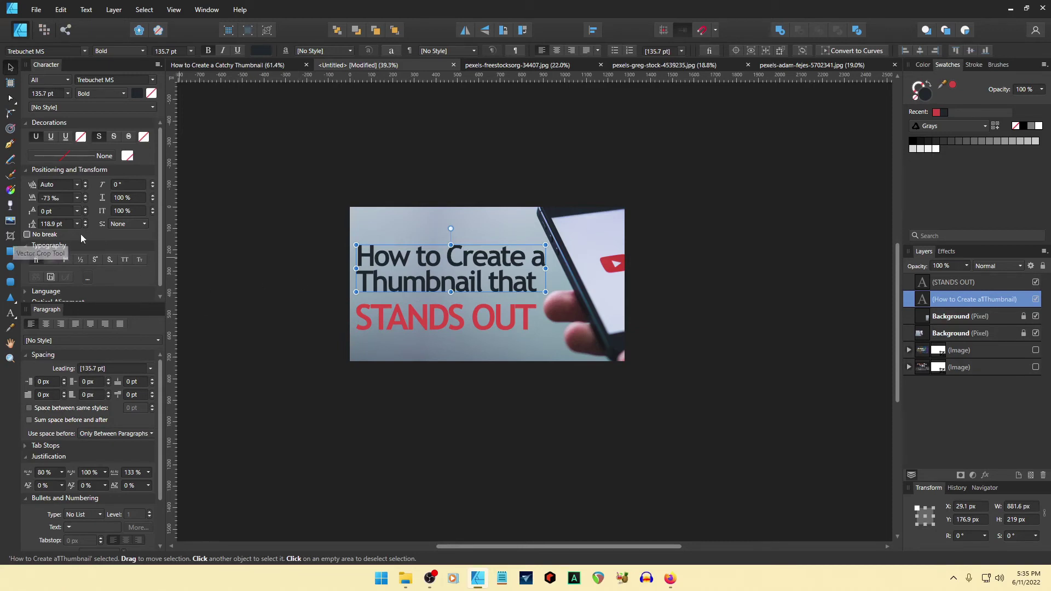
- Move the red "STANDS OUT" text up to Y 420.8 px, closer to the dark title
{"action": "left_click", "coordinate": [423, 321]}
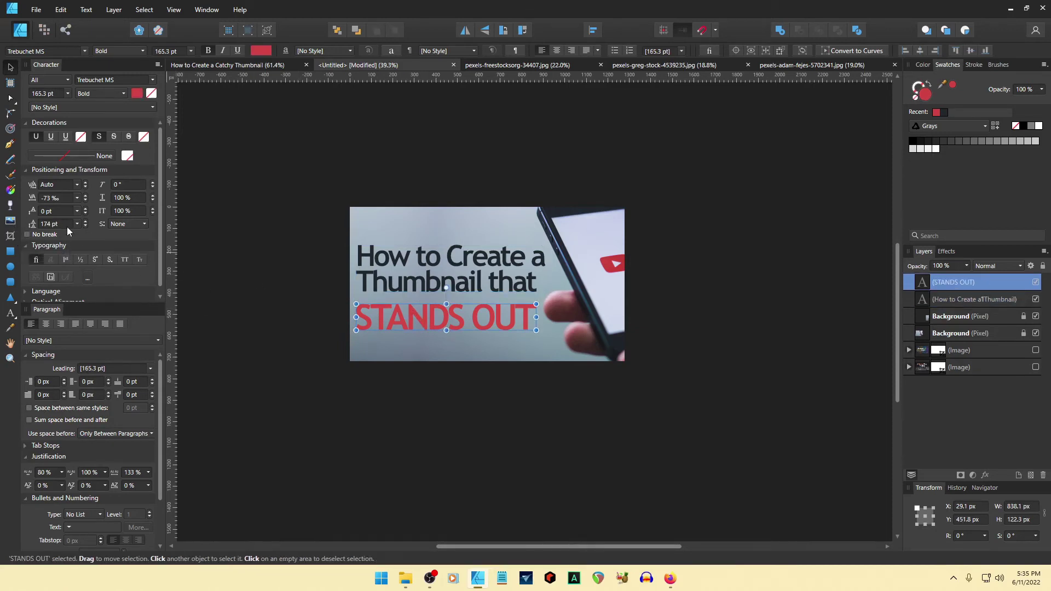
{"action": "key", "text": "Up"}
{"action": "key", "text": "Up"}
{"action": "key", "text": "Up"}
{"action": "key", "text": "Up"}
{"action": "key", "text": "Up"}
{"action": "key", "text": "Up"}
{"action": "key", "text": "Up"}
{"action": "key", "text": "Up"}
{"action": "key", "text": "Up"}
{"action": "key", "text": "Up"}
{"action": "key", "text": "Up"}
{"action": "key", "text": "Up"}
{"action": "key", "text": "Up"}
{"action": "key", "text": "Up"}
{"action": "key", "text": "Up"}
{"action": "key", "text": "Up"}
{"action": "key", "text": "Up"}
{"action": "key", "text": "Up"}
{"action": "key", "text": "Up"}
{"action": "key", "text": "Up"}
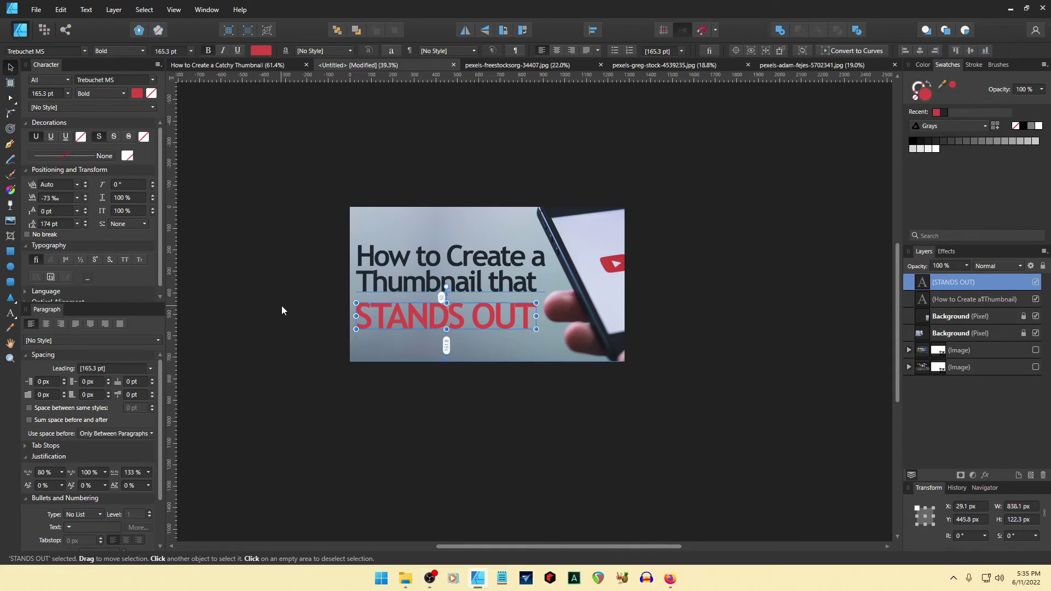
{"action": "key", "text": "Up"}
{"action": "key", "text": "Up"}
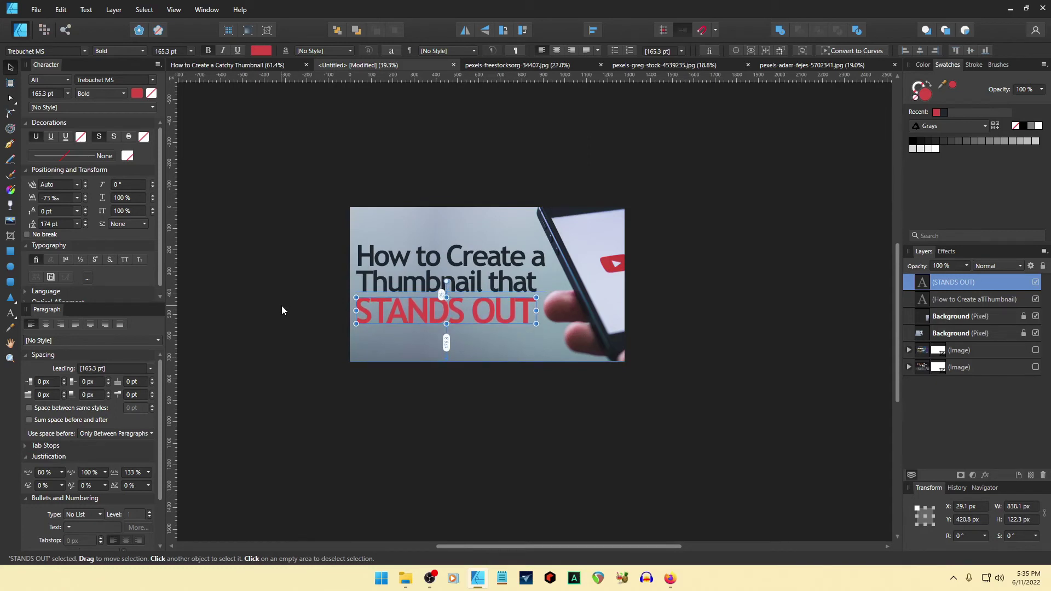
- Duplicate the dark title text and move the copy straight down to Y 596.9 px, below "STANDS OUT"
{"action": "left_click", "coordinate": [927, 303]}
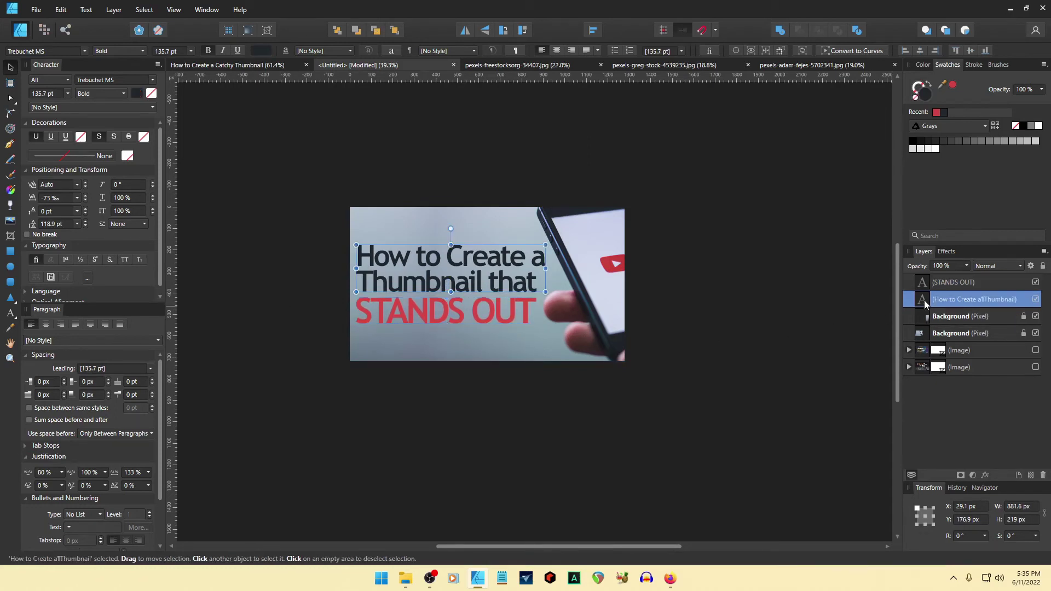
{"action": "key", "text": "ctrl+j"}
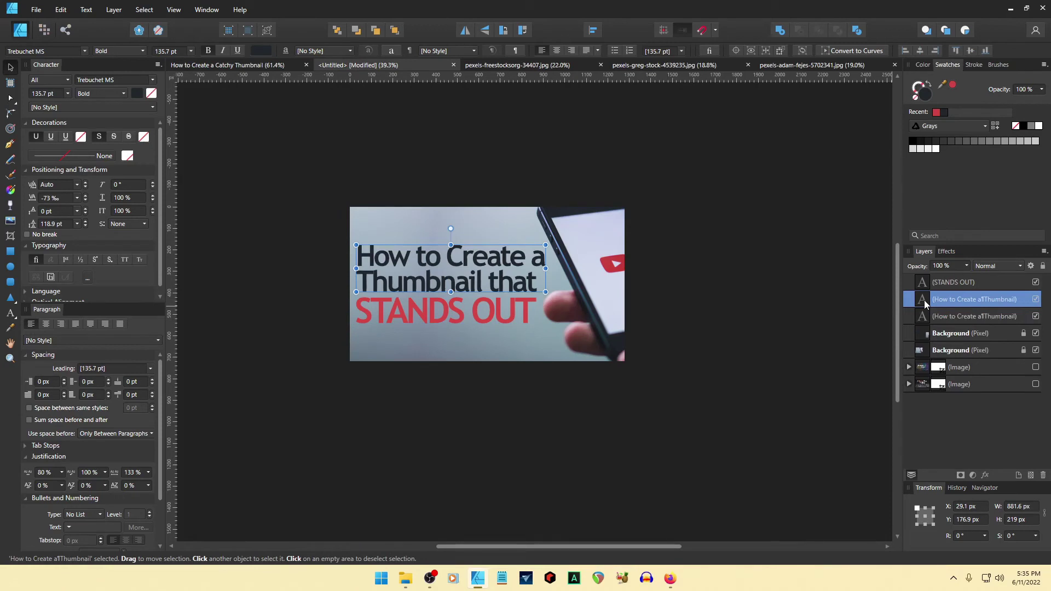
{"action": "key", "text": "shift+Down"}
{"action": "key", "text": "shift+Down"}
{"action": "key", "text": "shift+Down"}
{"action": "key", "text": "shift+Down"}
{"action": "key", "text": "shift+Down"}
{"action": "key", "text": "shift+Down"}
{"action": "key", "text": "shift+Down"}
{"action": "key", "text": "shift+Down"}
{"action": "key", "text": "shift+Down"}
{"action": "key", "text": "shift+Down"}
{"action": "key", "text": "shift+Down"}
{"action": "key", "text": "shift+Down"}
{"action": "key", "text": "shift+Down"}
{"action": "key", "text": "shift+Down"}
{"action": "key", "text": "shift+Down"}
{"action": "key", "text": "shift+Down"}
{"action": "key", "text": "shift+Down"}
{"action": "key", "text": "shift+Down"}
{"action": "key", "text": "shift+Down"}
{"action": "key", "text": "shift+Down"}
{"action": "key", "text": "shift+Down"}
{"action": "key", "text": "shift+Down"}
{"action": "key", "text": "shift+Down"}
{"action": "key", "text": "shift+Down"}
{"action": "key", "text": "shift+Down"}
{"action": "key", "text": "shift+Down"}
{"action": "key", "text": "shift+Down"}
{"action": "key", "text": "shift+Down"}
{"action": "key", "text": "shift+Down"}
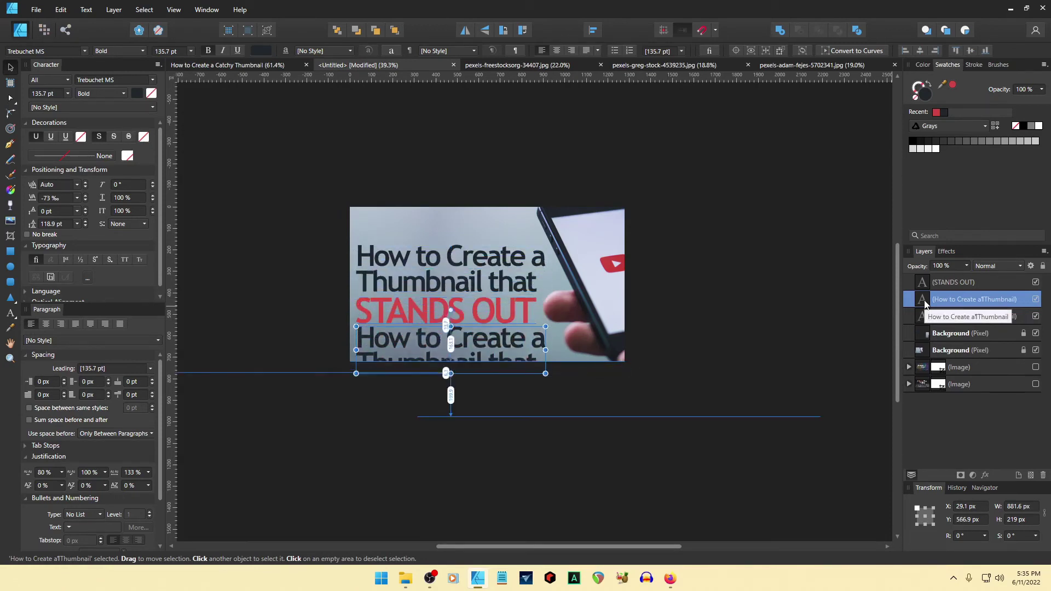
- Set the font size of the duplicated title text to 82 pt
{"action": "left_click", "coordinate": [59, 94]}
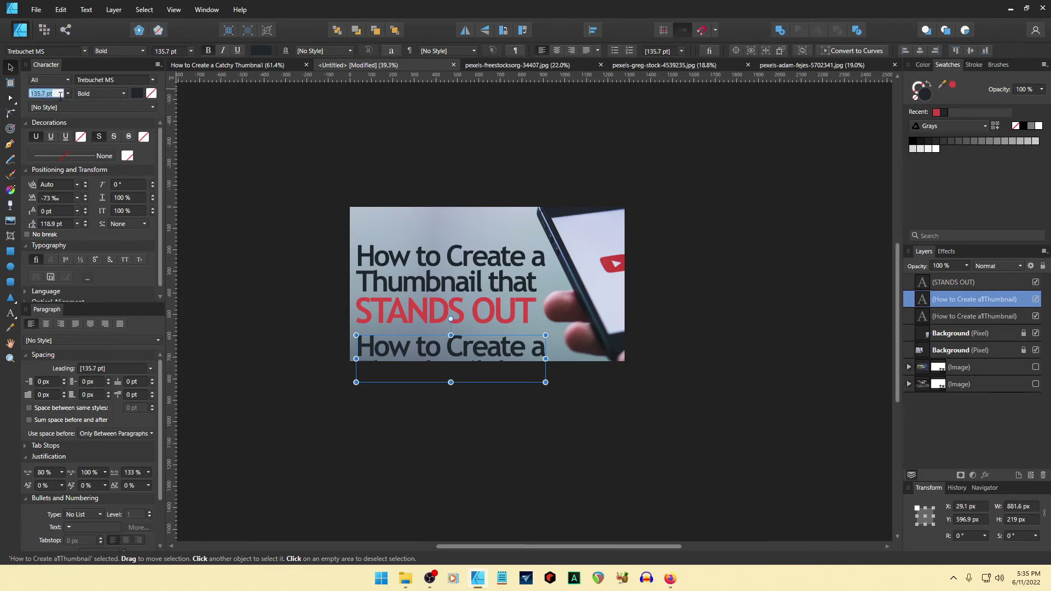
{"action": "type", "text": "82"}
{"action": "key", "text": "Return"}
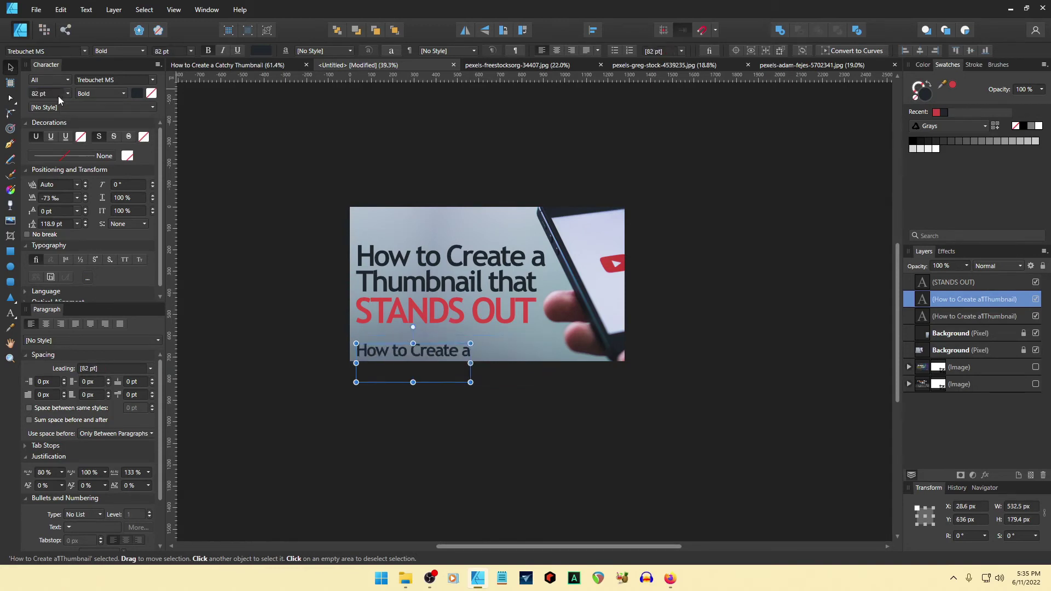
{"action": "triple_click", "coordinate": [390, 350]}
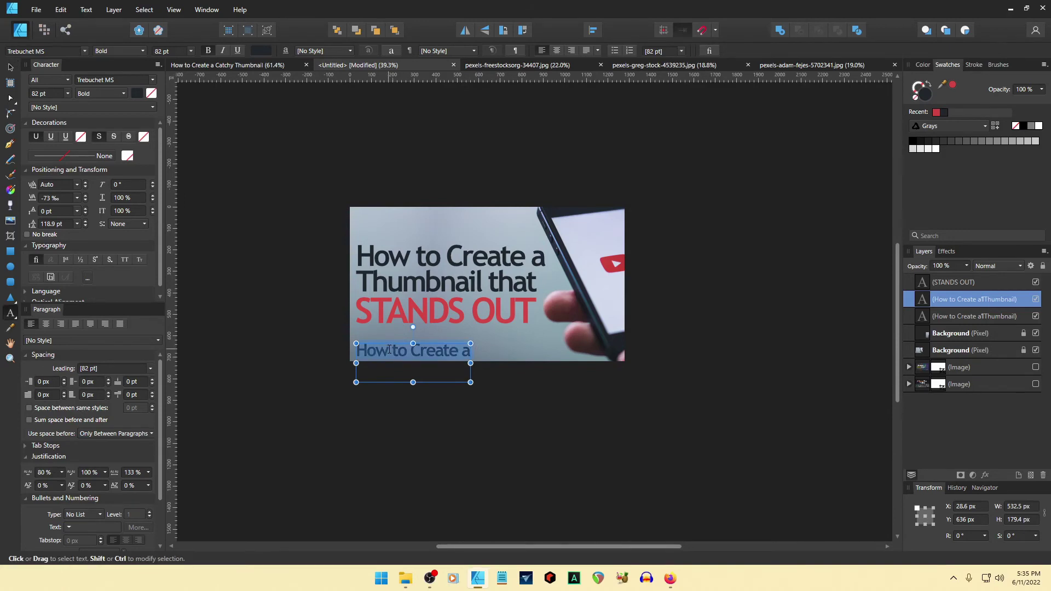
{"action": "type", "text": "wITH a"}
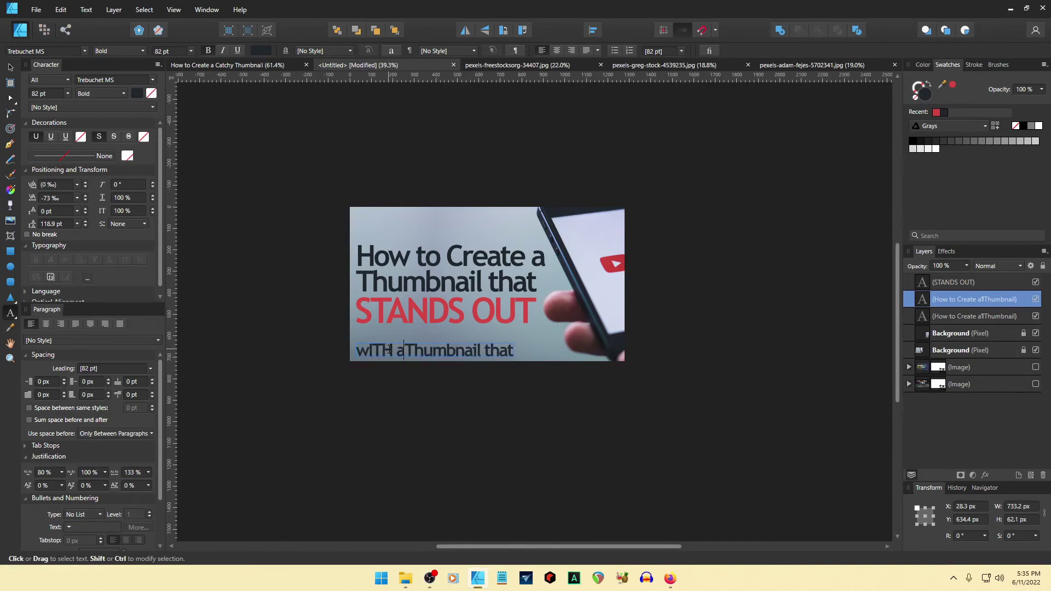
{"action": "type", "text": "FFINITY dES"}
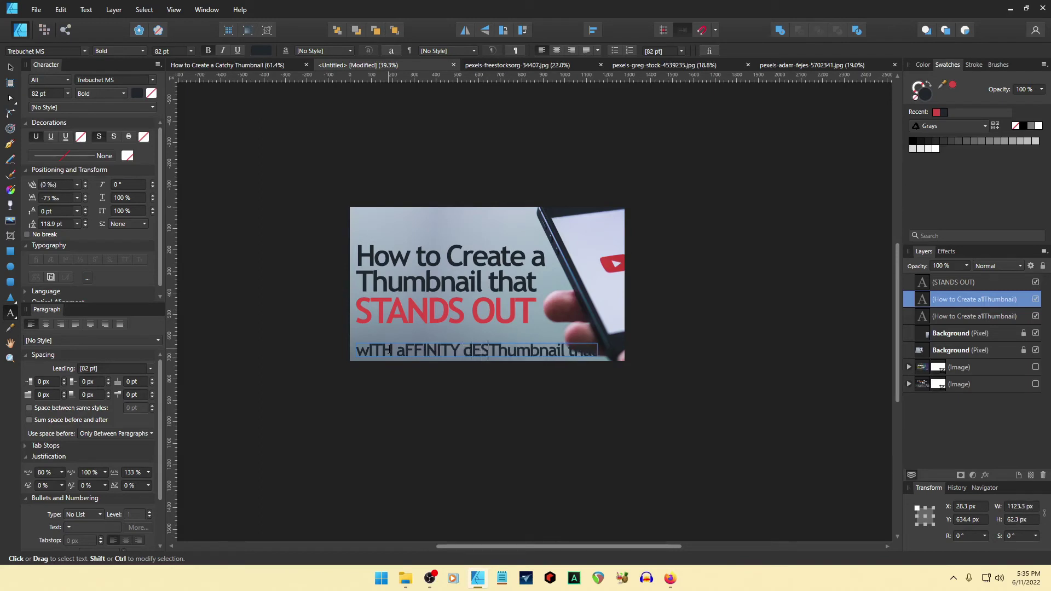
{"action": "type", "text": "IGNER"}
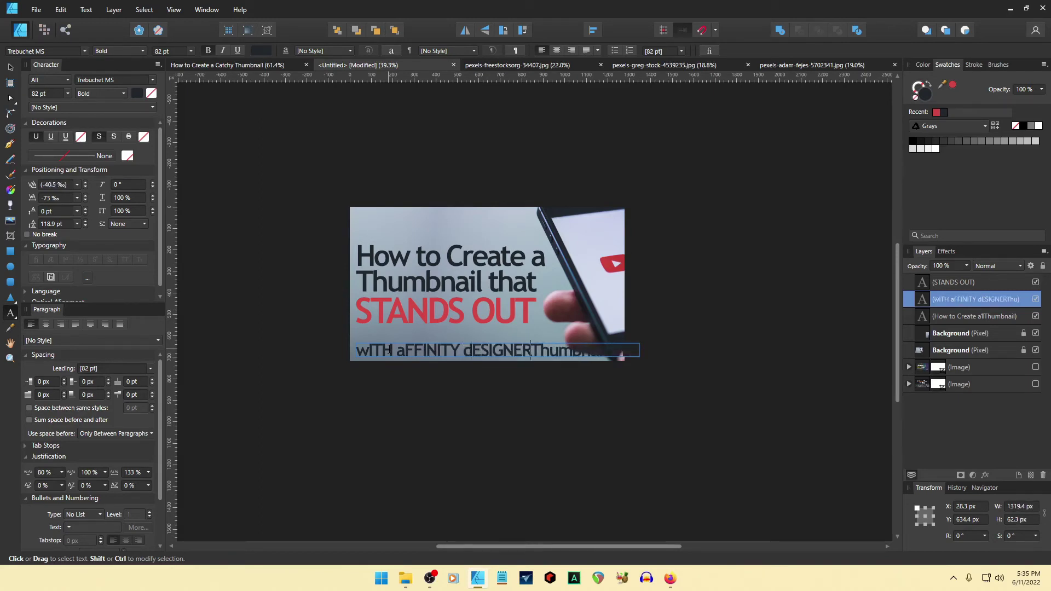
- Replace the wrongly capitalized text with "With Affinity Designer", delete the leftover second line, and finish editing the text
{"action": "key", "text": "ctrl+shift+Left"}
{"action": "key", "text": "ctrl+shift+Left"}
{"action": "key", "text": "ctrl+shift+Left"}
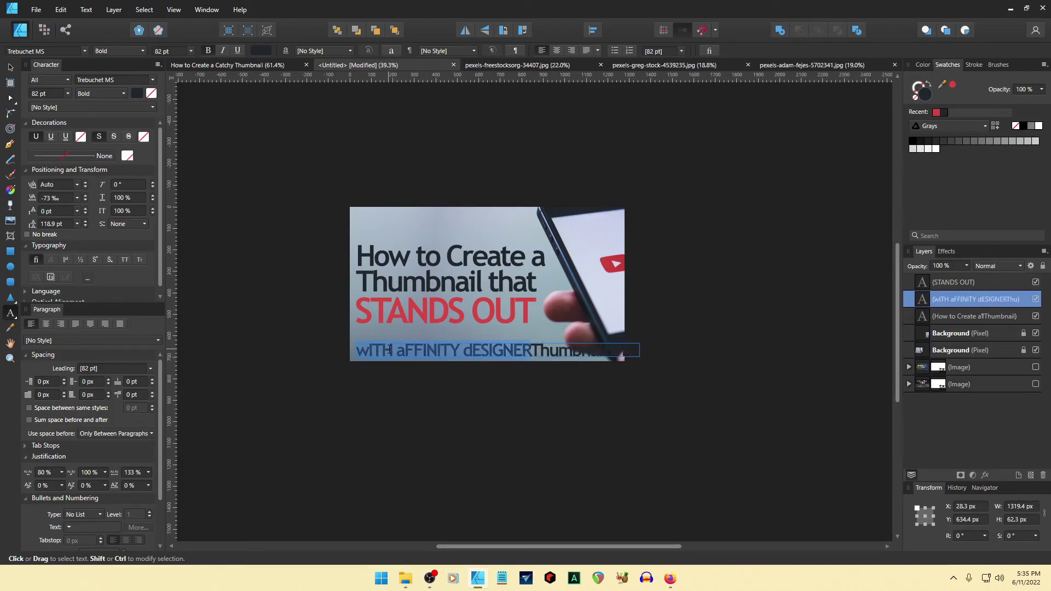
{"action": "type", "text": "With Affi"}
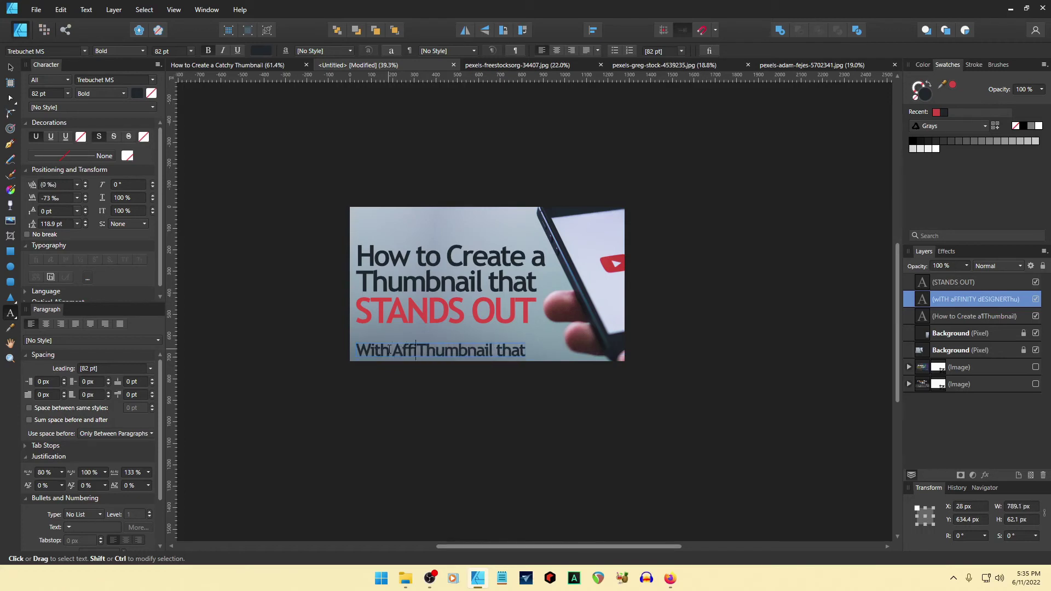
{"action": "type", "text": "nity Designe"}
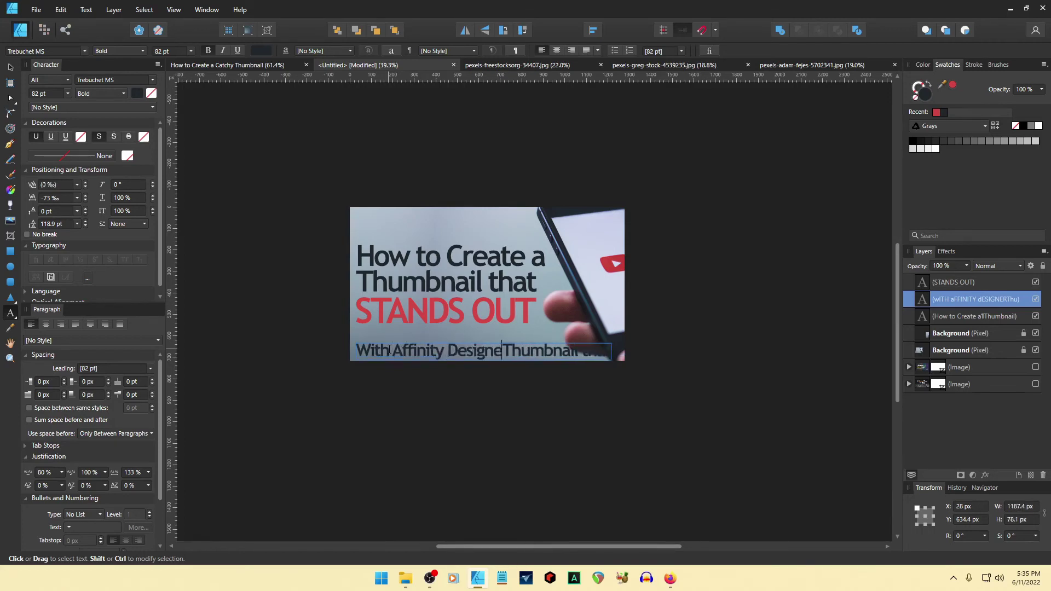
{"action": "type", "text": "r"}
{"action": "key", "text": "Return"}
{"action": "key", "text": "shift+End"}
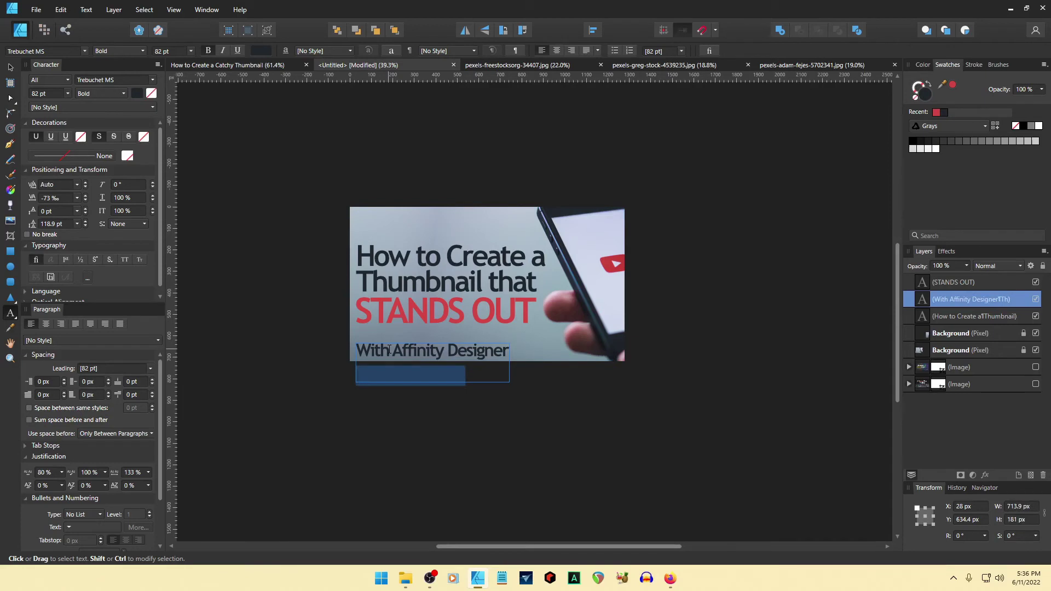
{"action": "key", "text": "shift+Right"}
{"action": "key", "text": "BackSpace"}
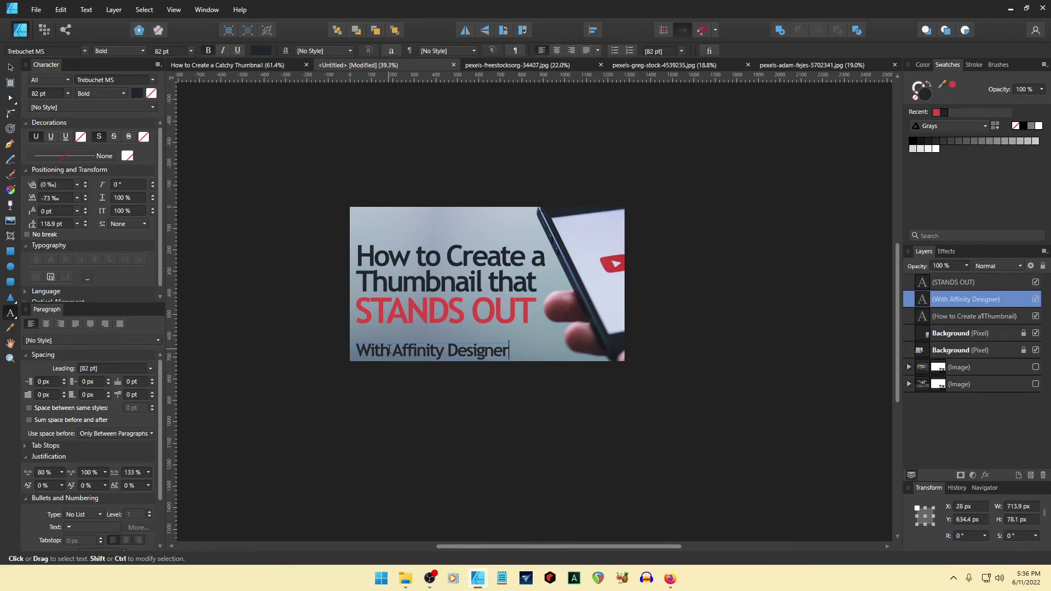
{"action": "key", "text": "Escape"}
{"action": "key", "text": "Escape"}
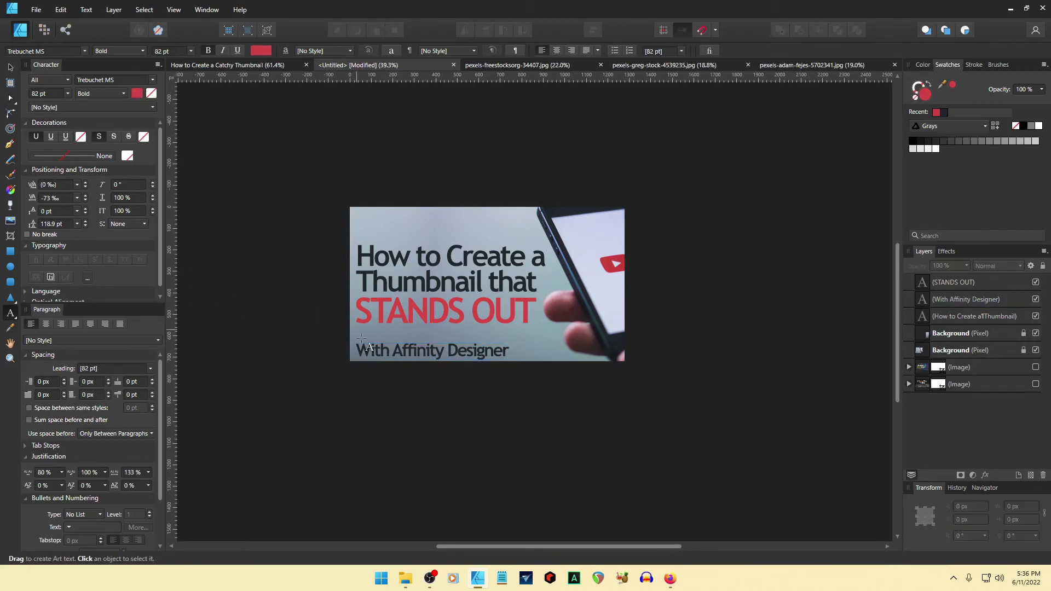
{"action": "key", "text": "v"}
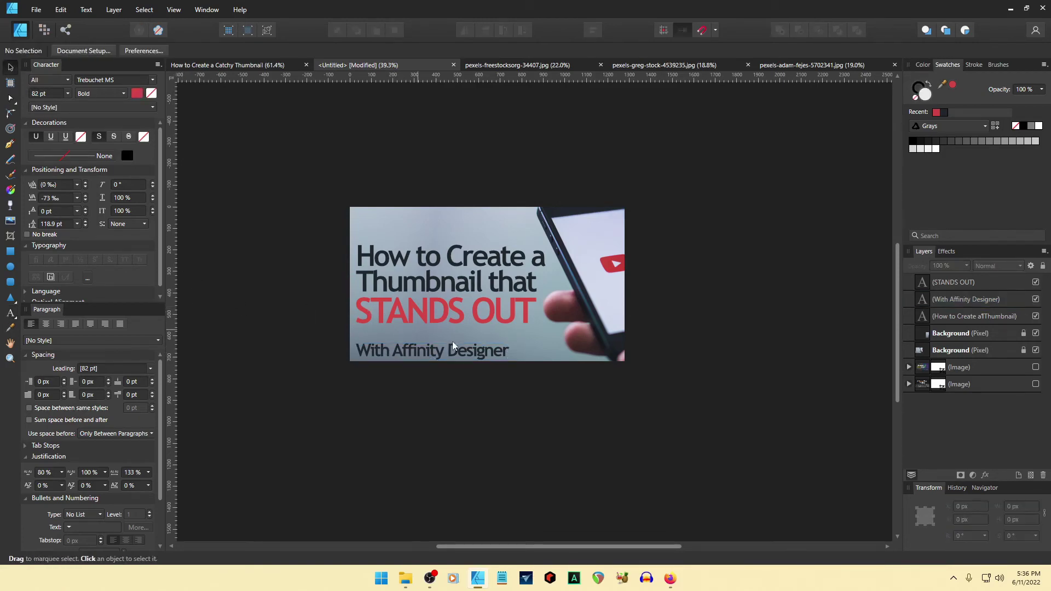
- Move the "With Affinity Designer" text up to Y 594.4 px
{"action": "left_click", "coordinate": [454, 353]}
{"action": "key", "text": "shift+Up"}
{"action": "key", "text": "shift+Up"}
{"action": "key", "text": "shift+Up"}
{"action": "key", "text": "shift+Up"}
{"action": "key", "text": "shift+Up"}
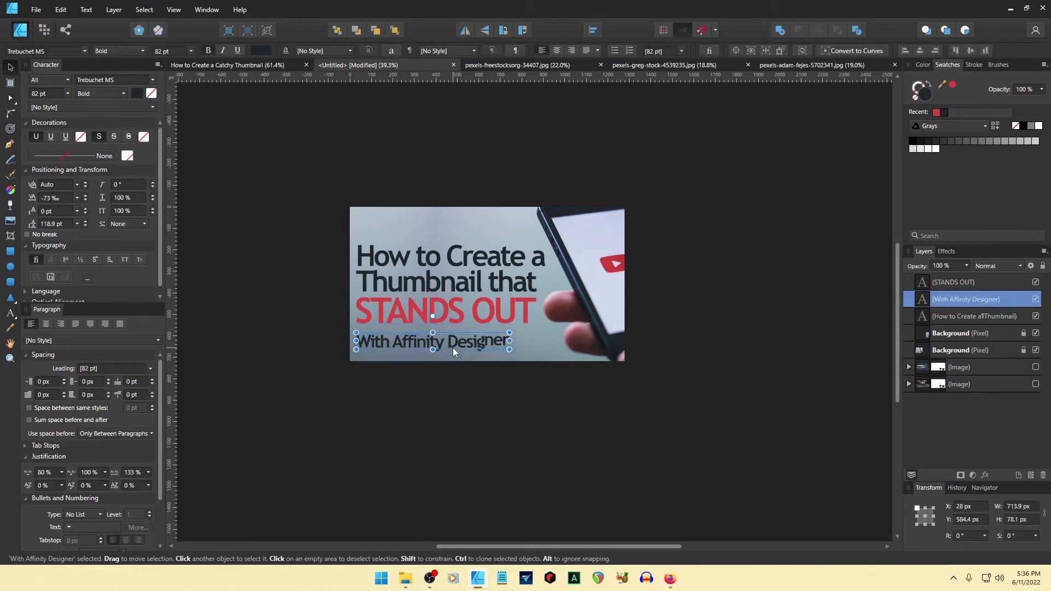
{"action": "key", "text": "shift+Down"}
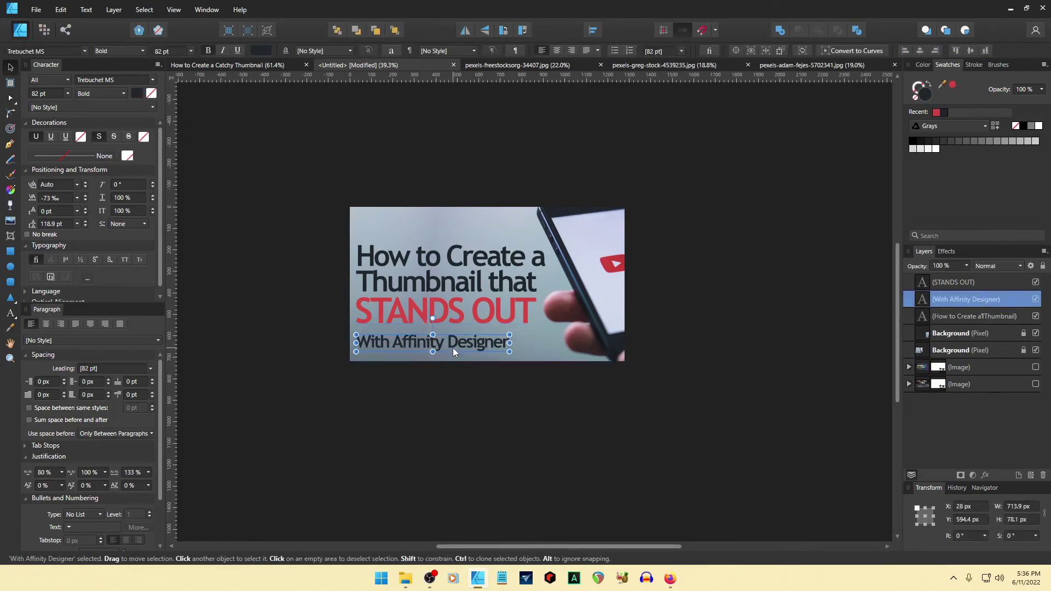
- Move the dark title and the "STANDS OUT" text together up to Y 138.9 px
{"action": "left_click", "coordinate": [460, 274]}
{"action": "left_click", "coordinate": [474, 313], "text": "shift"}
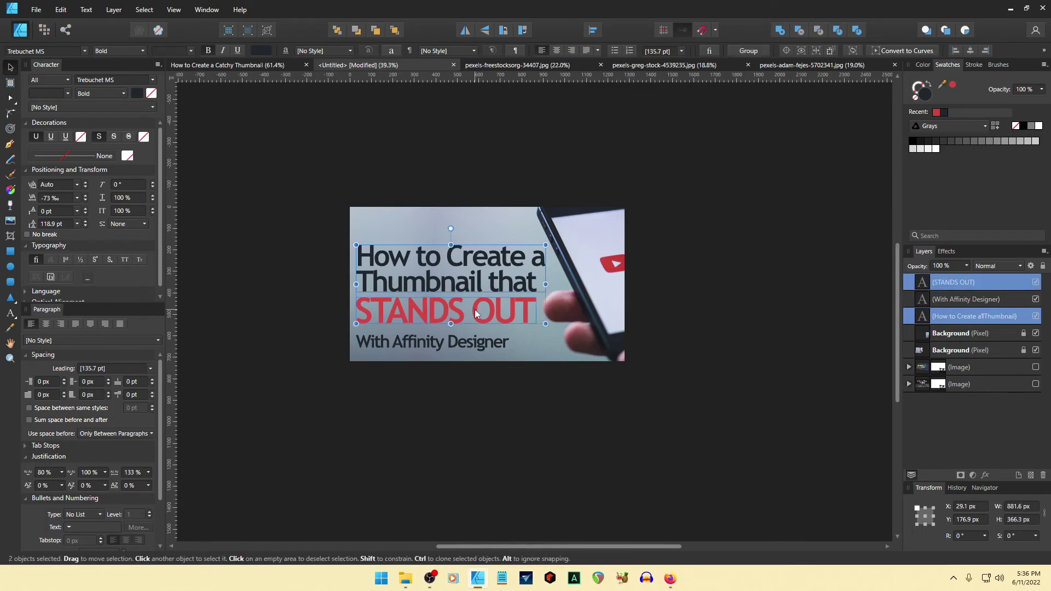
{"action": "key", "text": "Up"}
{"action": "key", "text": "Up"}
{"action": "key", "text": "Up"}
{"action": "key", "text": "Up"}
{"action": "key", "text": "Up"}
{"action": "key", "text": "Up"}
{"action": "key", "text": "Up"}
{"action": "key", "text": "Up"}
{"action": "key", "text": "Up"}
{"action": "key", "text": "Up"}
{"action": "key", "text": "Up"}
{"action": "key", "text": "Up"}
{"action": "key", "text": "Up"}
{"action": "key", "text": "Up"}
{"action": "key", "text": "Up"}
{"action": "key", "text": "Up"}
{"action": "key", "text": "Up"}
{"action": "key", "text": "Up"}
{"action": "key", "text": "Up"}
{"action": "key", "text": "Up"}
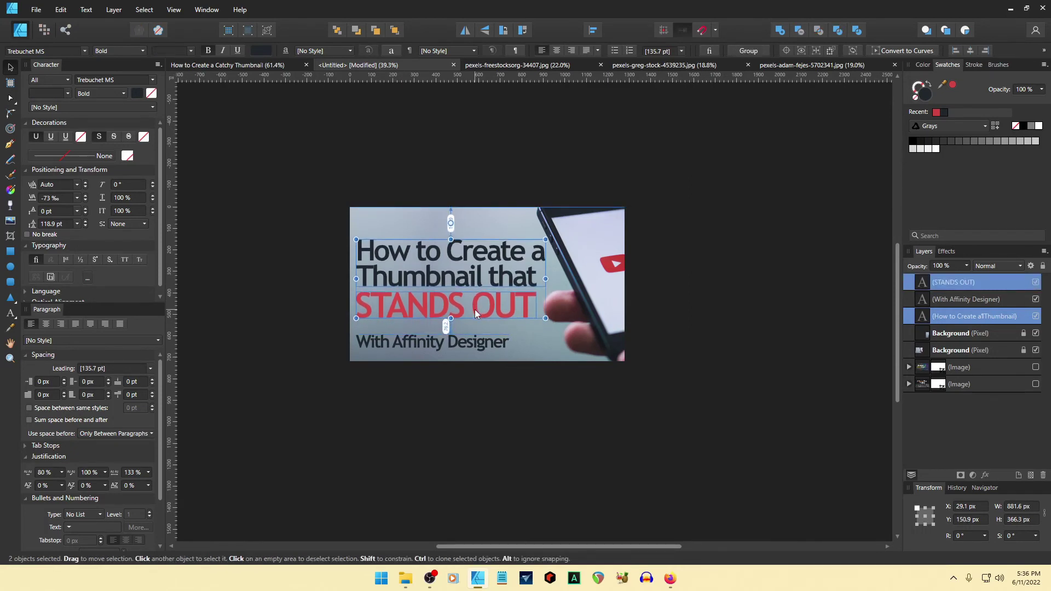
{"action": "key", "text": "Up"}
{"action": "key", "text": "Up"}
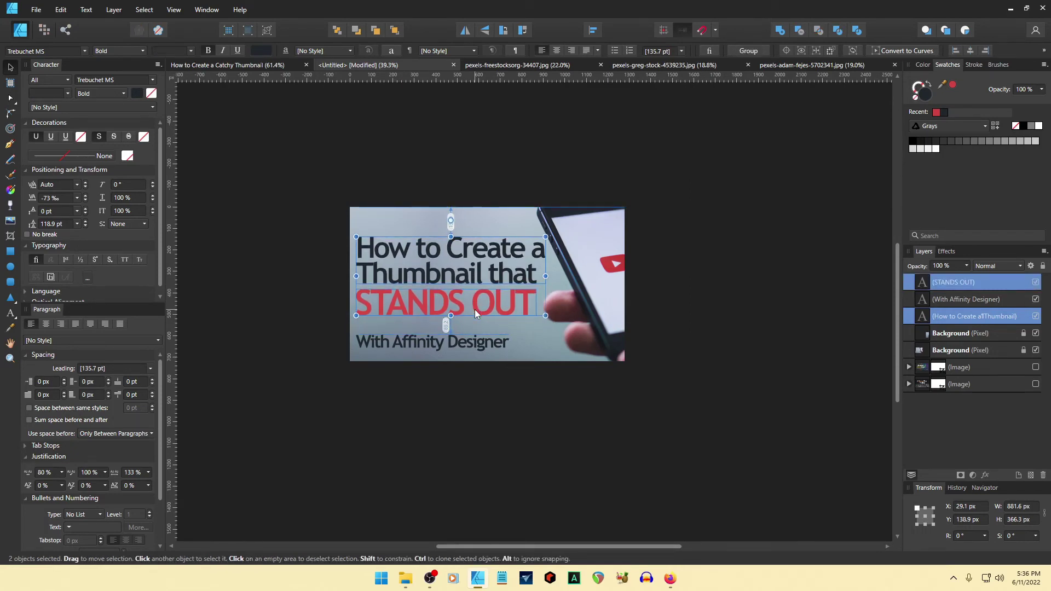
- Move the "With Affinity Designer" text up to Y 574.4 px
{"action": "left_click", "coordinate": [475, 341]}
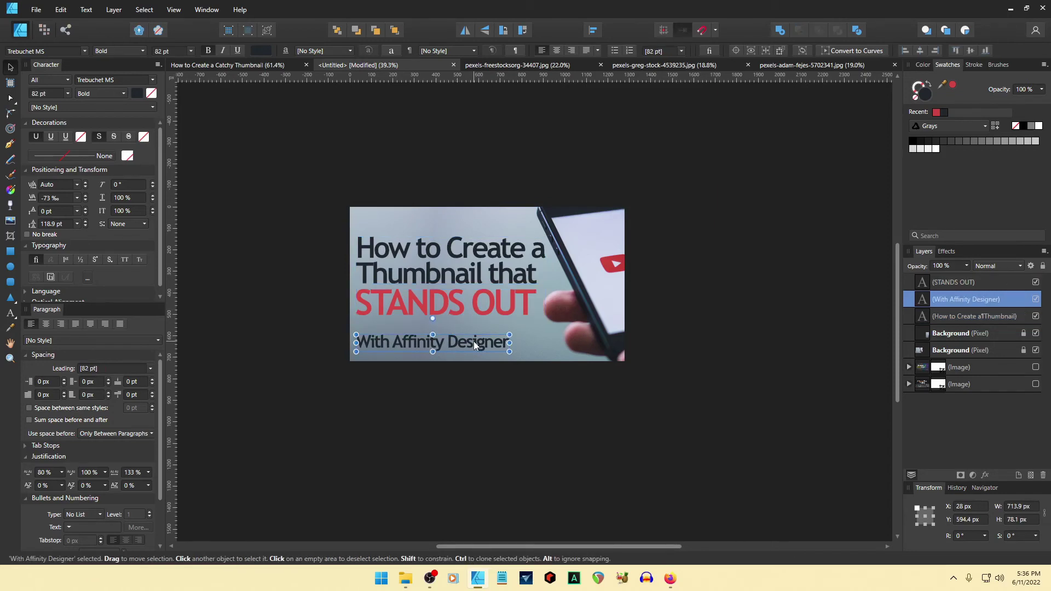
{"action": "key", "text": "Up"}
{"action": "key", "text": "Up"}
{"action": "key", "text": "Up"}
{"action": "key", "text": "Up"}
{"action": "key", "text": "Up"}
{"action": "key", "text": "Up"}
{"action": "key", "text": "Up"}
{"action": "key", "text": "Up"}
{"action": "key", "text": "Up"}
{"action": "key", "text": "Up"}
{"action": "key", "text": "Up"}
{"action": "key", "text": "Up"}
{"action": "key", "text": "Up"}
{"action": "key", "text": "Up"}
{"action": "key", "text": "Up"}
{"action": "key", "text": "Up"}
{"action": "key", "text": "Up"}
{"action": "key", "text": "Up"}
{"action": "key", "text": "Up"}
{"action": "key", "text": "Up"}
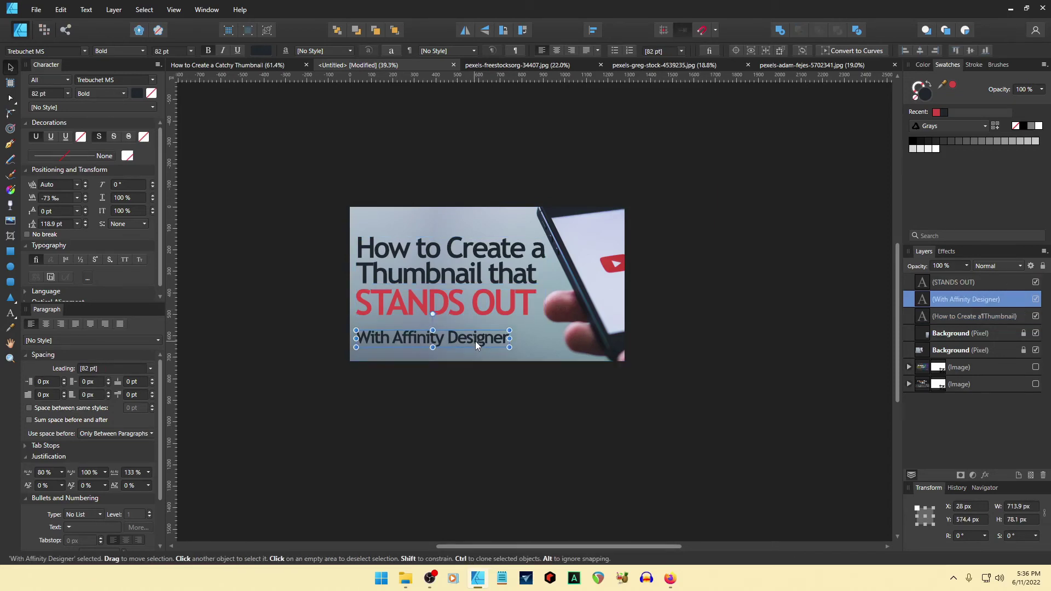
- Enlarge the "With Affinity Designer" text and set its font size to 90 pt
{"action": "left_click_drag", "start_coordinate": [510, 348], "coordinate": [524, 351]}
{"action": "left_click", "coordinate": [46, 96]}
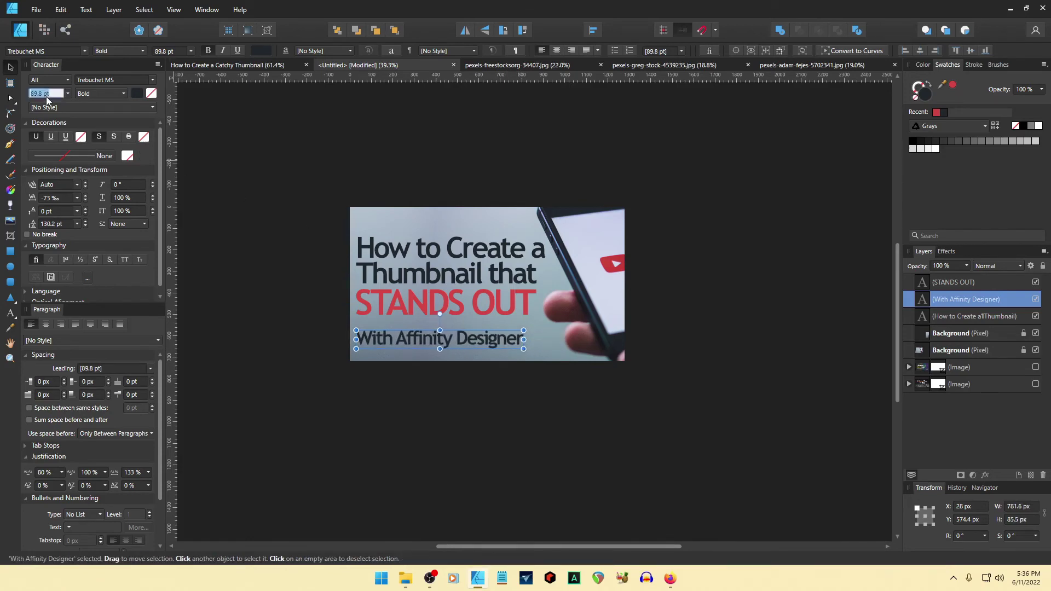
{"action": "type", "text": "90"}
{"action": "key", "text": "Return"}
- Tighten the tracking of the dark "How to Create a Thumbnail that" title to -90 ‰
{"action": "left_click", "coordinate": [429, 252]}
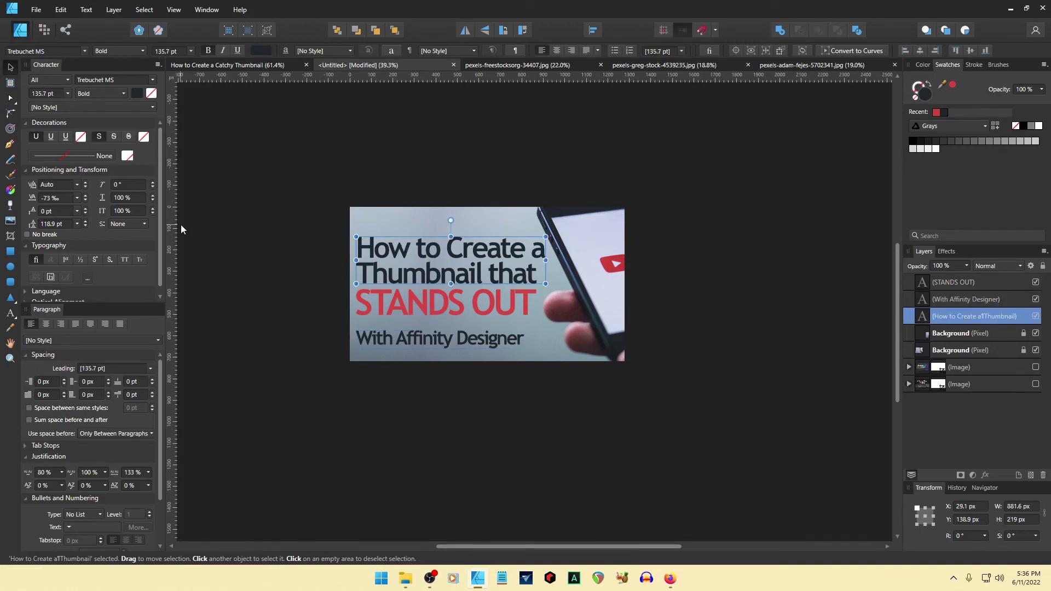
{"action": "left_click", "coordinate": [85, 200]}
{"action": "left_click", "coordinate": [85, 200]}
{"action": "left_click", "coordinate": [86, 200]}
{"action": "left_click", "coordinate": [86, 200]}
{"action": "left_click", "coordinate": [86, 200]}
{"action": "left_click", "coordinate": [85, 200]}
{"action": "left_click", "coordinate": [86, 200]}
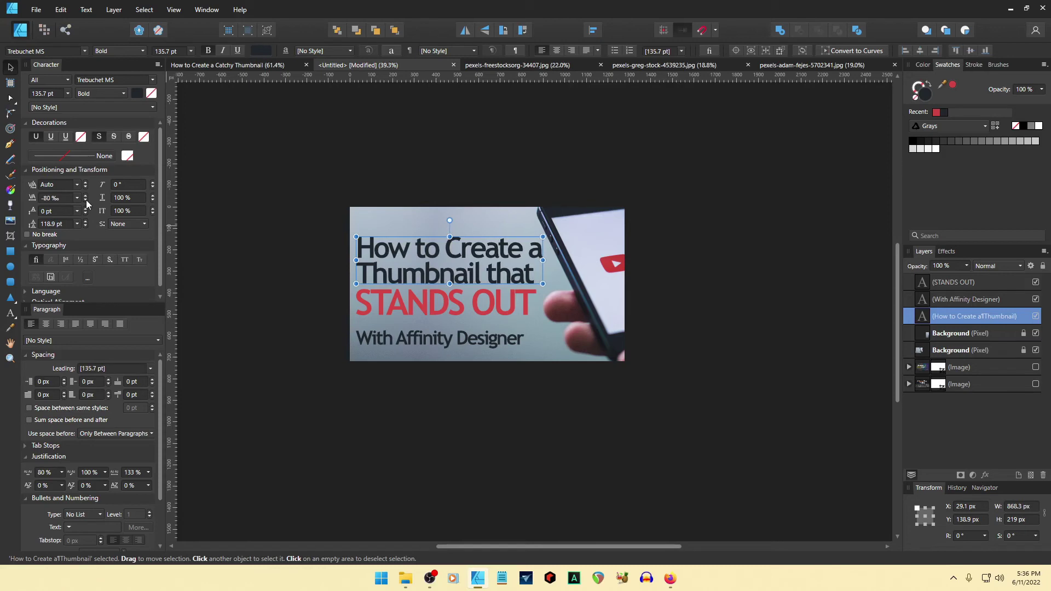
{"action": "left_click", "coordinate": [86, 200]}
{"action": "left_click", "coordinate": [86, 200]}
{"action": "left_click", "coordinate": [86, 200]}
{"action": "left_click", "coordinate": [86, 200]}
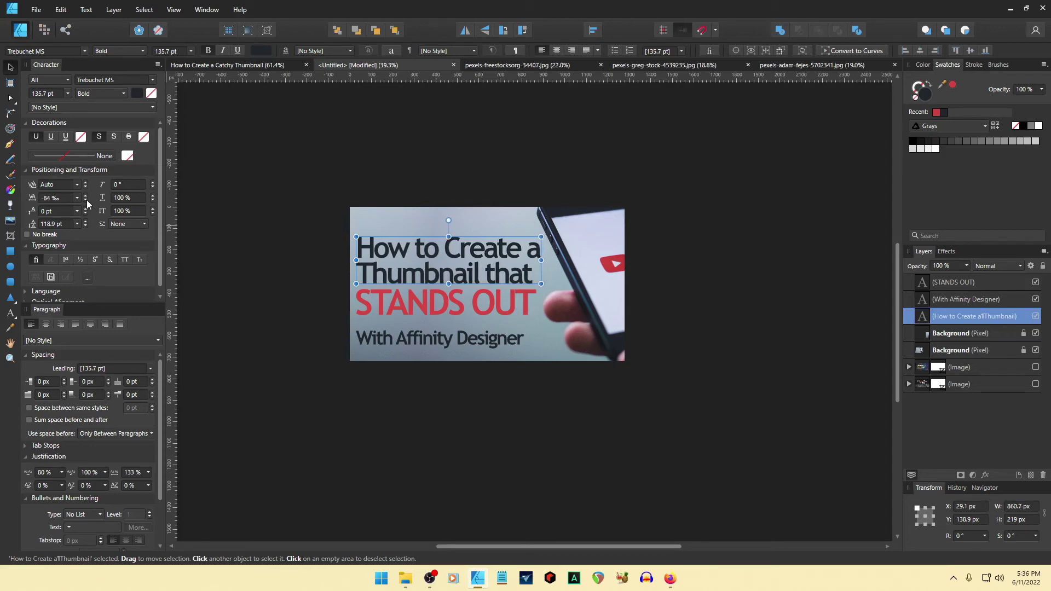
{"action": "left_click", "coordinate": [86, 200]}
{"action": "left_click", "coordinate": [86, 200]}
{"action": "left_click", "coordinate": [86, 200]}
{"action": "left_click", "coordinate": [86, 200]}
{"action": "left_click", "coordinate": [86, 200]}
{"action": "left_click", "coordinate": [86, 200]}
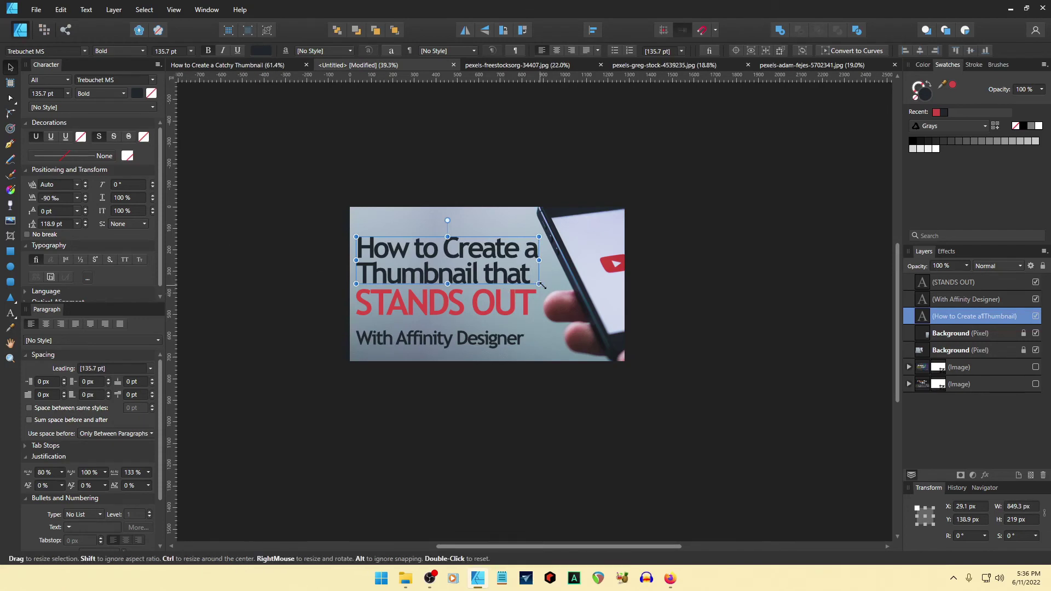
- Enlarge the dark "How to Create a Thumbnail that" title to a font size of about 140.5 pt
{"action": "left_click_drag", "start_coordinate": [540, 283], "coordinate": [548, 287]}
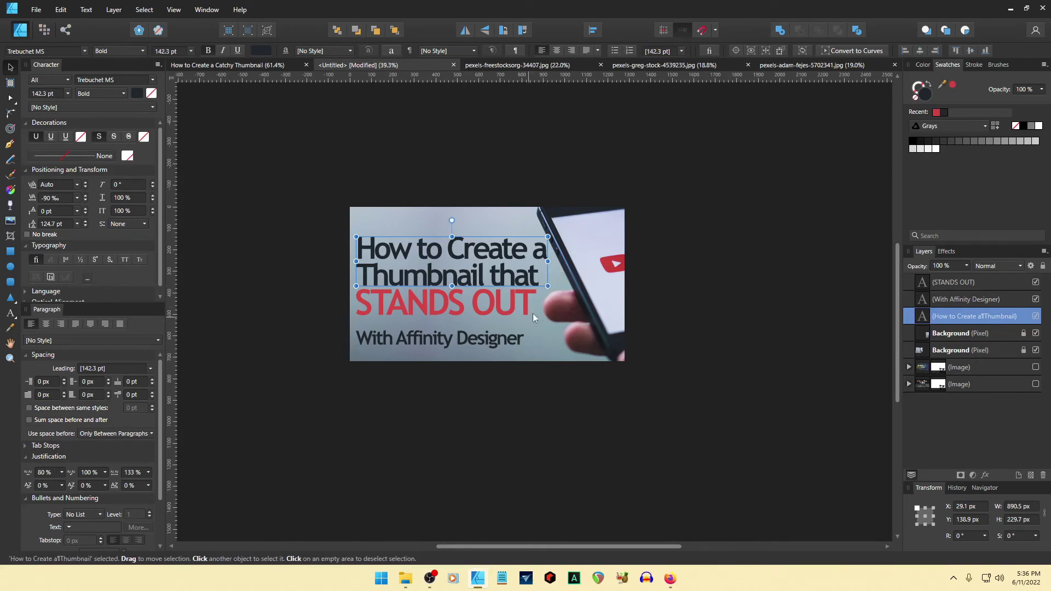
{"action": "left_click_drag", "start_coordinate": [548, 286], "coordinate": [544, 285]}
{"action": "left_click", "coordinate": [330, 273]}
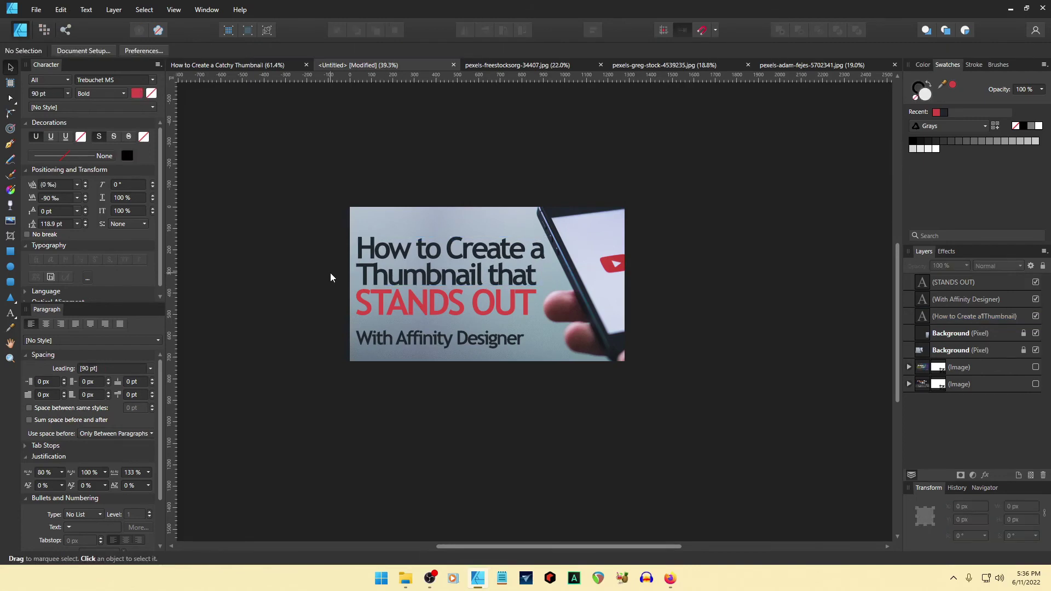
- Tighten the tracking of the red "STANDS OUT" text to -90 ‰ and enlarge it to about 860 px wide
{"action": "left_click", "coordinate": [459, 312]}
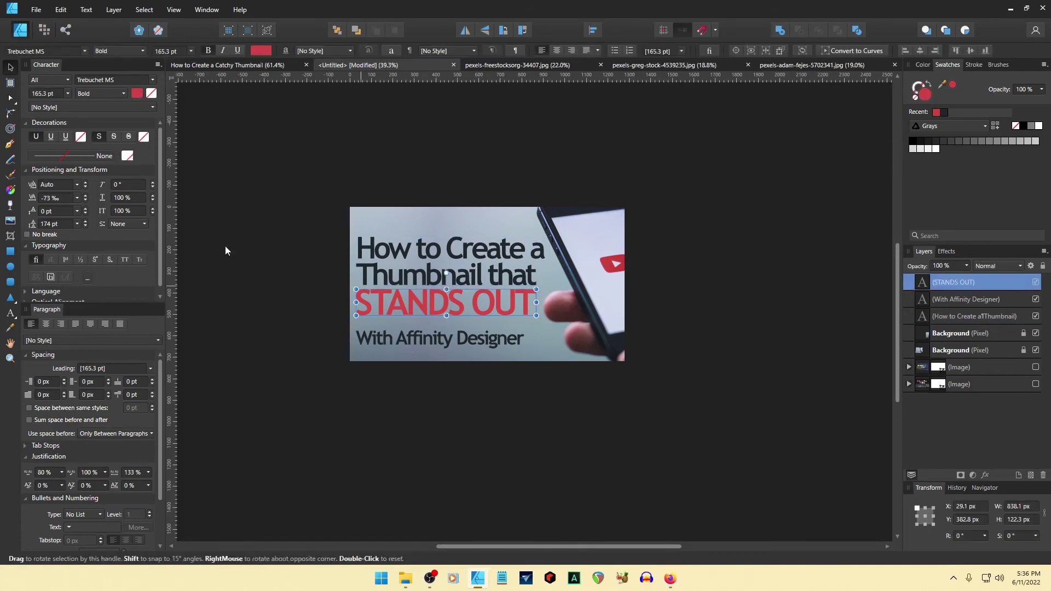
{"action": "left_click", "coordinate": [85, 200]}
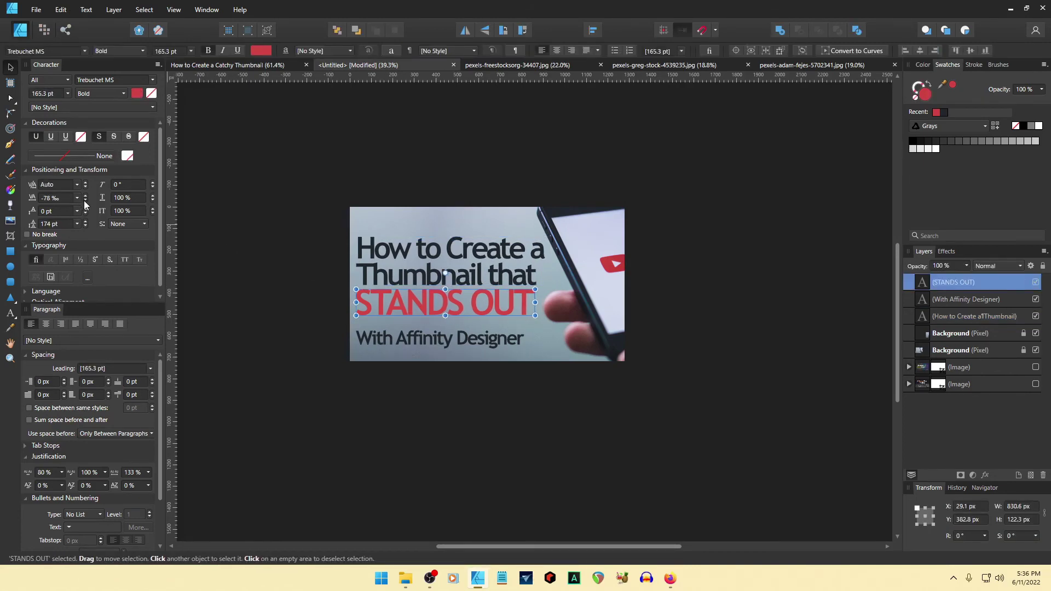
{"action": "left_click", "coordinate": [85, 201]}
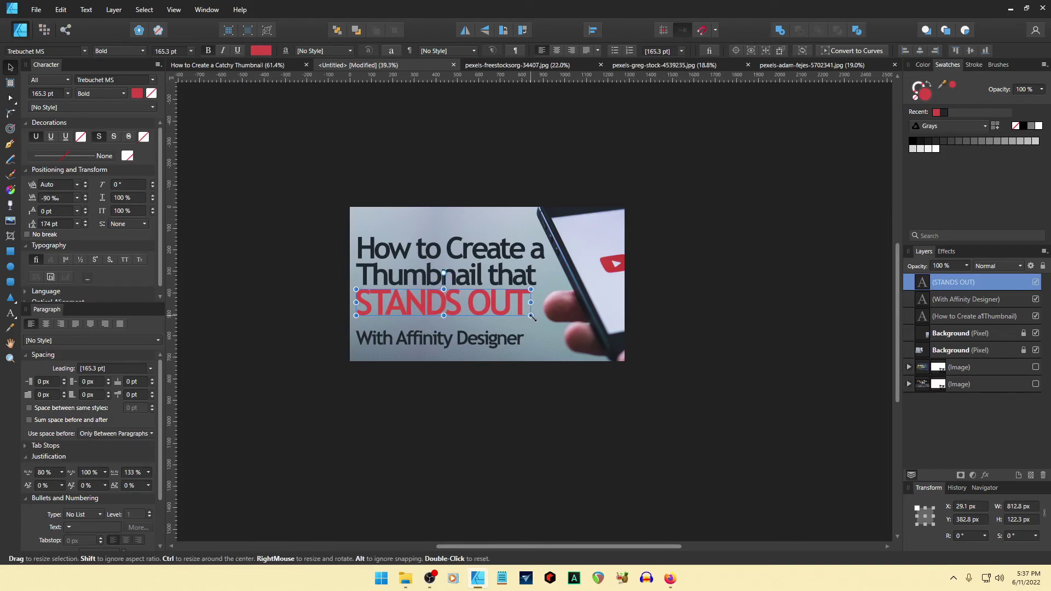
{"action": "left_click_drag", "start_coordinate": [531, 316], "coordinate": [540, 320]}
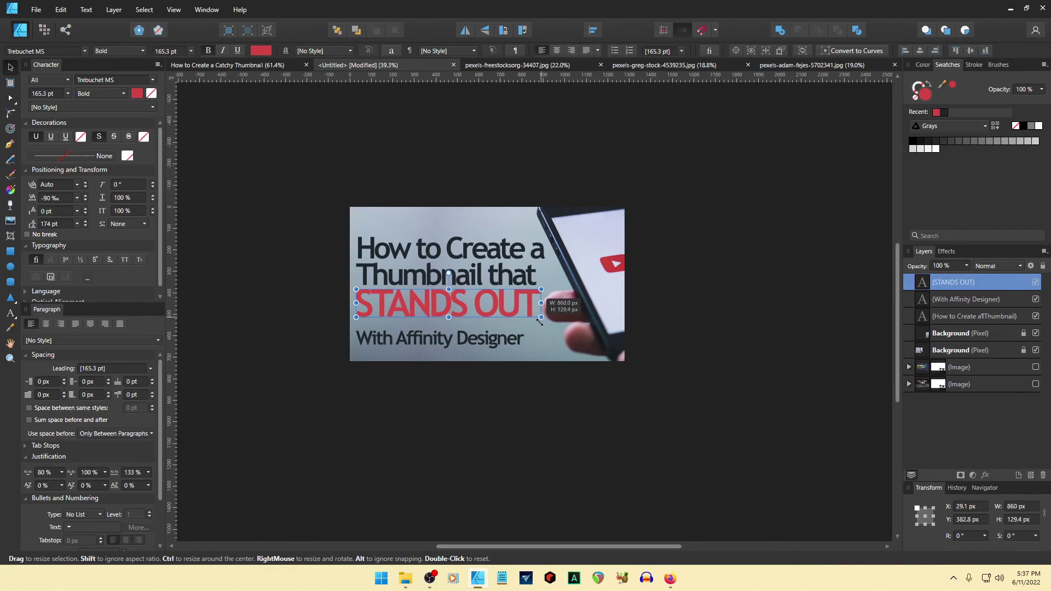
- Move the dark "How to Create a Thumbnail that" title up to Y 129.9 px
{"action": "left_click", "coordinate": [496, 279]}
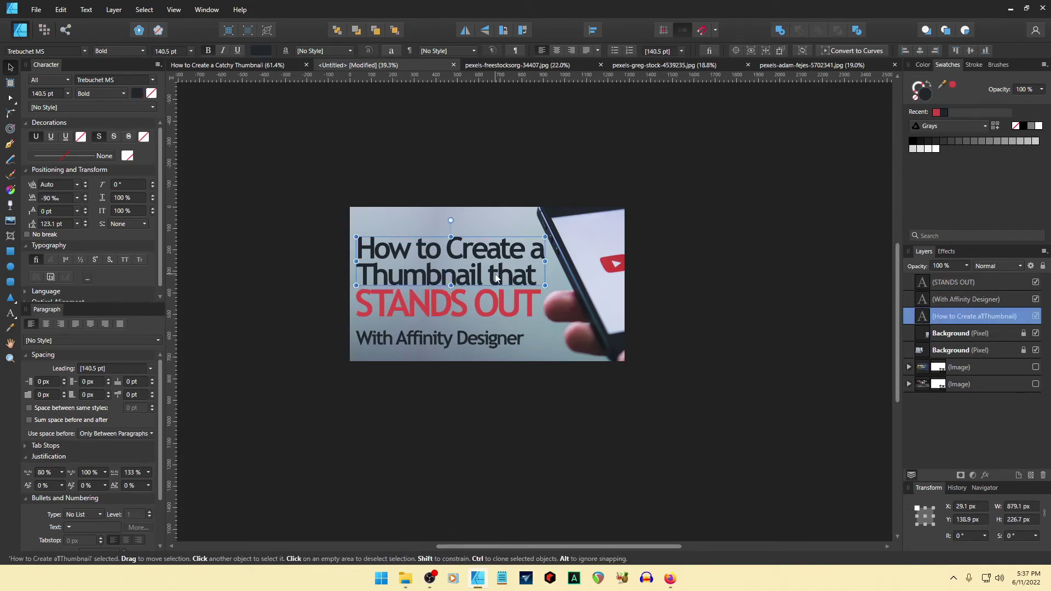
{"action": "key", "text": "Up"}
{"action": "key", "text": "Up"}
{"action": "key", "text": "Up"}
{"action": "key", "text": "Up"}
{"action": "key", "text": "Up"}
{"action": "key", "text": "Up"}
{"action": "key", "text": "Up"}
{"action": "key", "text": "Up"}
{"action": "key", "text": "Up"}
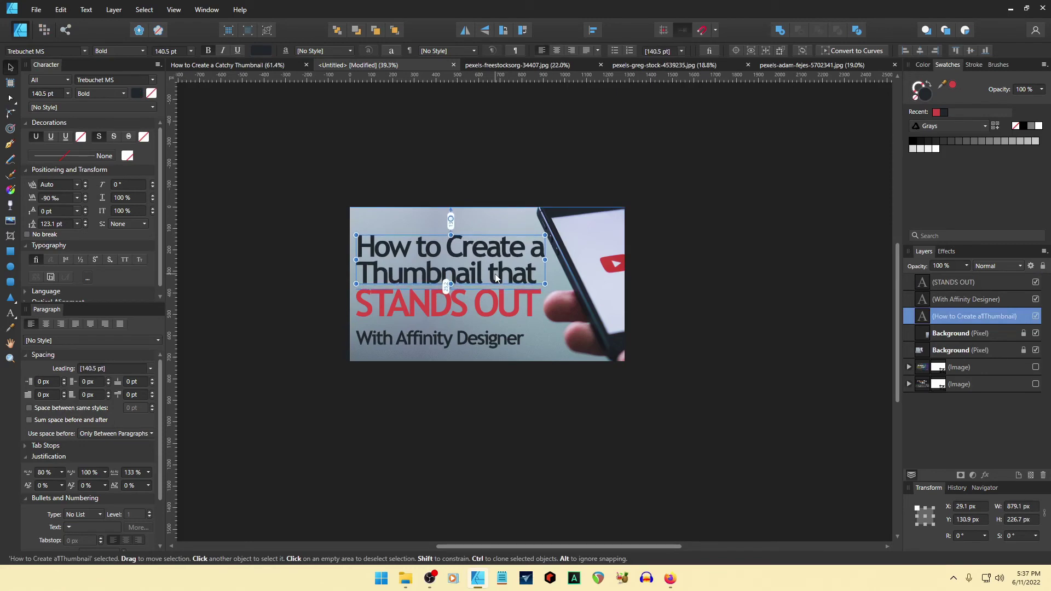
- Nudge the red "STANDS OUT" text to X 31.1 px and Y 381.8 px
{"action": "left_click", "coordinate": [464, 308]}
{"action": "key", "text": "Up"}
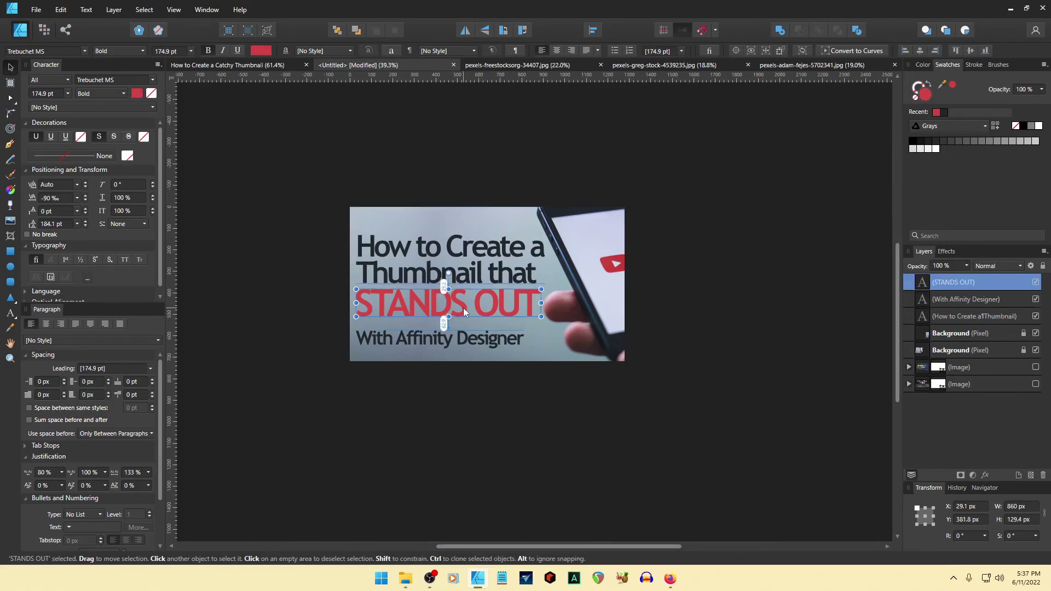
{"action": "key", "text": "Right"}
{"action": "key", "text": "Right"}
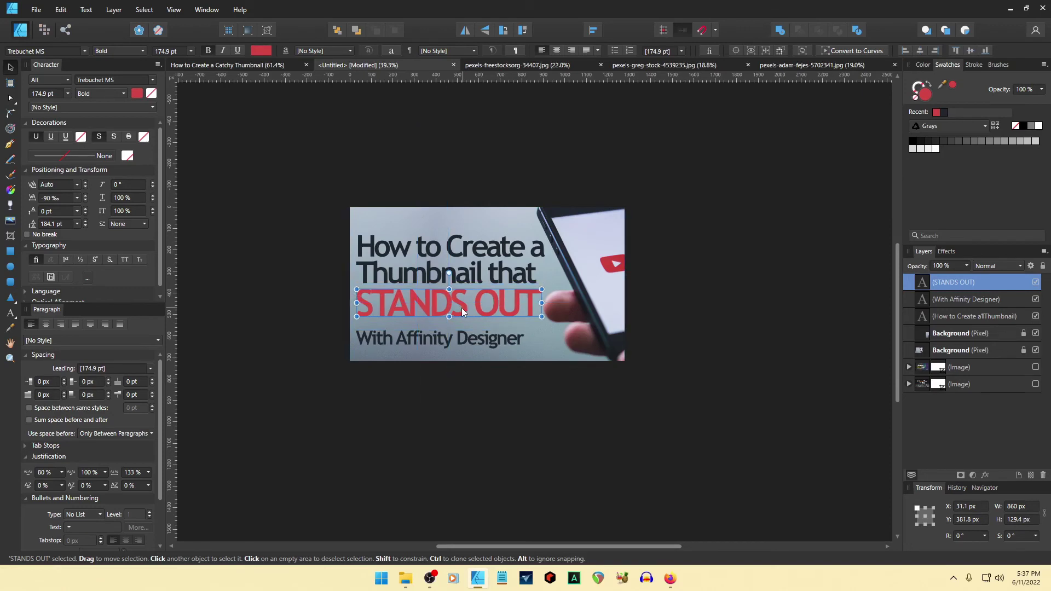
- Align the left edges of all three text objects at X 28 px and deselect them
{"action": "left_click", "coordinate": [402, 334], "text": "shift"}
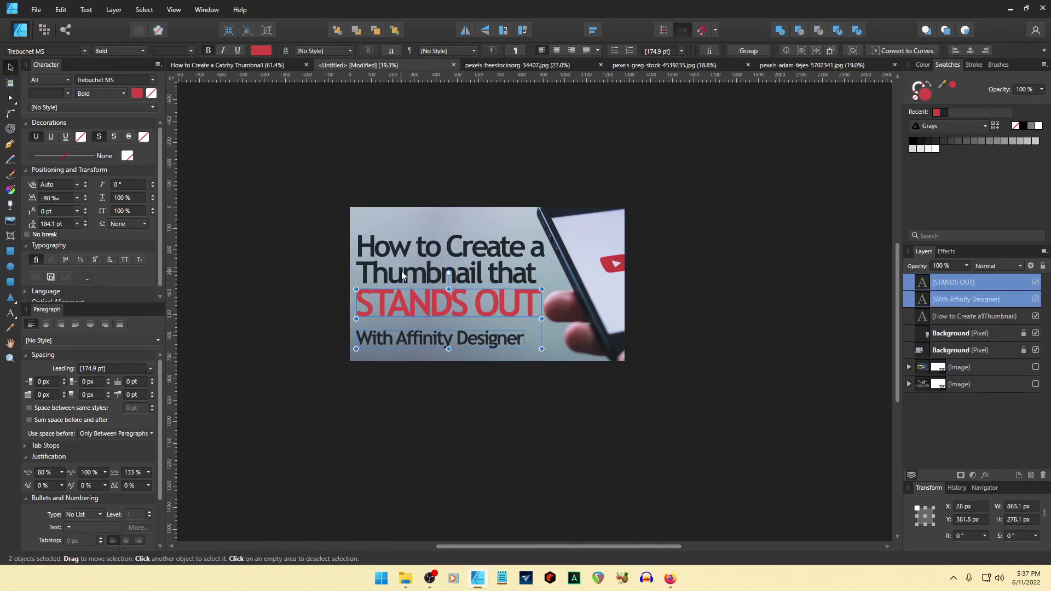
{"action": "left_click", "coordinate": [404, 274], "text": "shift"}
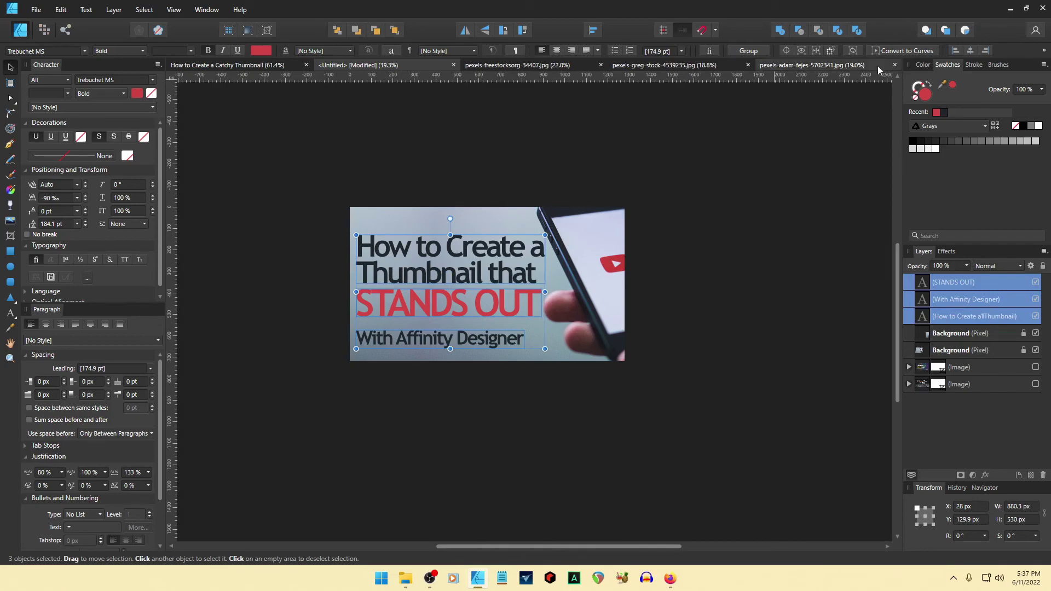
{"action": "key", "text": "ctrl+d"}
- Unlock the two Background pixel layers and select them together
{"action": "left_click", "coordinate": [1023, 334]}
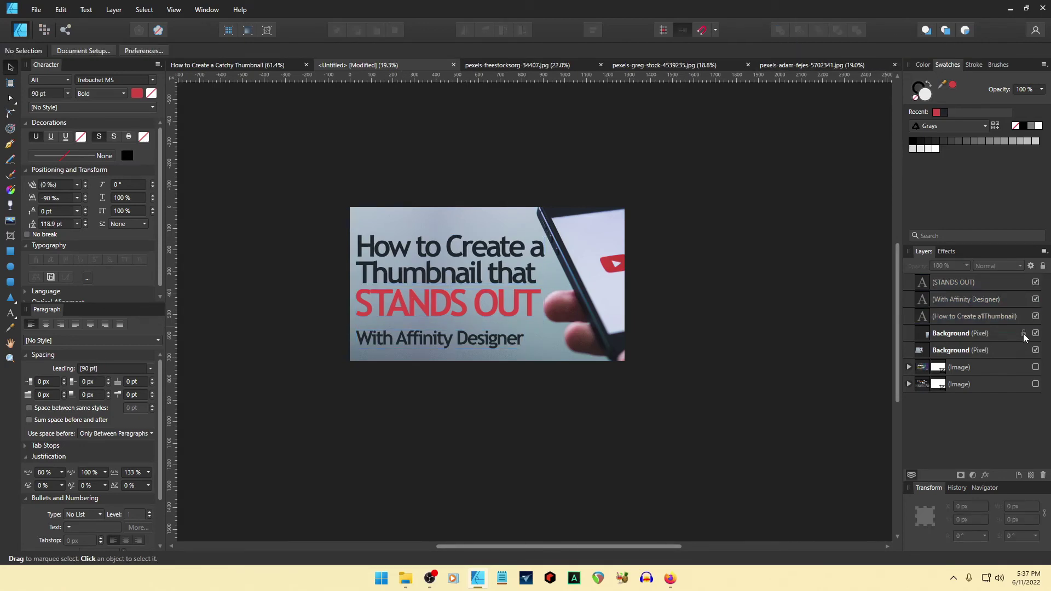
{"action": "left_click", "coordinate": [952, 334]}
{"action": "left_click", "coordinate": [954, 350], "text": "shift"}
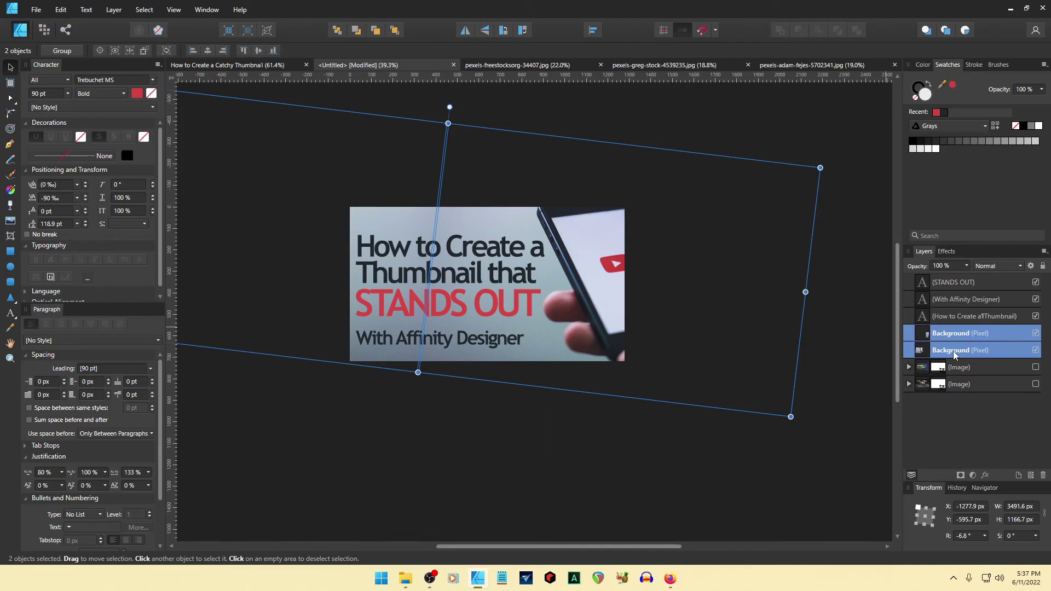
- Move both Background layers to the right, to X -1246.9 px
{"action": "key", "text": "Right"}
{"action": "key", "text": "Right"}
{"action": "key", "text": "Right"}
{"action": "key", "text": "Right"}
{"action": "key", "text": "Right"}
{"action": "key", "text": "Right"}
{"action": "key", "text": "Right"}
{"action": "key", "text": "Right"}
{"action": "key", "text": "Right"}
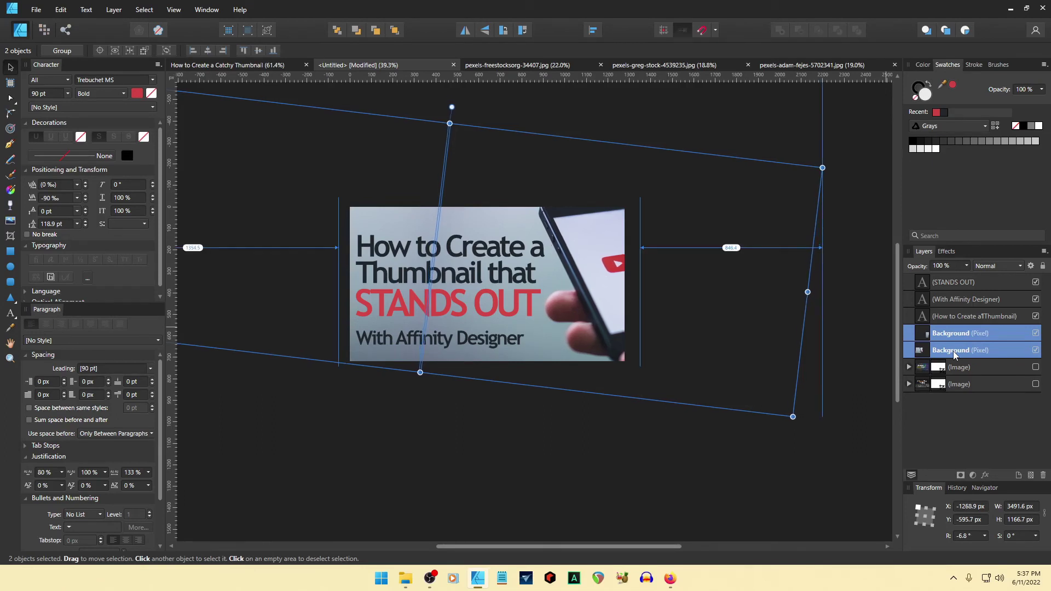
{"action": "key", "text": "Right"}
{"action": "key", "text": "Right"}
{"action": "key", "text": "Right"}
{"action": "key", "text": "Right"}
{"action": "key", "text": "Right"}
{"action": "key", "text": "Right"}
{"action": "key", "text": "Right"}
{"action": "key", "text": "Right"}
{"action": "key", "text": "Right"}
{"action": "key", "text": "Right"}
{"action": "key", "text": "Right"}
{"action": "key", "text": "Right"}
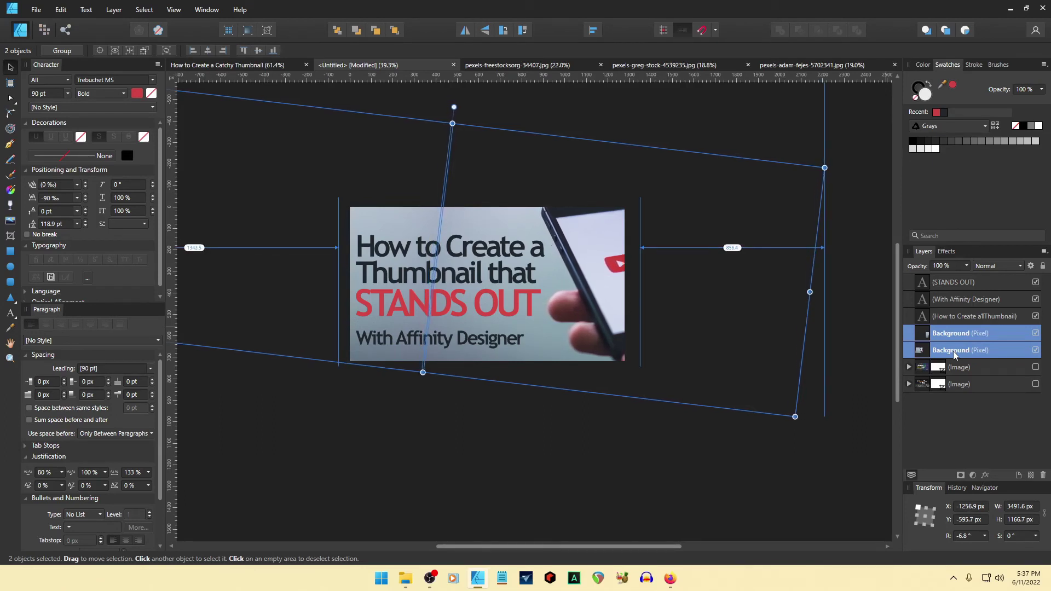
{"action": "key", "text": "Right"}
{"action": "key", "text": "Right"}
{"action": "key", "text": "Right"}
{"action": "key", "text": "Right"}
{"action": "key", "text": "Right"}
{"action": "key", "text": "Right"}
{"action": "key", "text": "Right"}
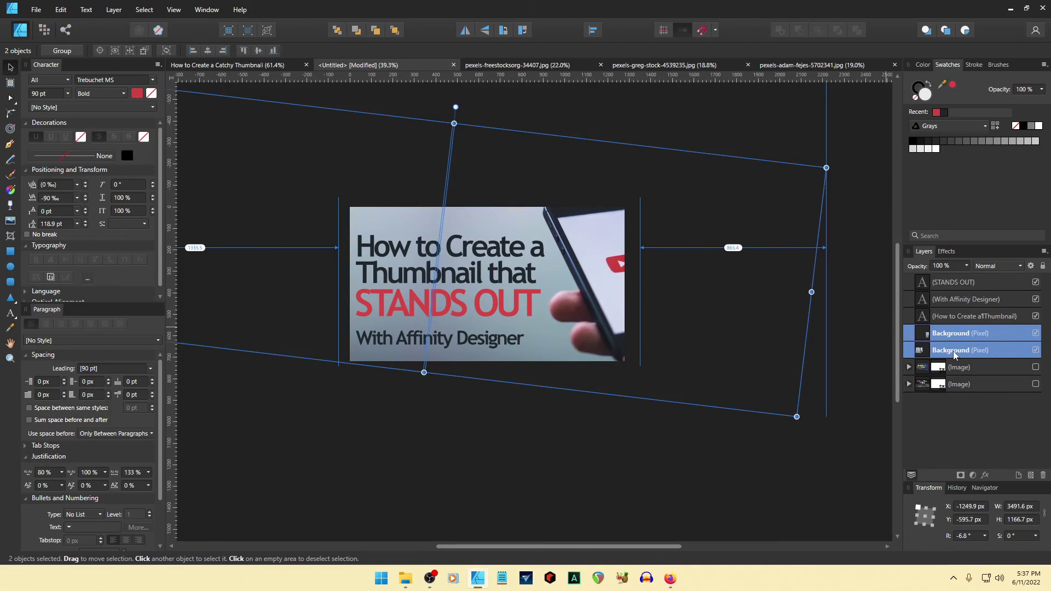
{"action": "key", "text": "Right"}
{"action": "key", "text": "Right"}
{"action": "key", "text": "Right"}
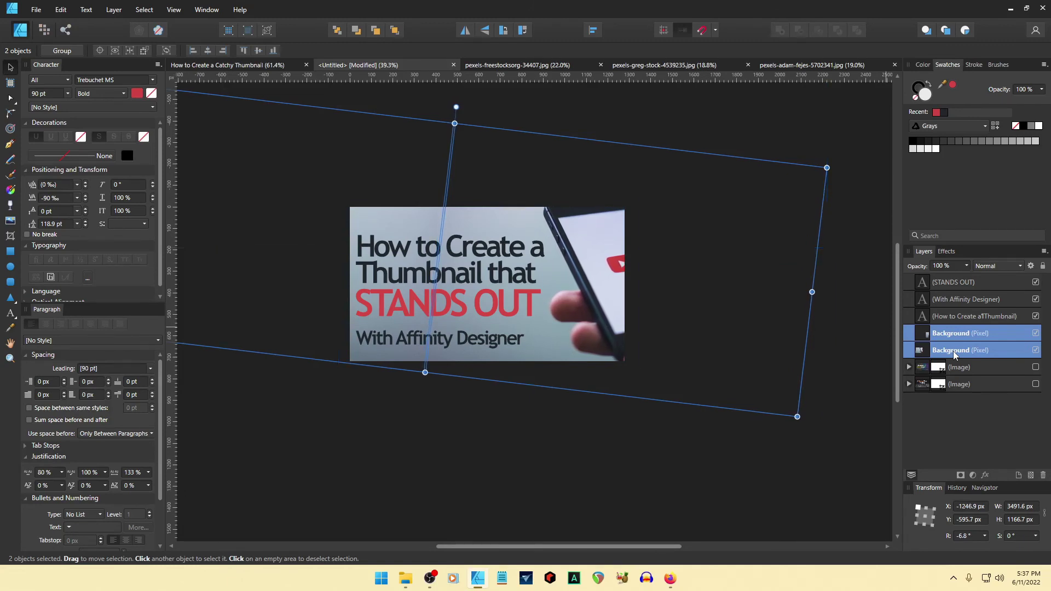
- Move both Background layers left and up to X -1285.9 px and Y -604.7 px, and deselect them
{"action": "key", "text": "Left"}
{"action": "key", "text": "Left"}
{"action": "key", "text": "Left"}
{"action": "key", "text": "Left"}
{"action": "key", "text": "Left"}
{"action": "key", "text": "Left"}
{"action": "key", "text": "Left"}
{"action": "key", "text": "Left"}
{"action": "key", "text": "Left"}
{"action": "key", "text": "Left"}
{"action": "key", "text": "Left"}
{"action": "key", "text": "Left"}
{"action": "key", "text": "Left"}
{"action": "key", "text": "Left"}
{"action": "key", "text": "Left"}
{"action": "key", "text": "Left"}
{"action": "key", "text": "Left"}
{"action": "key", "text": "Left"}
{"action": "key", "text": "Left"}
{"action": "key", "text": "Left"}
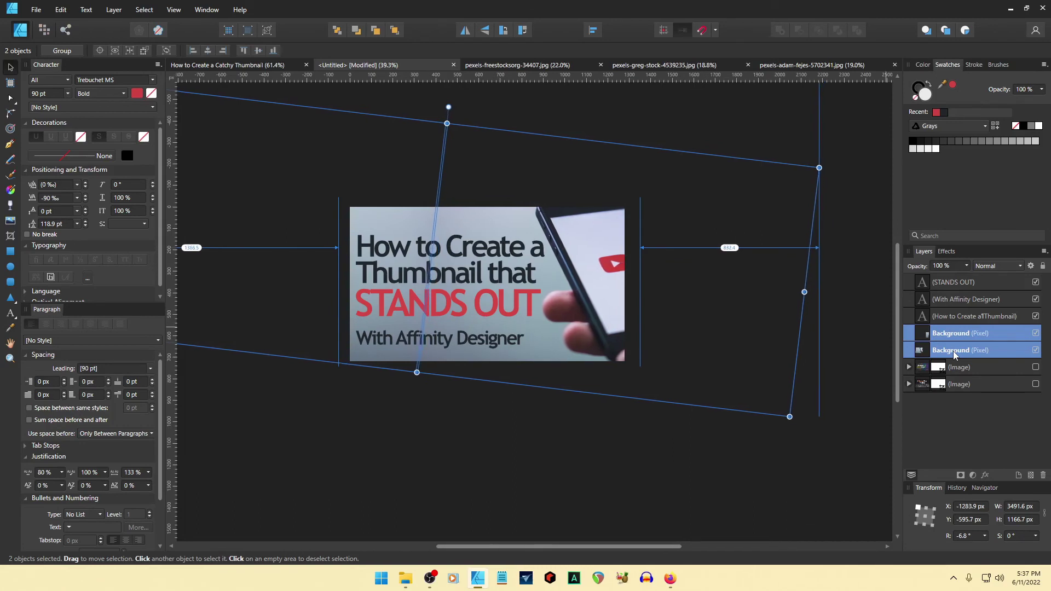
{"action": "key", "text": "Left"}
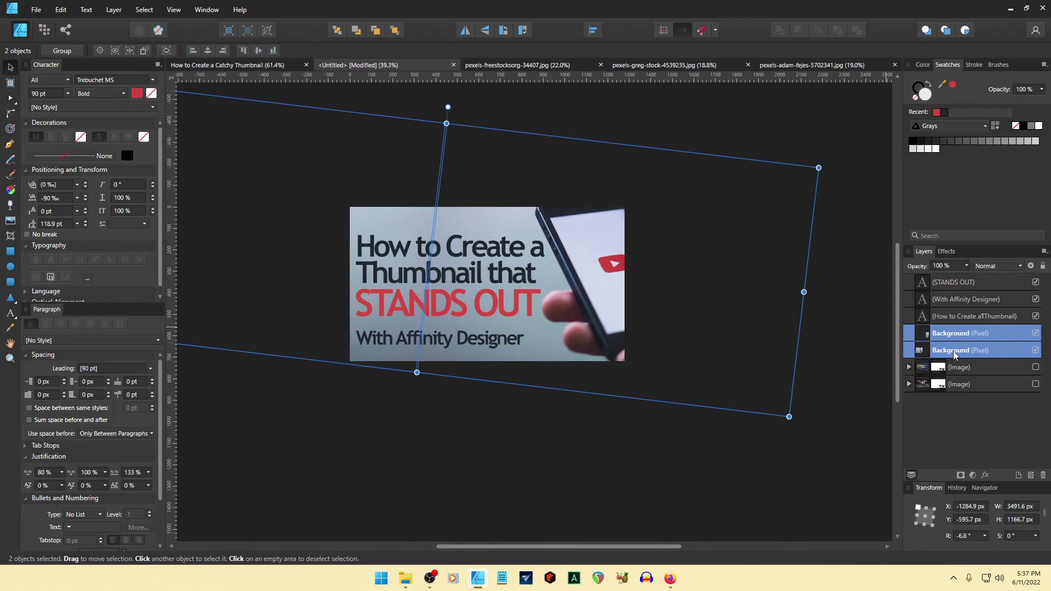
{"action": "key", "text": "Up"}
{"action": "key", "text": "Up"}
{"action": "key", "text": "Up"}
{"action": "key", "text": "Up"}
{"action": "key", "text": "Up"}
{"action": "key", "text": "Up"}
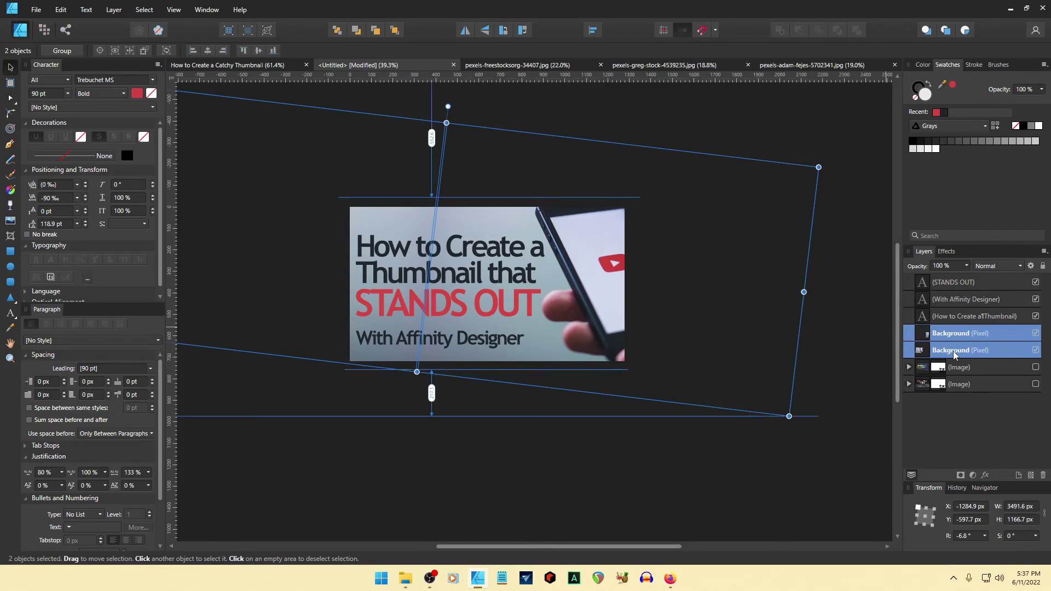
{"action": "key", "text": "Up"}
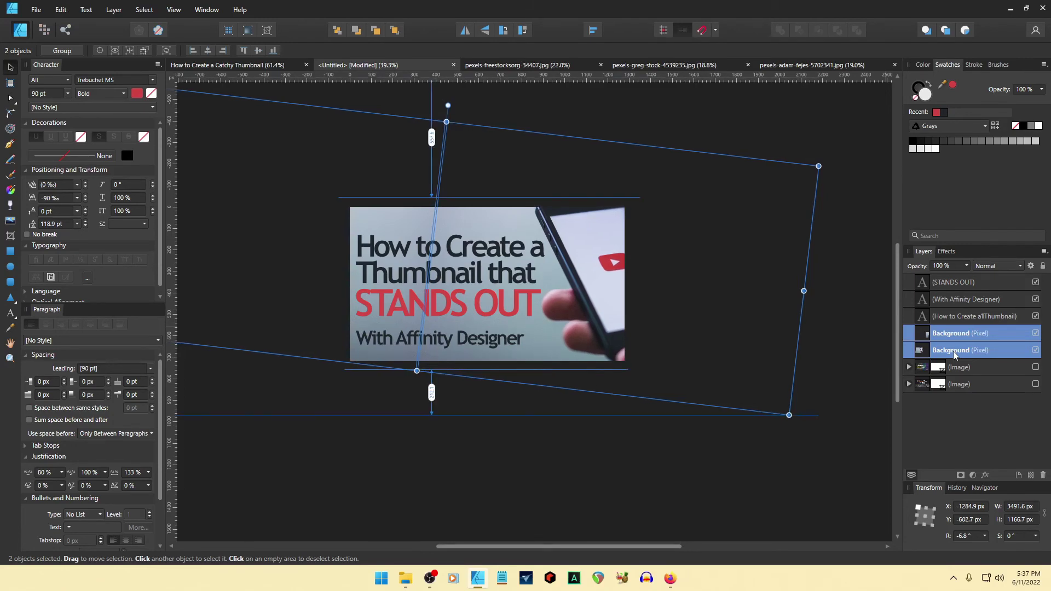
{"action": "key", "text": "Up"}
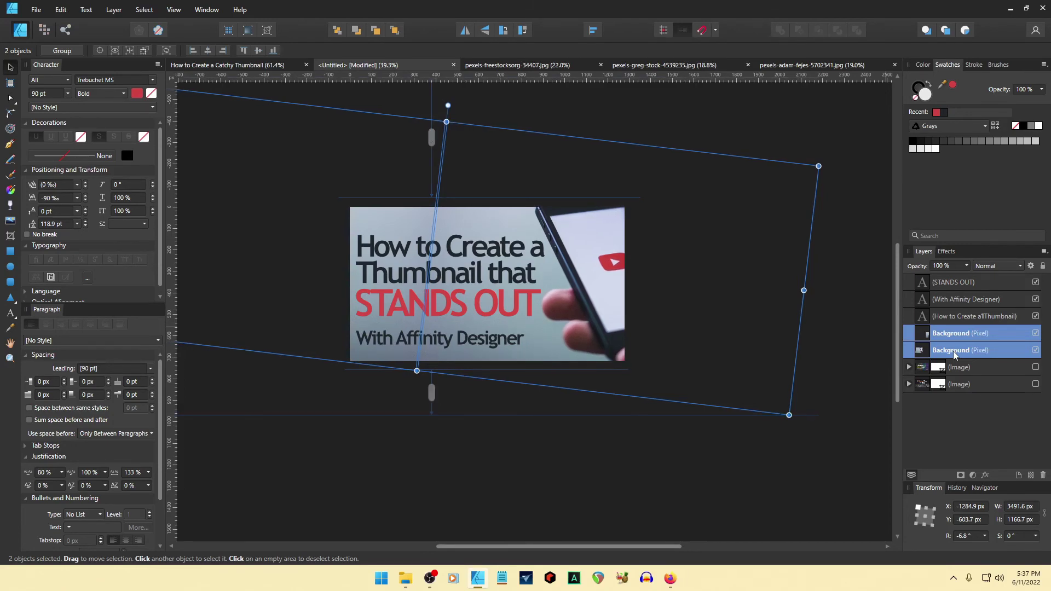
{"action": "key", "text": "Left"}
{"action": "key", "text": "Up"}
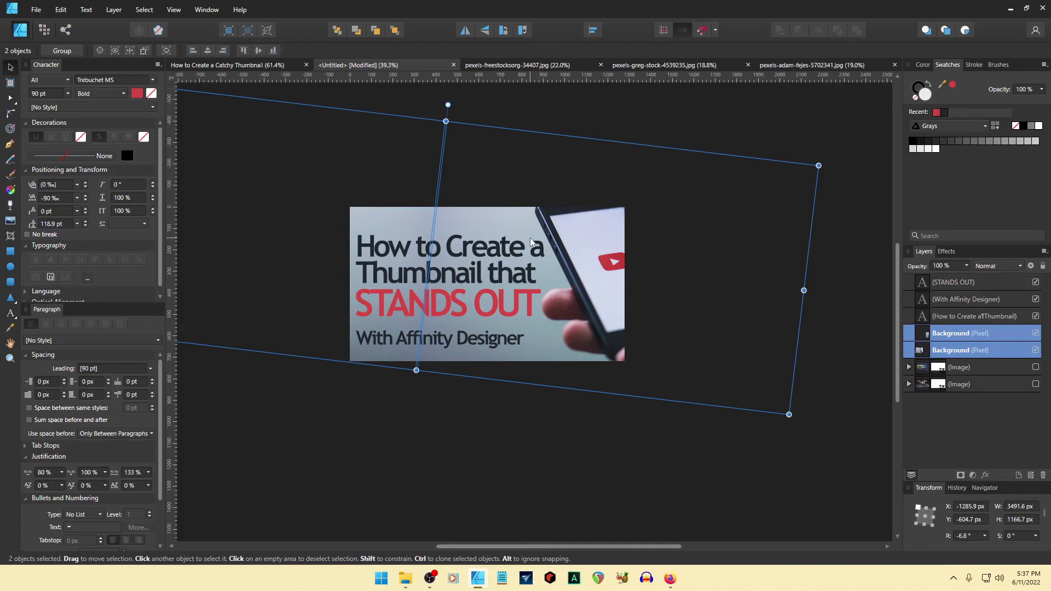
{"action": "left_click", "coordinate": [547, 460]}
- Set the font size of the dark "How to Create a Thumbnail that" title to 138 pt
{"action": "left_click", "coordinate": [534, 273]}
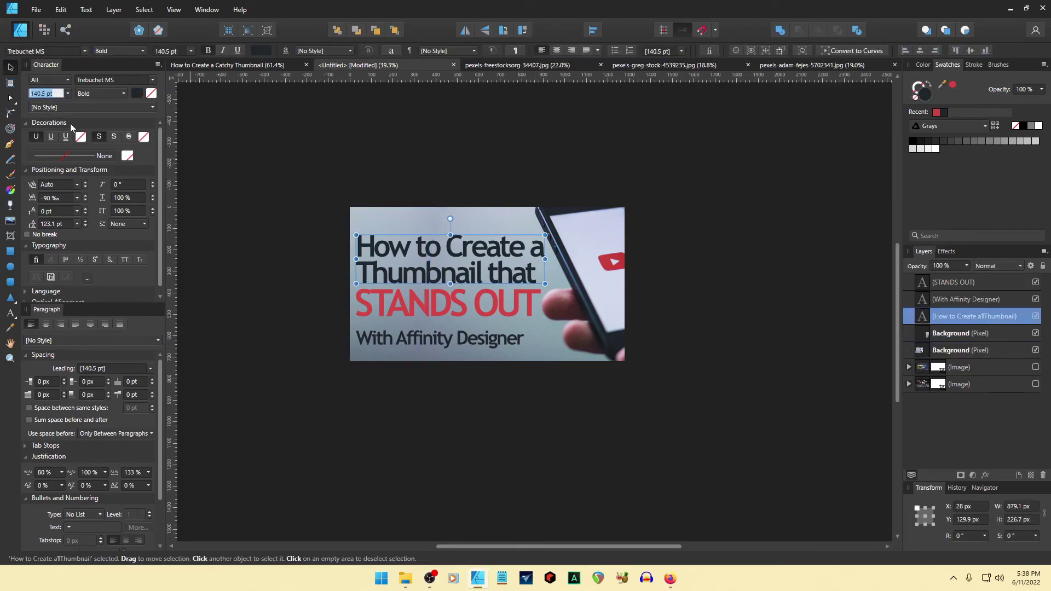
{"action": "type", "text": "138"}
{"action": "key", "text": "Return"}
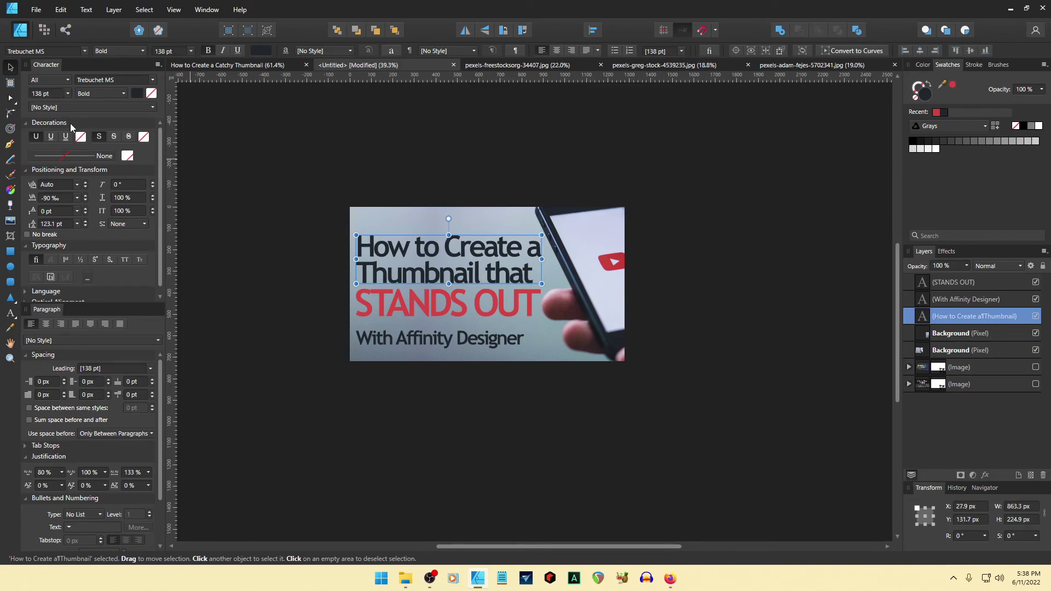
- Set the font size of the red "STANDS OUT" text to 172 pt
{"action": "left_click", "coordinate": [412, 300]}
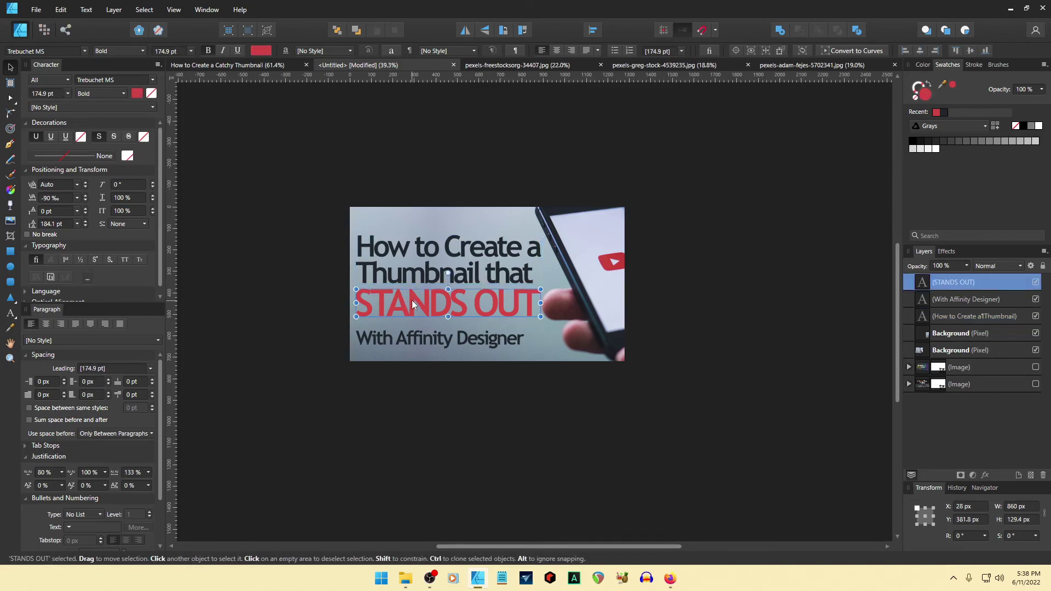
{"action": "left_click", "coordinate": [62, 93]}
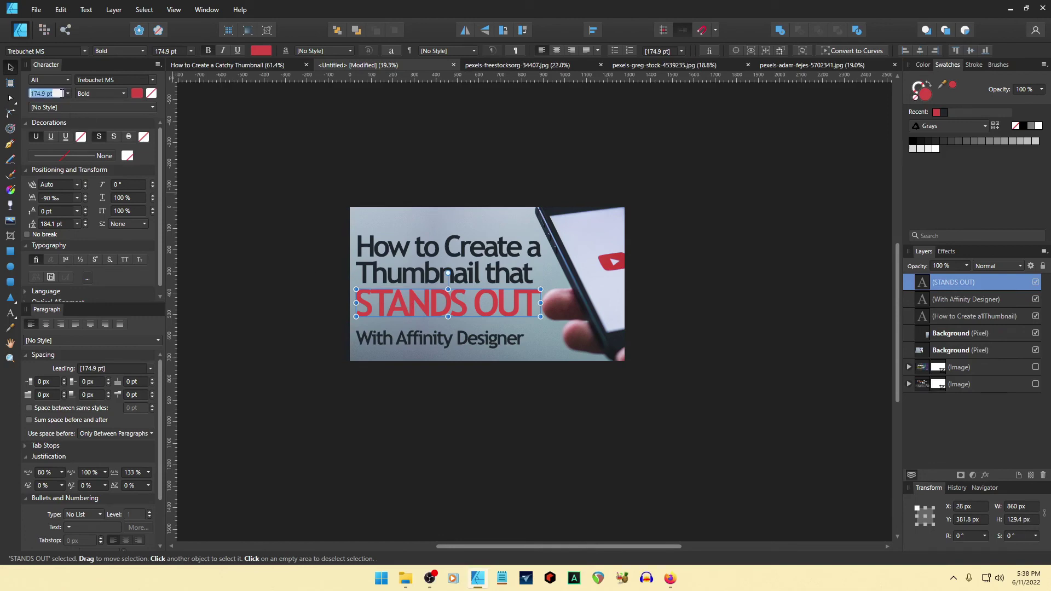
{"action": "type", "text": "172"}
{"action": "key", "text": "Return"}
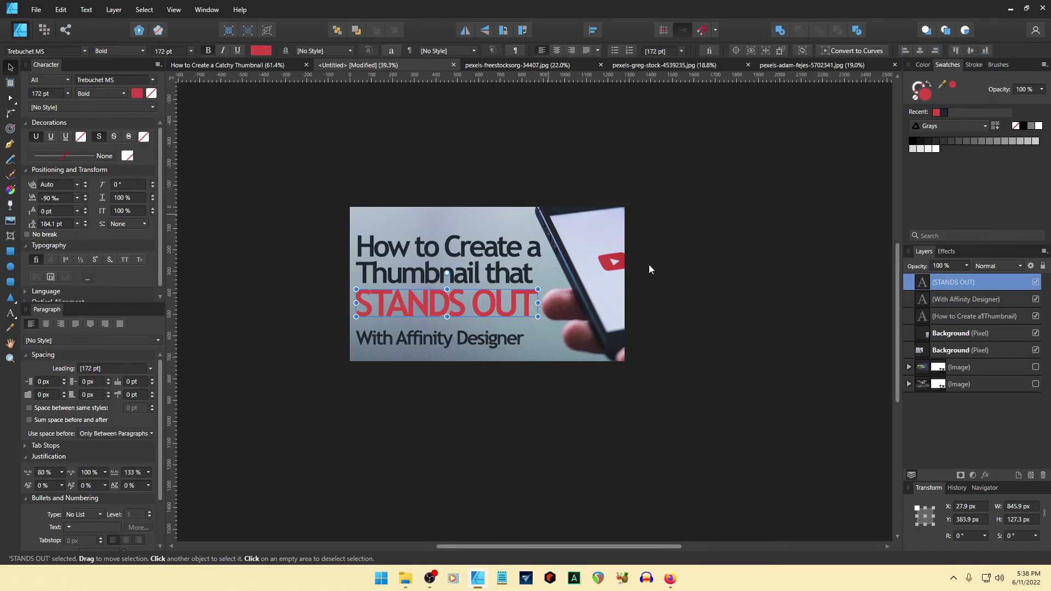
- Lock both Background pixel layers again and clear the selection
{"action": "left_click", "coordinate": [695, 291]}
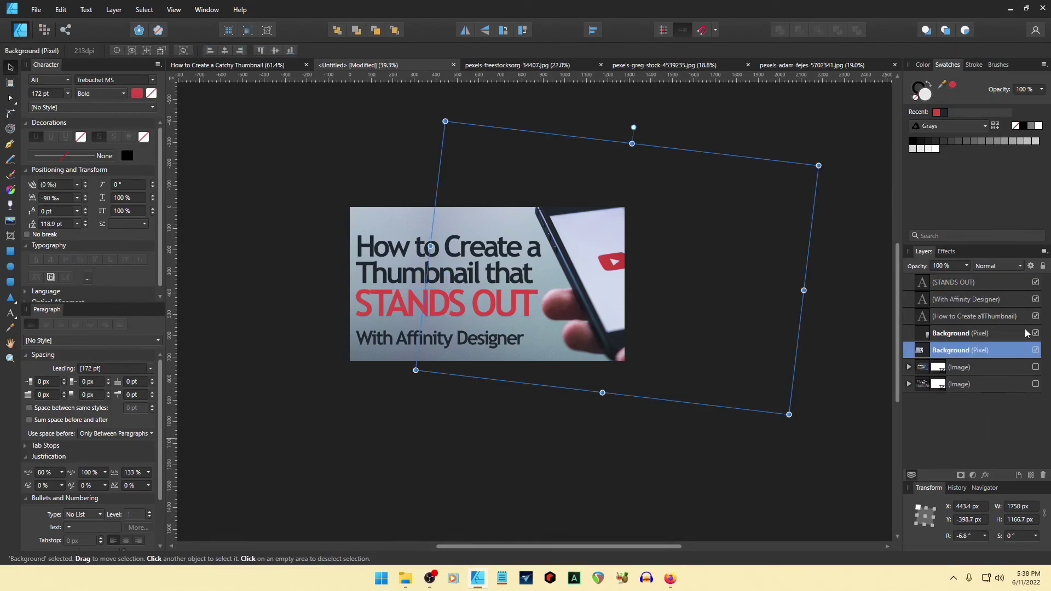
{"action": "left_click", "coordinate": [1043, 267]}
{"action": "left_click", "coordinate": [983, 334]}
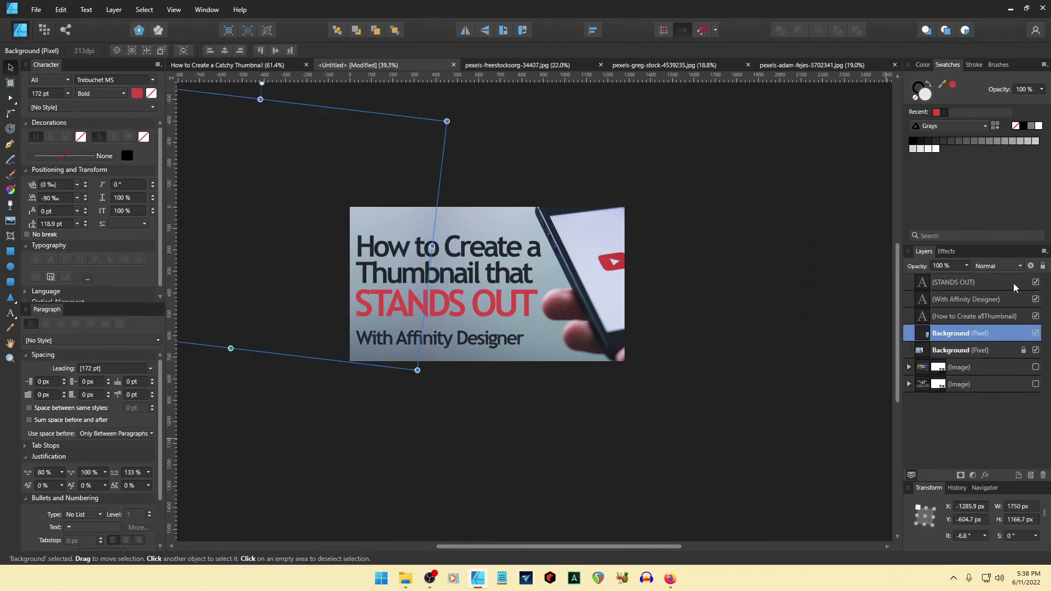
{"action": "left_click", "coordinate": [1043, 266]}
{"action": "left_click", "coordinate": [737, 390]}
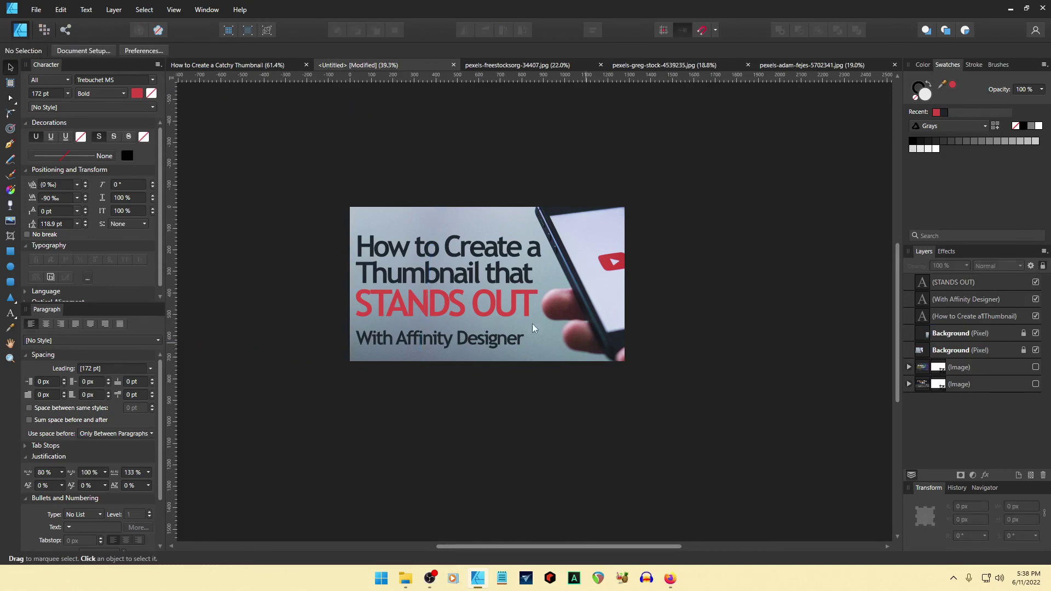
- Move the red "STANDS OUT" text down to Y 386.9 px and deselect it
{"action": "left_click", "coordinate": [487, 315]}
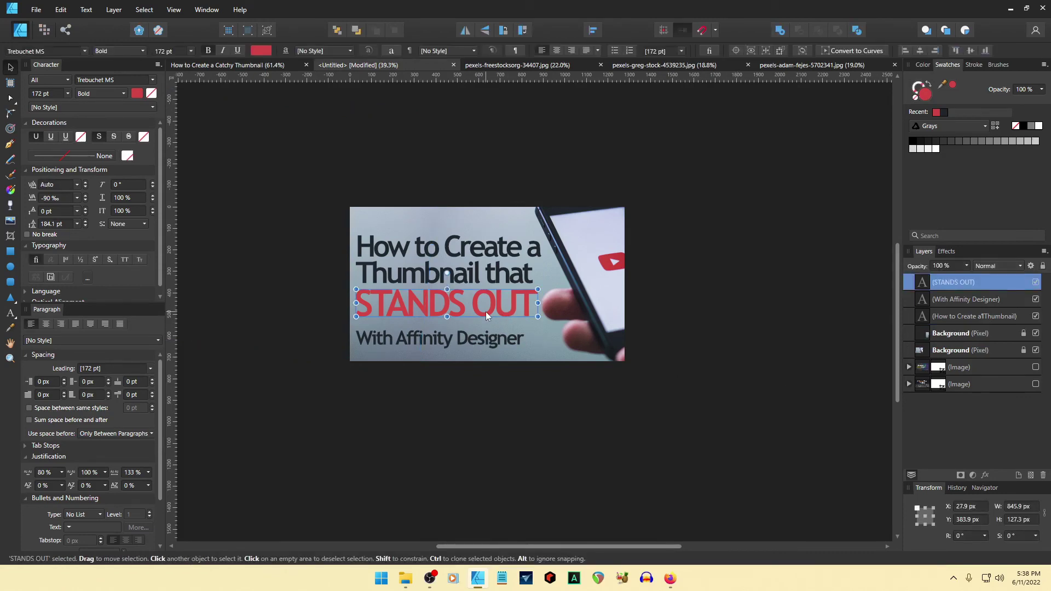
{"action": "key", "text": "Down"}
{"action": "key", "text": "Down"}
{"action": "key", "text": "Down"}
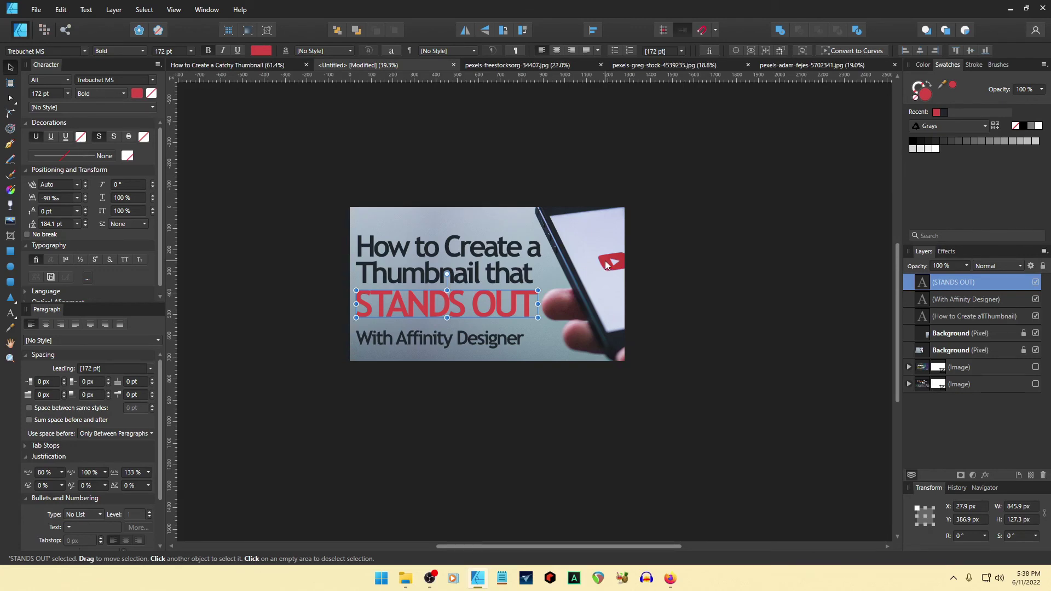
{"action": "left_click", "coordinate": [728, 288]}
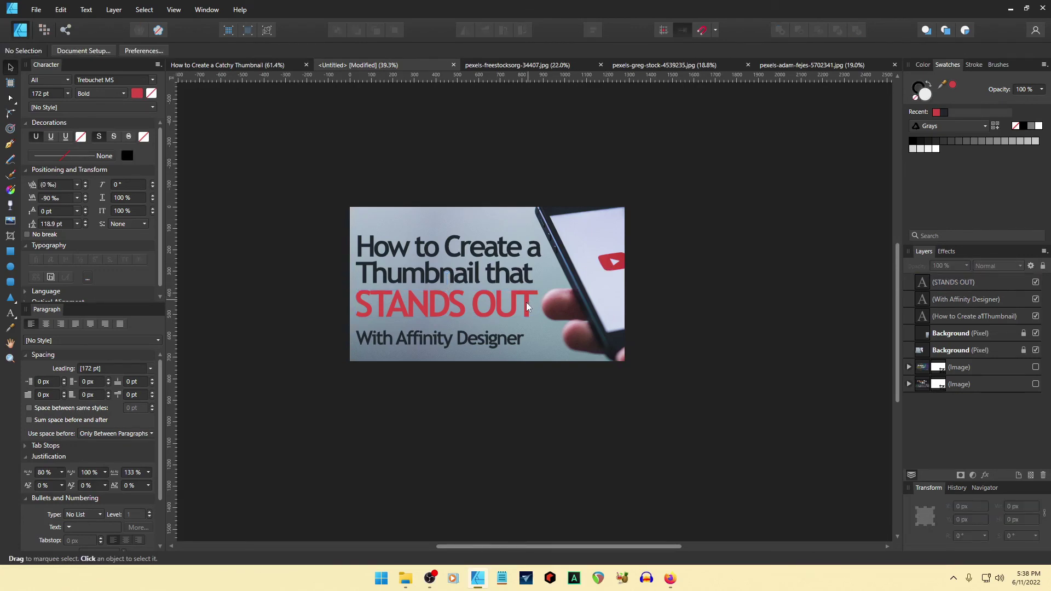
- Add an Outer Shadow layer effect to the red "STANDS OUT" text and show its settings
{"action": "left_click", "coordinate": [511, 310]}
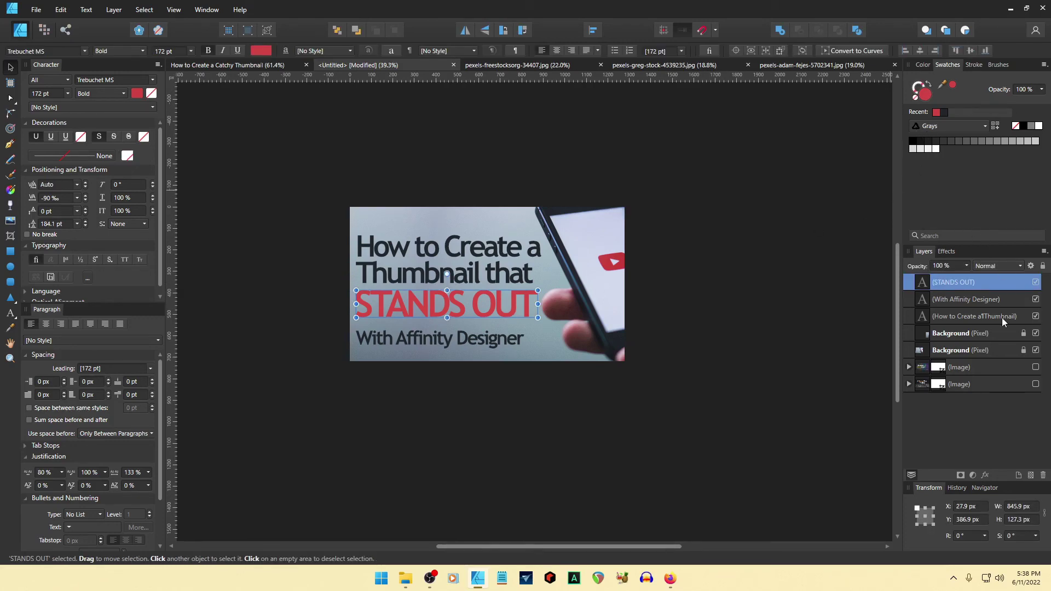
{"action": "left_click", "coordinate": [985, 475]}
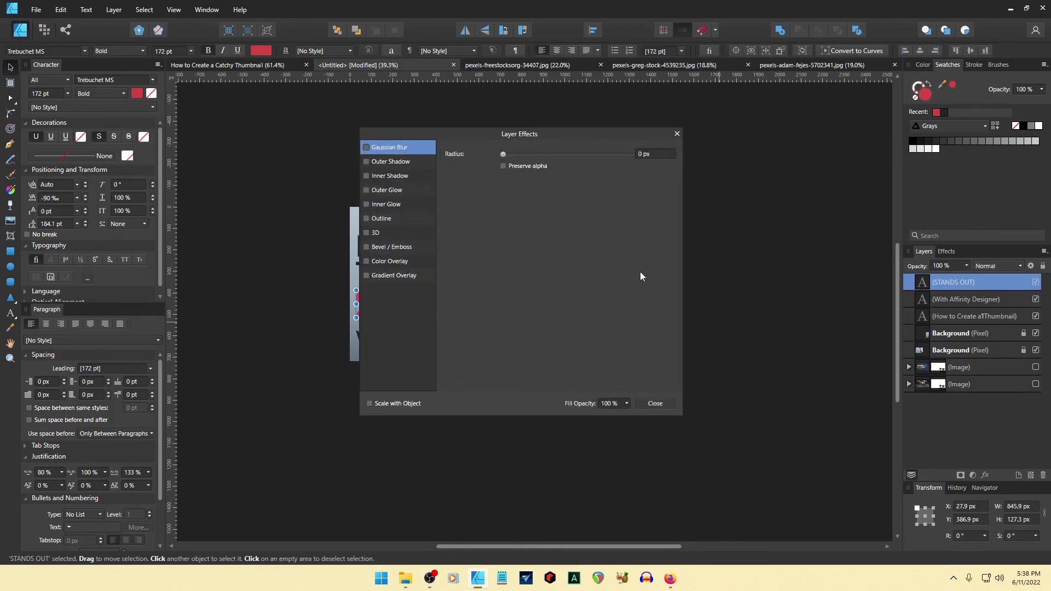
{"action": "left_click_drag", "start_coordinate": [550, 129], "coordinate": [690, 225]}
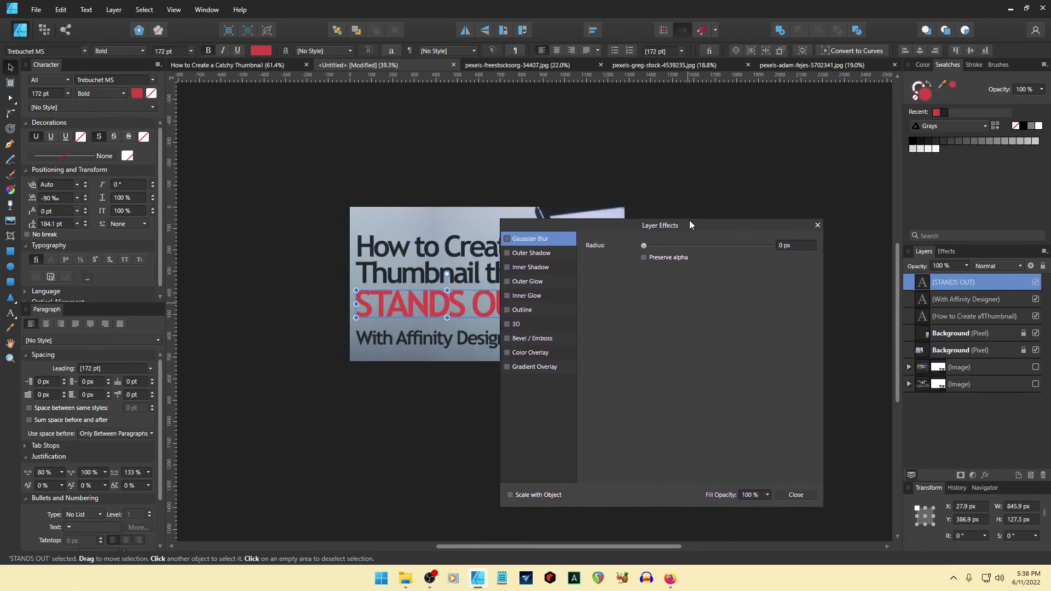
{"action": "left_click", "coordinate": [507, 253]}
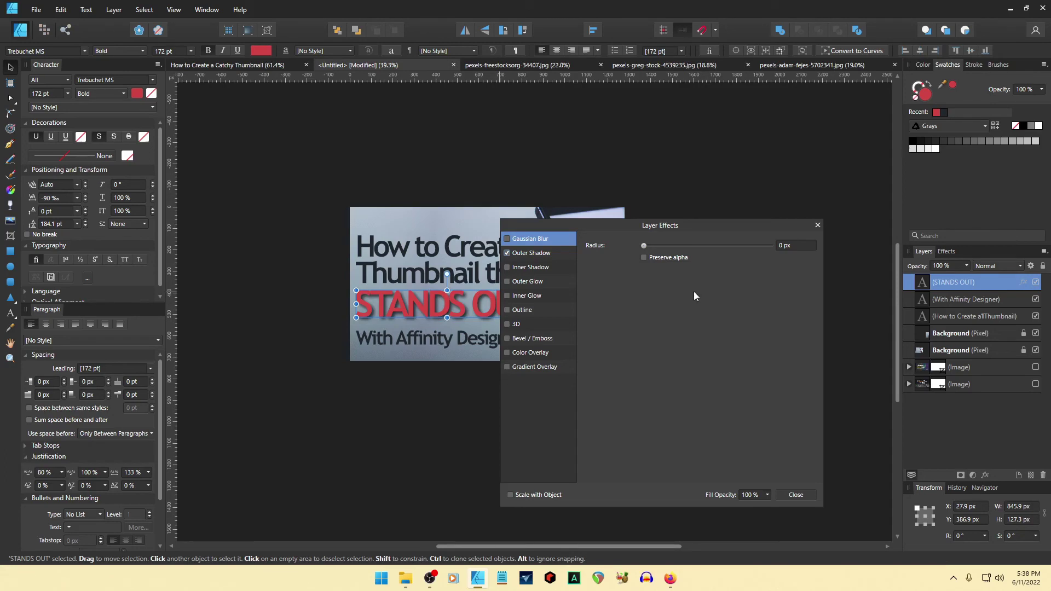
{"action": "left_click", "coordinate": [540, 253]}
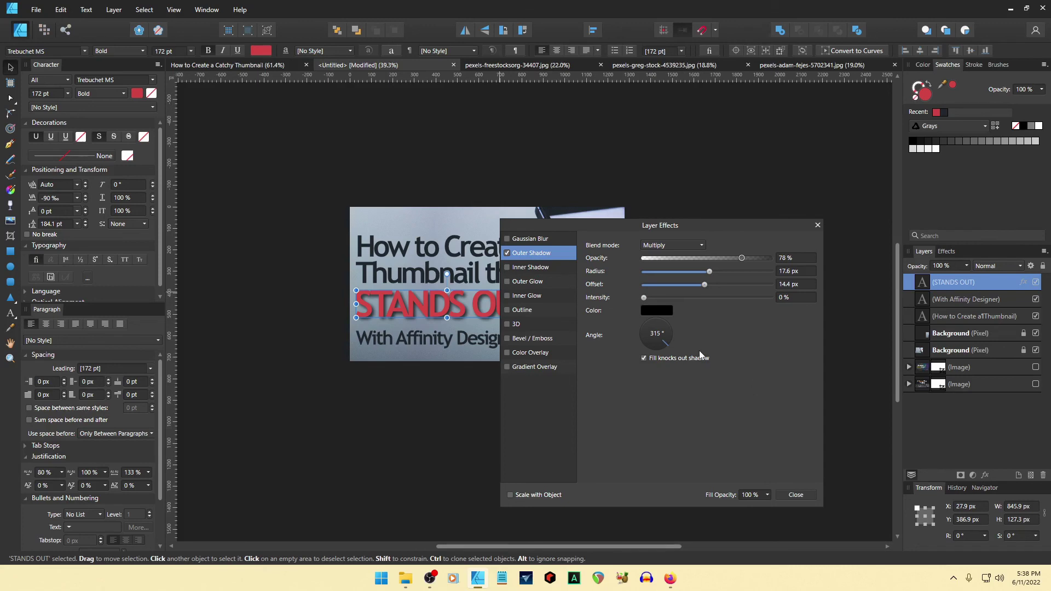
- Set the outer shadow's radius to 3.2 px, offset to 9.1 px, opacity to 85 % and intensity to 35 %, then close the effects
{"action": "mouse_move", "coordinate": [710, 275]}
{"action": "left_mouse_down"}
{"action": "mouse_move", "coordinate": [680, 280]}
{"action": "mouse_move", "coordinate": [708, 286]}
{"action": "mouse_move", "coordinate": [697, 285]}
{"action": "left_mouse_up"}
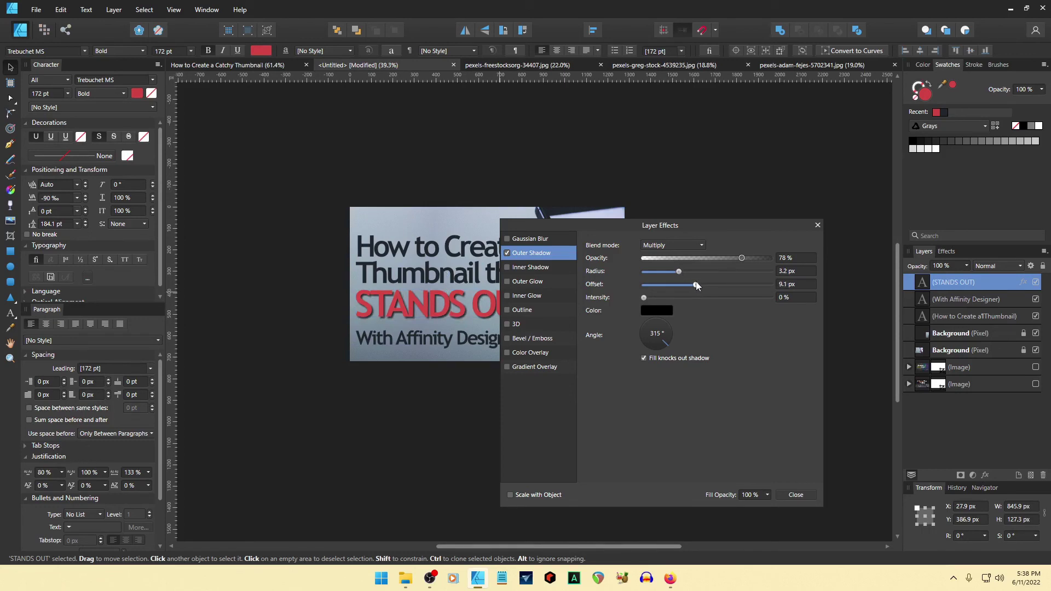
{"action": "left_click_drag", "start_coordinate": [745, 259], "coordinate": [751, 258]}
{"action": "left_click_drag", "start_coordinate": [646, 301], "coordinate": [688, 300]}
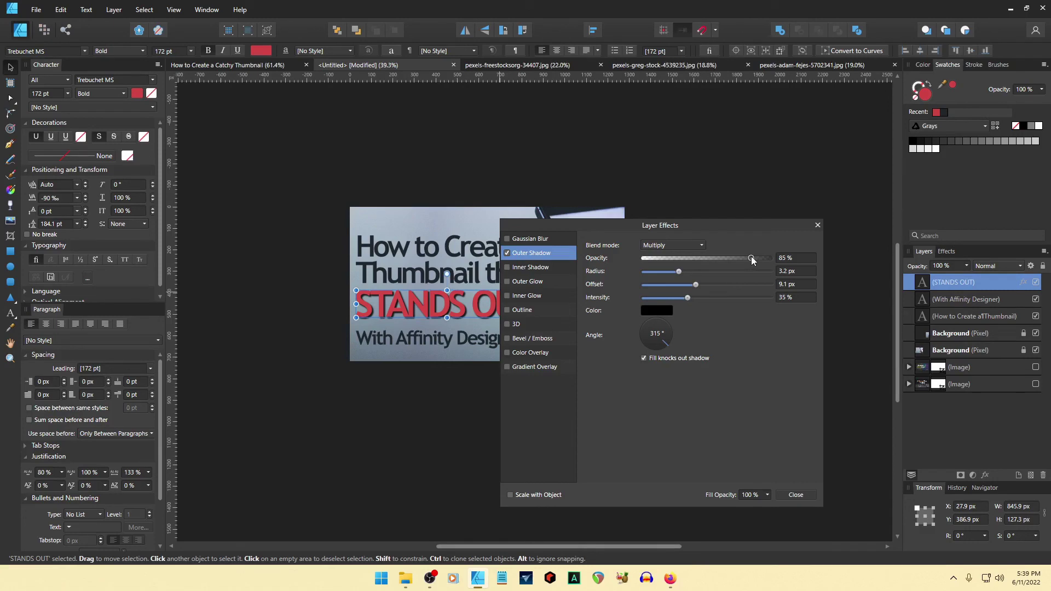
{"action": "left_click", "coordinate": [797, 494]}
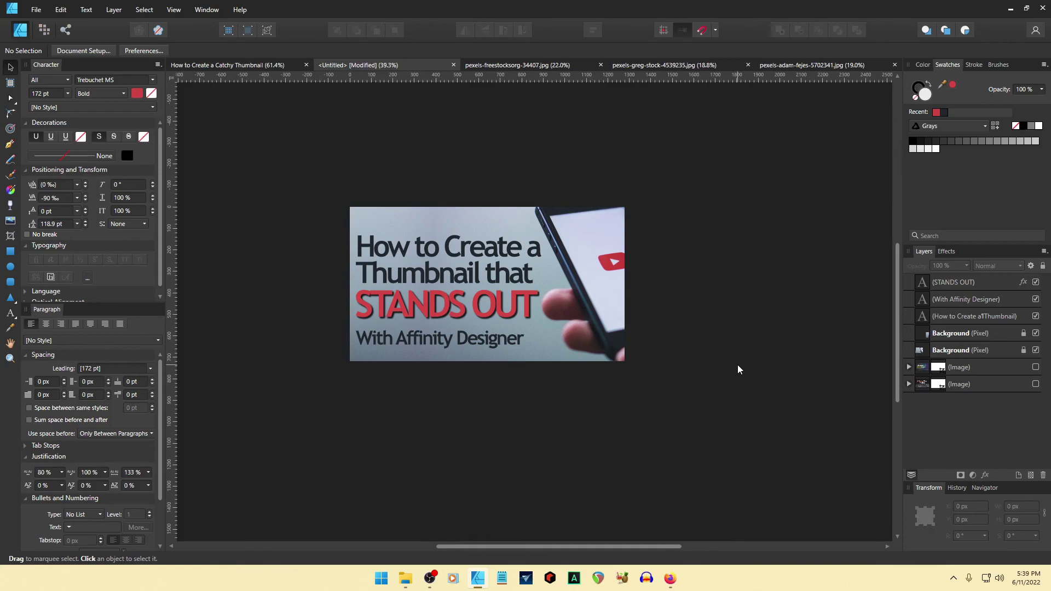
- Move the dark "How to Create a Thumbnail that" title up to Y 112.7 px
{"action": "left_click", "coordinate": [515, 269]}
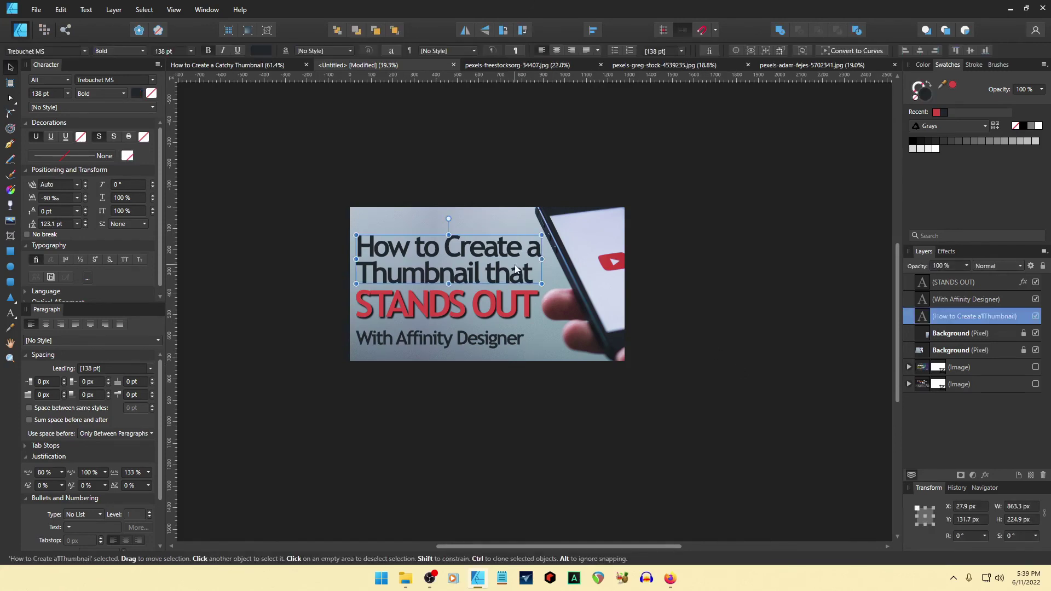
{"action": "key", "text": "Up"}
{"action": "key", "text": "Up"}
{"action": "key", "text": "Up"}
{"action": "key", "text": "Up"}
{"action": "key", "text": "Up"}
{"action": "key", "text": "Up"}
{"action": "key", "text": "Up"}
{"action": "key", "text": "Up"}
{"action": "key", "text": "Up"}
{"action": "key", "text": "Up"}
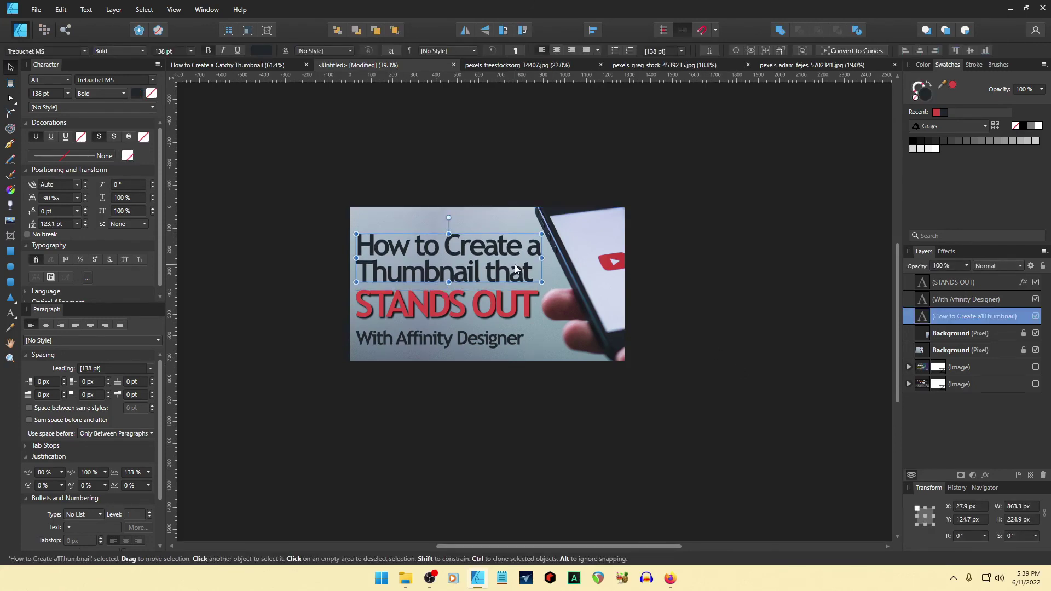
{"action": "key", "text": "Up"}
{"action": "key", "text": "Up"}
{"action": "key", "text": "Up"}
{"action": "key", "text": "Up"}
{"action": "key", "text": "Up"}
{"action": "key", "text": "Up"}
{"action": "key", "text": "Up"}
{"action": "key", "text": "Up"}
{"action": "key", "text": "Up"}
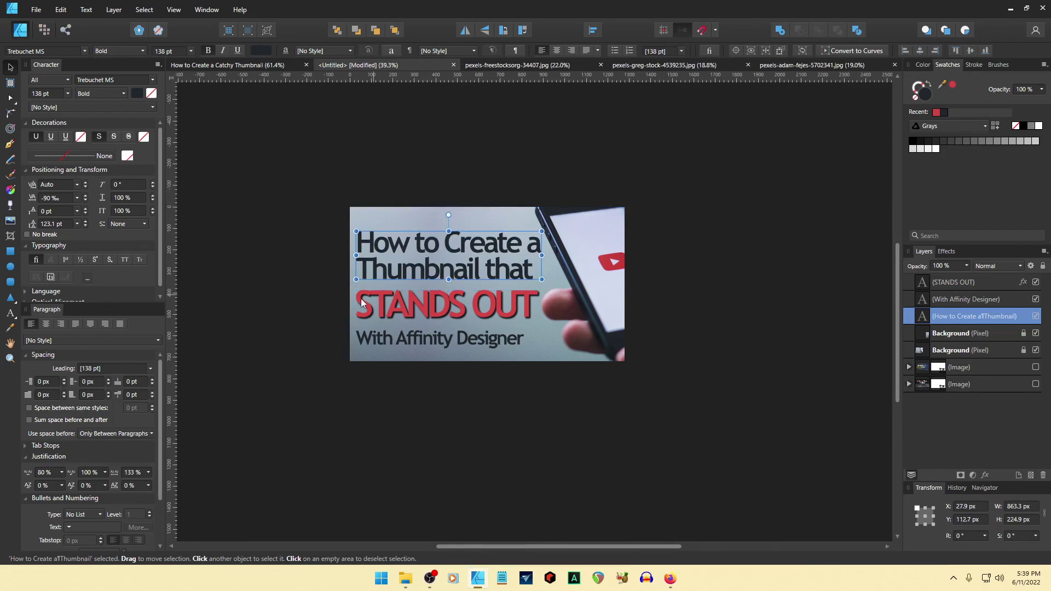
- Increase the leading override of the two-line dark title to 126.1 pt
{"action": "left_click", "coordinate": [86, 222]}
{"action": "left_click", "coordinate": [86, 222]}
{"action": "left_click", "coordinate": [86, 222]}
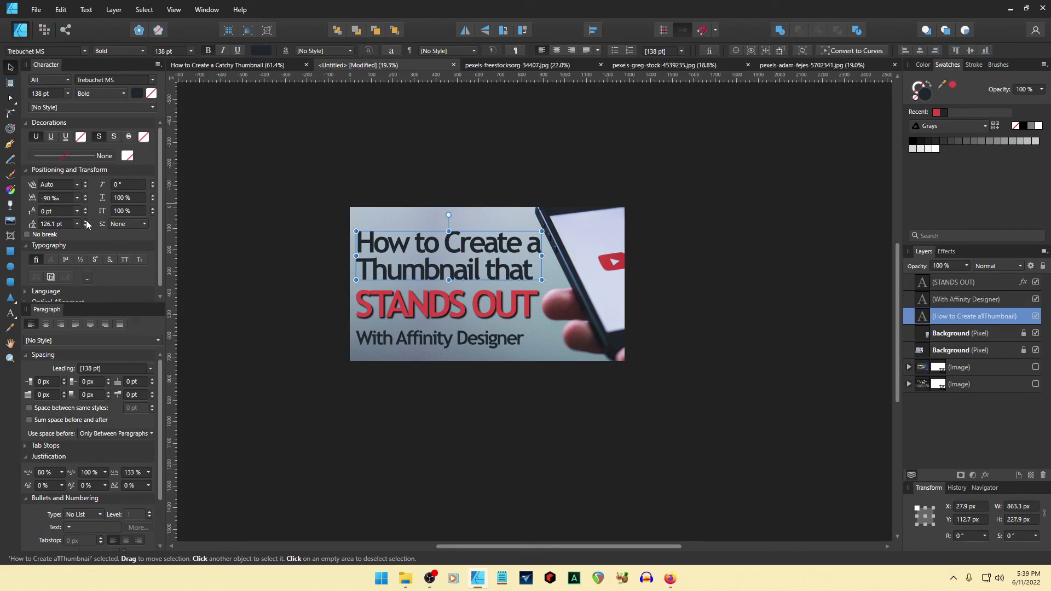
- Move the "STANDS OUT" and "With Affinity Designer" texts up together to Y 369.9 px
{"action": "left_click", "coordinate": [445, 312]}
{"action": "left_click", "coordinate": [446, 343], "text": "shift"}
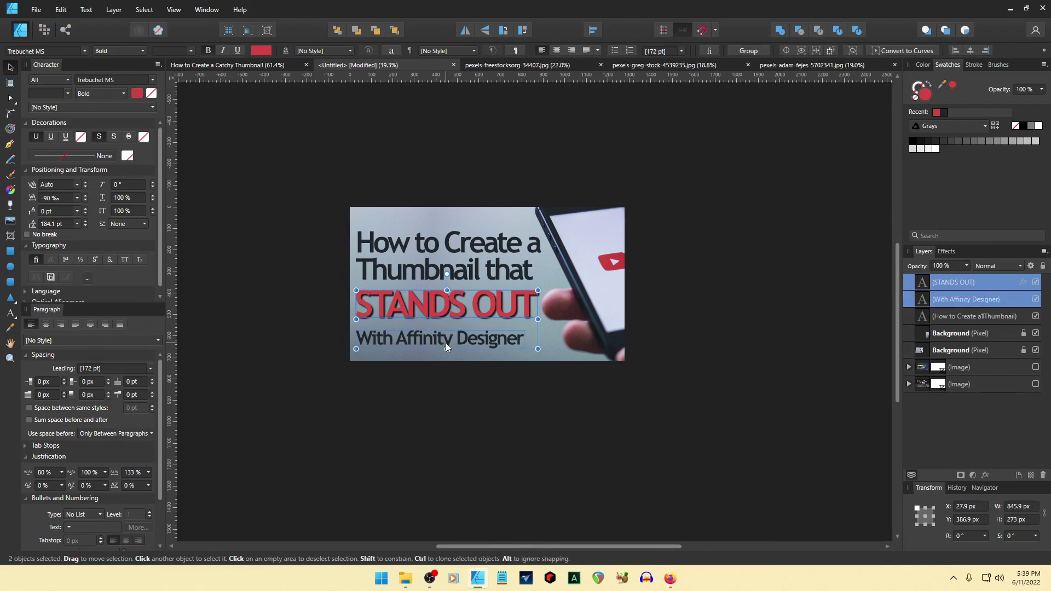
{"action": "key", "text": "shift+Up"}
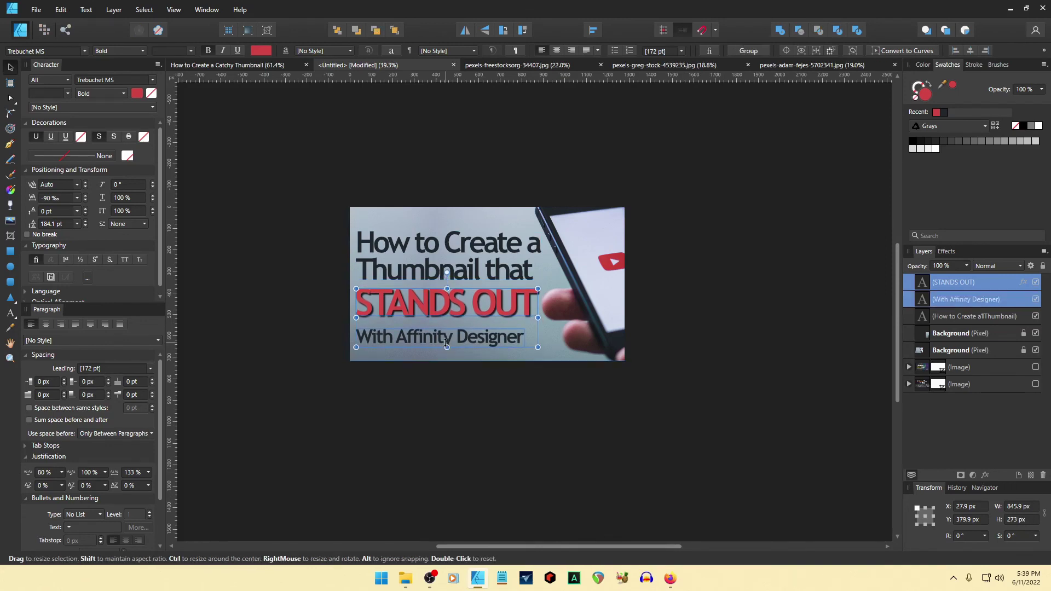
{"action": "key", "text": "Up"}
{"action": "key", "text": "Up"}
{"action": "key", "text": "Up"}
{"action": "key", "text": "Up"}
{"action": "key", "text": "Up"}
{"action": "key", "text": "Up"}
{"action": "key", "text": "Up"}
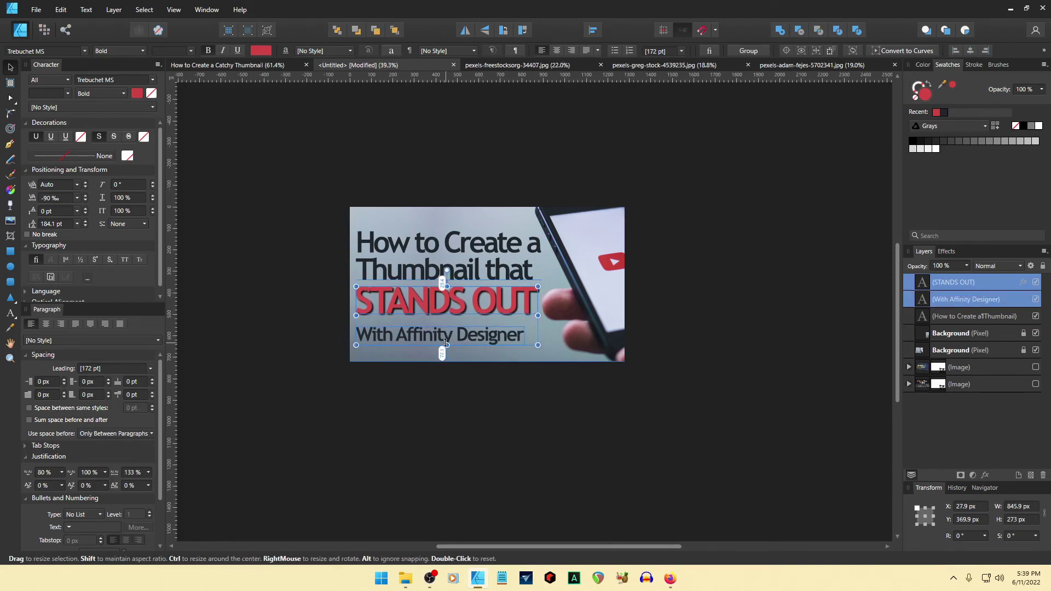
- Move all three text objects up together to Y 94.7 px and clear the selection
{"action": "left_click", "coordinate": [486, 275], "text": "shift"}
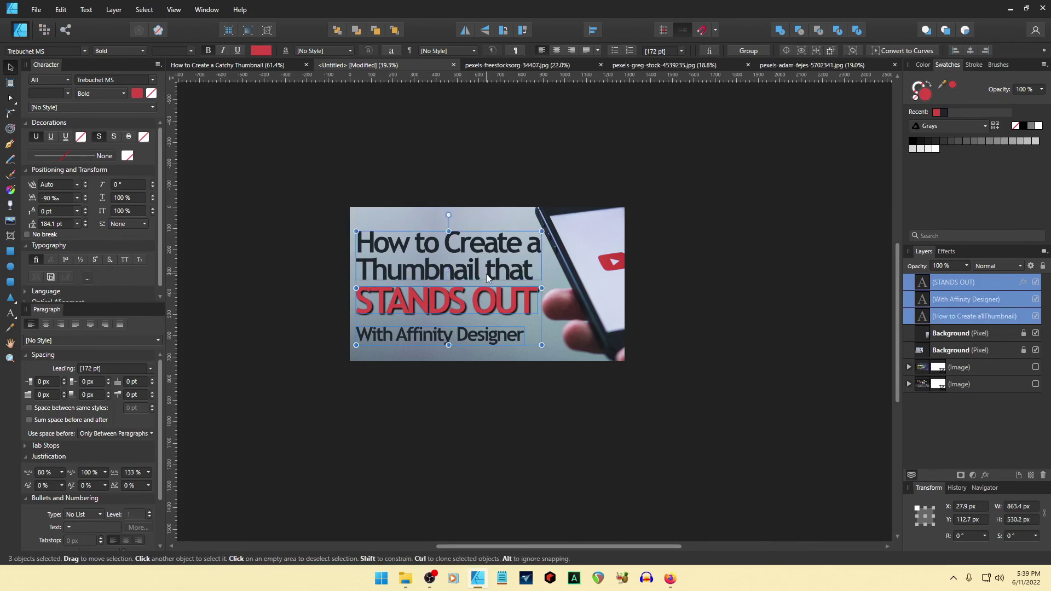
{"action": "key", "text": "Up"}
{"action": "key", "text": "Up"}
{"action": "key", "text": "Up"}
{"action": "key", "text": "Up"}
{"action": "key", "text": "Up"}
{"action": "key", "text": "Up"}
{"action": "key", "text": "Up"}
{"action": "key", "text": "Up"}
{"action": "key", "text": "Up"}
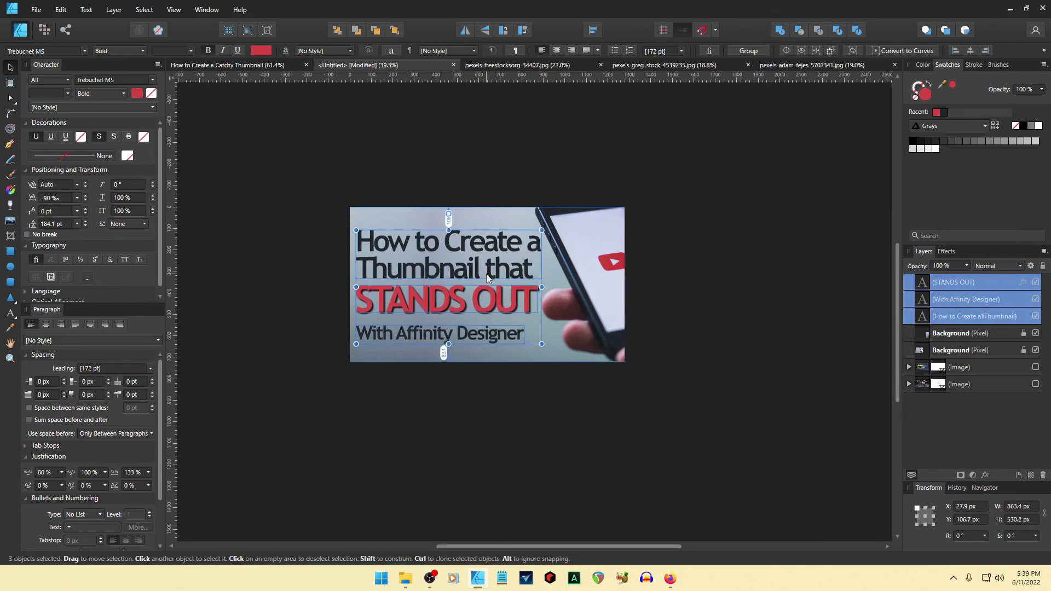
{"action": "key", "text": "Up"}
{"action": "key", "text": "Up"}
{"action": "key", "text": "Up"}
{"action": "key", "text": "Up"}
{"action": "key", "text": "Up"}
{"action": "key", "text": "Up"}
{"action": "key", "text": "Up"}
{"action": "key", "text": "Up"}
{"action": "key", "text": "Up"}
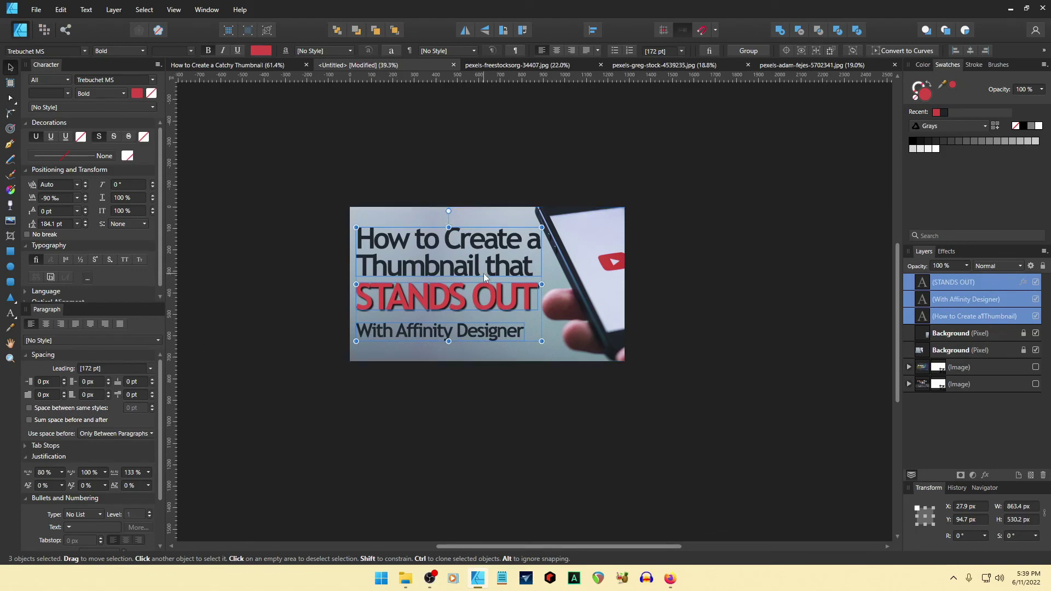
{"action": "left_click", "coordinate": [592, 468]}
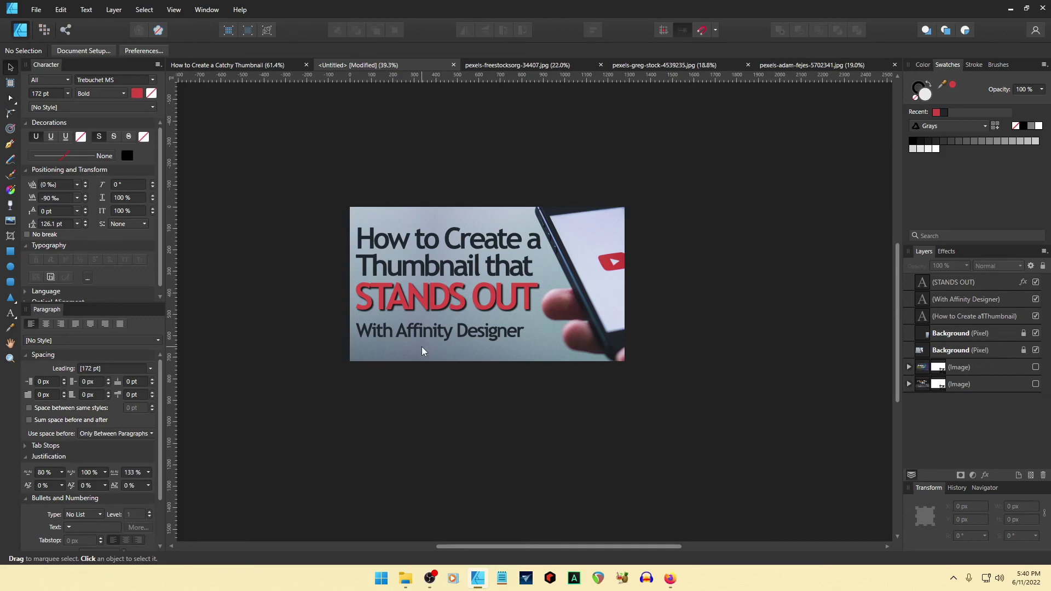
- Move the red "STANDS OUT" text down to Y 355.9 px and deselect it
{"action": "left_click", "coordinate": [448, 305]}
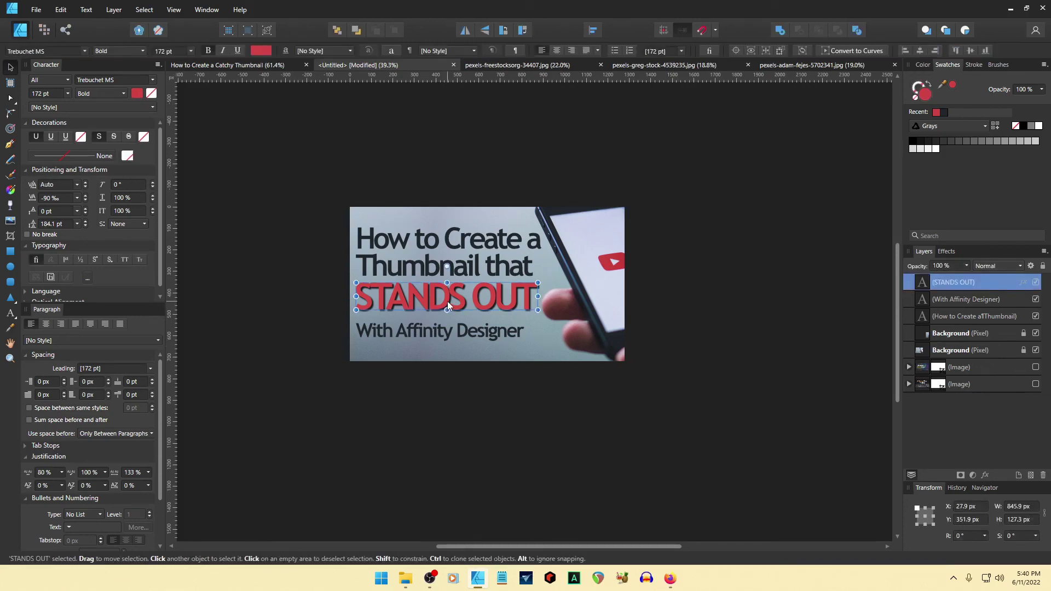
{"action": "key", "text": "Down"}
{"action": "key", "text": "Down"}
{"action": "key", "text": "Down"}
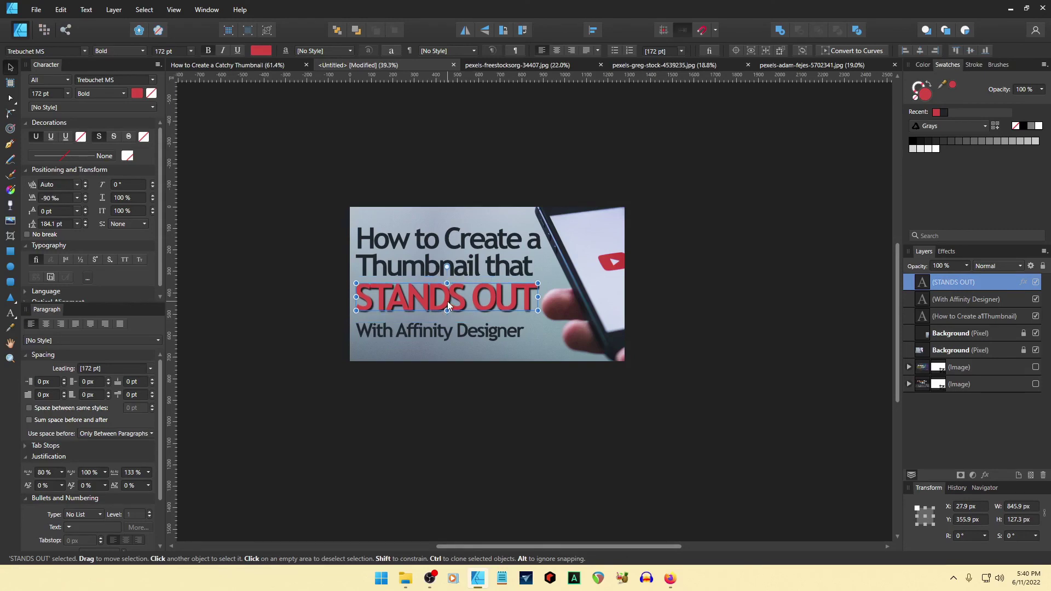
{"action": "left_click", "coordinate": [702, 299]}
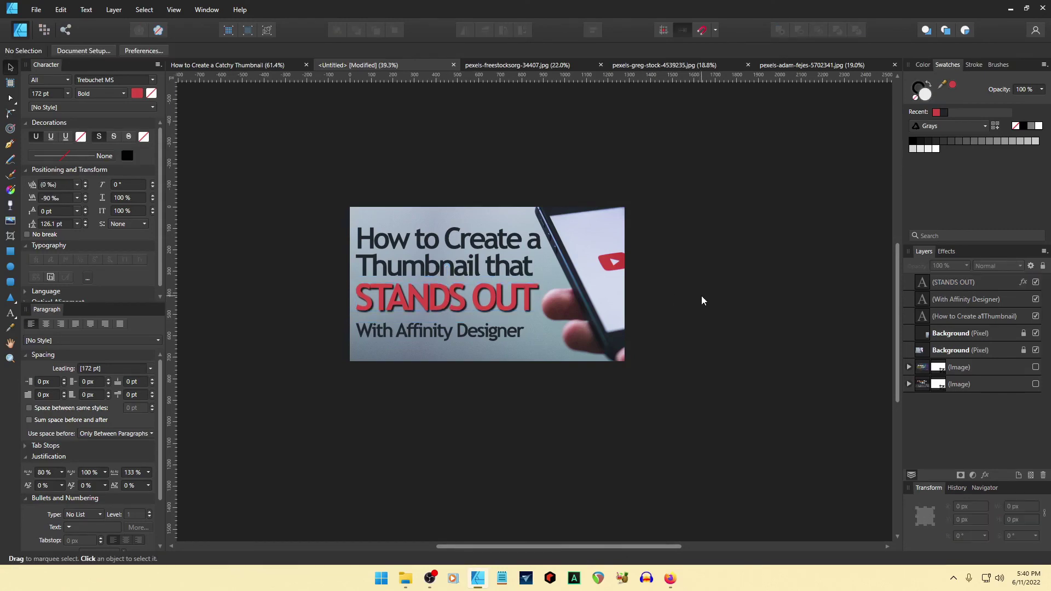